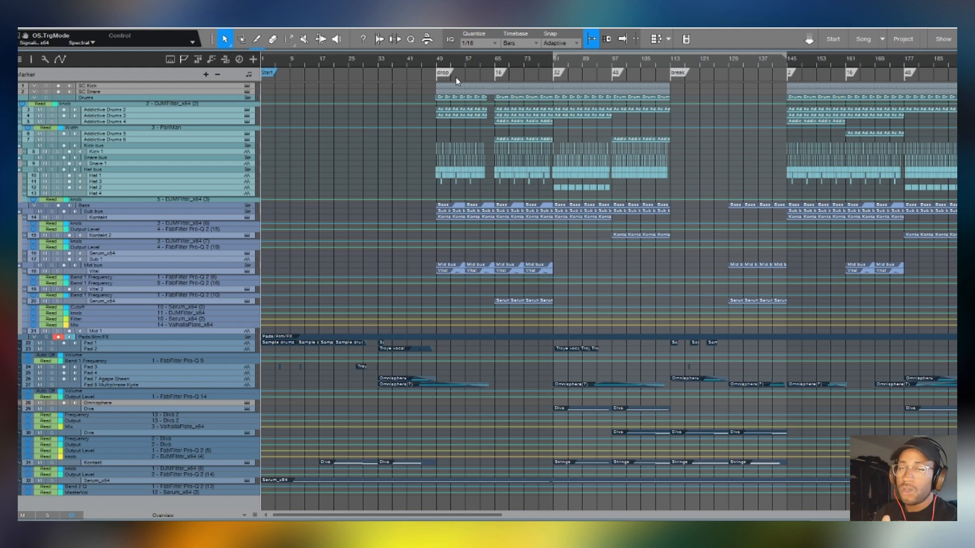
# - Solo the Vital track in the Mid bus and play the drop from around bar 50
pyautogui.scroll(8, 463, 62)
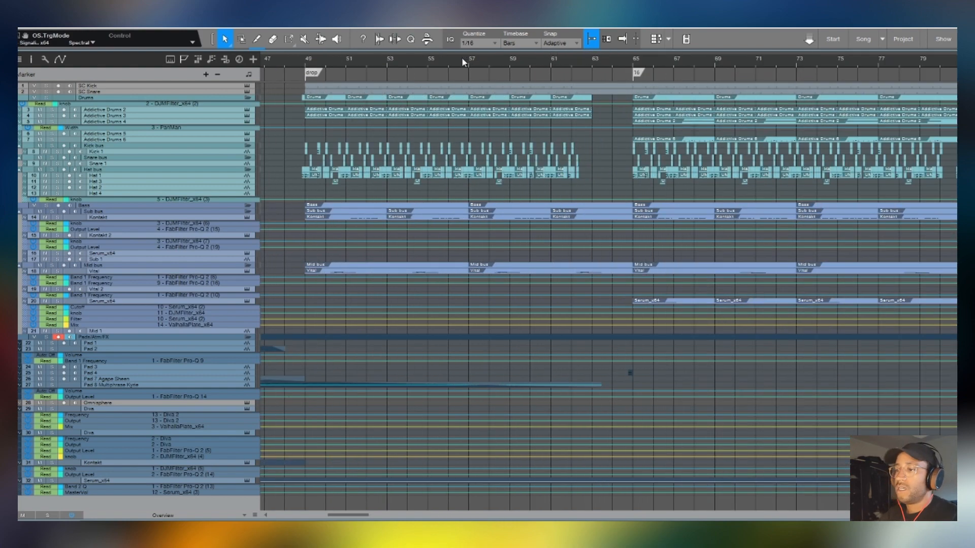
pyautogui.scroll(2, 394, 152)
pyautogui.scroll(-8, 341, 63)
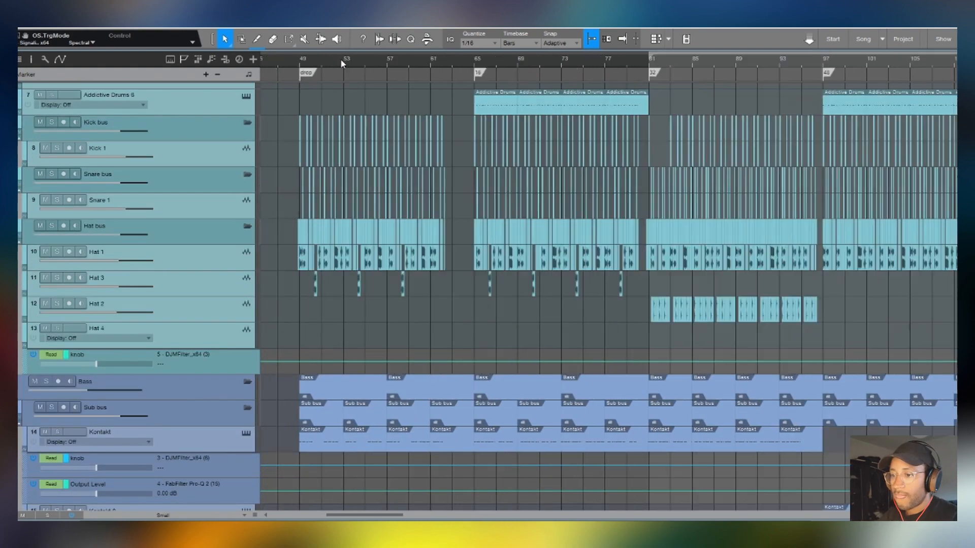
pyautogui.scroll(10, 331, 66)
pyautogui.scroll(-3, 355, 308)
pyautogui.scroll(-5, 355, 303)
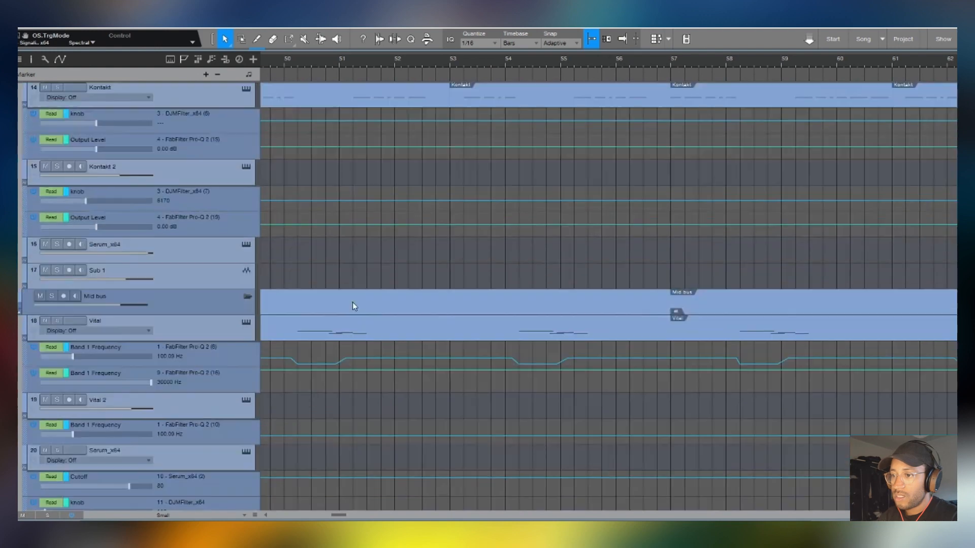
pyautogui.click(56, 321)
pyautogui.click(298, 59)
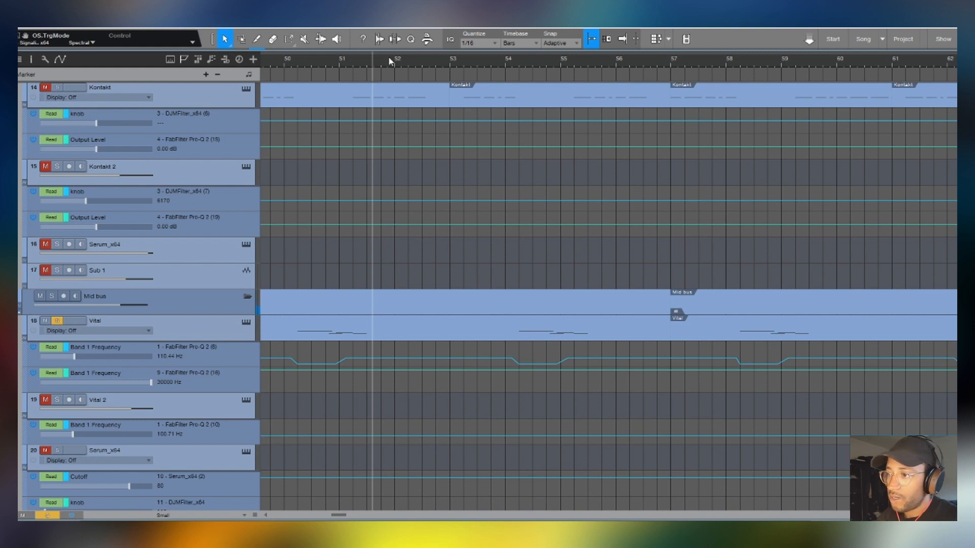
# - Place the playback cursor at bar 50, just after the drop marker
pyautogui.scroll(-5, 390, 57)
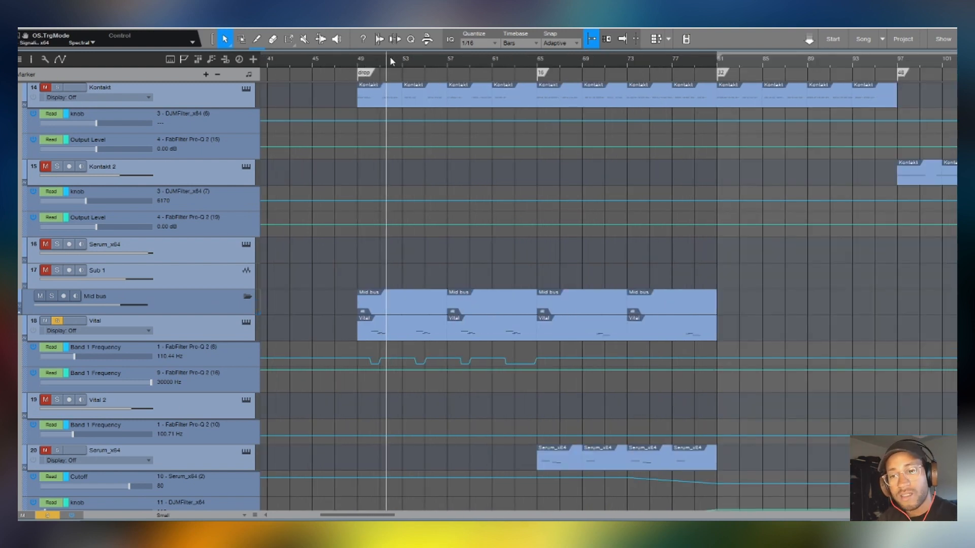
pyautogui.scroll(3, 376, 59)
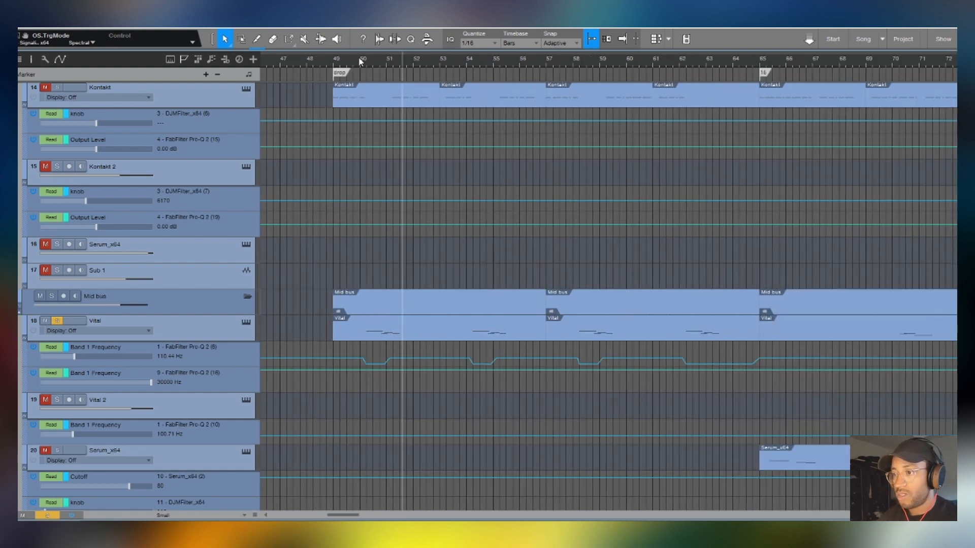
pyautogui.click(360, 60)
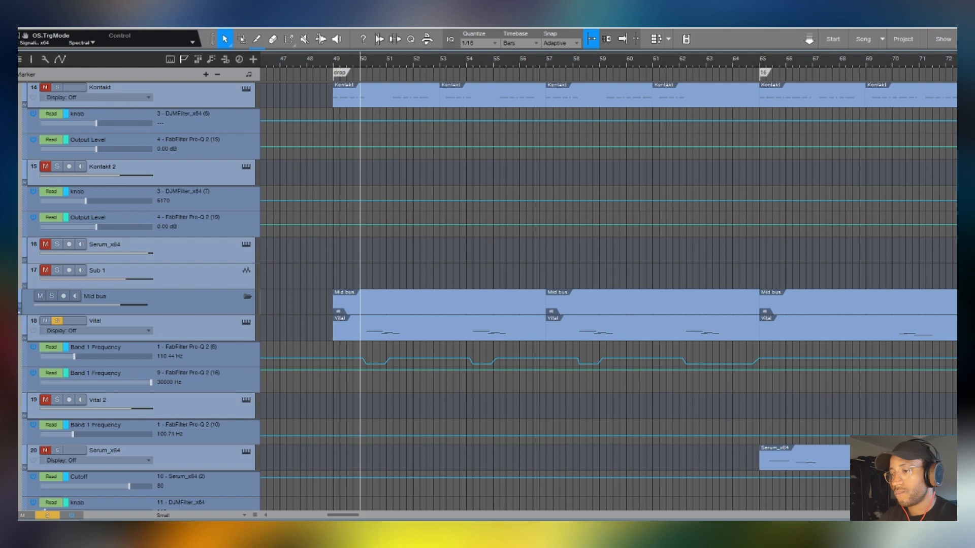
# - Look through the audio files in the song's Pool, and close the browser again
pyautogui.press('F5')
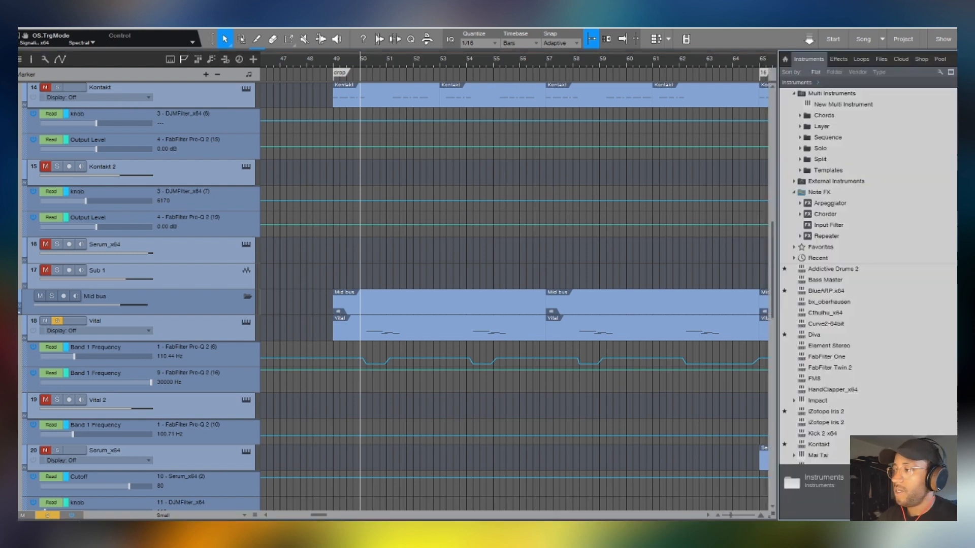
pyautogui.click(938, 60)
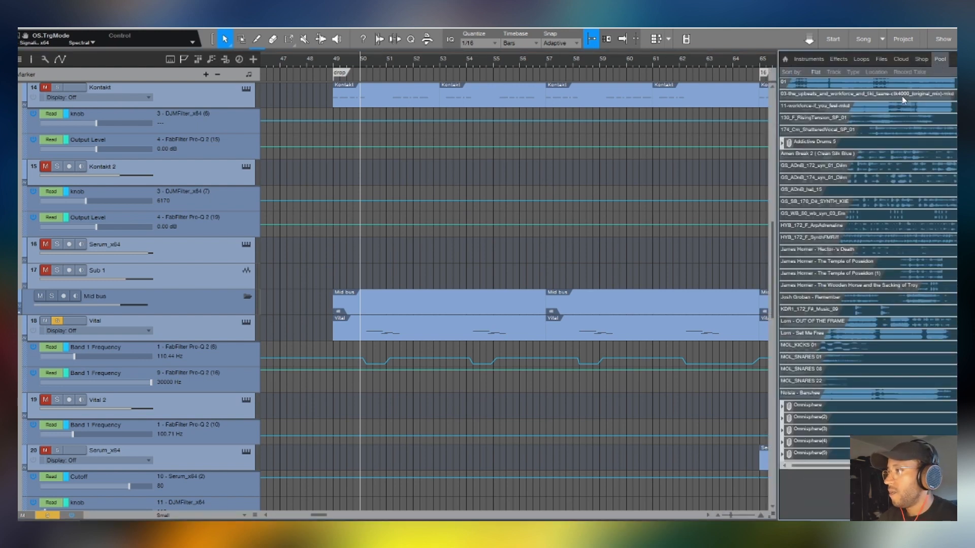
pyautogui.scroll(-2, 872, 166)
pyautogui.scroll(-4, 873, 166)
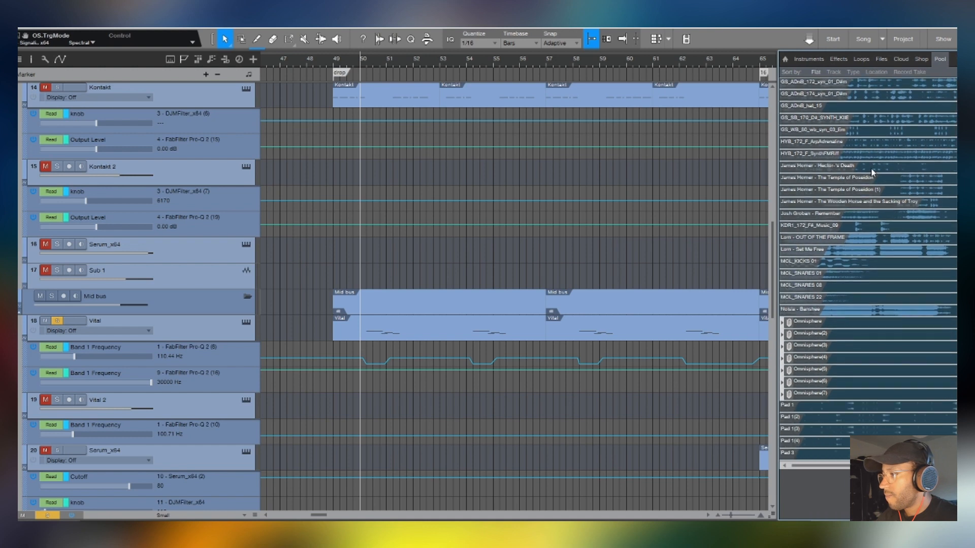
pyautogui.scroll(-4, 878, 201)
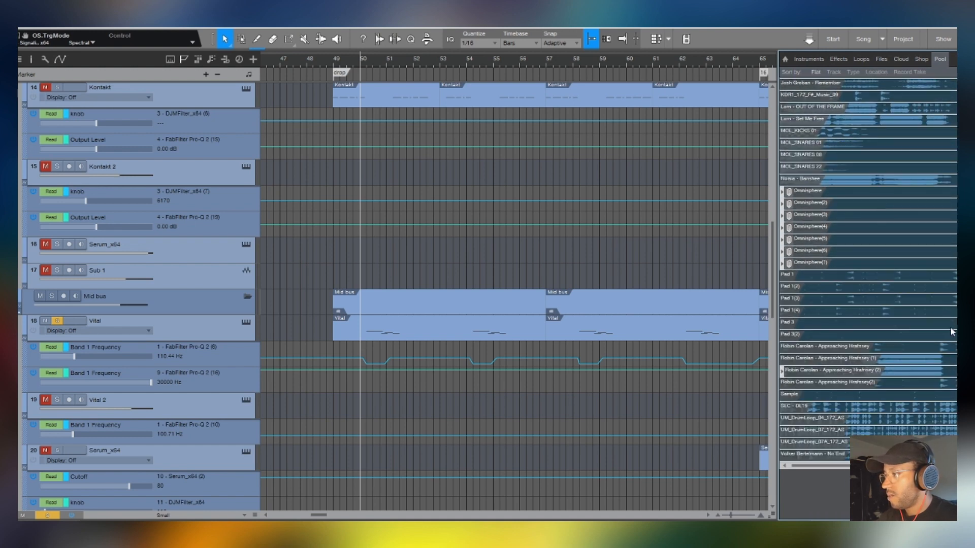
pyautogui.scroll(5, 868, 269)
pyautogui.scroll(2, 868, 269)
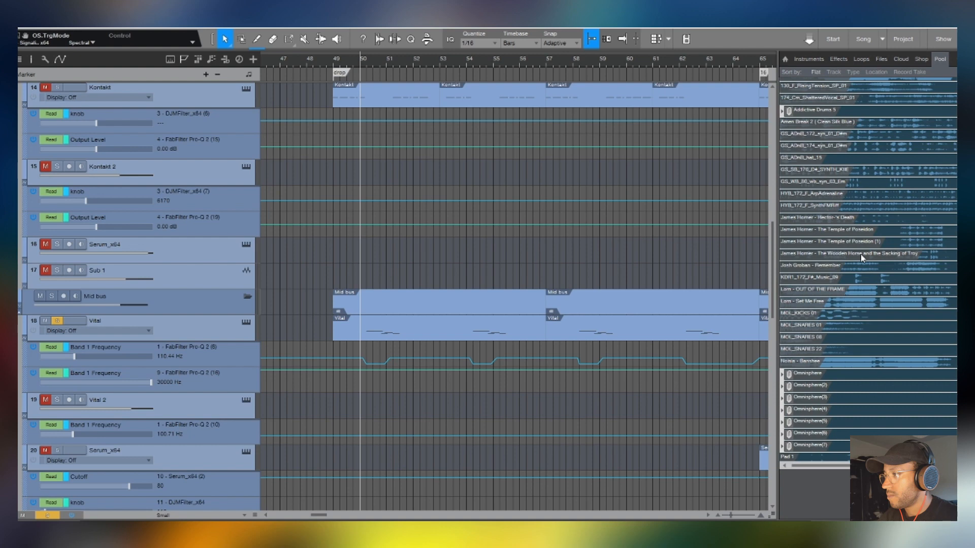
pyautogui.scroll(2, 896, 100)
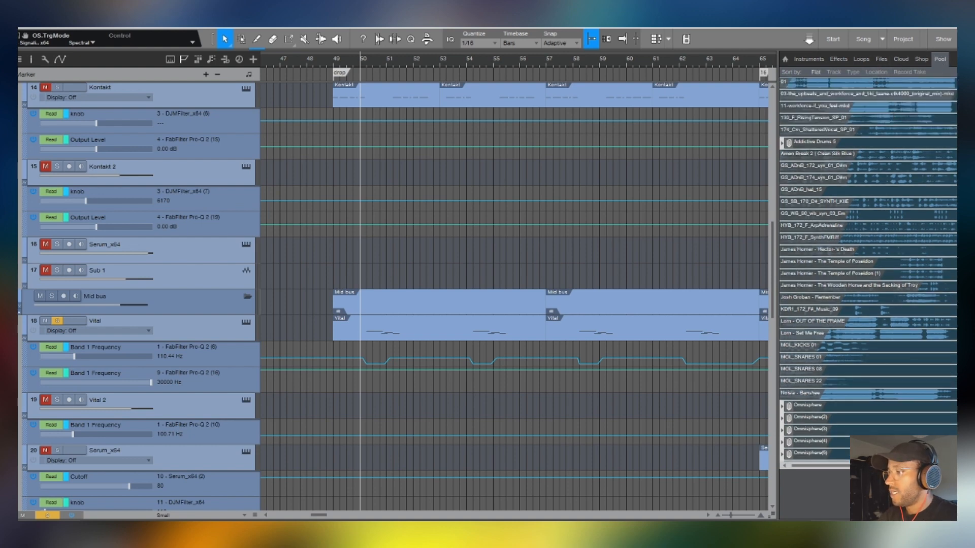
pyautogui.press('F5')
# - Examine the Vital and Kontakt bass tracks and the drum tracks above them around the drop
pyautogui.scroll(3, 594, 264)
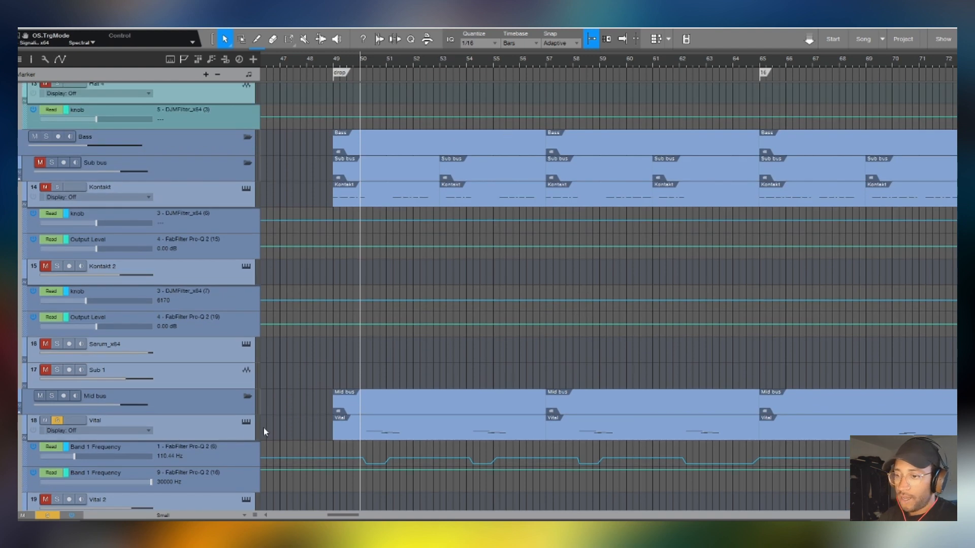
pyautogui.click(232, 430)
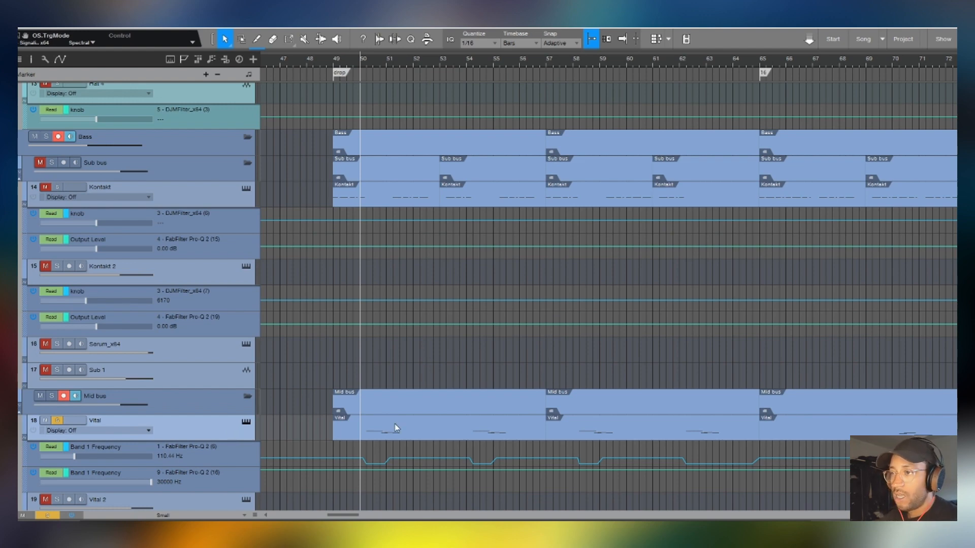
pyautogui.scroll(10, 394, 424)
pyautogui.scroll(2, 395, 430)
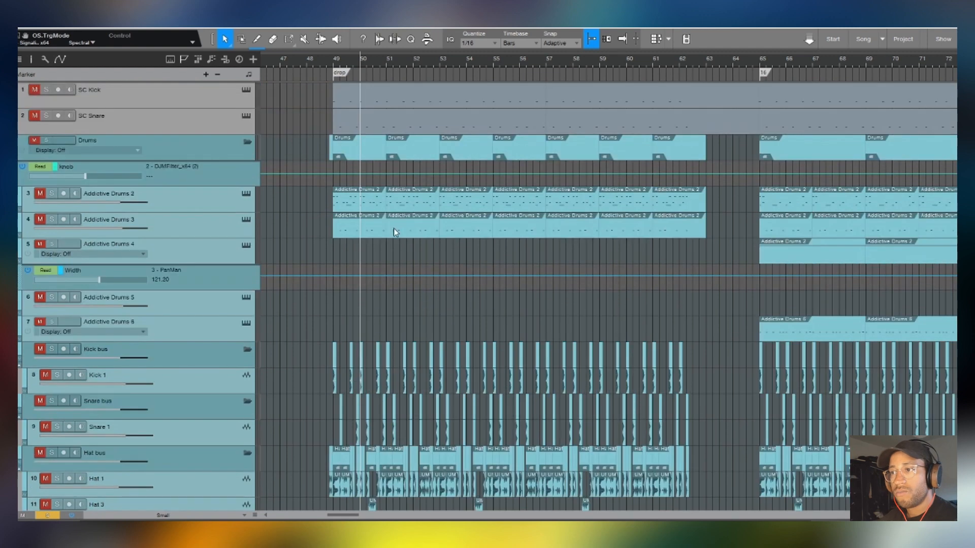
pyautogui.scroll(-12, 320, 238)
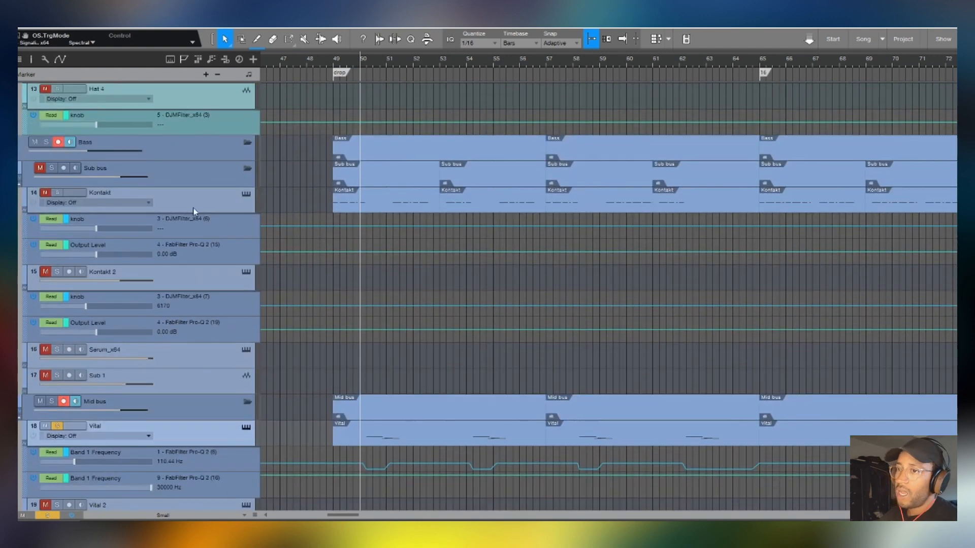
pyautogui.click(220, 205)
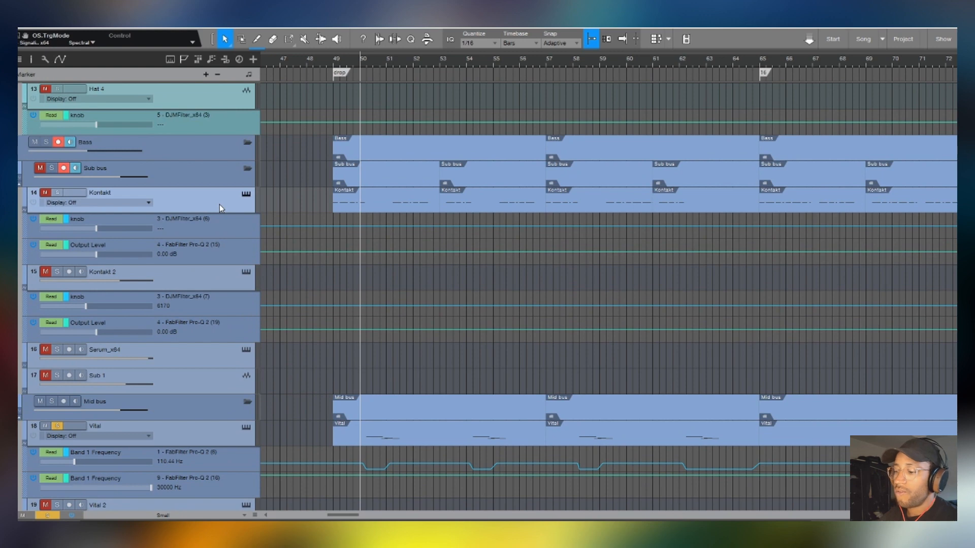
pyautogui.click(400, 431)
pyautogui.scroll(4, 403, 436)
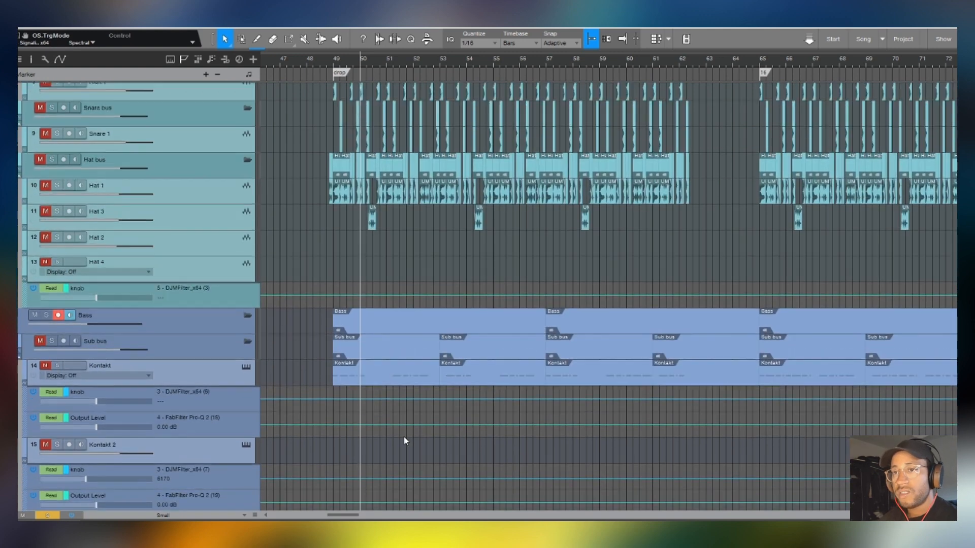
pyautogui.scroll(4, 404, 438)
pyautogui.scroll(2, 391, 435)
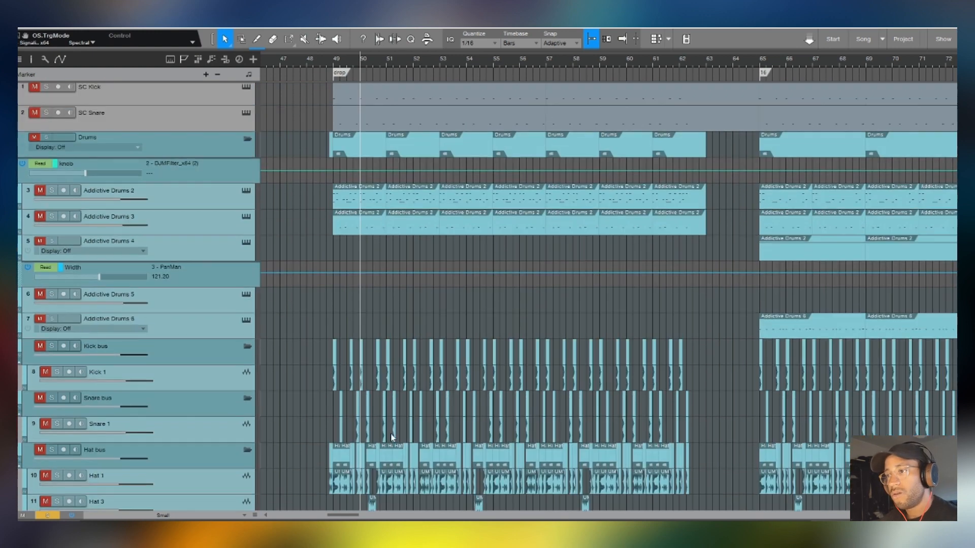
pyautogui.scroll(-7, 392, 437)
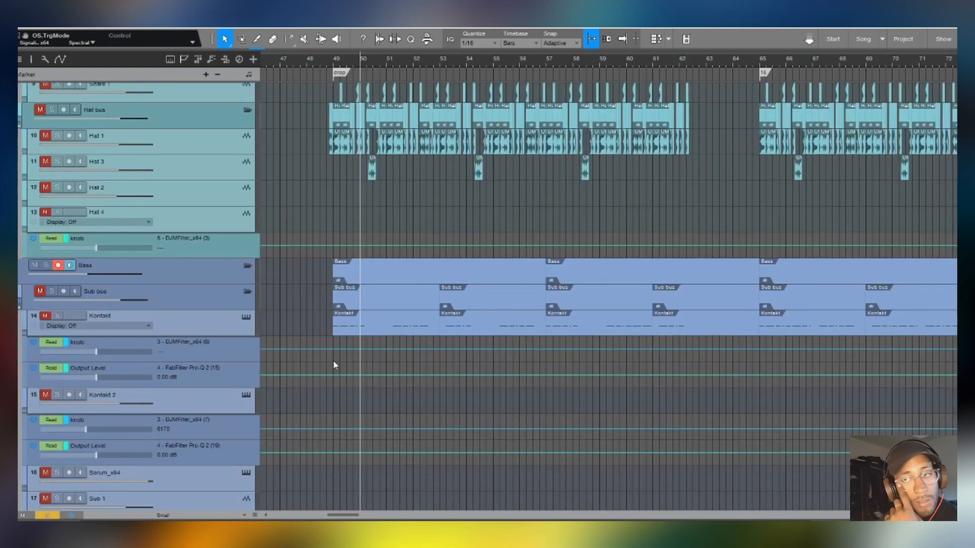
pyautogui.click(211, 324)
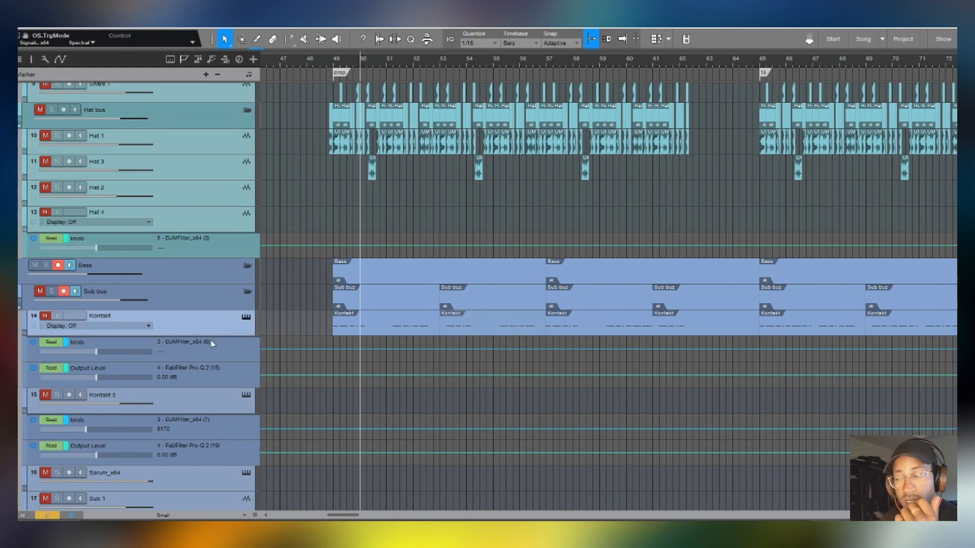
# - Look over the full-length arrangement, from the drum tracks down to the pads and Diva tracks
pyautogui.scroll(6, 897, 317)
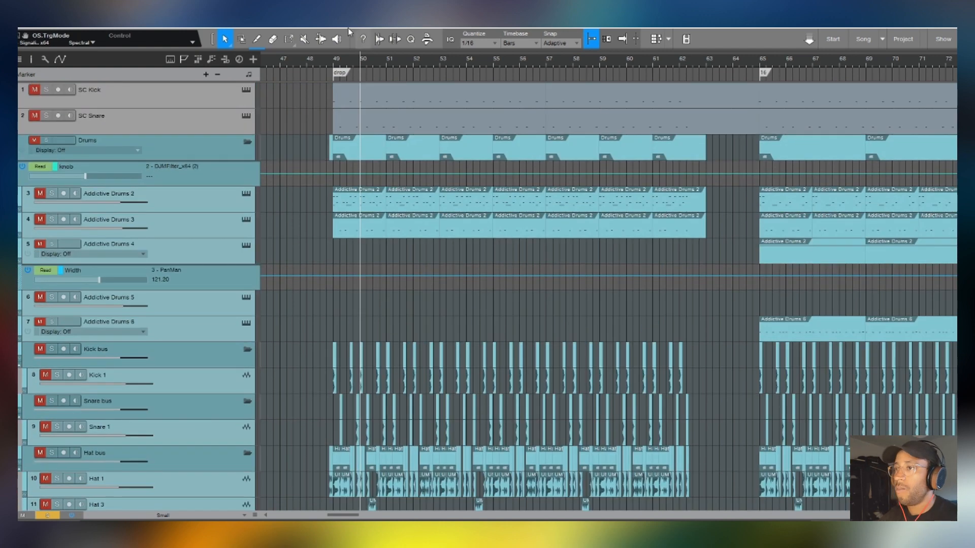
pyautogui.scroll(-5, 364, 59)
pyautogui.scroll(-2, 364, 60)
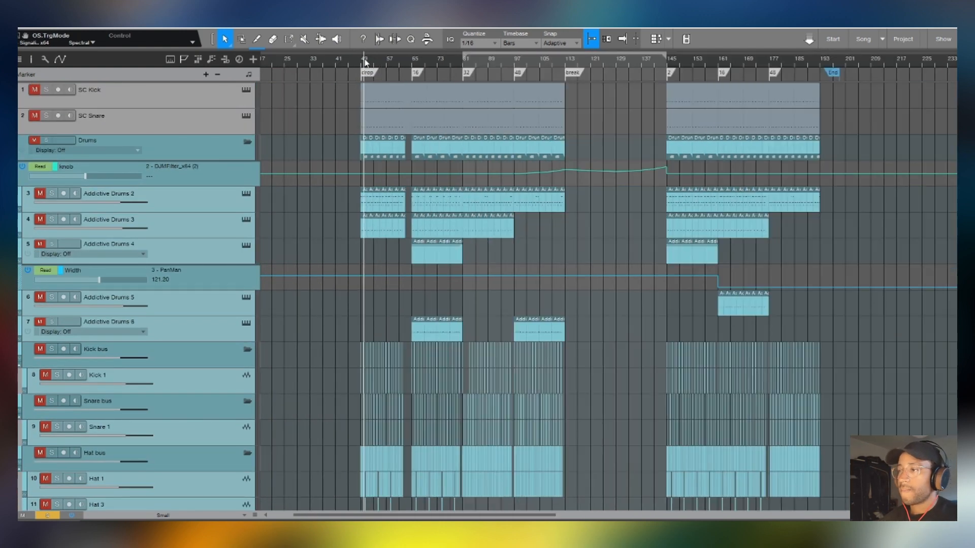
pyautogui.scroll(-6, 496, 290)
pyautogui.scroll(-10, 506, 299)
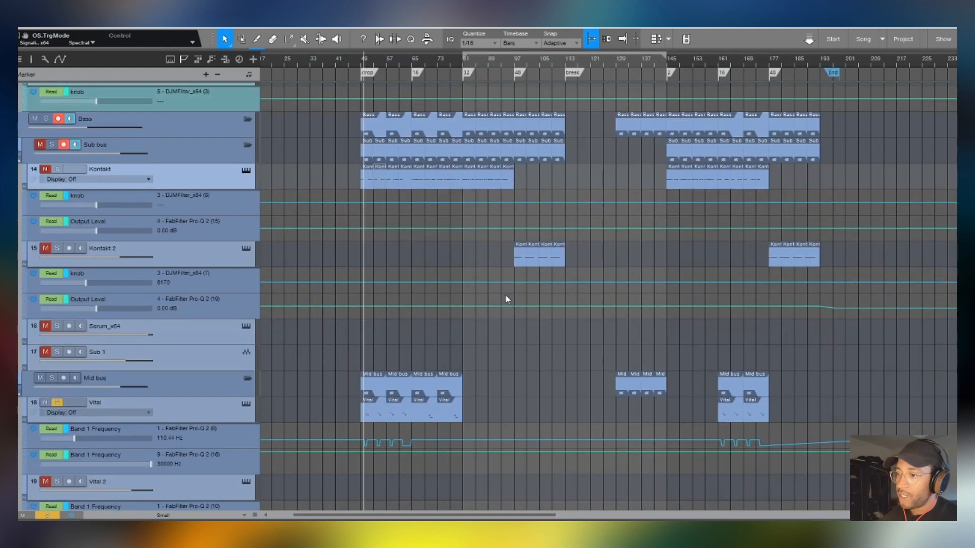
pyautogui.scroll(-3, 506, 300)
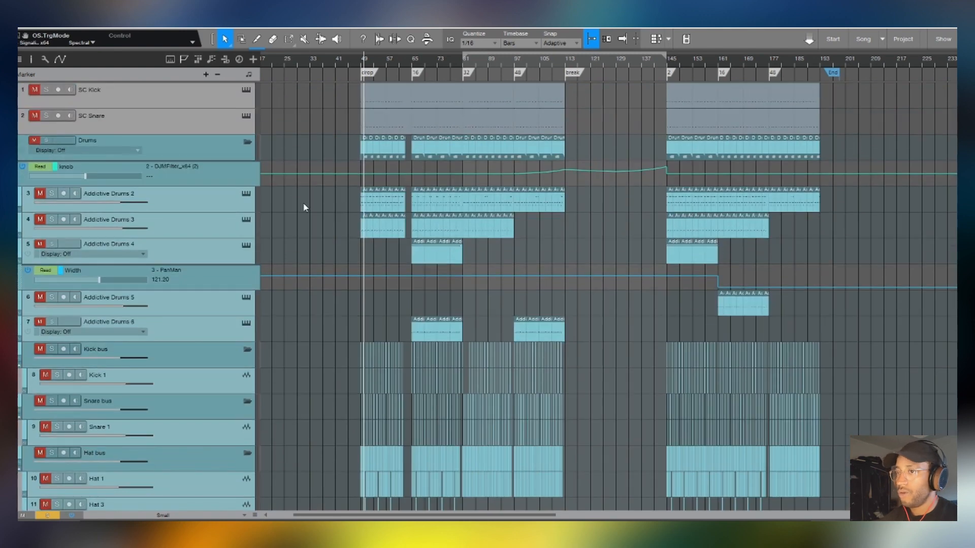
# - Reduce the track height to Tiny and solo the Addictive Drums 2 to 6 tracks
pyautogui.click(188, 148)
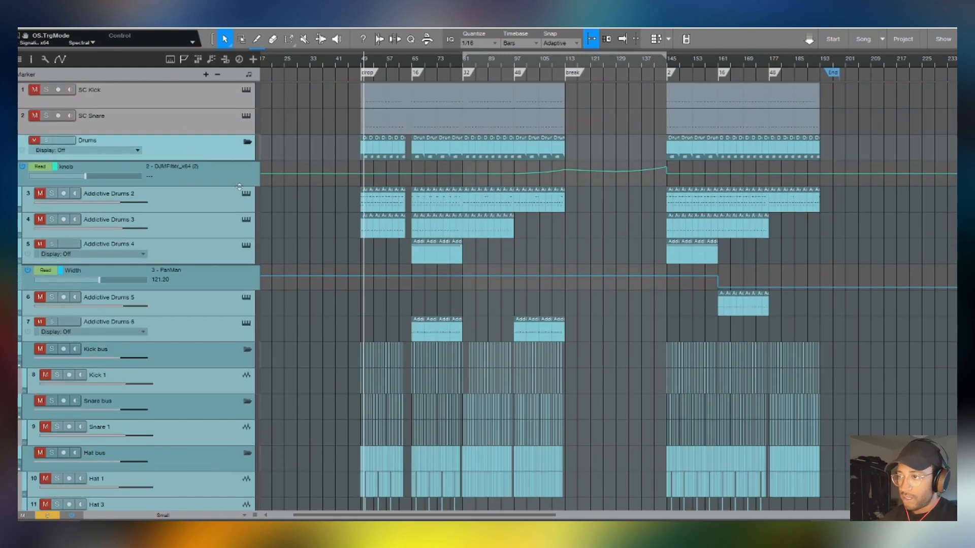
pyautogui.scroll(-1, 310, 202)
pyautogui.click(212, 155)
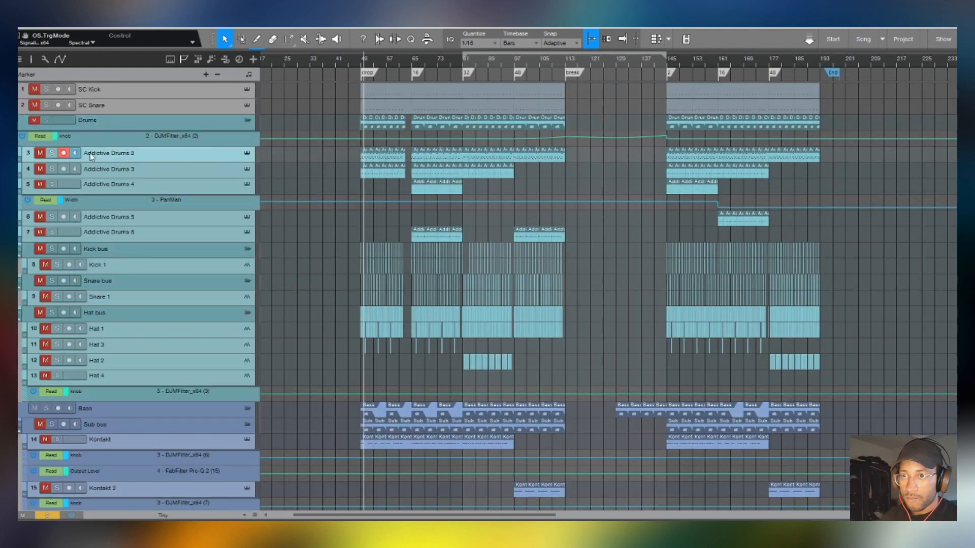
pyautogui.click(51, 153)
pyautogui.click(51, 169)
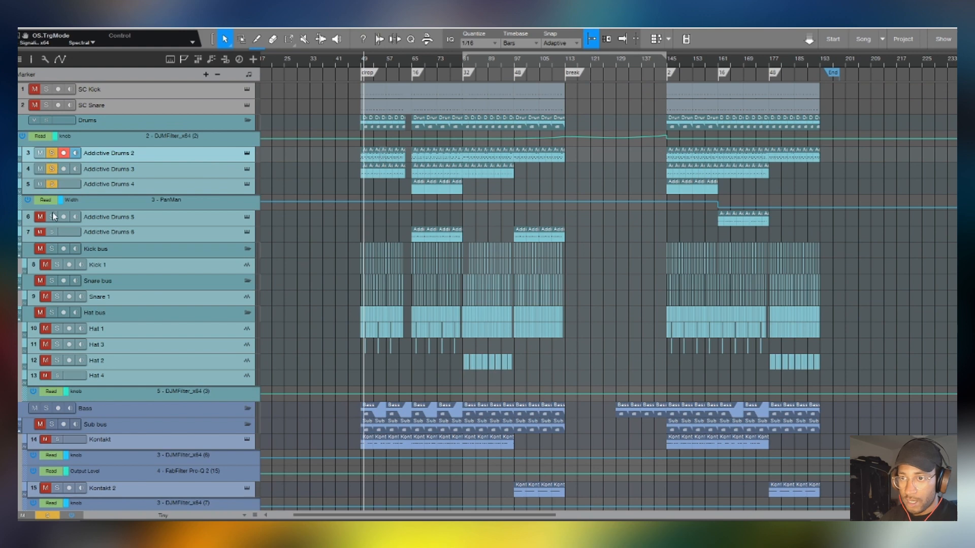
pyautogui.click(51, 231)
# - Play the soloed Addictive Drums tracks from the start of the drop
pyautogui.scroll(2, 361, 65)
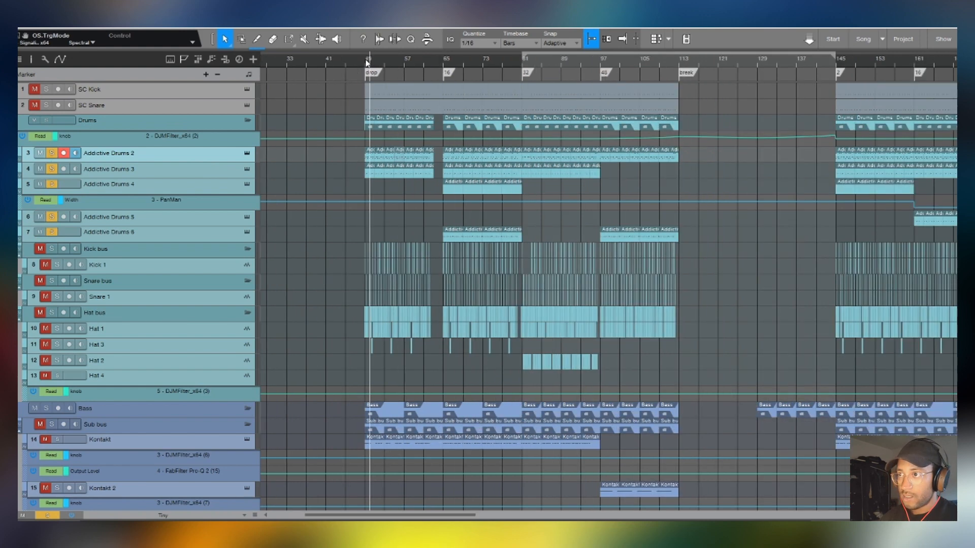
pyautogui.press('space')
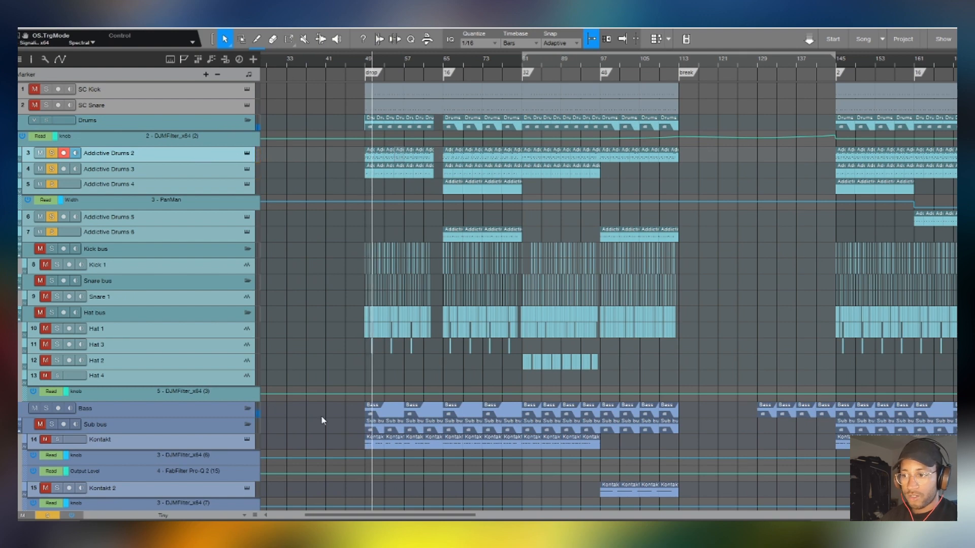
pyautogui.scroll(-5, 323, 416)
pyautogui.scroll(5, 488, 284)
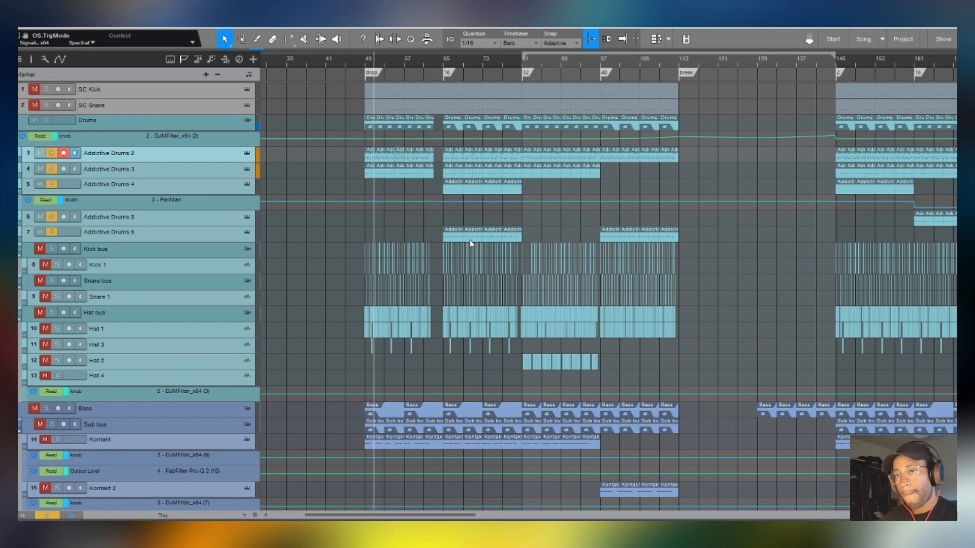
# - Open the Addictive Drums 2 instrument, show its kick settings, and move its window clear of the track list
pyautogui.click(247, 153)
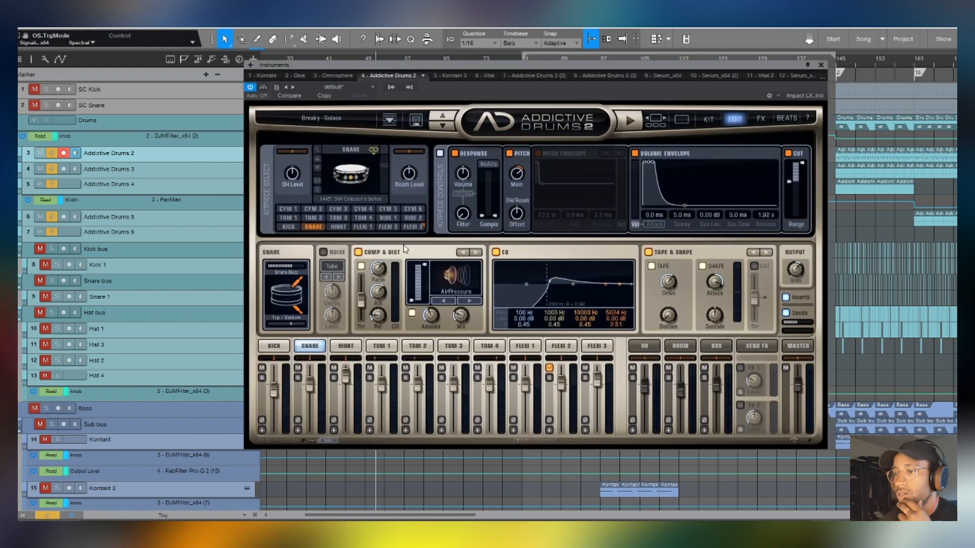
pyautogui.click(275, 347)
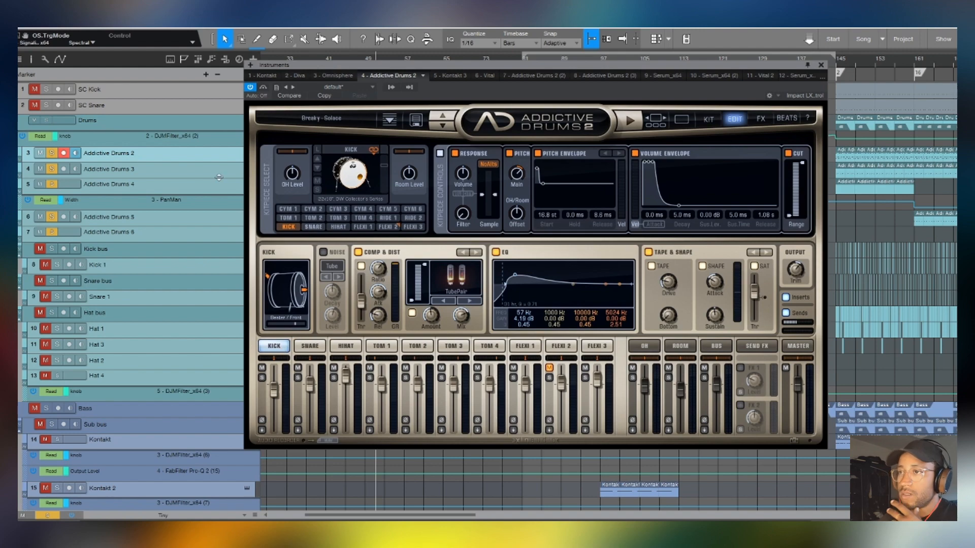
pyautogui.moveTo(385, 66); pyautogui.dragTo(618, 84)
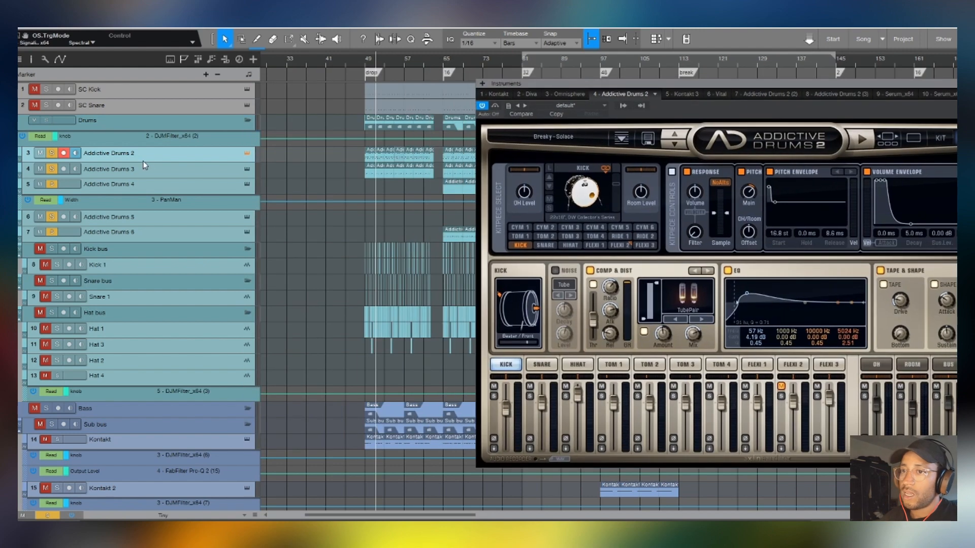
# - Show the instruments of the Addictive Drums 3, 4, 5 and 6 tracks in turn, keeping the drum clips uncovered
pyautogui.click(170, 176)
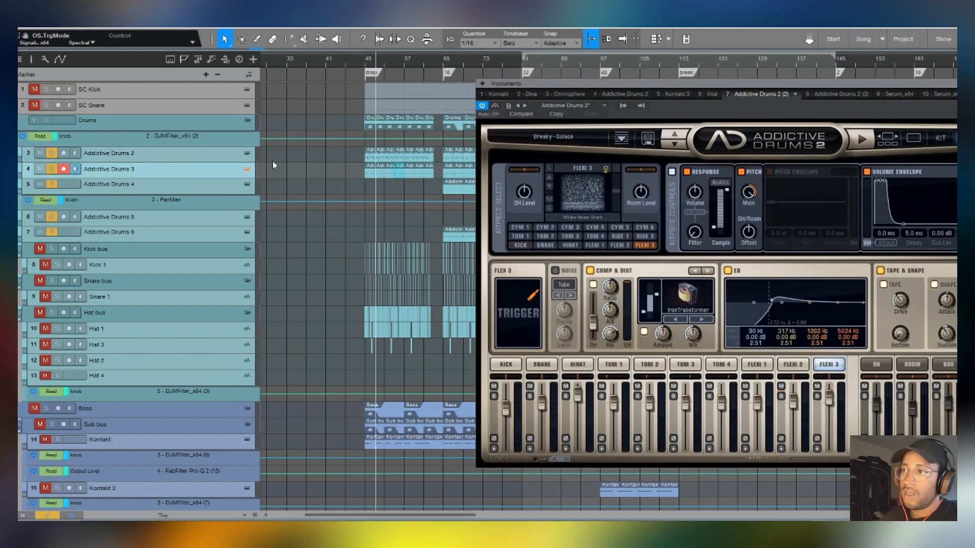
pyautogui.click(161, 189)
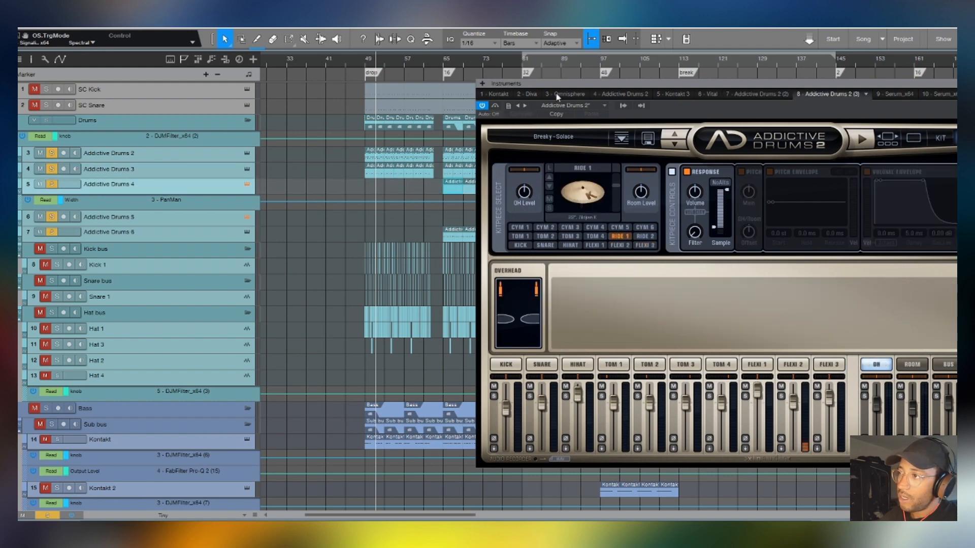
pyautogui.moveTo(556, 93); pyautogui.dragTo(407, 263)
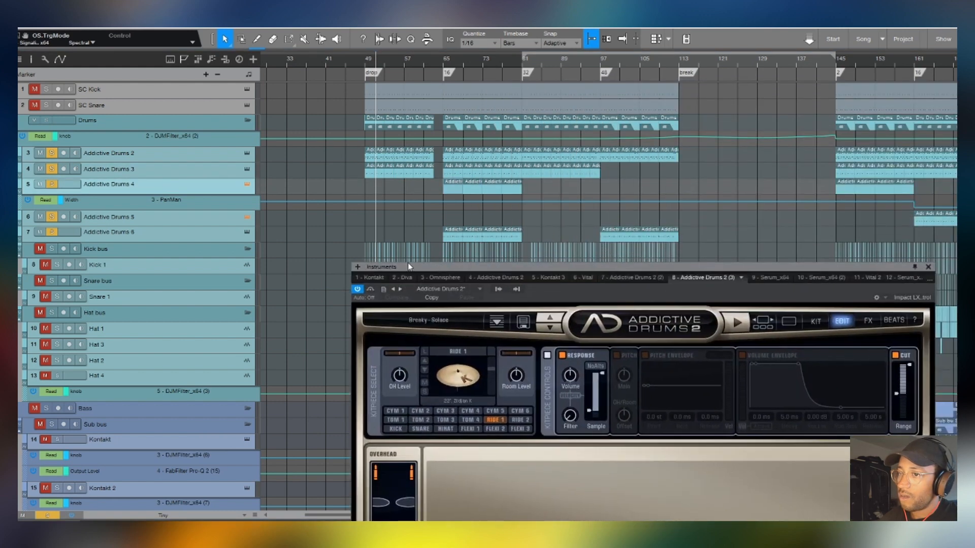
pyautogui.click(196, 219)
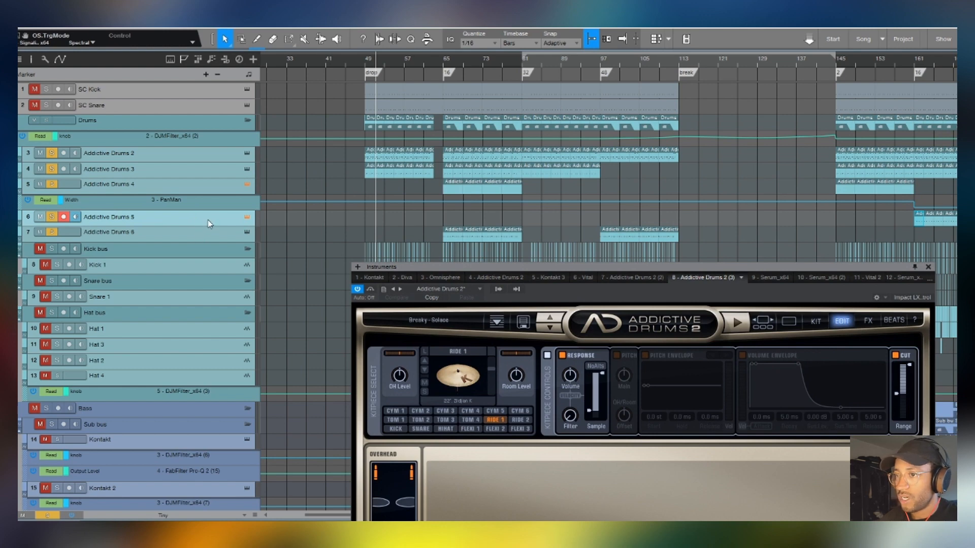
pyautogui.click(207, 236)
# - Return to the Addictive Drums 2 instrument, review its hi-hat, overhead, room, bus and master channel settings, and close it
pyautogui.click(211, 155)
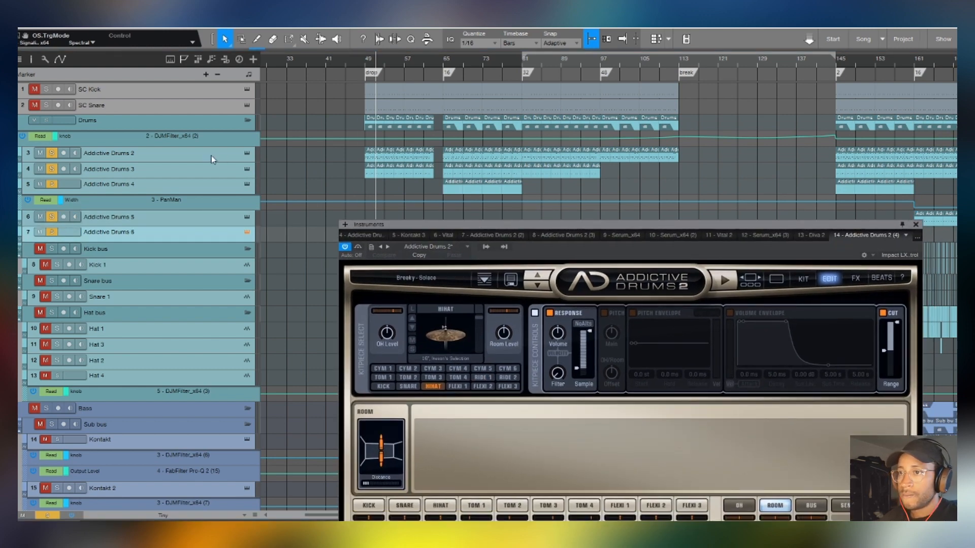
pyautogui.moveTo(557, 224); pyautogui.dragTo(481, 79)
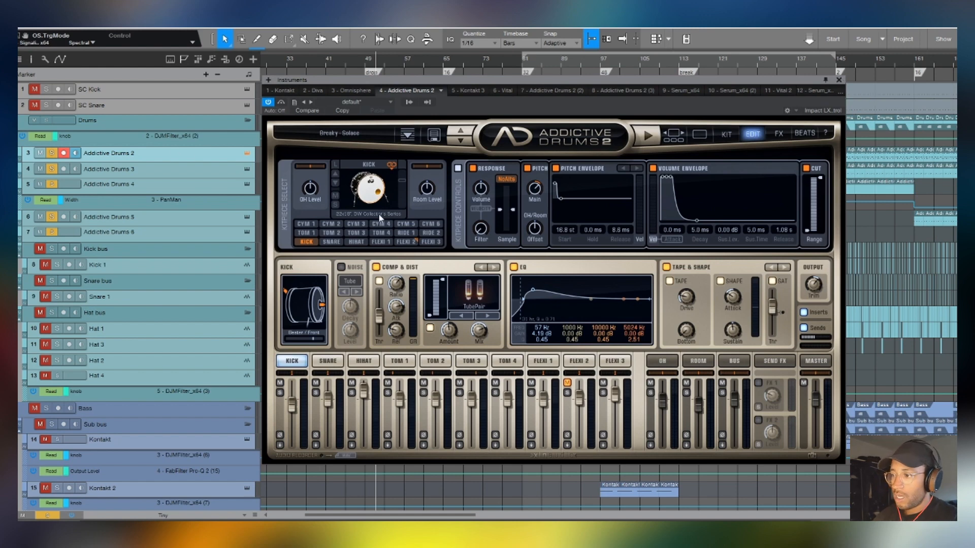
pyautogui.click(358, 361)
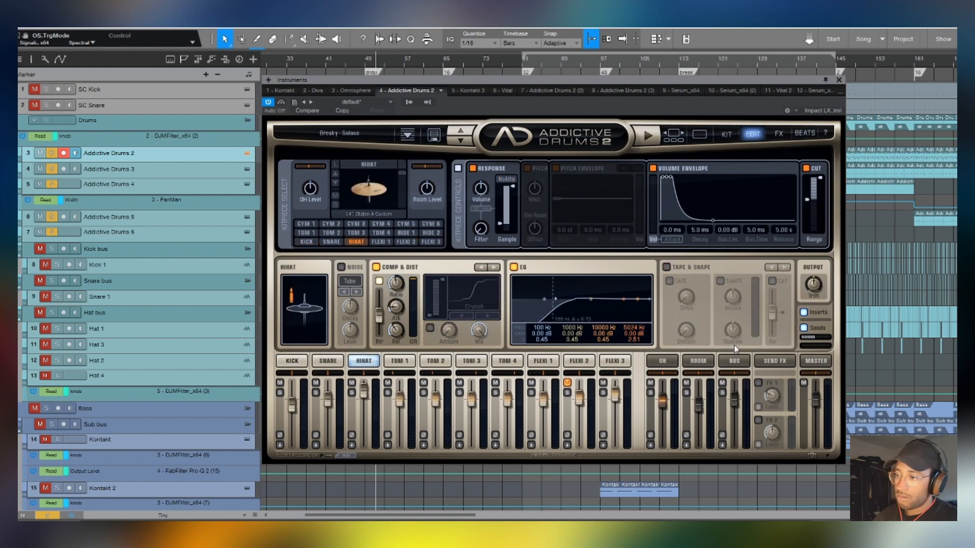
pyautogui.click(663, 361)
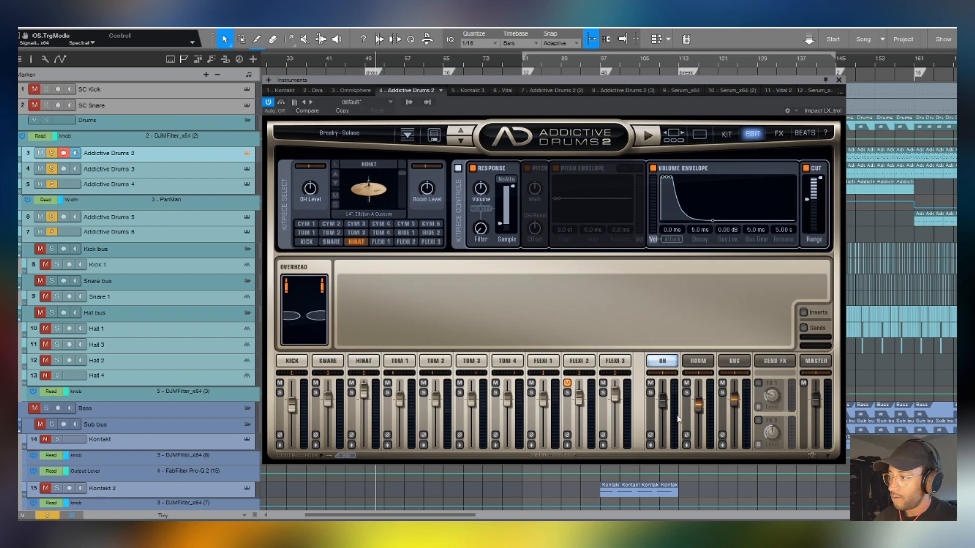
pyautogui.click(698, 361)
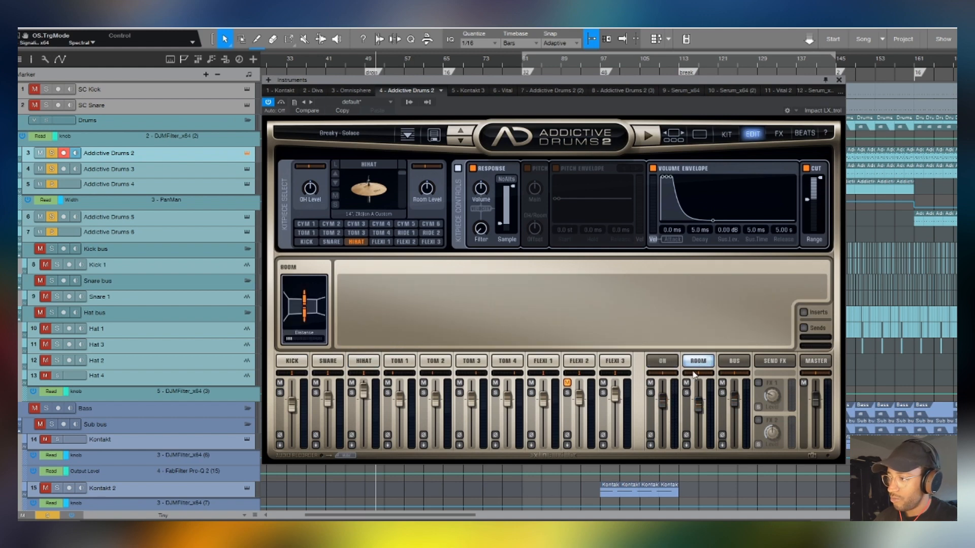
pyautogui.click(734, 364)
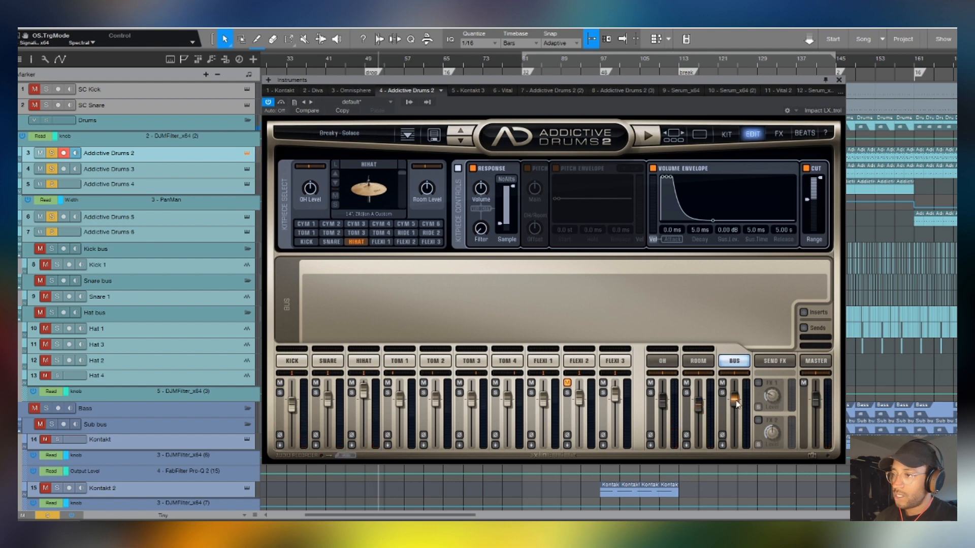
pyautogui.click(816, 361)
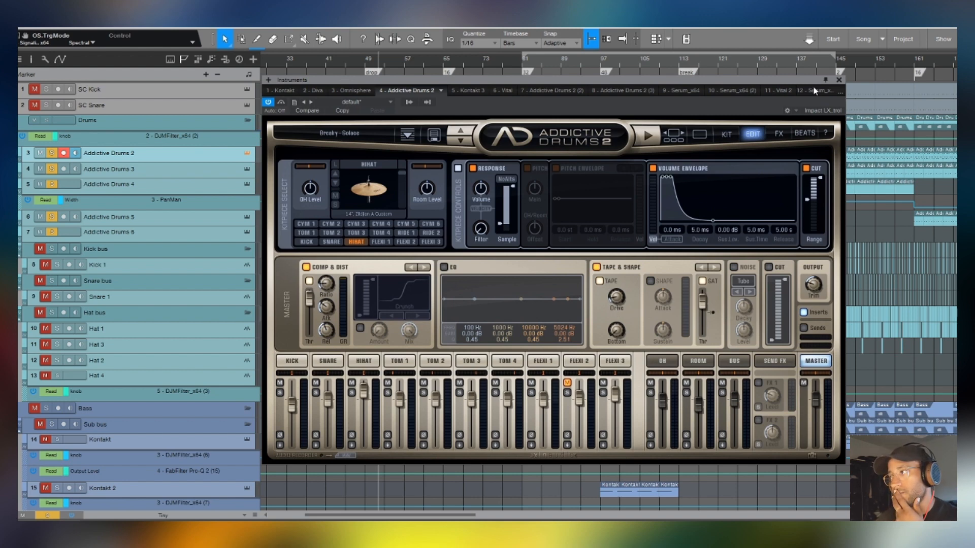
pyautogui.click(839, 80)
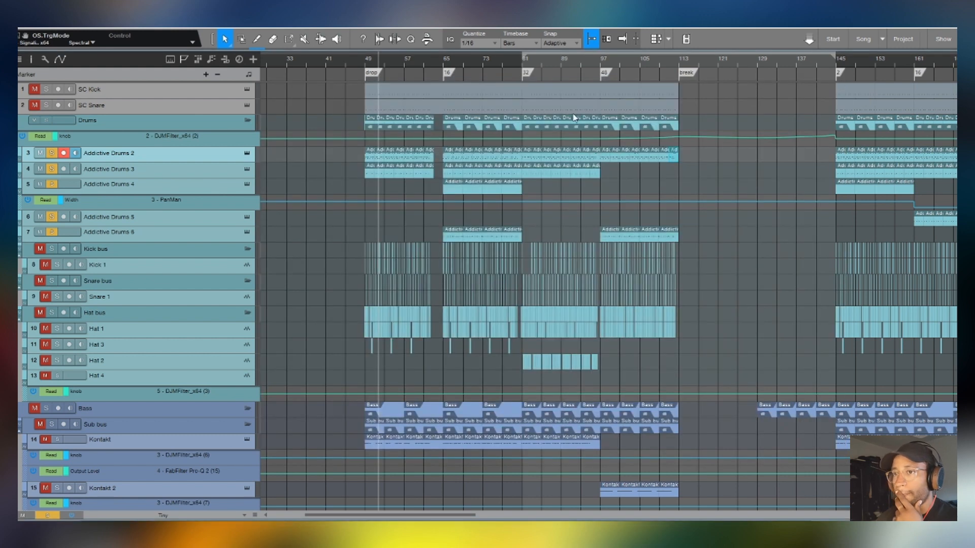
# - Open the Addictive Drums 3 instrument, bring it fully into view, and show its snare and Flexi 3 channel settings
pyautogui.click(247, 170)
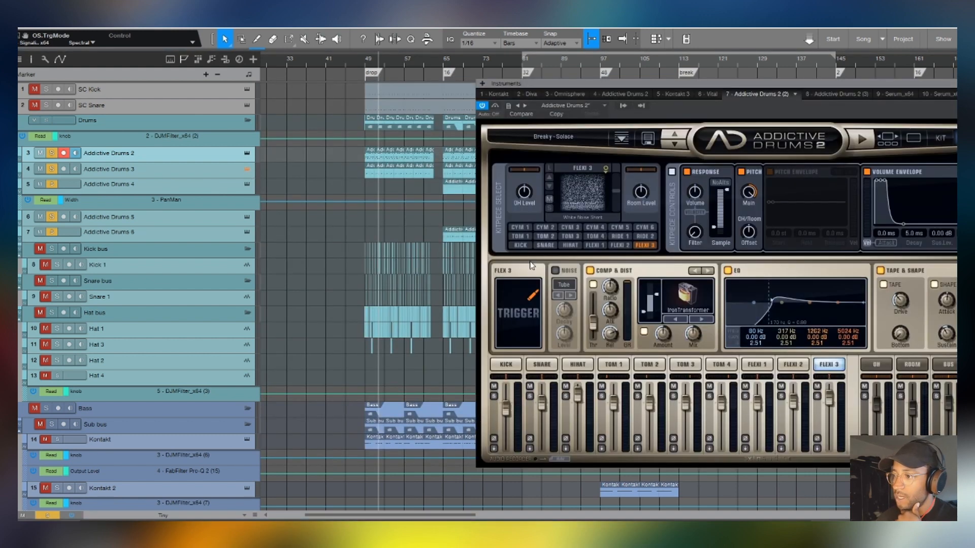
pyautogui.click(530, 367)
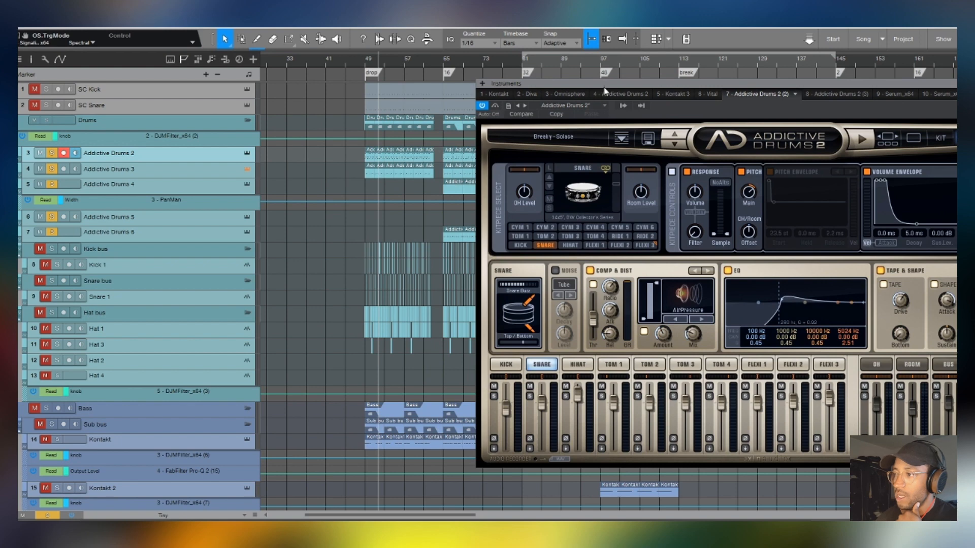
pyautogui.moveTo(606, 91); pyautogui.dragTo(391, 80)
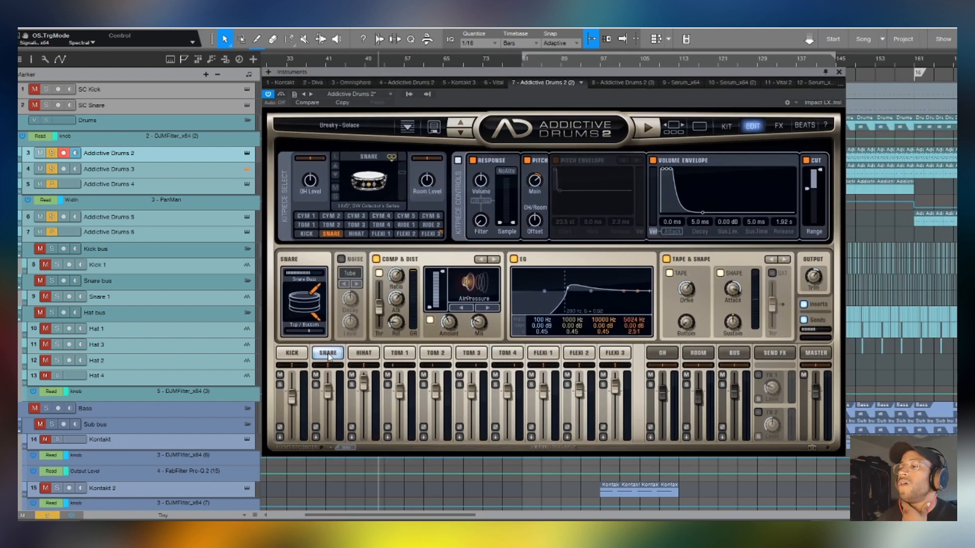
pyautogui.click(622, 353)
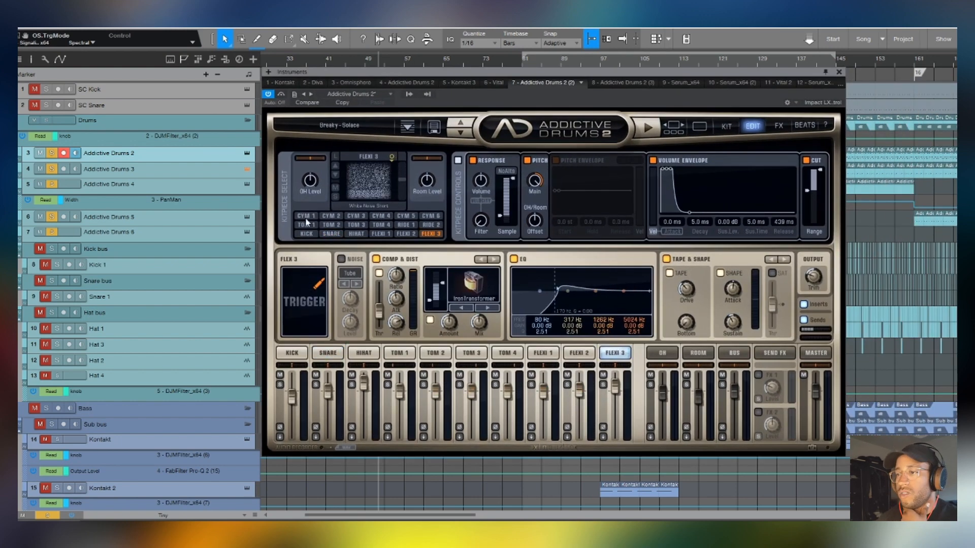
# - Solo only the Addictive Drums 3 track and audition it with the Flexi 3 channel muted and unmuted
pyautogui.click(47, 515)
pyautogui.click(53, 175)
pyautogui.click(52, 169)
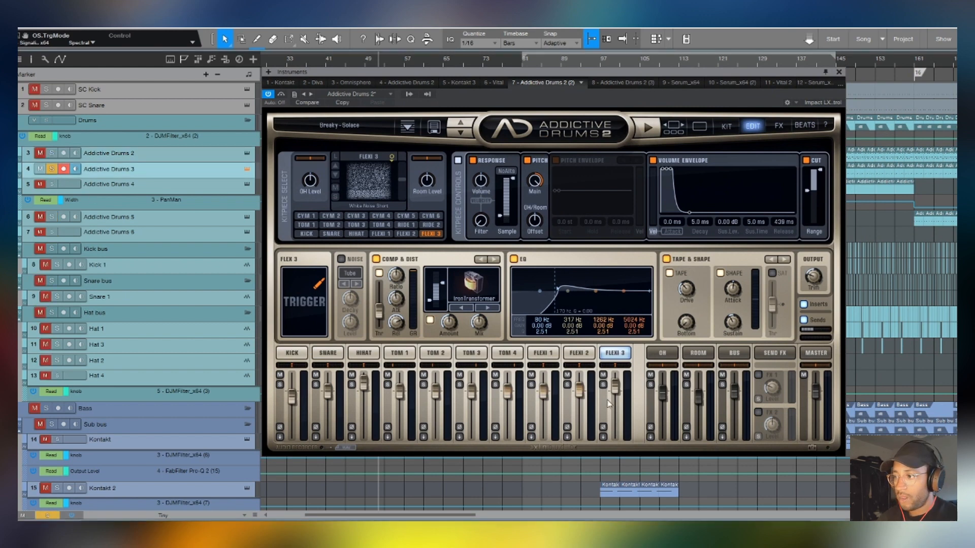
pyautogui.click(604, 376)
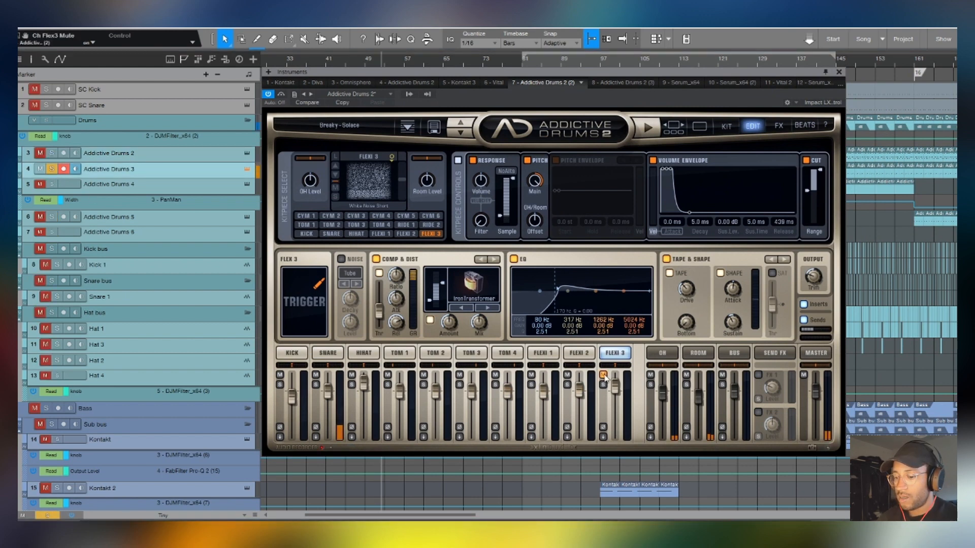
pyautogui.click(604, 375)
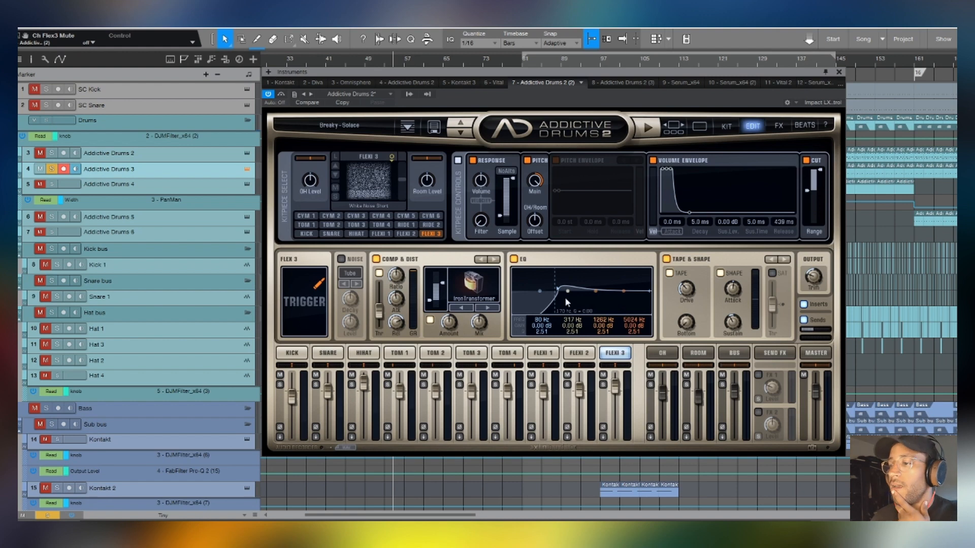
# - Compare the snare channel settings of Addictive Drums 3 and Addictive Drums 2, and close the instrument window
pyautogui.click(331, 233)
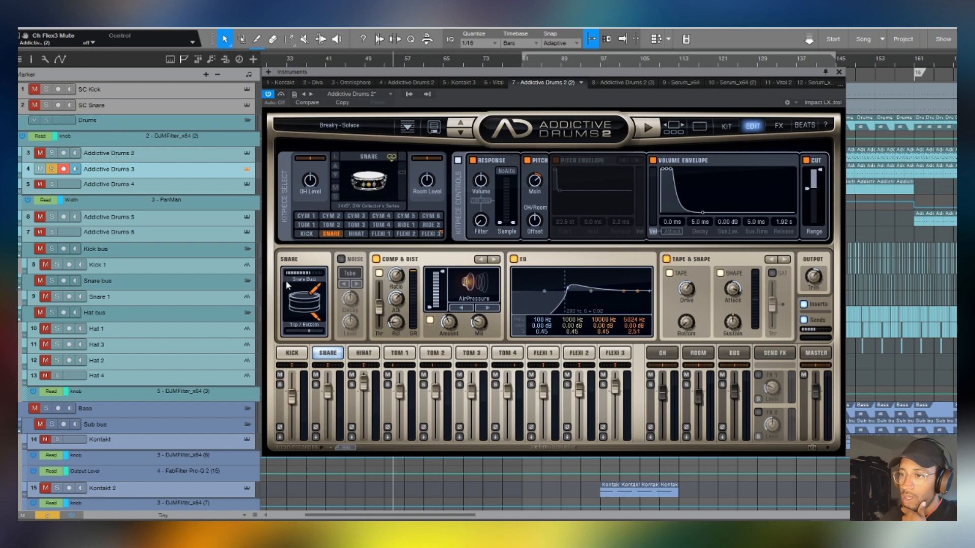
pyautogui.click(198, 154)
pyautogui.click(330, 354)
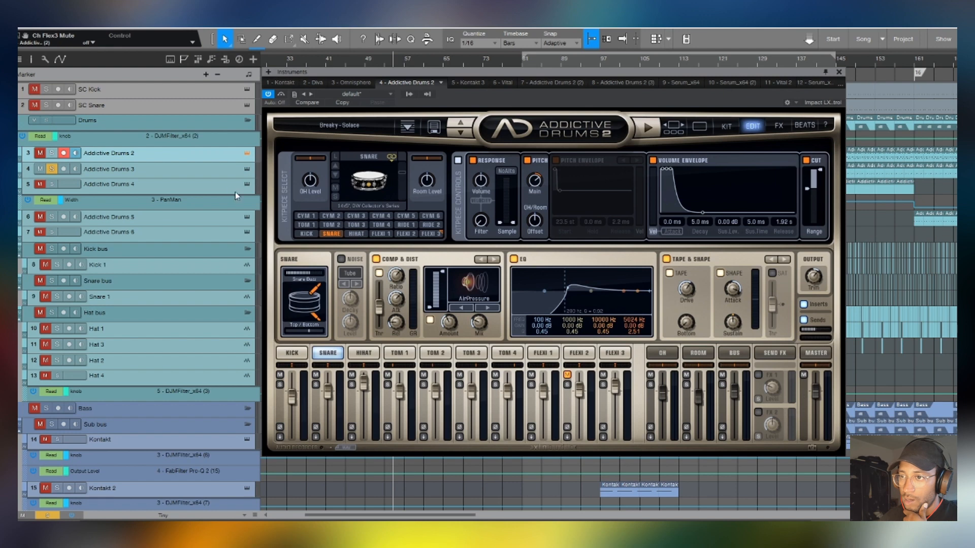
pyautogui.click(224, 174)
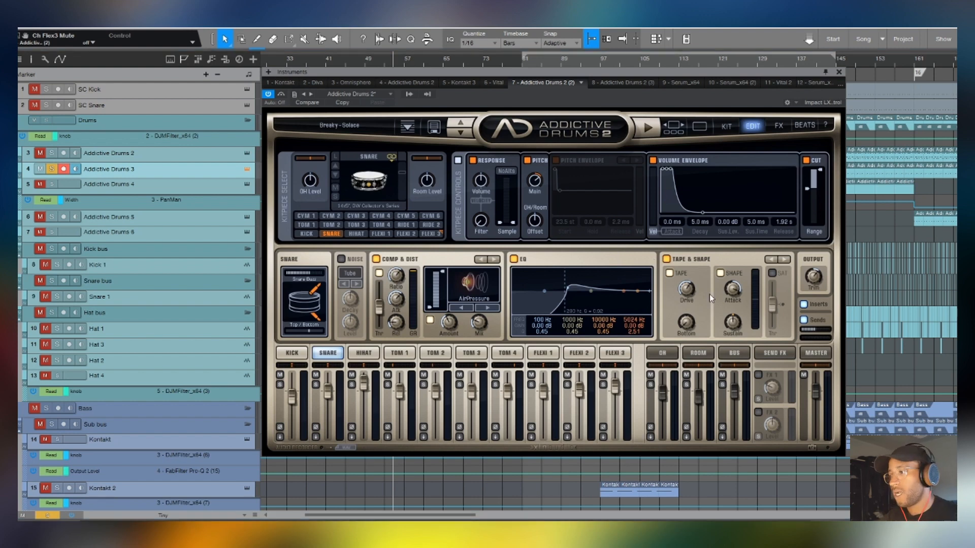
pyautogui.click(839, 73)
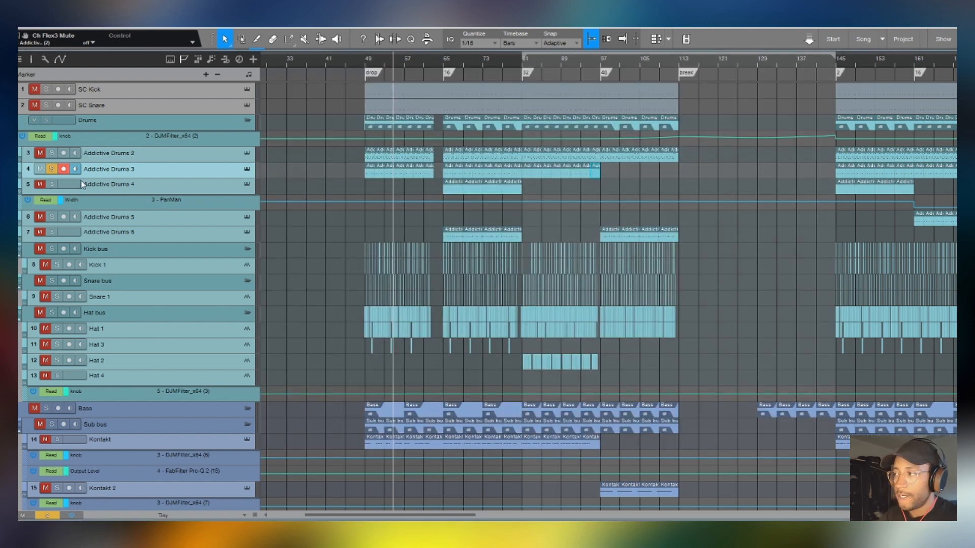
# - Solo the Addictive Drums 4 and 5 tracks in place of Addictive Drums 3 and play from bar 65
pyautogui.click(198, 187)
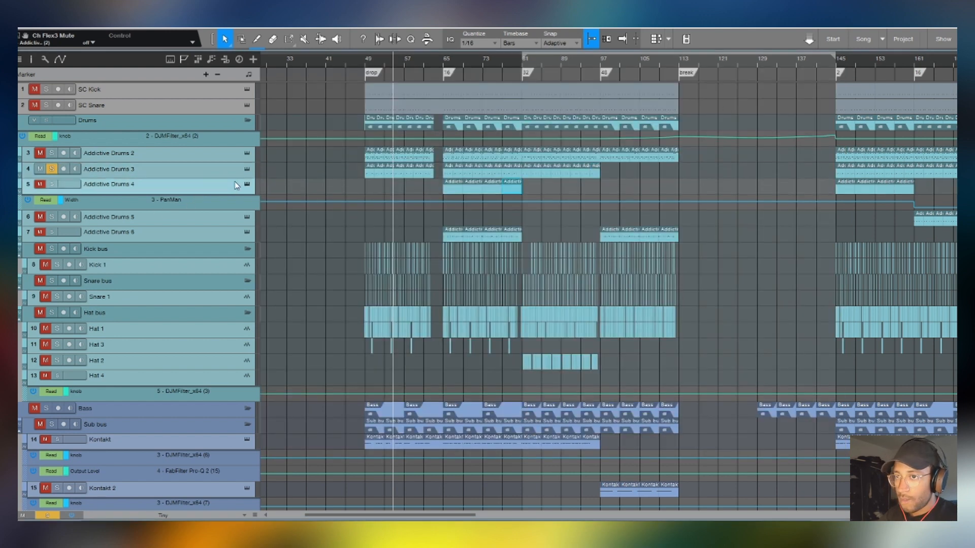
pyautogui.click(40, 182)
pyautogui.click(52, 182)
pyautogui.click(51, 217)
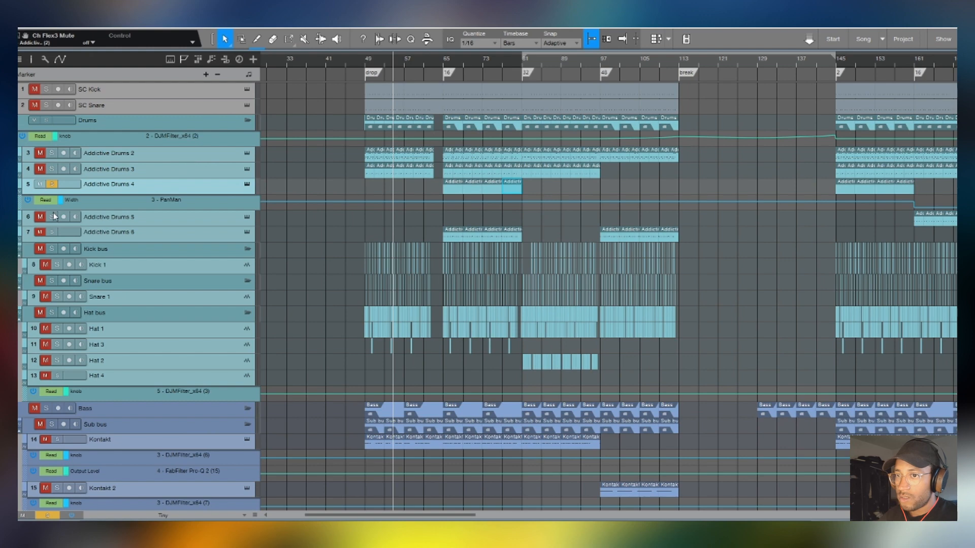
pyautogui.click(40, 217)
pyautogui.click(448, 65)
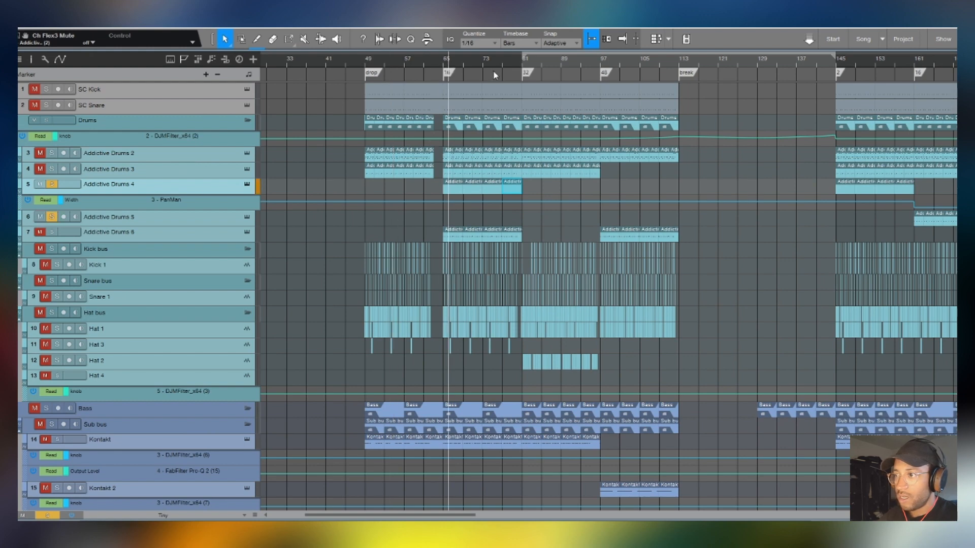
# - Open the Addictive Drums 4 instrument, show its Flexi 2 tambourine channel settings, and close it
pyautogui.click(248, 184)
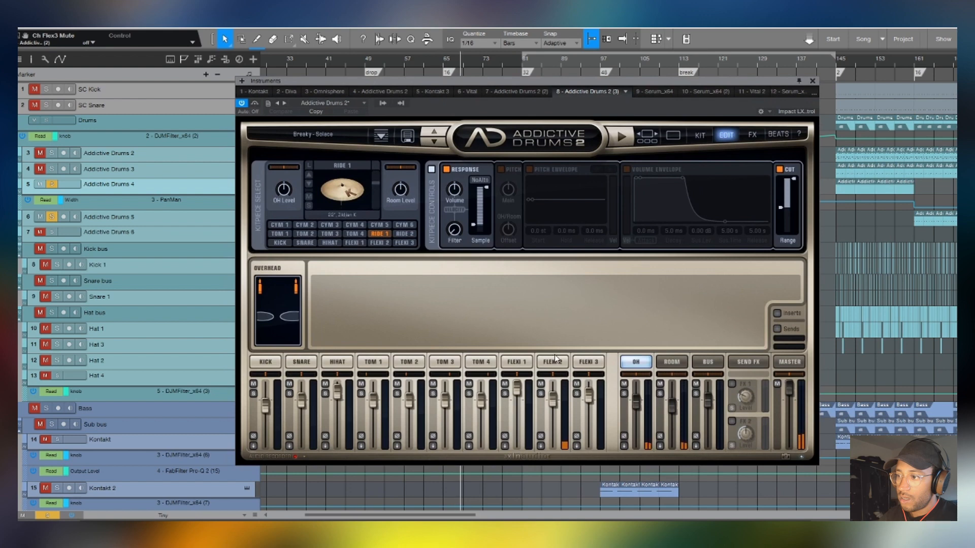
pyautogui.click(555, 360)
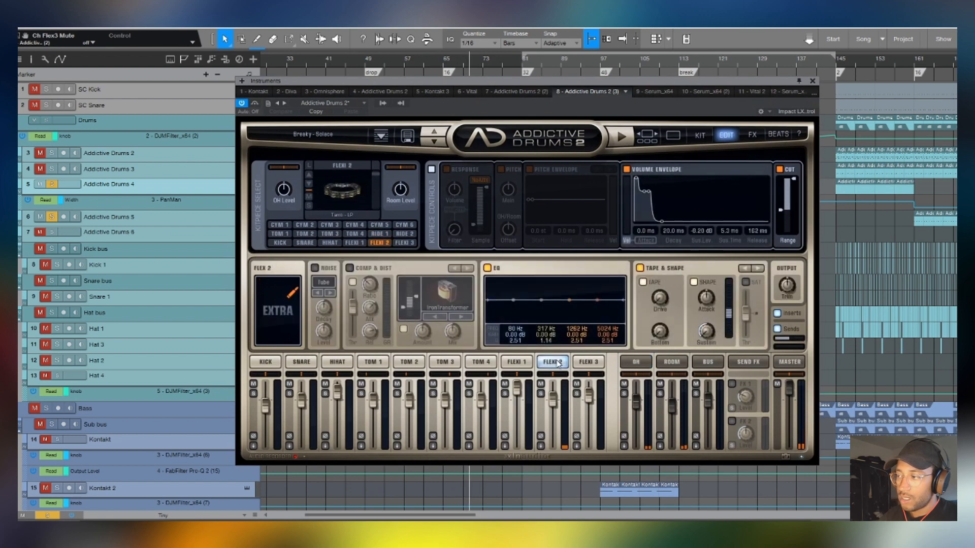
pyautogui.click(812, 80)
# - Solo the Addictive Drums 6 track as well, view its instrument during playback, and close it
pyautogui.click(52, 232)
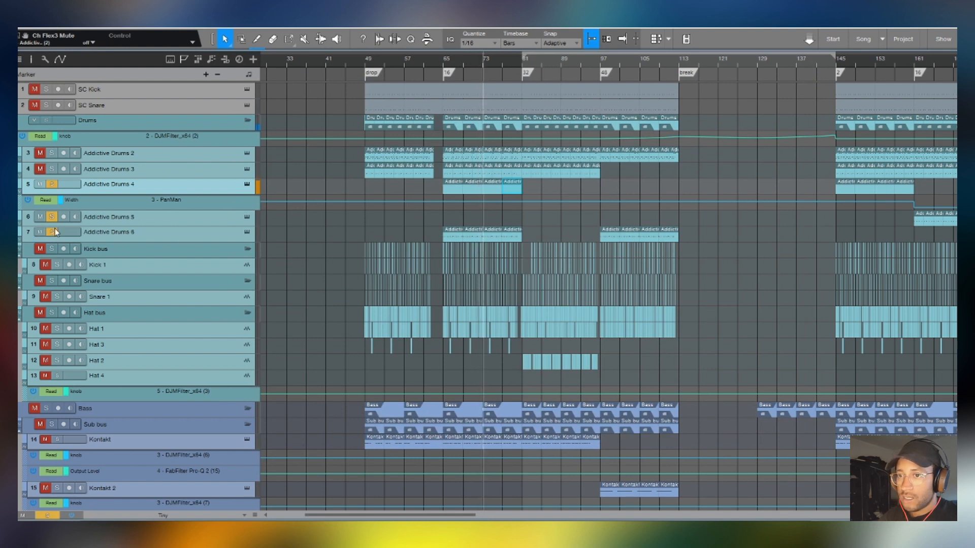
pyautogui.click(246, 232)
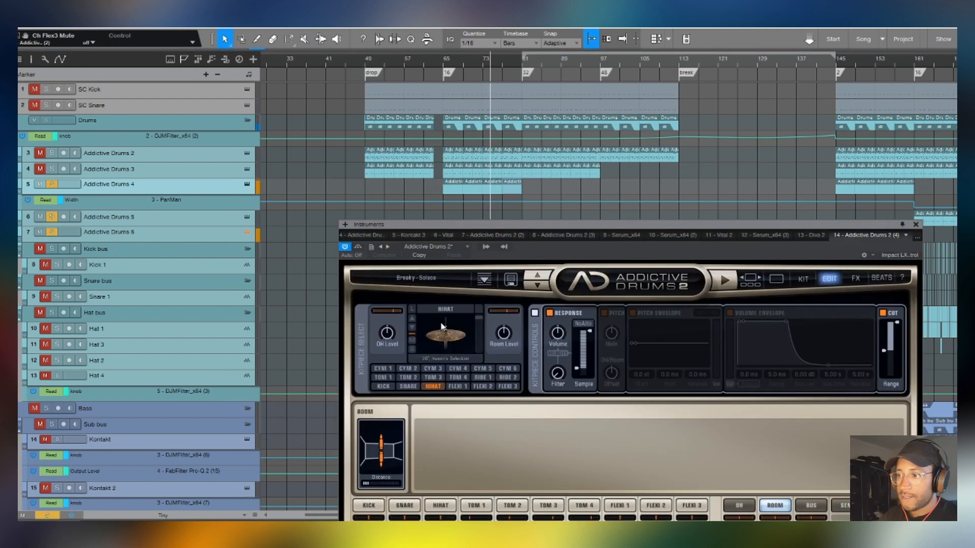
pyautogui.moveTo(478, 226); pyautogui.dragTo(356, 129)
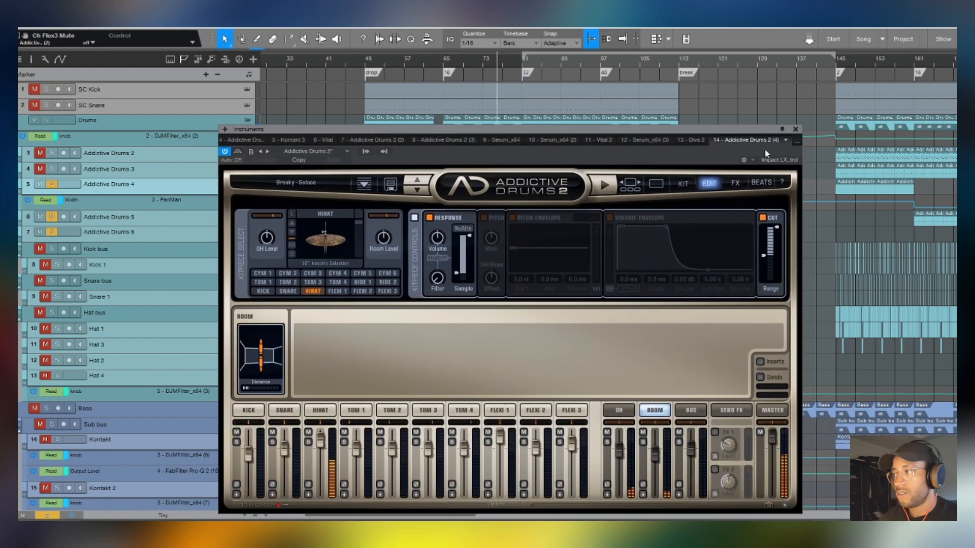
pyautogui.click(795, 128)
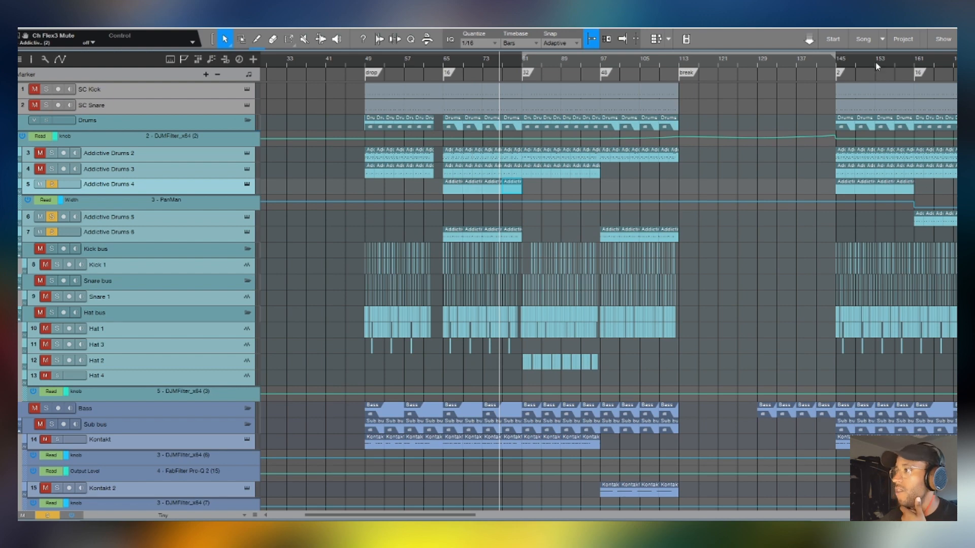
# - Play from the 16 marker near bar 161 and show the full kit in the Addictive Drums 5 instrument
pyautogui.doubleClick(923, 61)
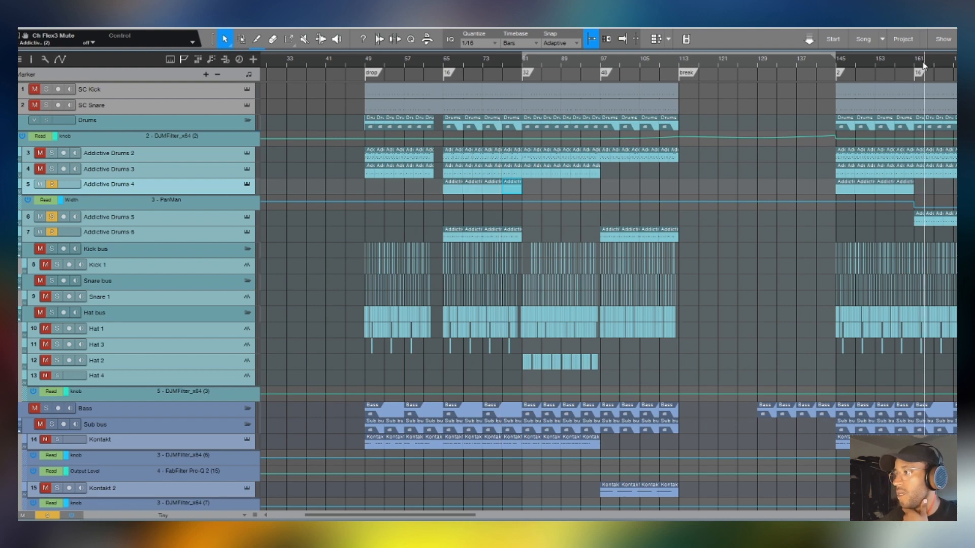
pyautogui.click(246, 217)
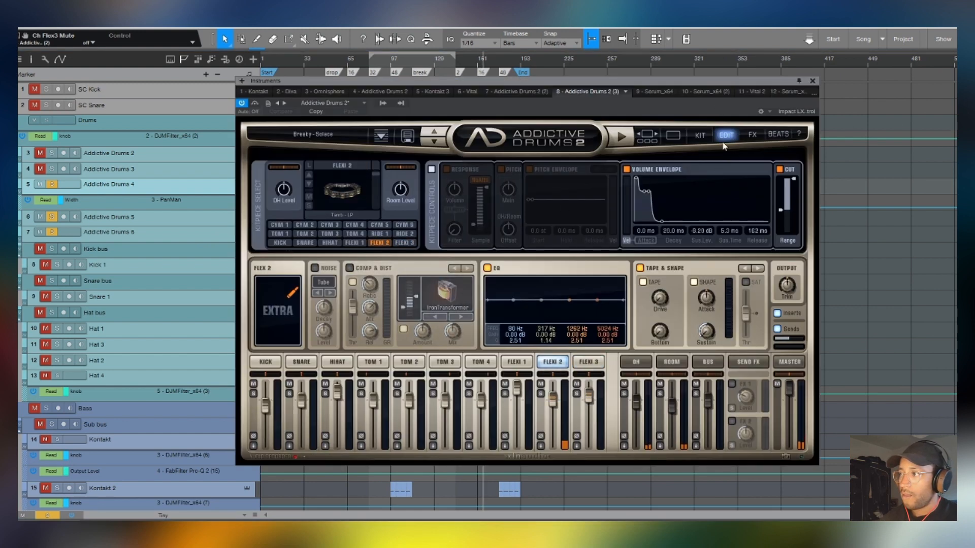
pyautogui.click(700, 135)
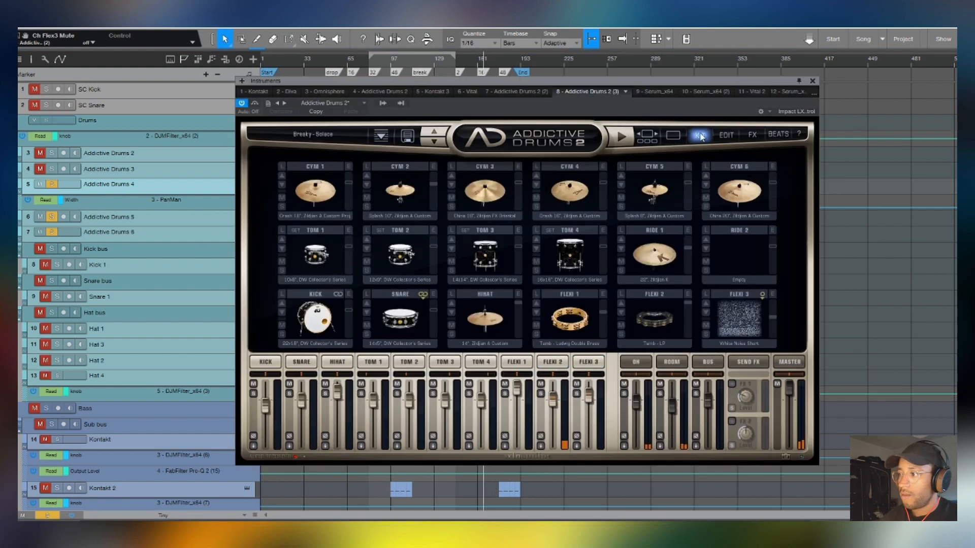
# - Show the Ride 1 kit piece's edit settings in the Addictive Drums 5 instrument, and close the instrument window
pyautogui.click(621, 228)
pyautogui.click(681, 421)
pyautogui.click(687, 230)
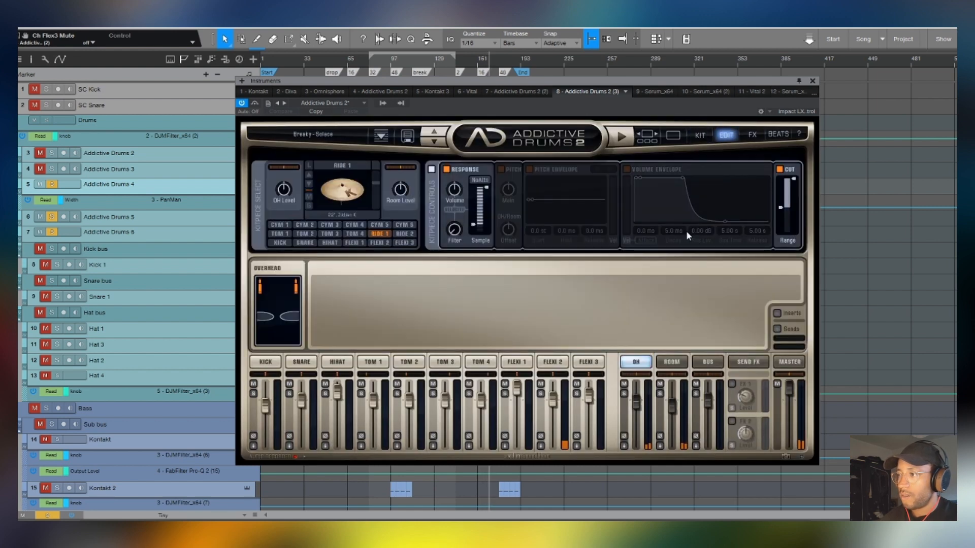
pyautogui.click(813, 80)
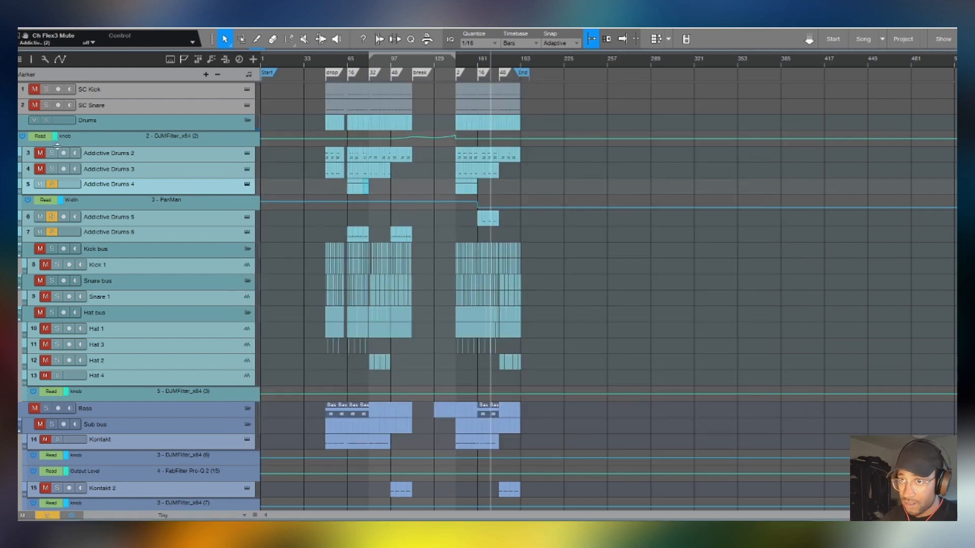
# - Unsolo the Addictive Drums 6, 5 and 4 tracks and place the playback position at the drop marker at bar 49
pyautogui.scroll(5, 332, 65)
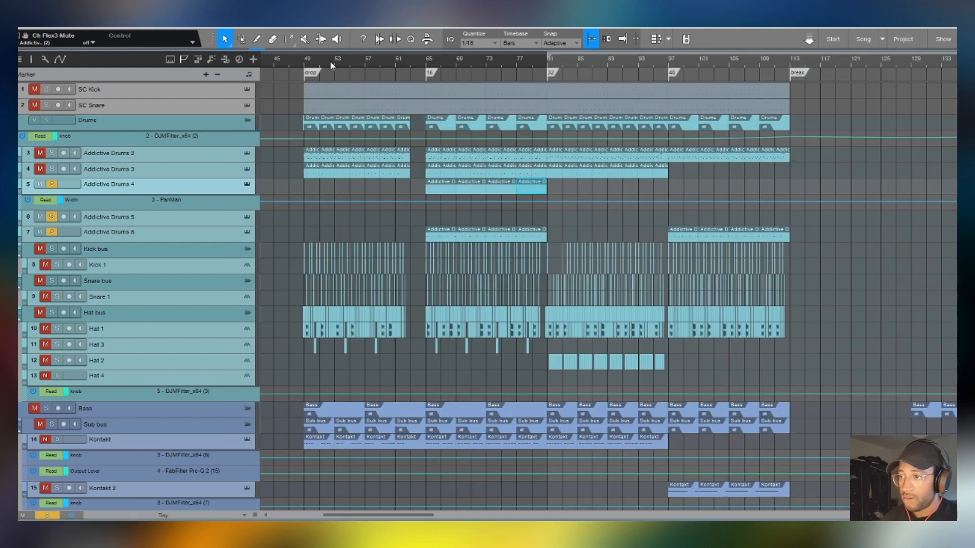
pyautogui.click(156, 256)
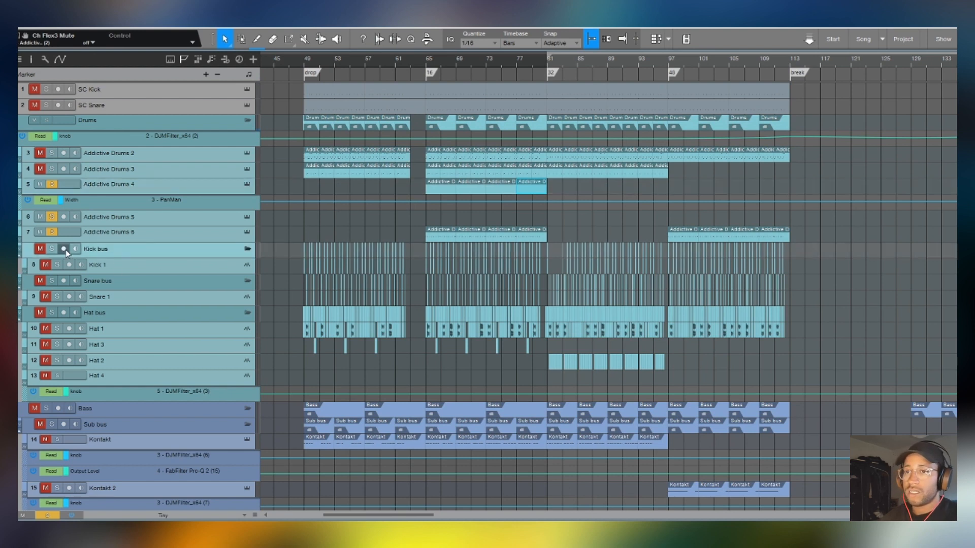
pyautogui.click(52, 232)
pyautogui.click(52, 218)
pyautogui.click(52, 184)
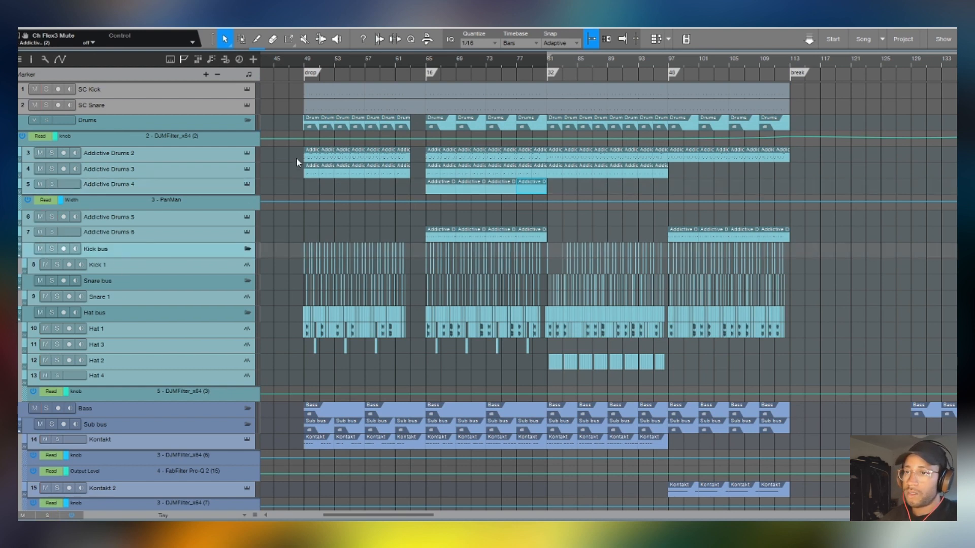
pyautogui.click(305, 66)
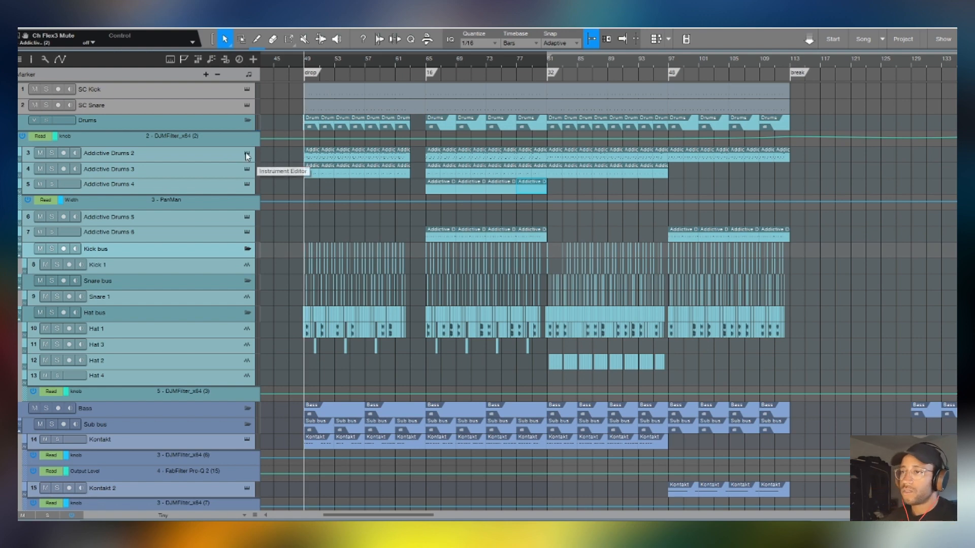
# - Solo the Kick 1 track and play its pattern from the drop
pyautogui.scroll(10, 308, 62)
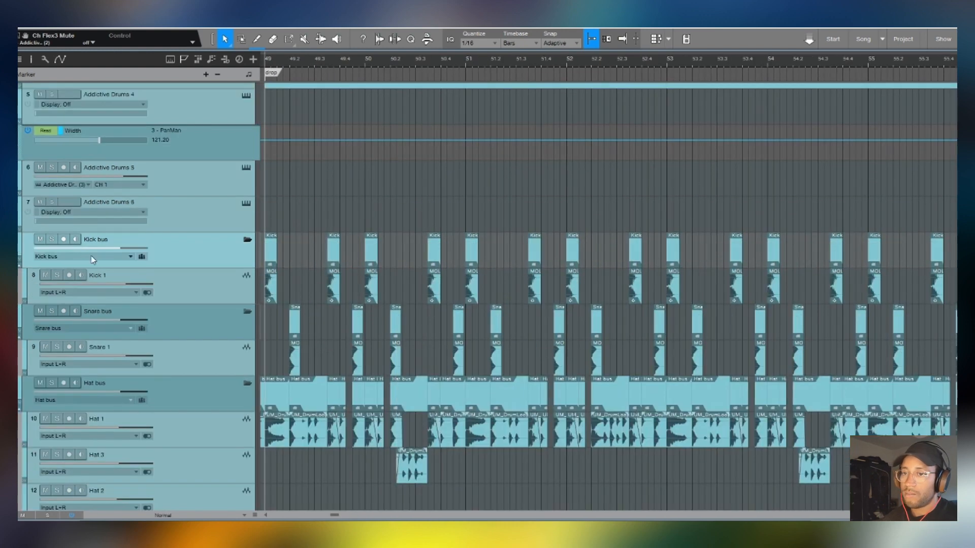
pyautogui.click(57, 276)
pyautogui.press('space')
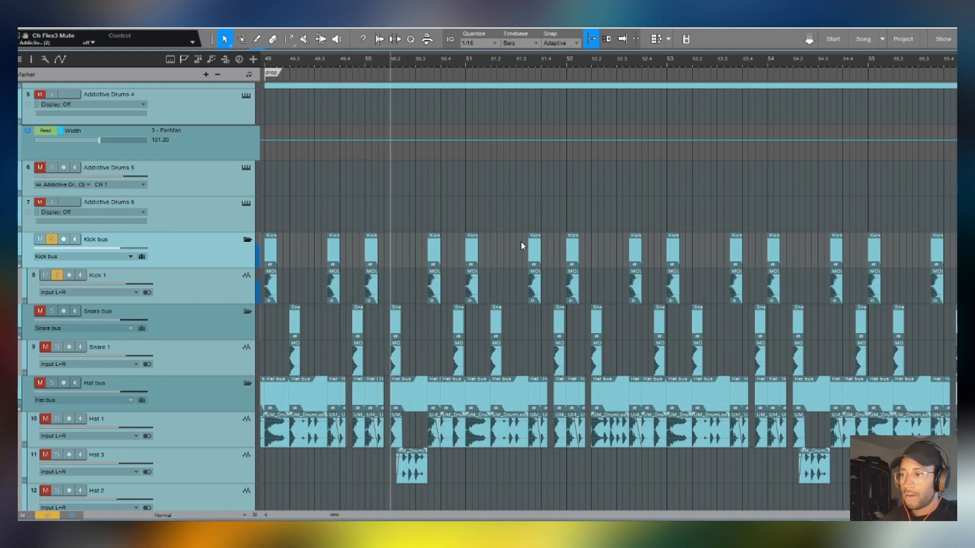
pyautogui.press('space')
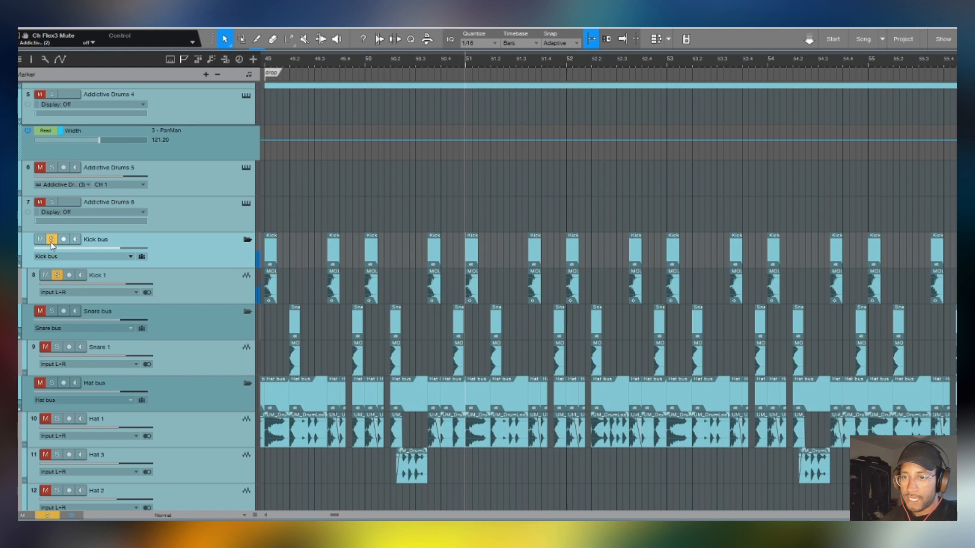
# - Solo the Snare bus in place of the Kick bus and select the Snare 1 clip at 50.2
pyautogui.click(51, 239)
pyautogui.click(52, 310)
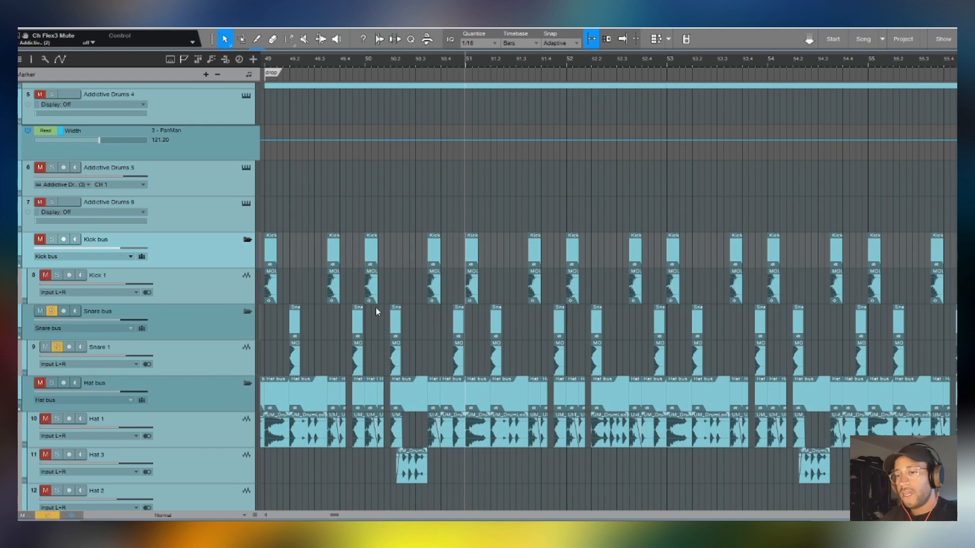
pyautogui.scroll(-3, 376, 308)
pyautogui.scroll(2, 378, 58)
pyautogui.scroll(3, 377, 58)
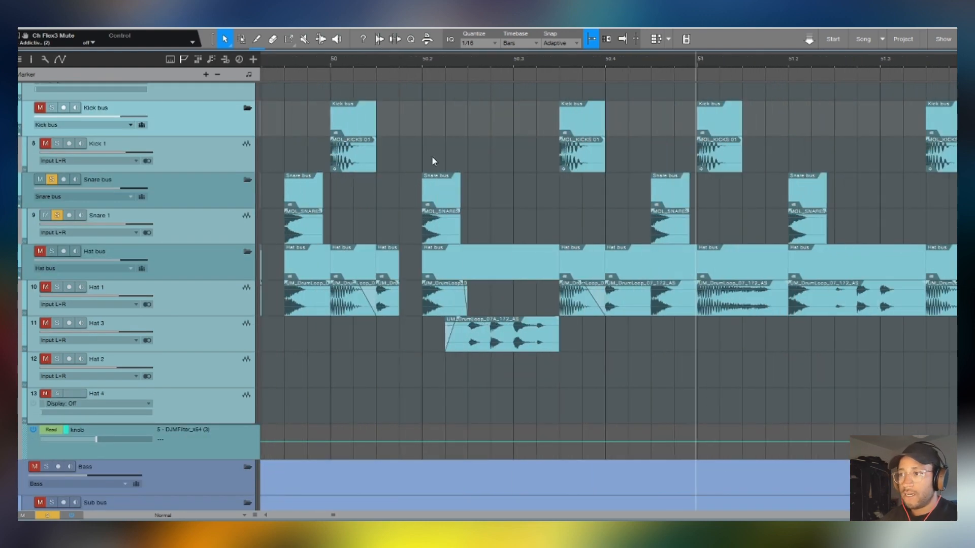
pyautogui.click(451, 233)
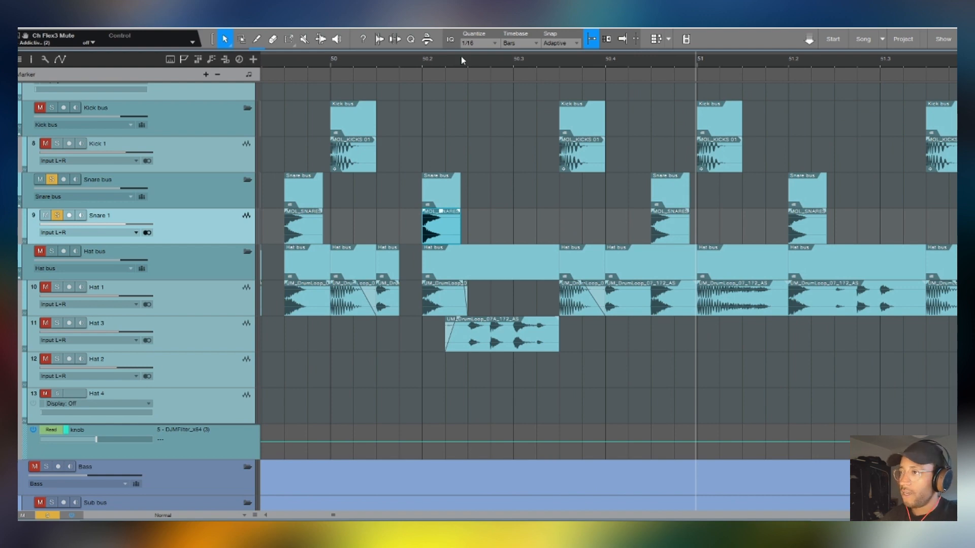
# - Play the soloed snare pattern from about bar 51
pyautogui.scroll(-5, 461, 58)
pyautogui.scroll(-3, 461, 57)
pyautogui.scroll(4, 617, 167)
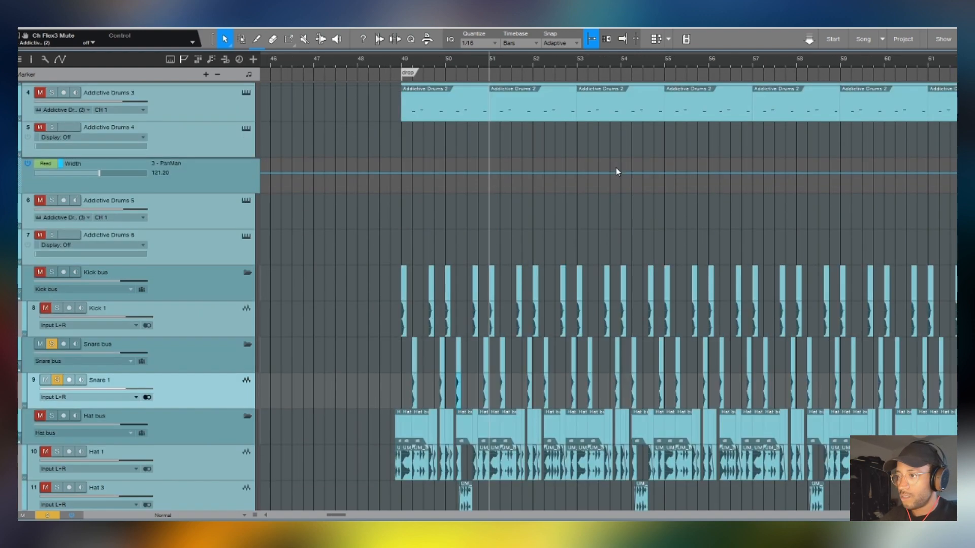
pyautogui.press('space')
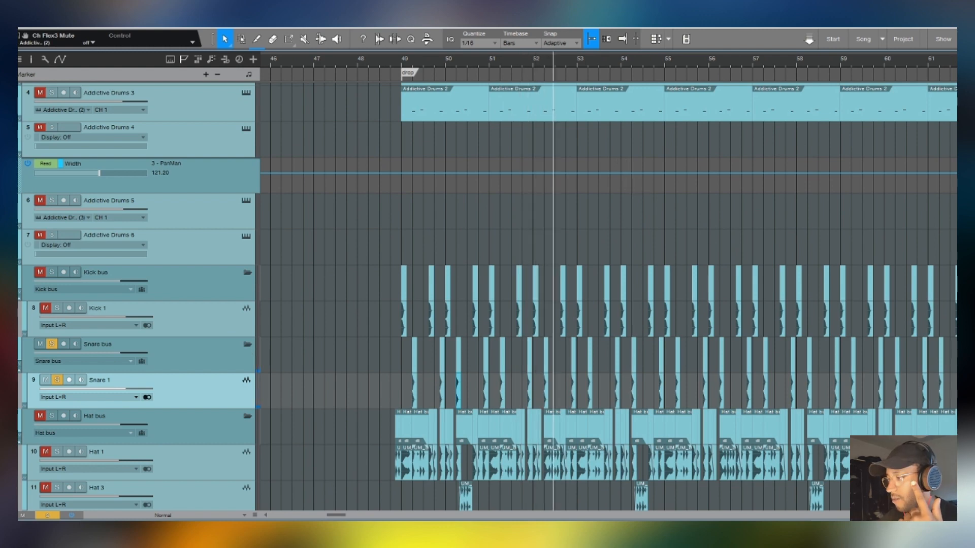
# - Show the mixer, solo Addictive Drums 3 alongside the snare, and play the two layers together
pyautogui.press('F3')
pyautogui.scroll(-3, 347, 237)
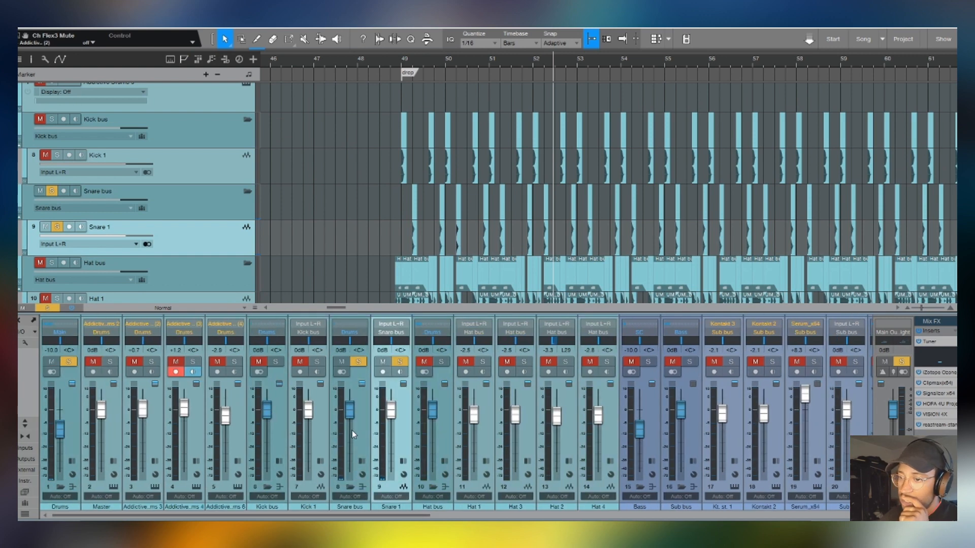
pyautogui.scroll(4, 331, 189)
pyautogui.scroll(-1, 230, 236)
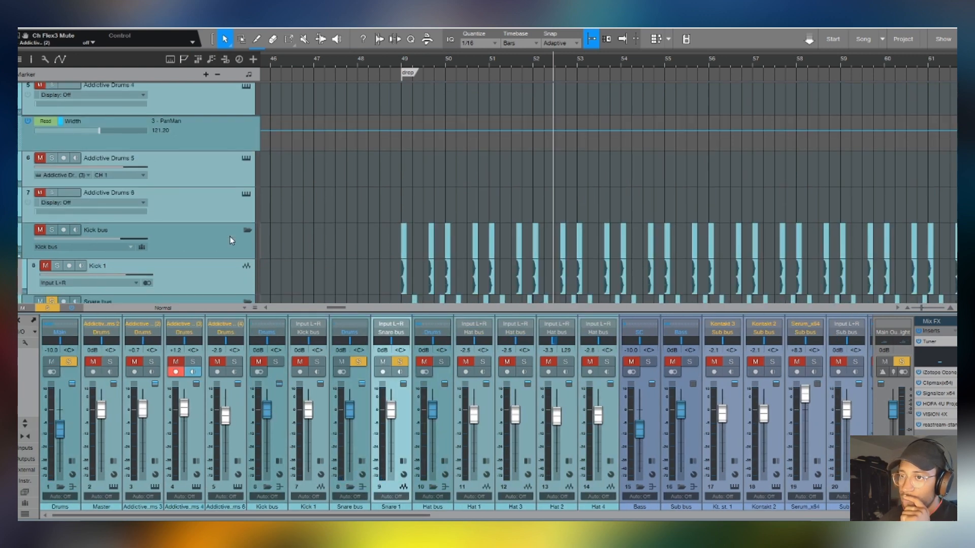
pyautogui.click(230, 172)
pyautogui.scroll(4, 329, 241)
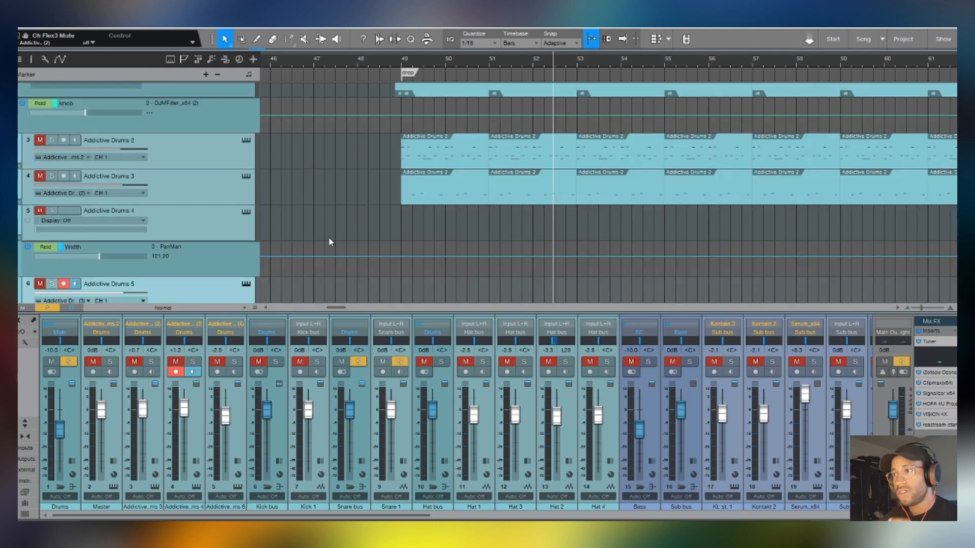
pyautogui.click(40, 176)
pyautogui.click(52, 175)
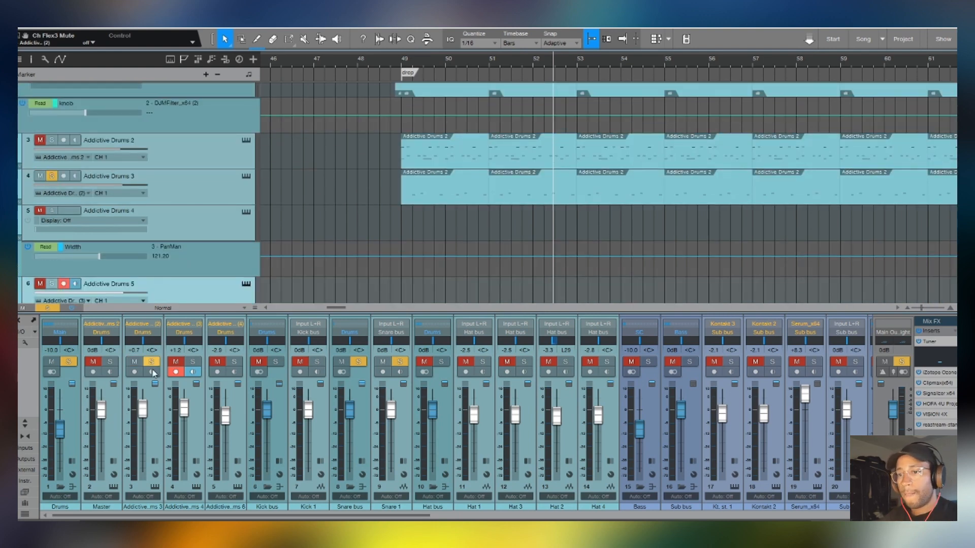
pyautogui.press('space')
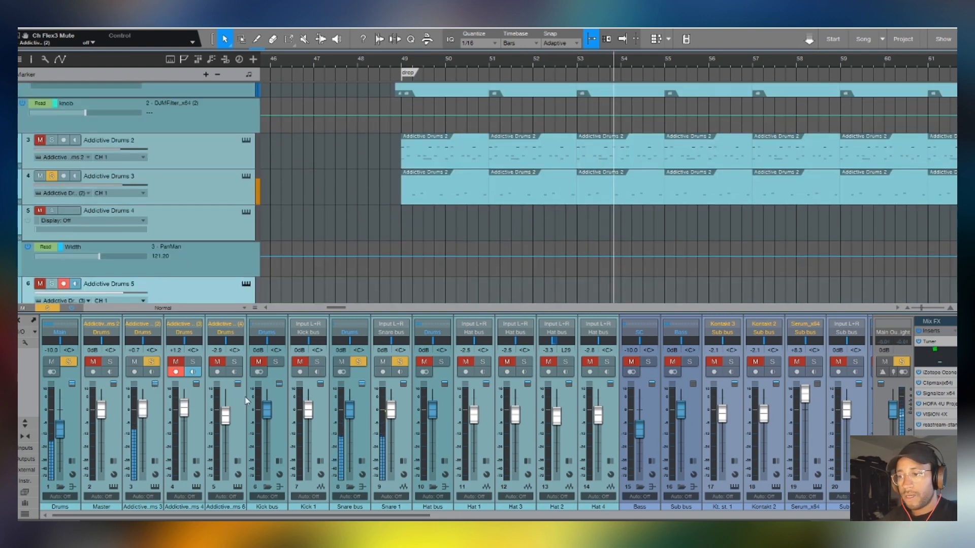
# - Select the Snare 1 channel in the mixer to examine its level, and hide the mixer
pyautogui.click(404, 433)
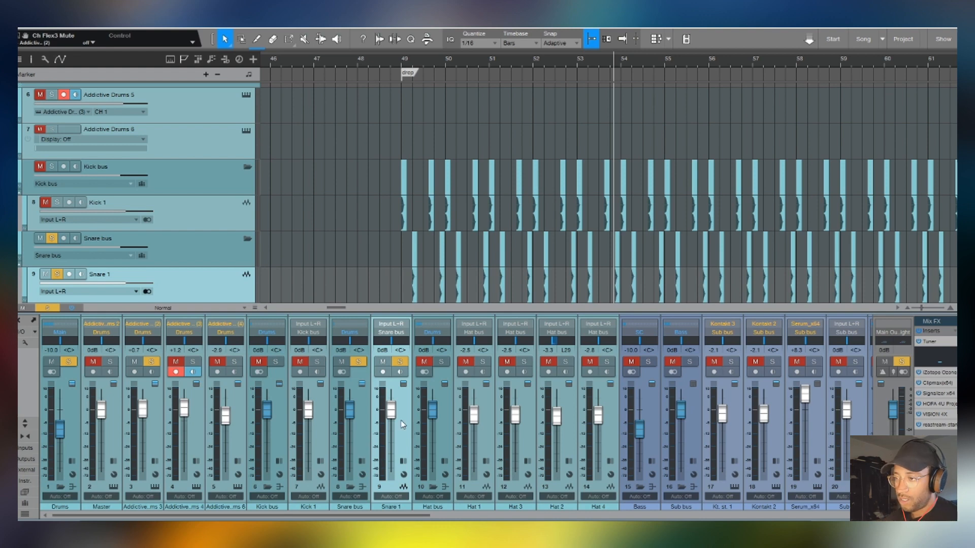
pyautogui.scroll(-3, 392, 265)
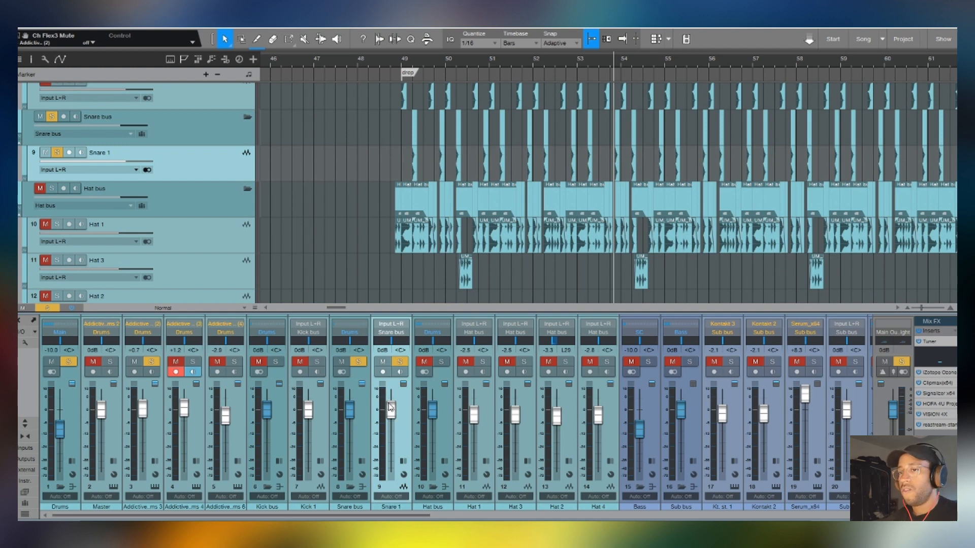
pyautogui.press('F3')
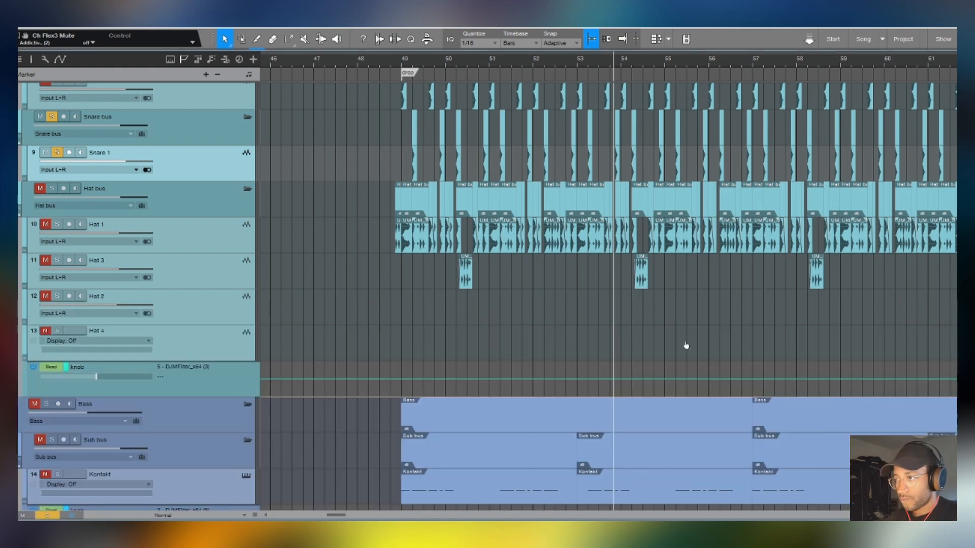
# - Solo Hat 1 in place of the Snare bus and play its chopped drum loop in the drop section
pyautogui.scroll(-4, 393, 210)
pyautogui.scroll(5, 418, 65)
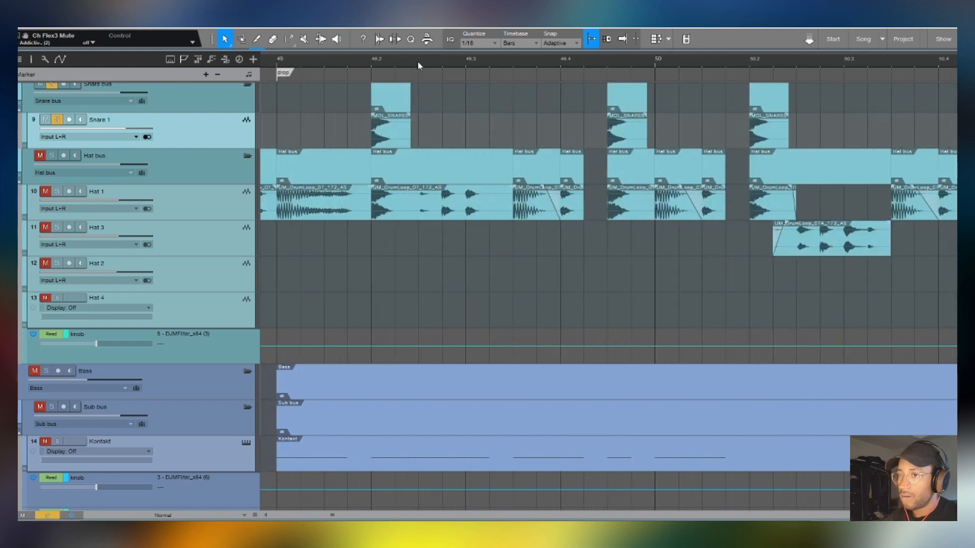
pyautogui.click(56, 192)
pyautogui.scroll(1, 66, 121)
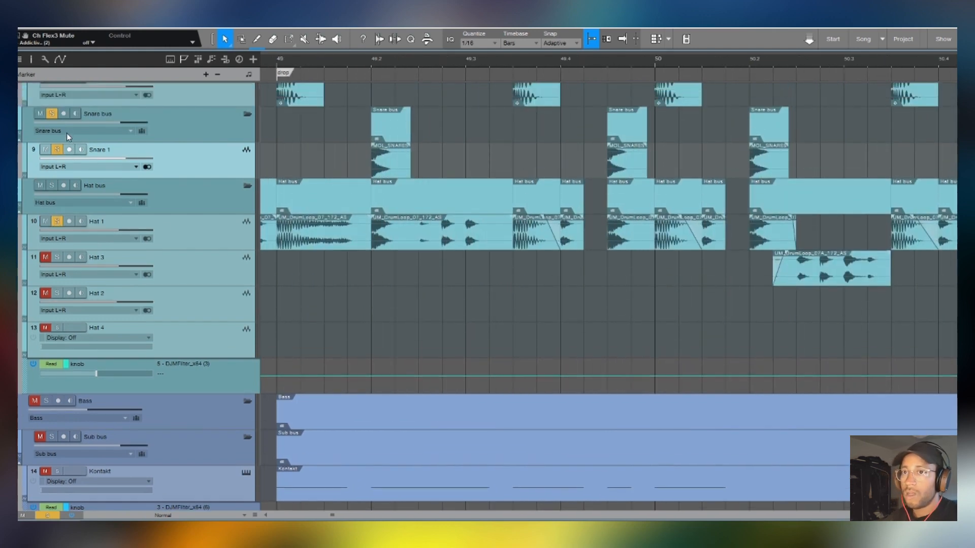
pyautogui.click(53, 114)
pyautogui.scroll(4, 322, 242)
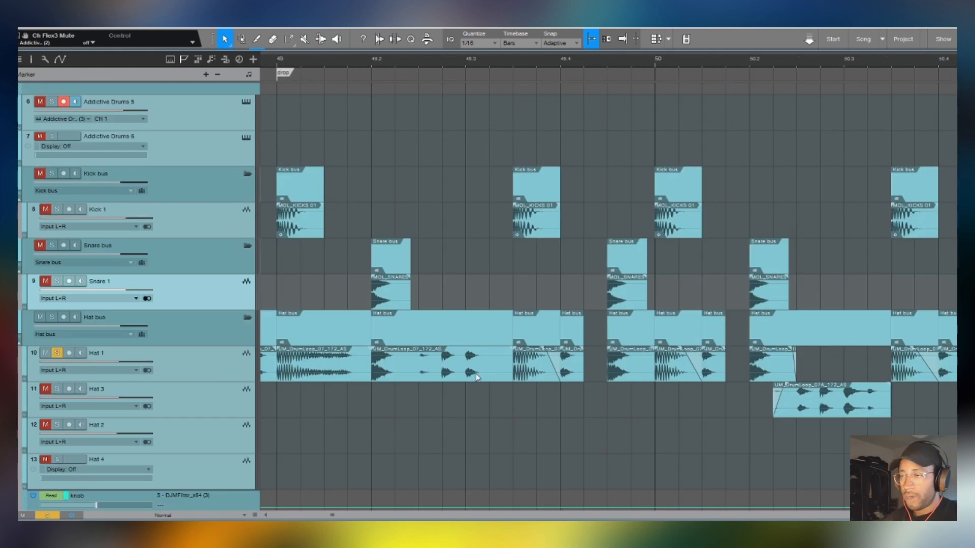
pyautogui.scroll(-5, 407, 60)
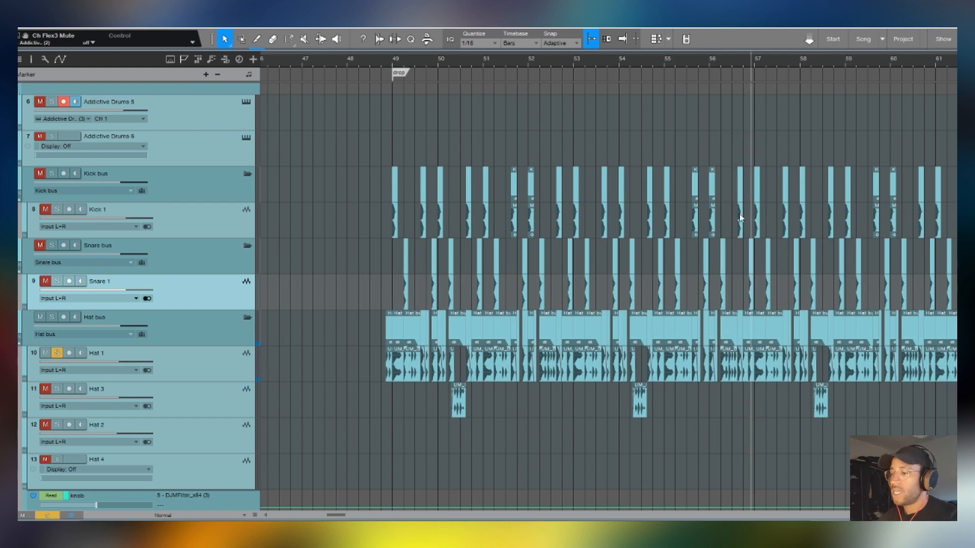
pyautogui.scroll(3, 285, 333)
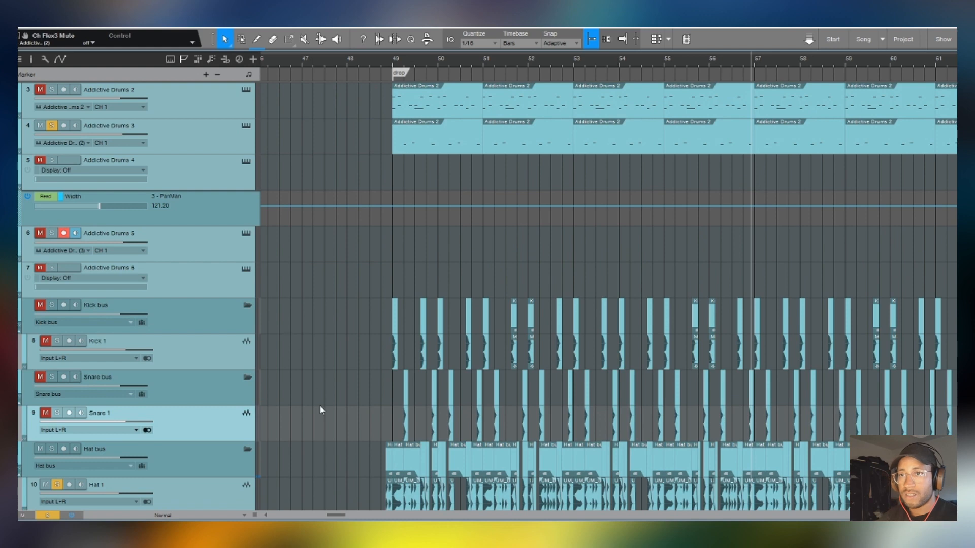
pyautogui.scroll(3, 320, 406)
pyautogui.scroll(-5, 584, 351)
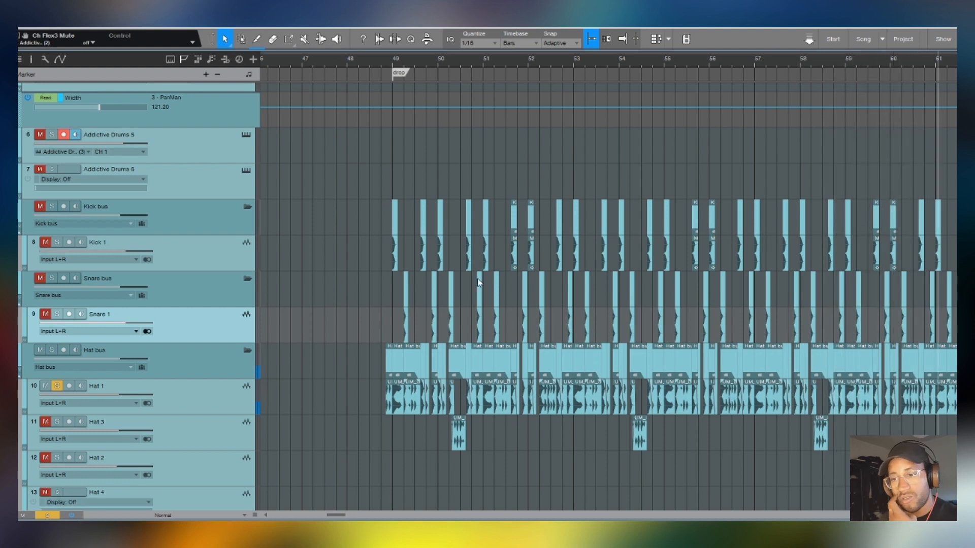
# - Unsolo Hat 1 and solo the whole Drums bus for playback from the drop marker
pyautogui.click(57, 386)
pyautogui.scroll(5, 324, 352)
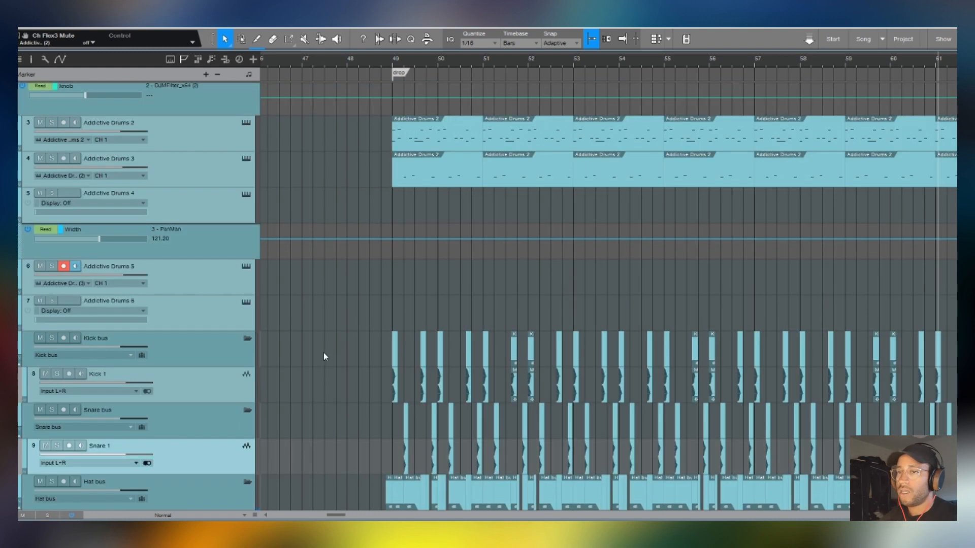
pyautogui.click(46, 161)
pyautogui.scroll(-5, 361, 247)
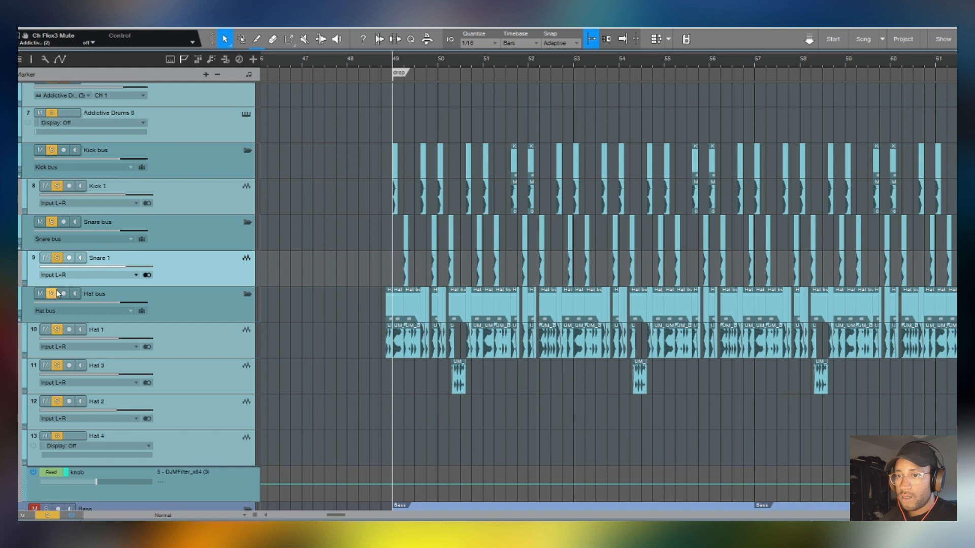
# - Toggle the Hat bus solo off, on and off again during playback to compare the drums with and without hats
pyautogui.click(53, 294)
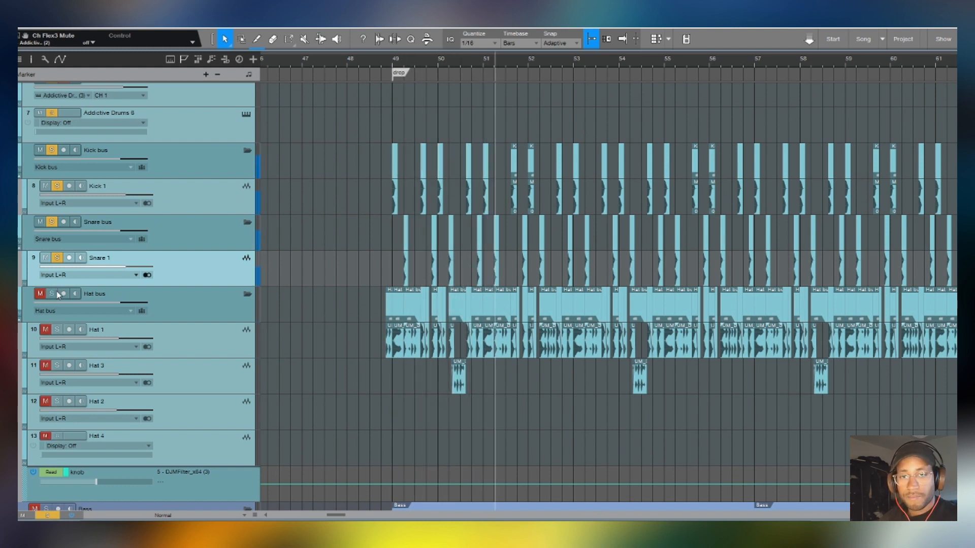
pyautogui.click(57, 295)
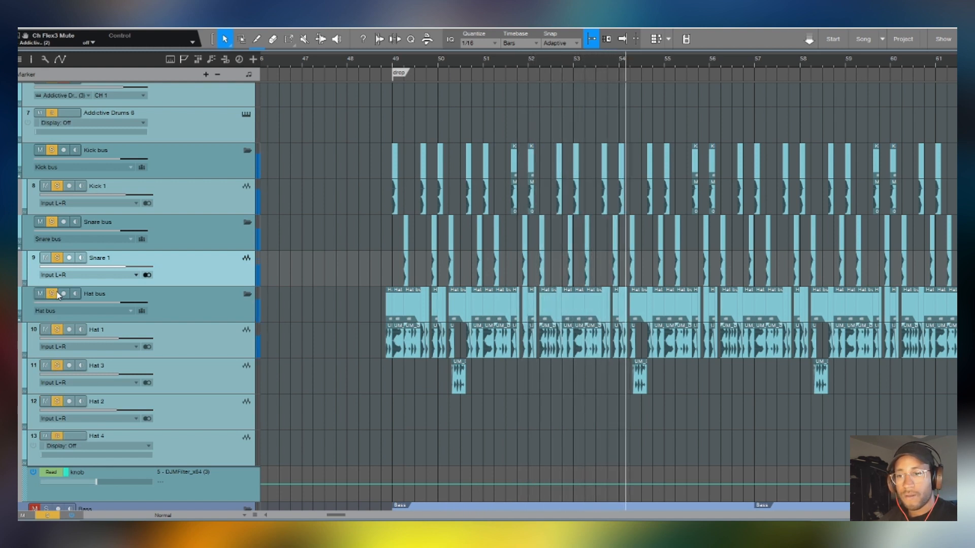
pyautogui.click(57, 294)
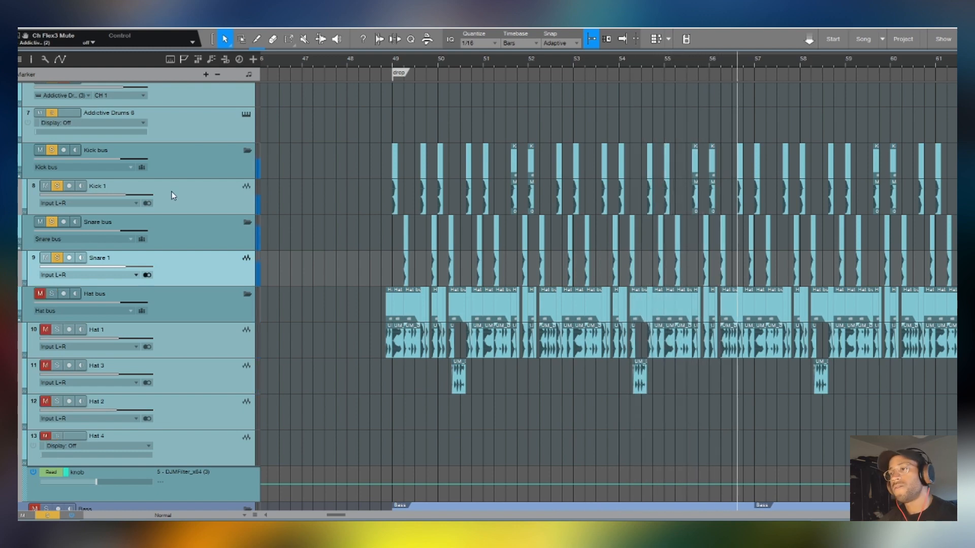
# - Place the playhead at bar 81 near the 32 marker, clear all active solos, and solo Hat 2 to hear its hat samples
pyautogui.scroll(-7, 330, 66)
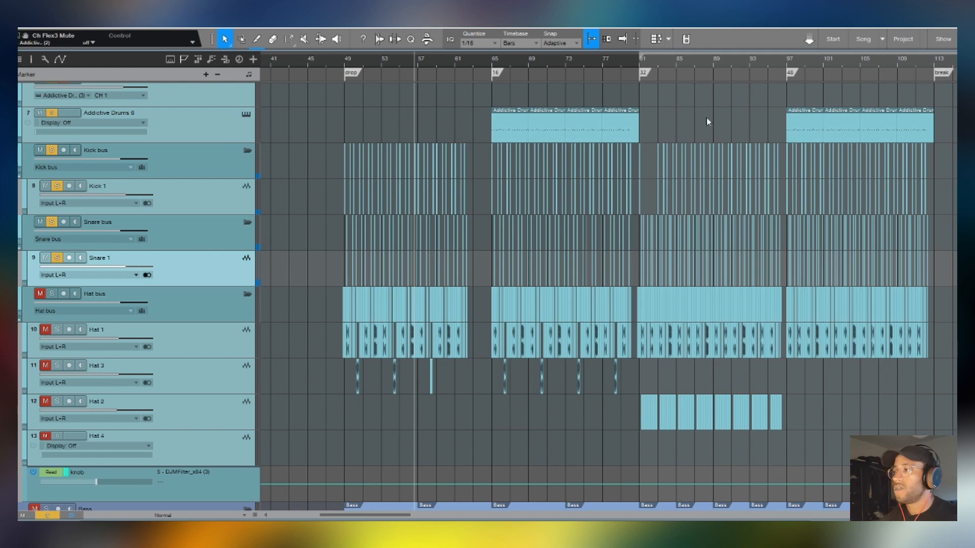
pyautogui.scroll(2, 699, 59)
pyautogui.scroll(3, 699, 57)
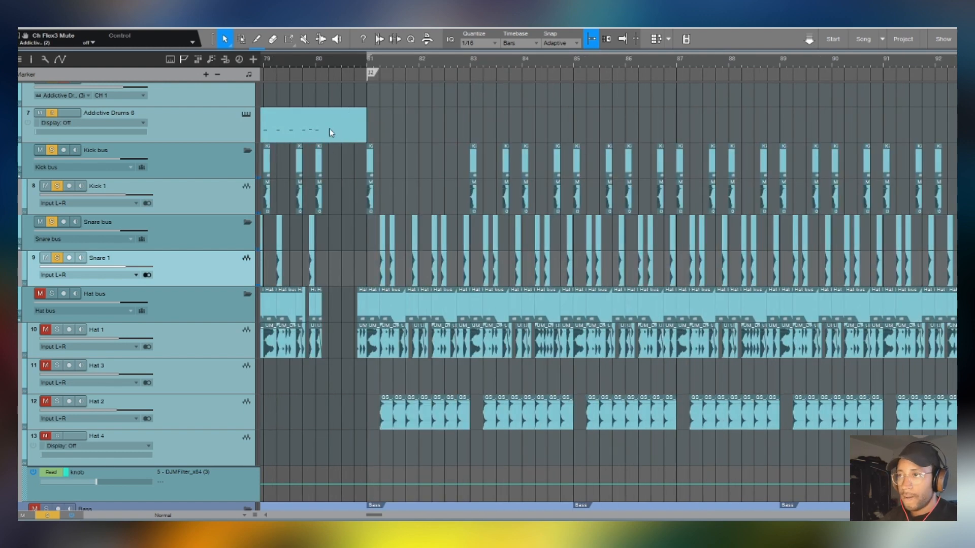
pyautogui.click(380, 65)
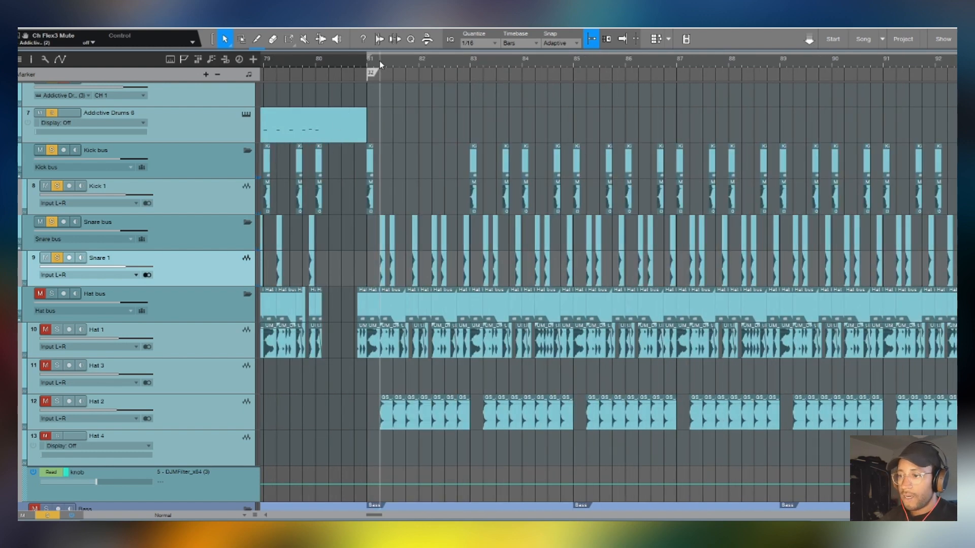
pyautogui.click(58, 401)
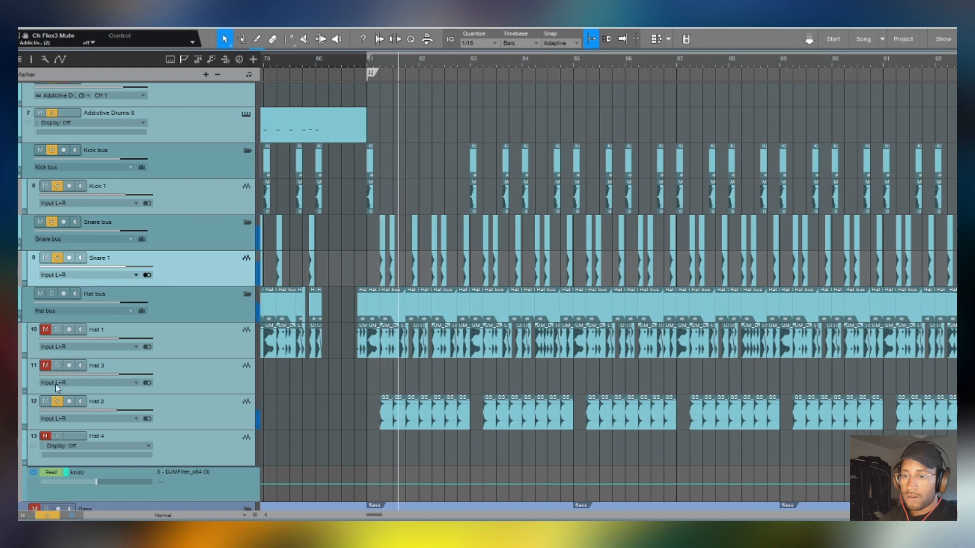
pyautogui.click(48, 515)
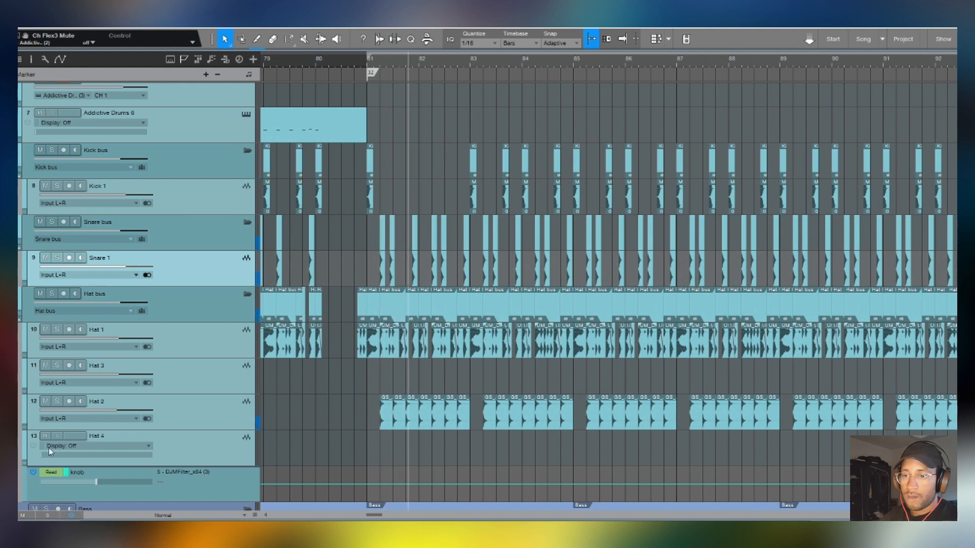
pyautogui.click(57, 402)
pyautogui.scroll(5, 410, 53)
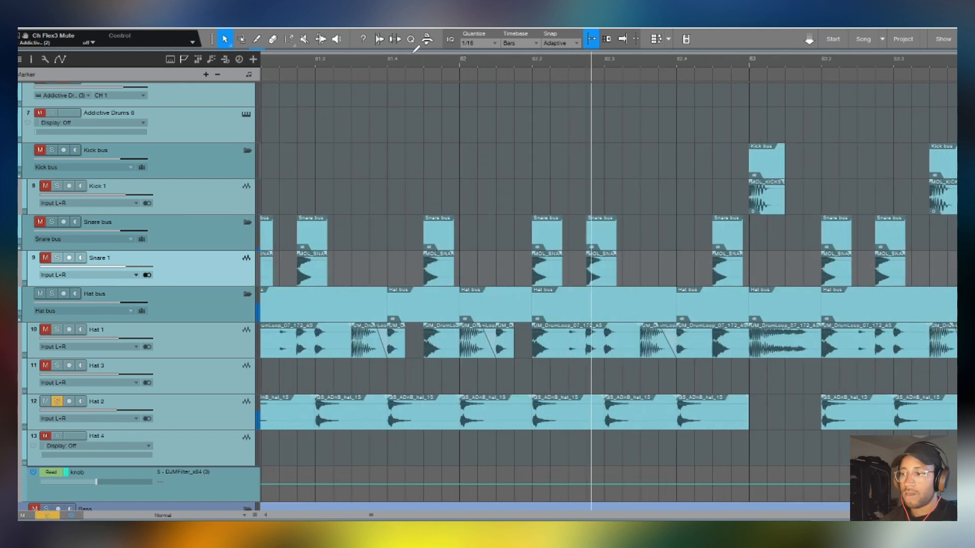
# - Return to the full arrangement and select the DJMFilter knob automation lane under the Drums bus to examine its curve through the break
pyautogui.scroll(-5, 414, 53)
pyautogui.scroll(-3, 414, 53)
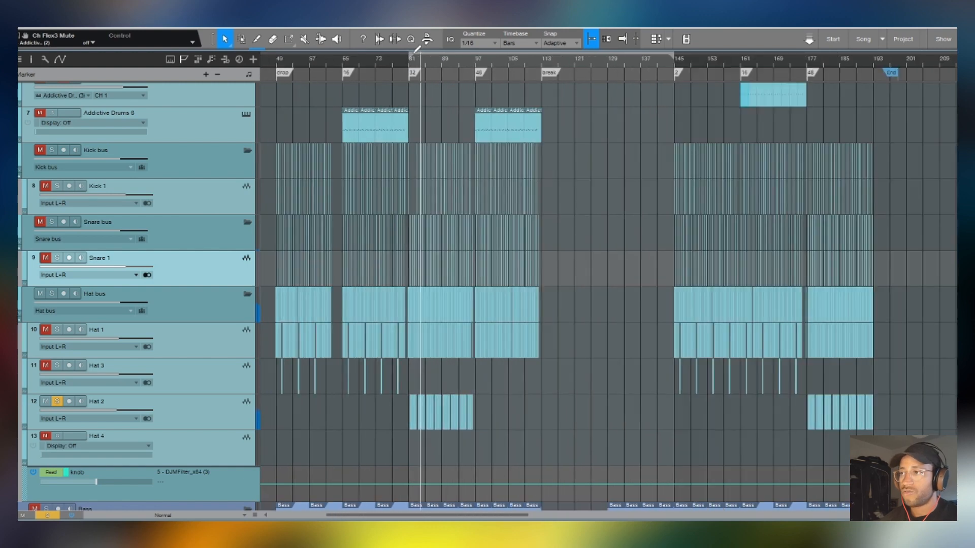
pyautogui.scroll(-3, 414, 53)
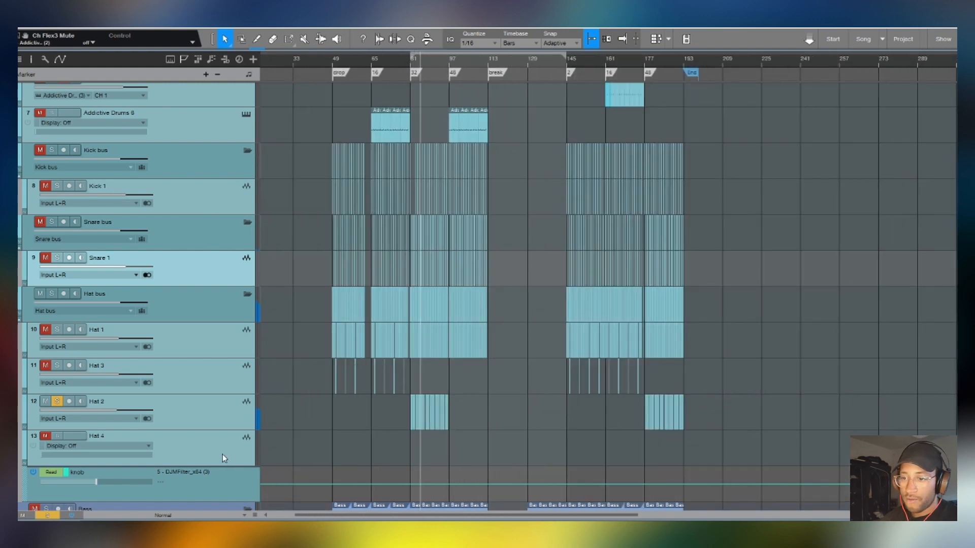
pyautogui.scroll(-5, 222, 455)
pyautogui.scroll(-3, 419, 344)
pyautogui.scroll(10, 417, 345)
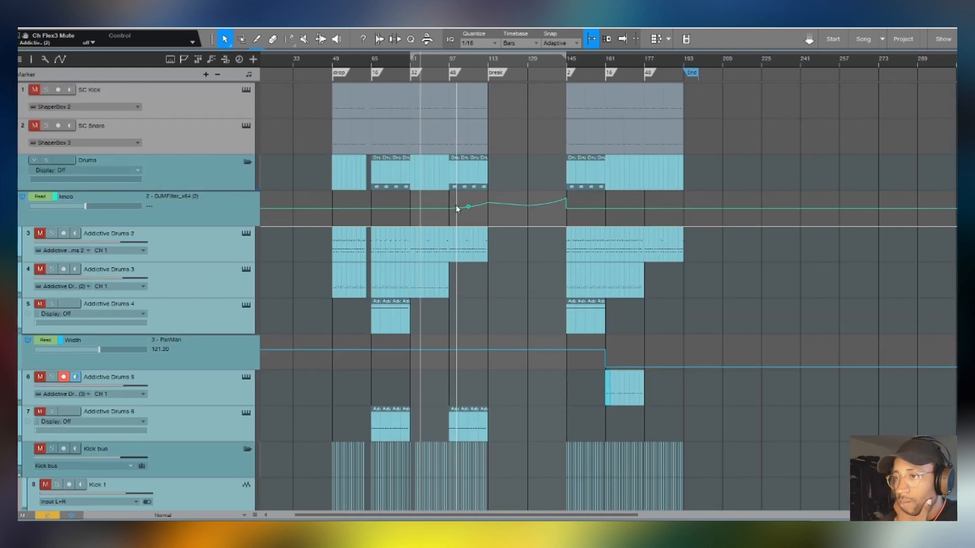
pyautogui.click(221, 218)
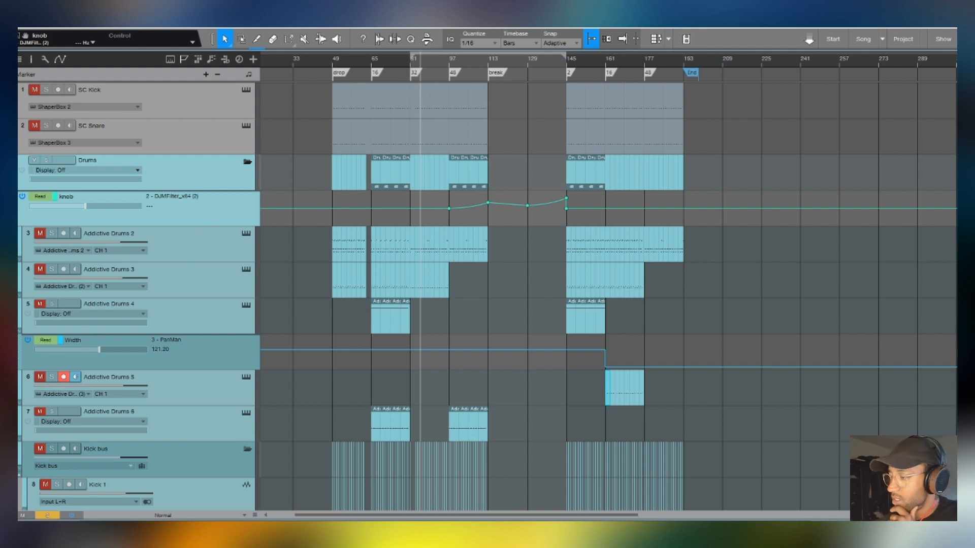
# - Expand the Drums bus effects in the mixer, inspect the DJMFilter insert and its filter knob, and hide the plugin and mixer
pyautogui.press('F3')
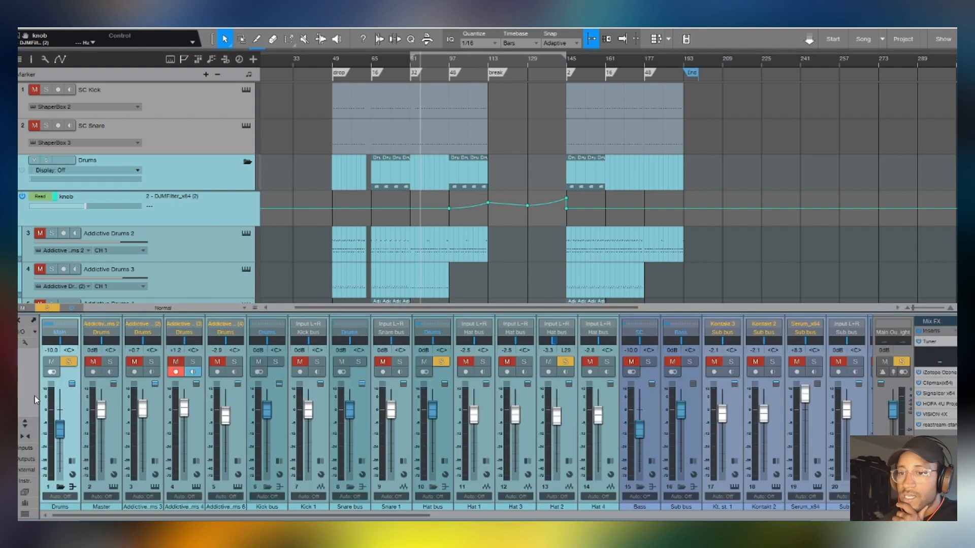
pyautogui.doubleClick(74, 406)
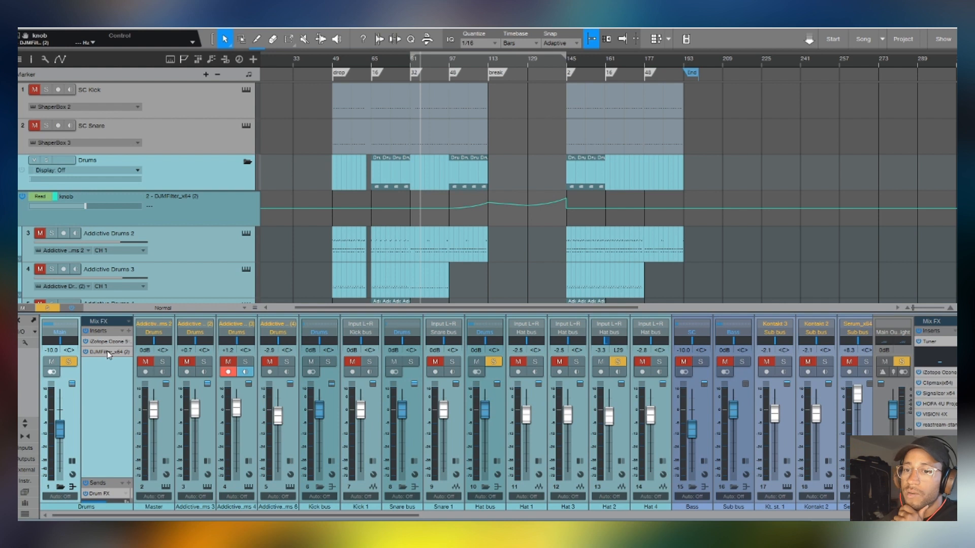
pyautogui.click(107, 351)
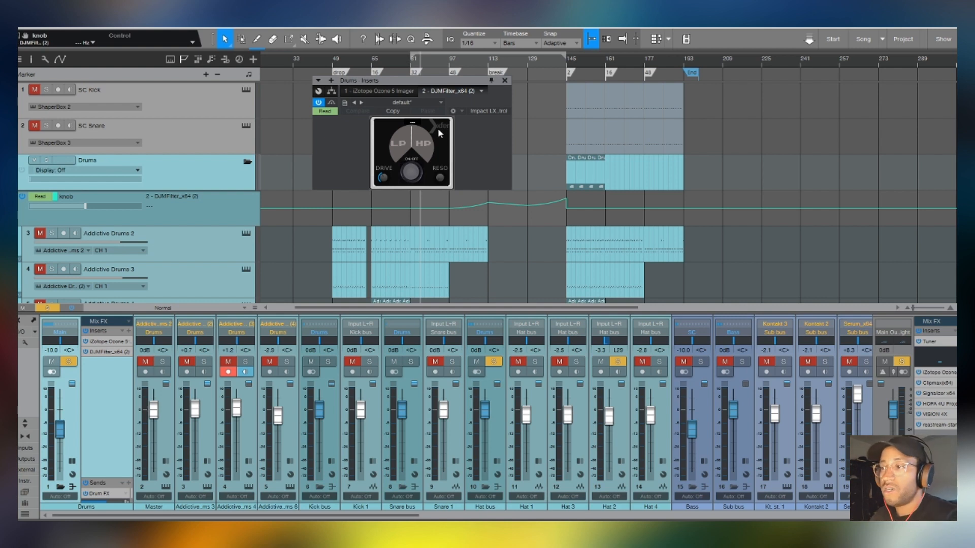
pyautogui.click(411, 173)
pyautogui.moveTo(415, 151); pyautogui.dragTo(410, 144)
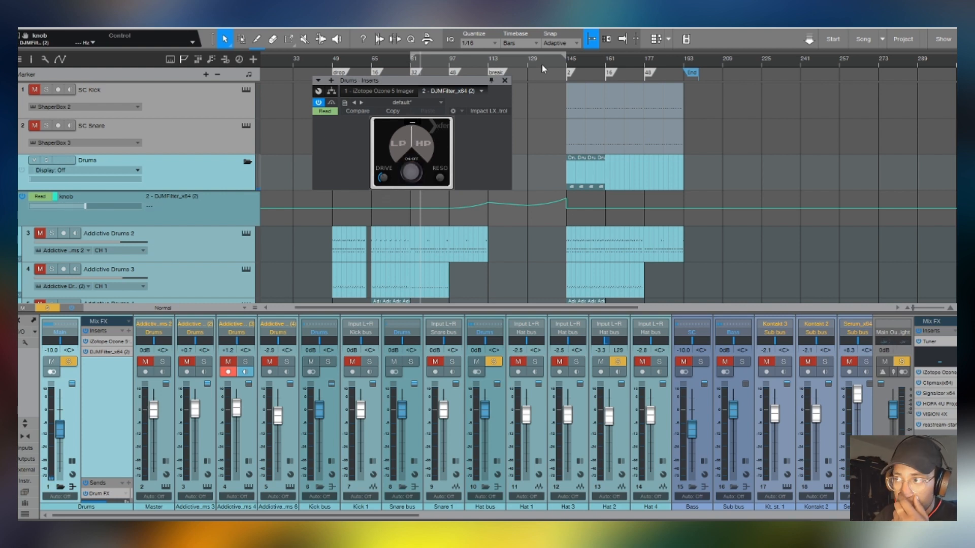
pyautogui.click(504, 80)
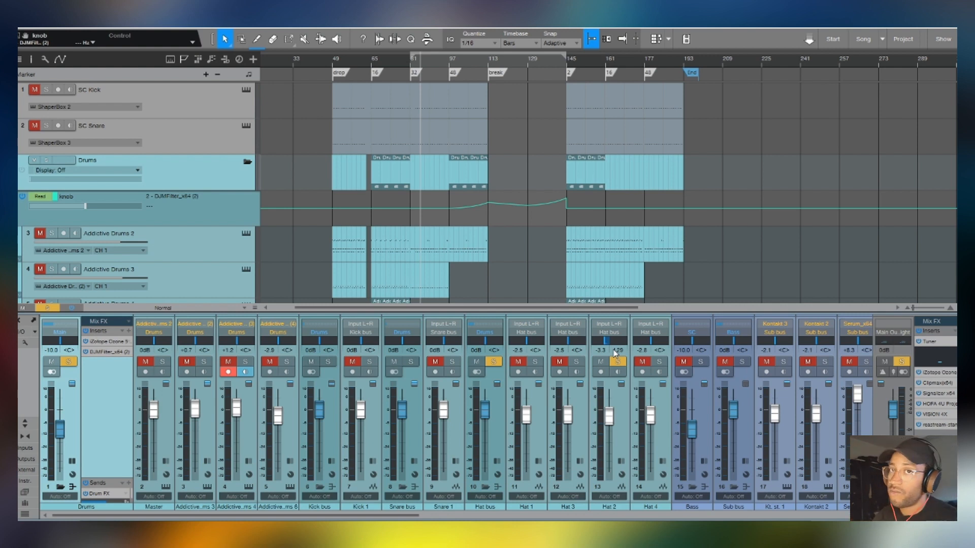
pyautogui.press('F3')
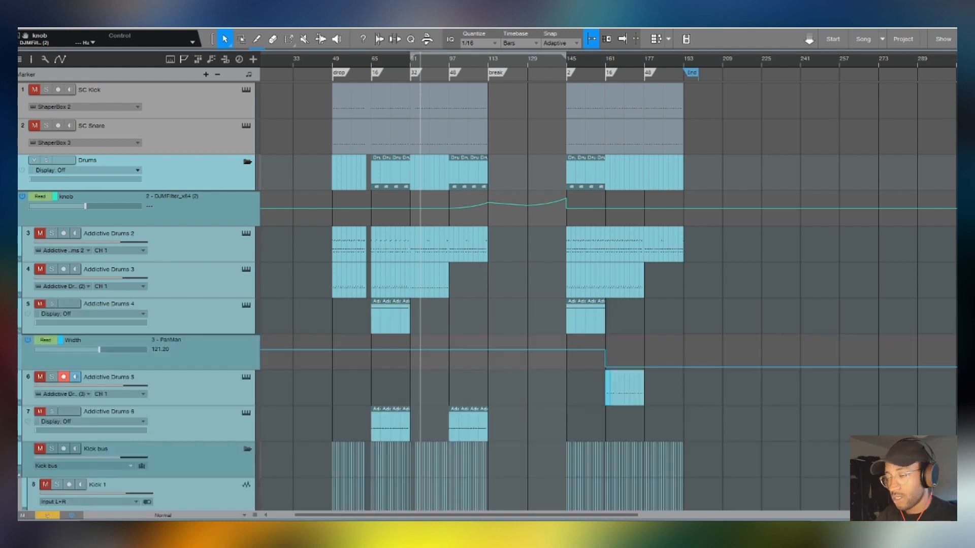
# - Reduce the track height to Small, select Addictive Drums 4, and open the PanMan insert on its mixer channel
pyautogui.scroll(-8, 739, 394)
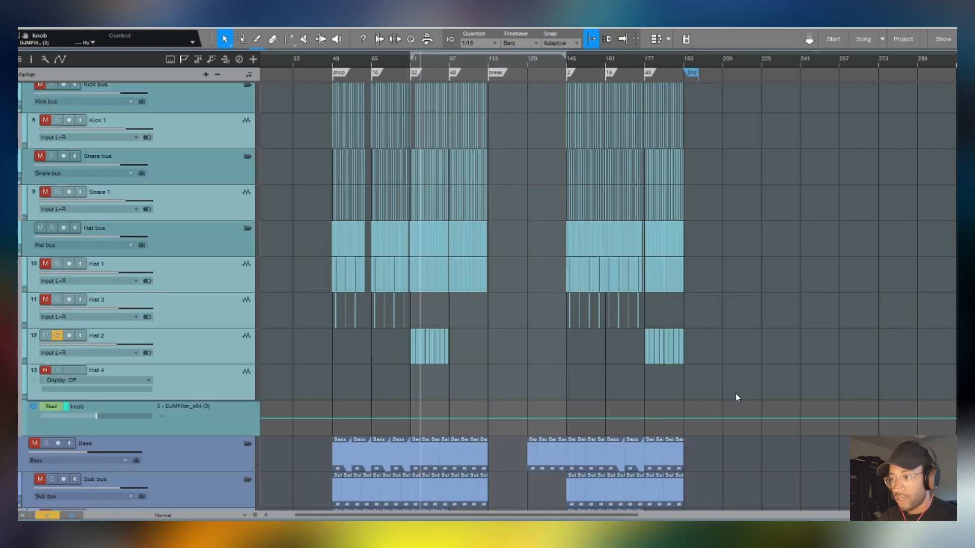
pyautogui.scroll(3, 733, 394)
pyautogui.scroll(6, 732, 394)
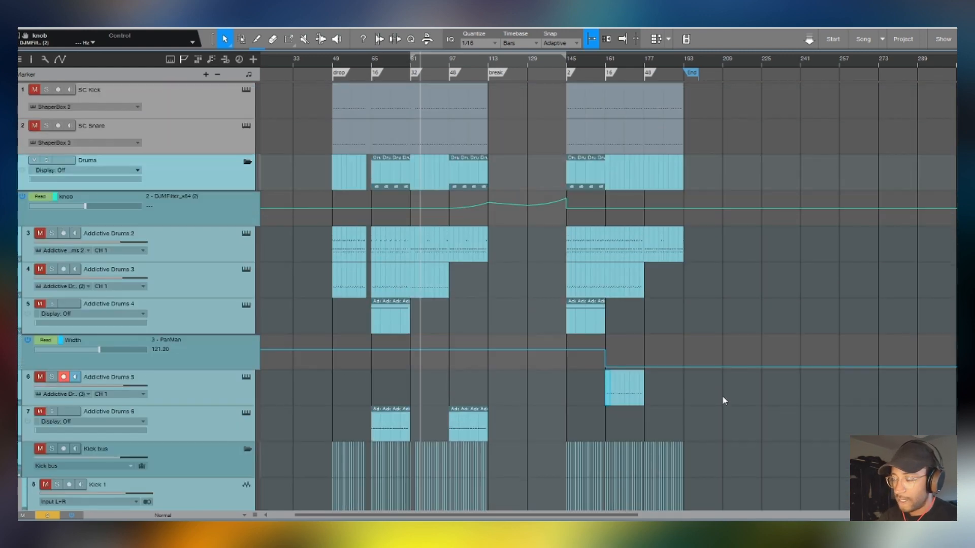
pyautogui.scroll(-1, 723, 395)
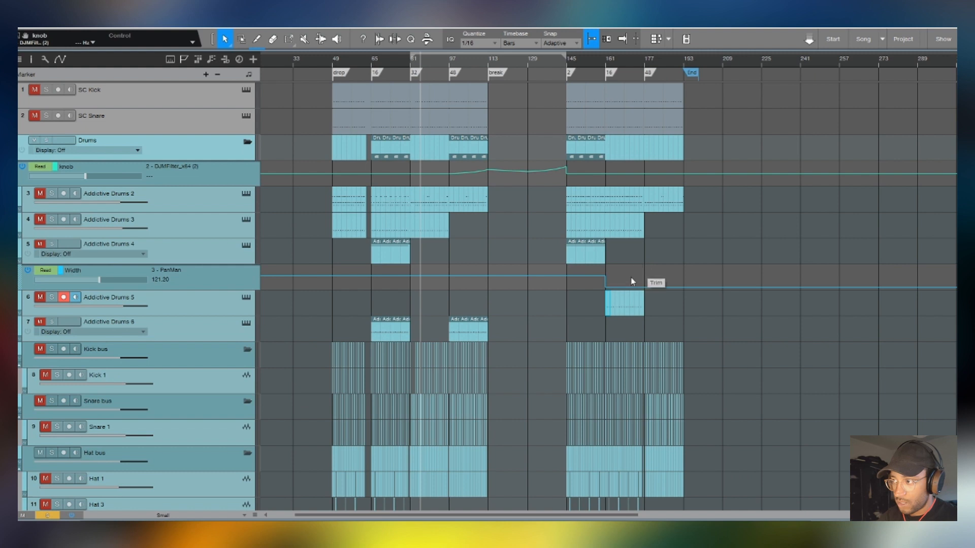
pyautogui.click(597, 281)
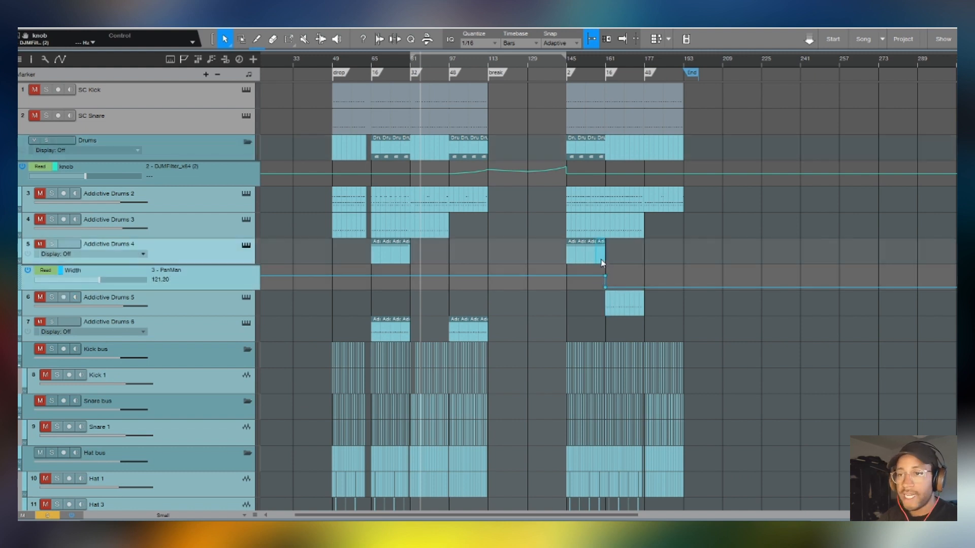
pyautogui.click(206, 248)
pyautogui.press('F3')
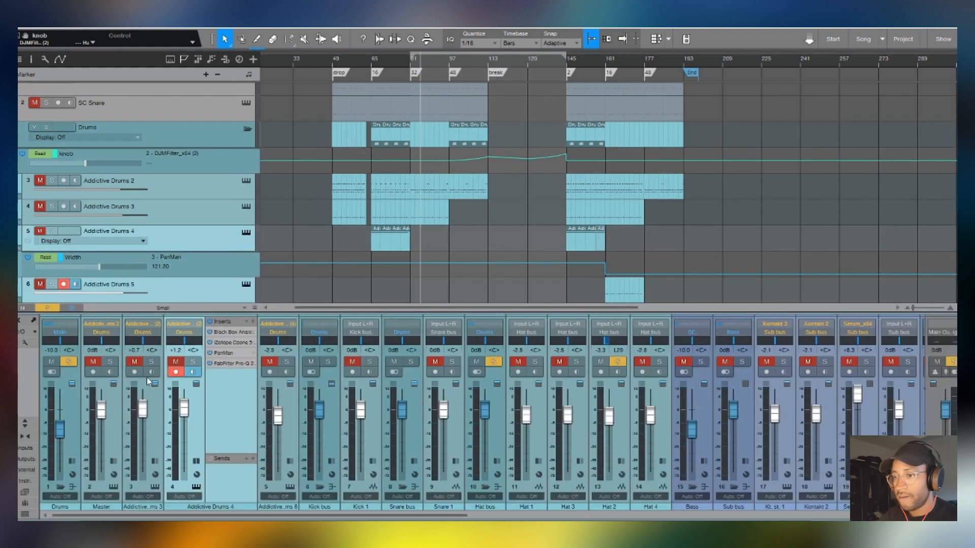
pyautogui.click(226, 353)
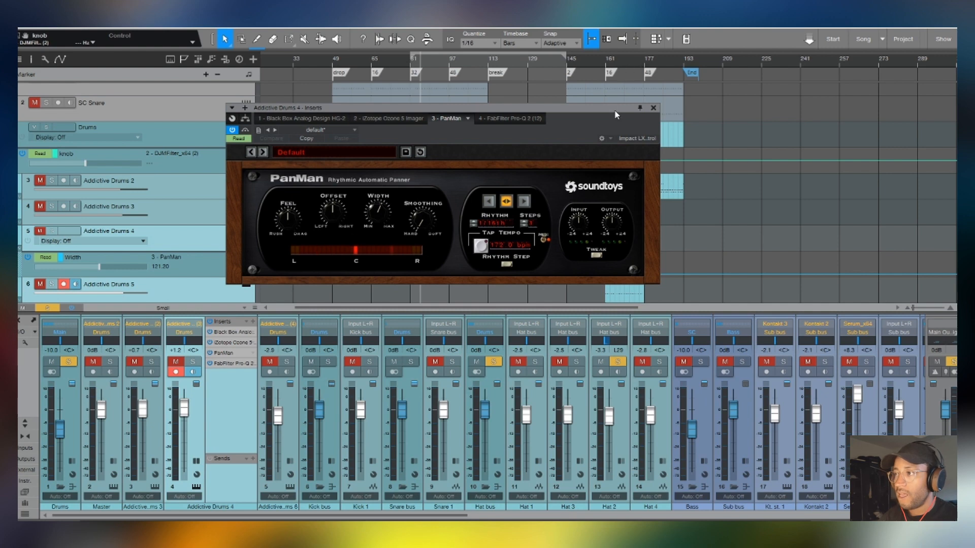
# - Move the PanMan window aside, play around bar 161 to follow its automated Width knob, and close the plugin
pyautogui.moveTo(613, 108); pyautogui.dragTo(479, 171)
pyautogui.scroll(5, 618, 63)
pyautogui.press('space')
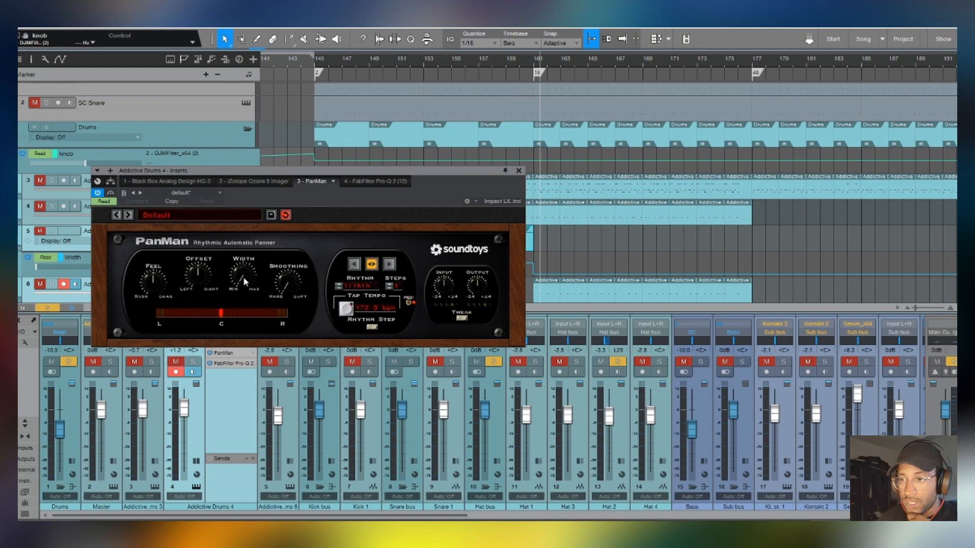
pyautogui.click(519, 171)
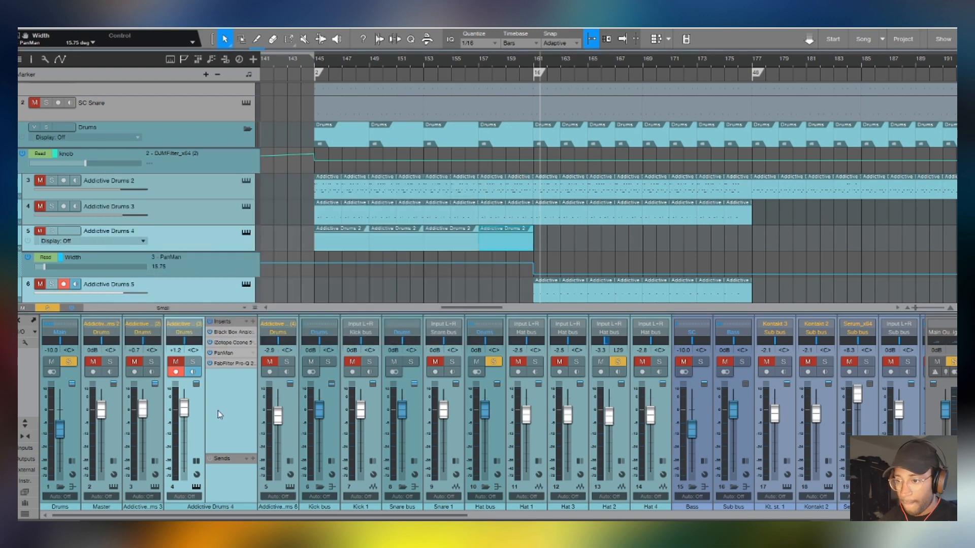
# - Expand the inserts of Addictive Drums 3 and the Master drum channel, and inspect Master's iZotope Ozone 5 Imager band widths
pyautogui.click(159, 425)
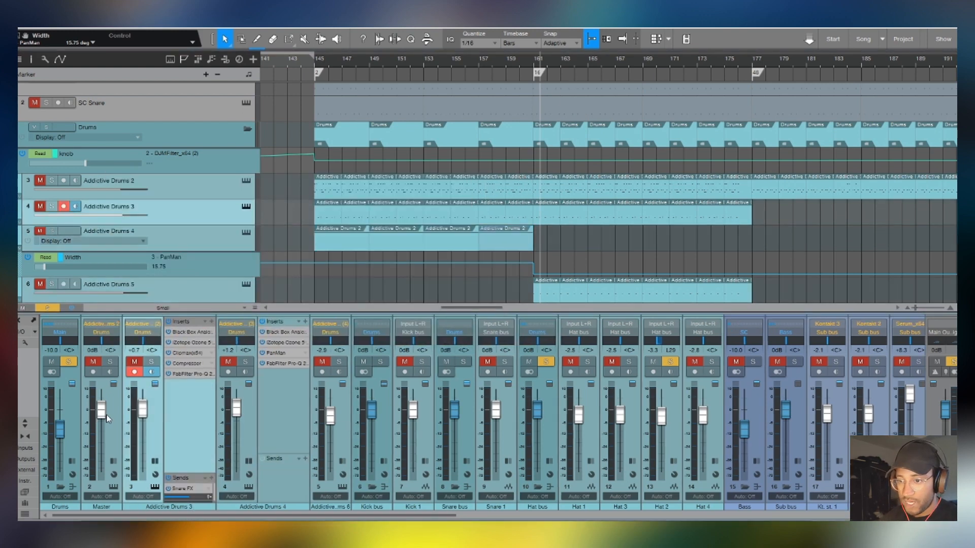
pyautogui.click(114, 412)
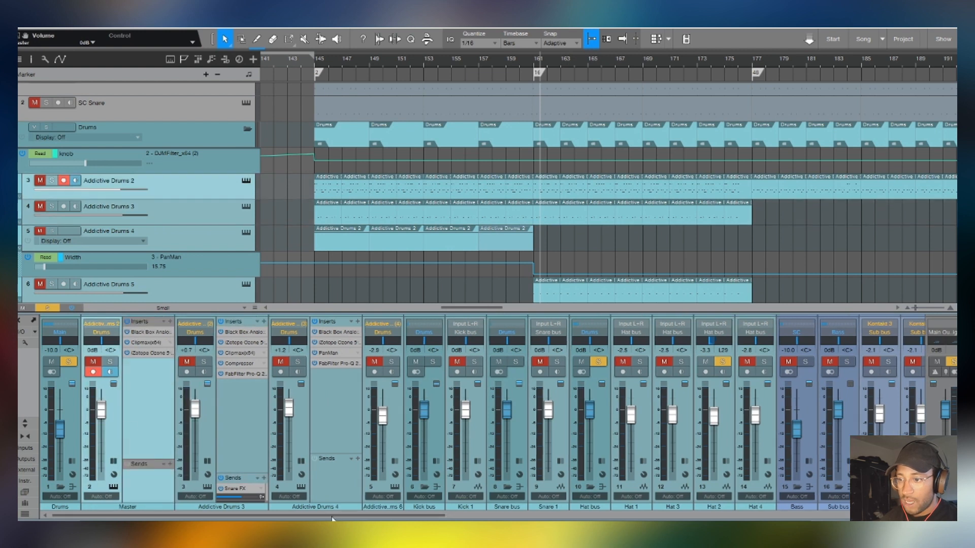
pyautogui.click(148, 352)
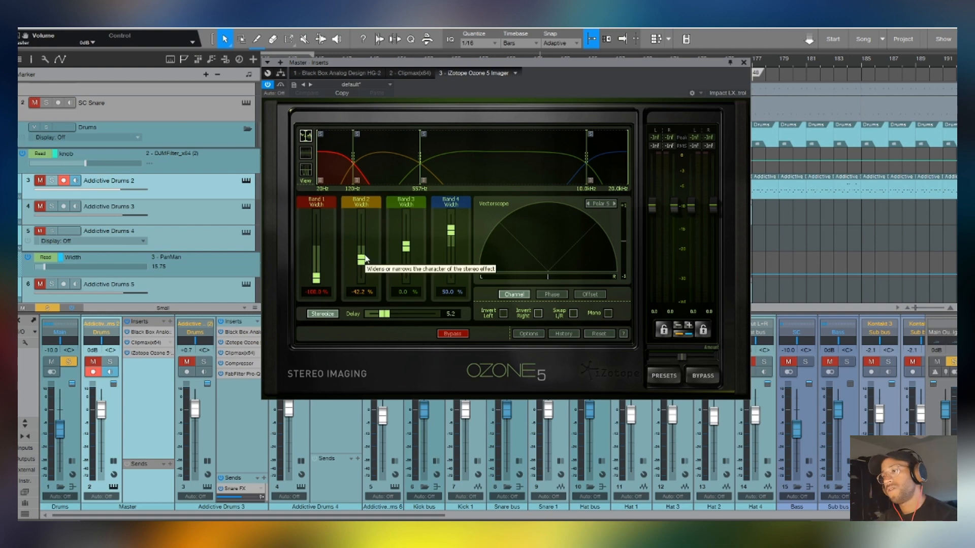
pyautogui.click(744, 62)
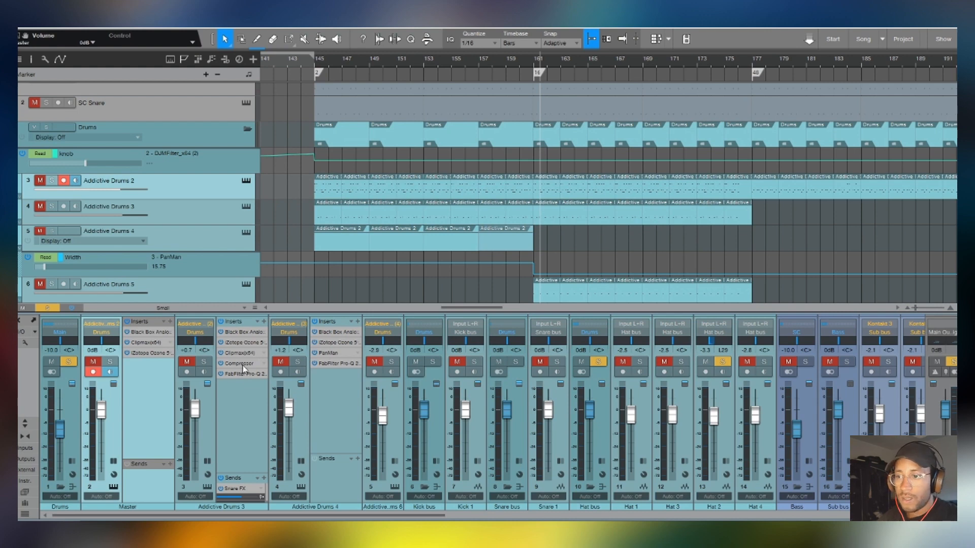
# - Expand the inserts of Addictive Drums 6 and the Drums bus, and collapse those of Addictive Drums 4, Addictive Drums 3 and Master
pyautogui.doubleClick(399, 421)
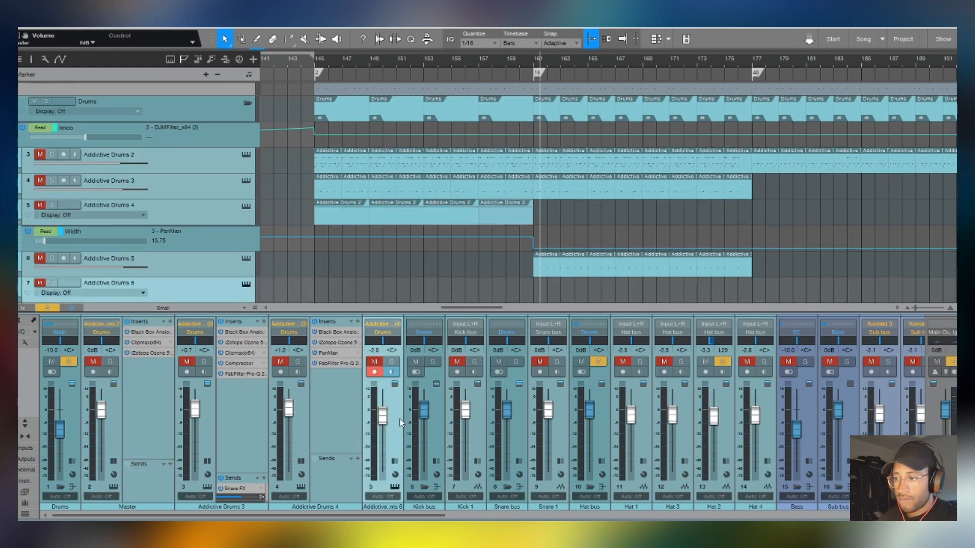
pyautogui.click(320, 423)
pyautogui.doubleClick(320, 423)
pyautogui.doubleClick(248, 419)
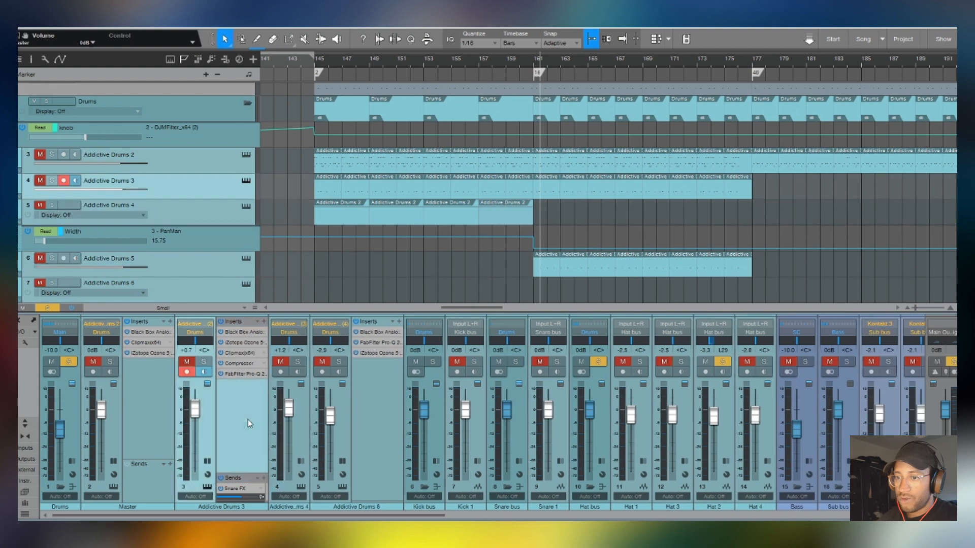
pyautogui.doubleClick(148, 418)
pyautogui.doubleClick(71, 423)
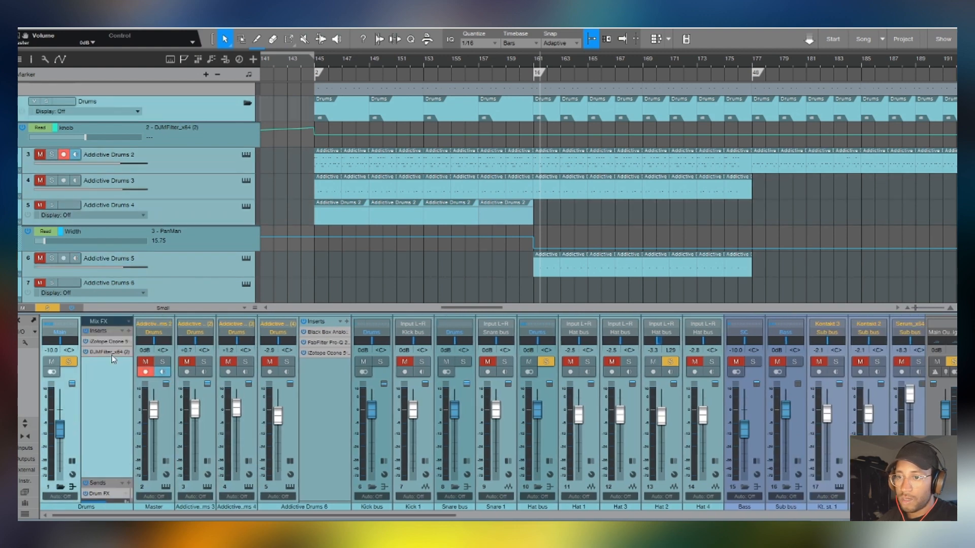
# - Inspect the Drums bus's iZotope Ozone 5 Imager and DJMFilter inserts, and hide the plugin window and mixer
pyautogui.click(114, 342)
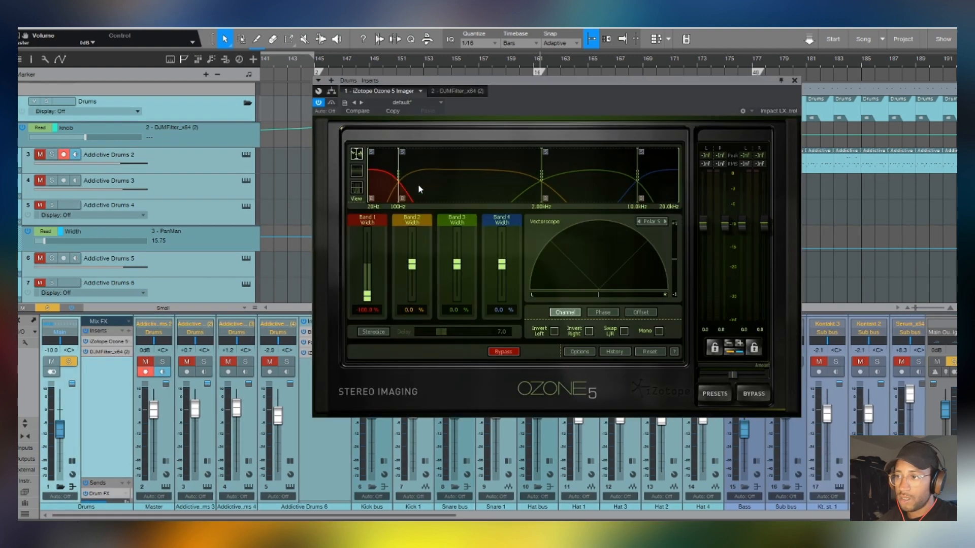
pyautogui.click(108, 352)
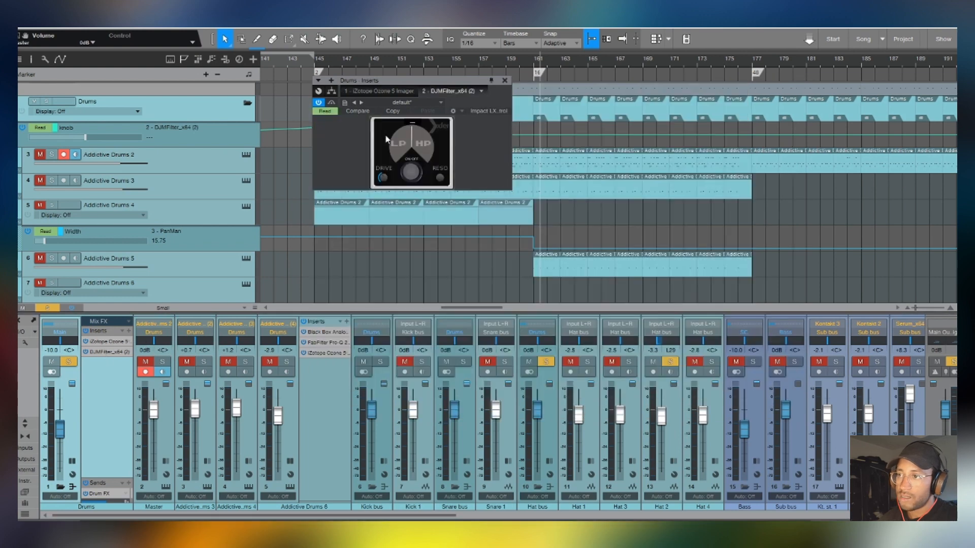
pyautogui.click(505, 81)
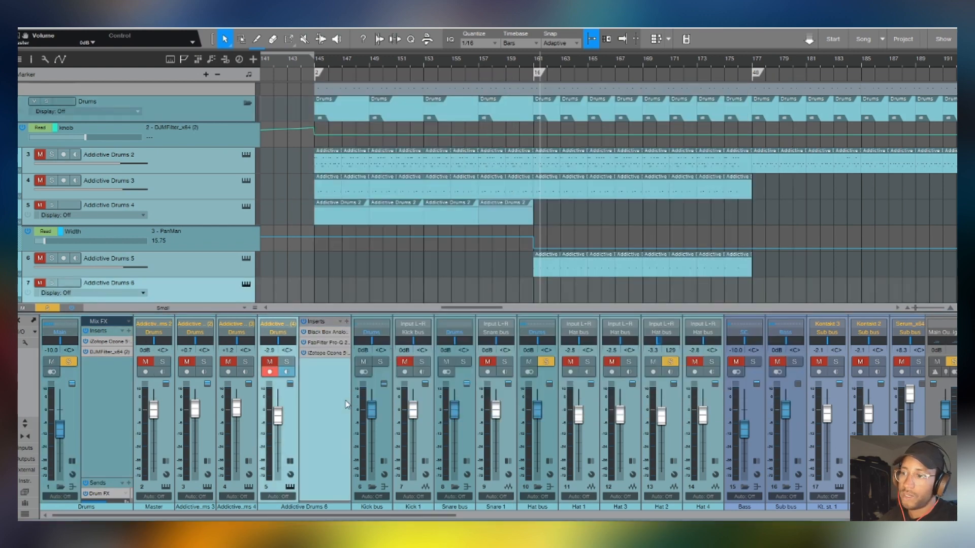
pyautogui.press('F3')
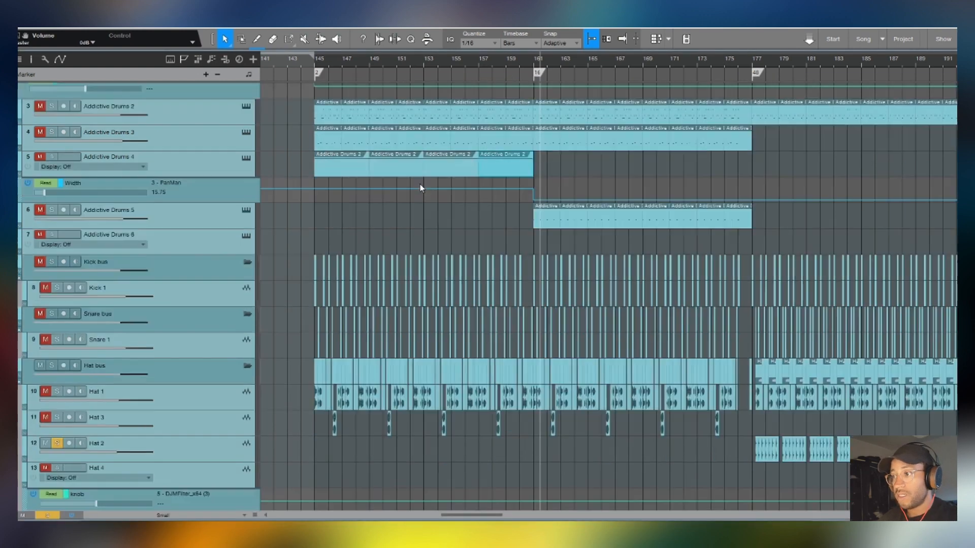
# - Solo the Kontakt track in the Sub bus, inspect the Muffled 808 patch in its Kontakt instrument, and close the instrument window
pyautogui.scroll(-5, 422, 184)
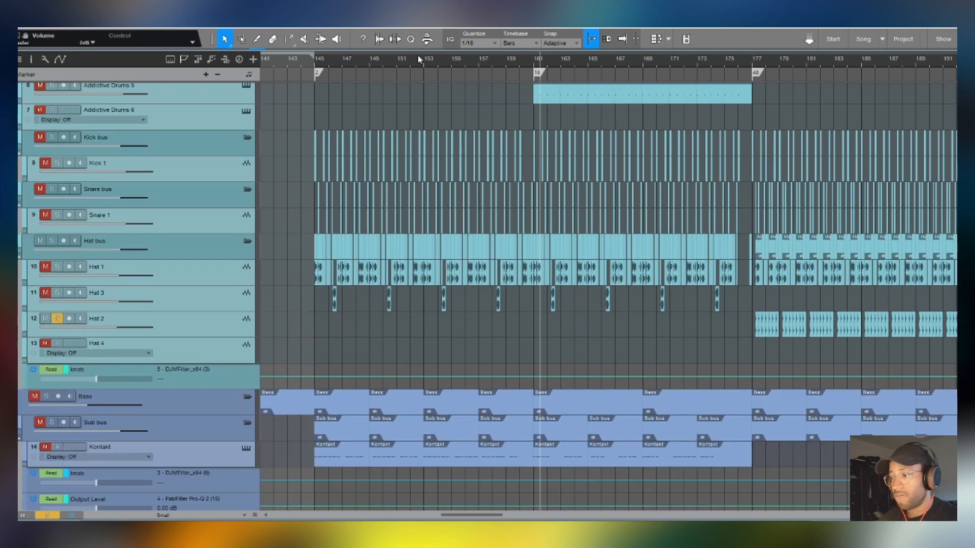
pyautogui.scroll(-3, 417, 57)
pyautogui.scroll(-10, 480, 175)
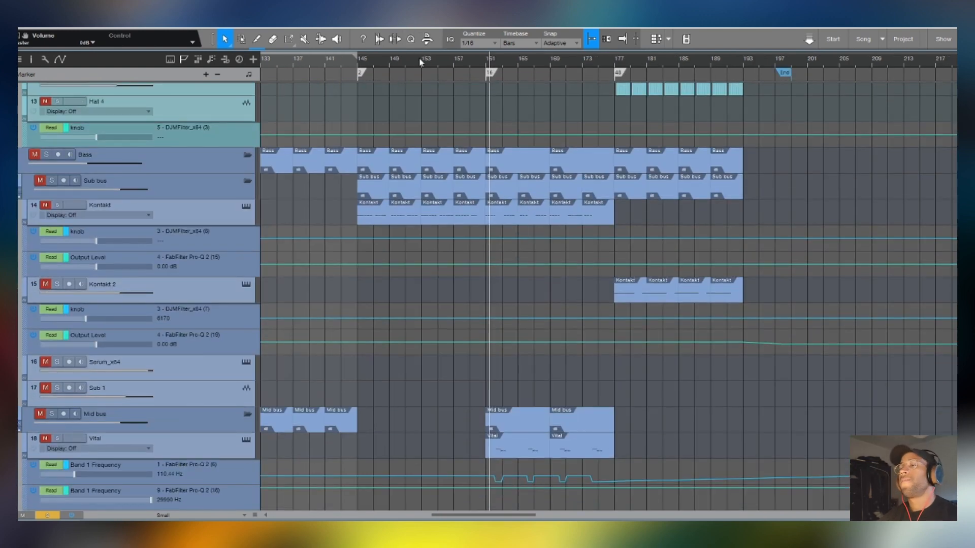
pyautogui.scroll(3, 419, 64)
pyautogui.scroll(-4, 421, 65)
pyautogui.scroll(-5, 501, 311)
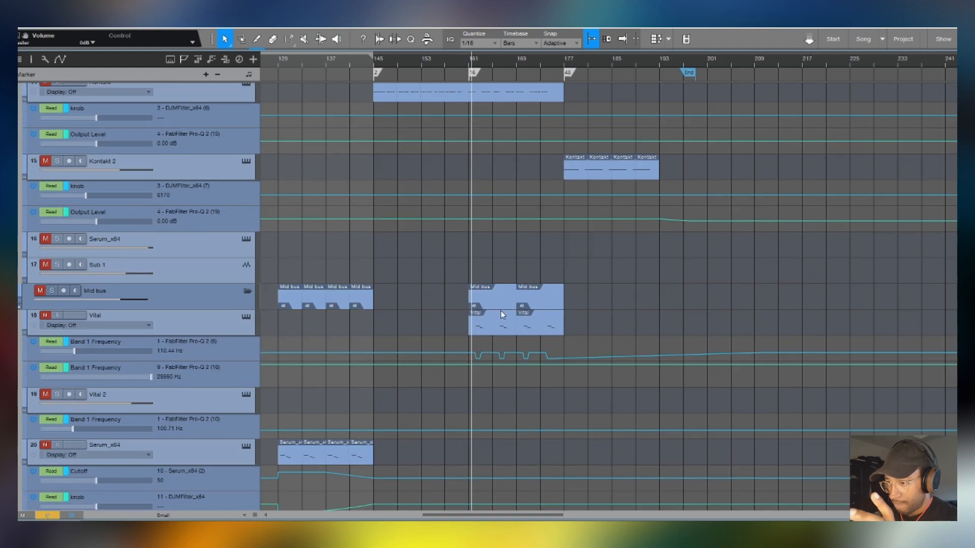
pyautogui.scroll(5, 239, 238)
pyautogui.click(201, 220)
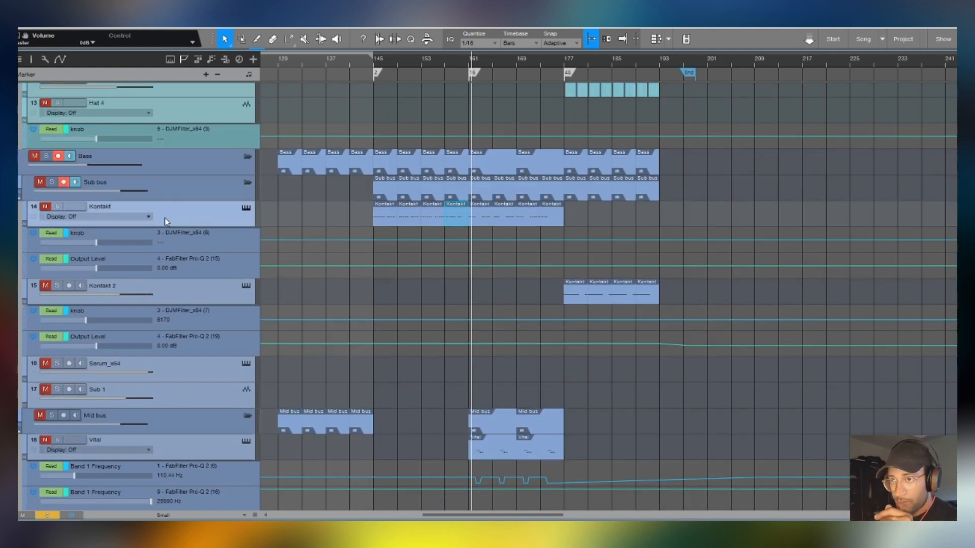
pyautogui.press('s')
pyautogui.click(247, 210)
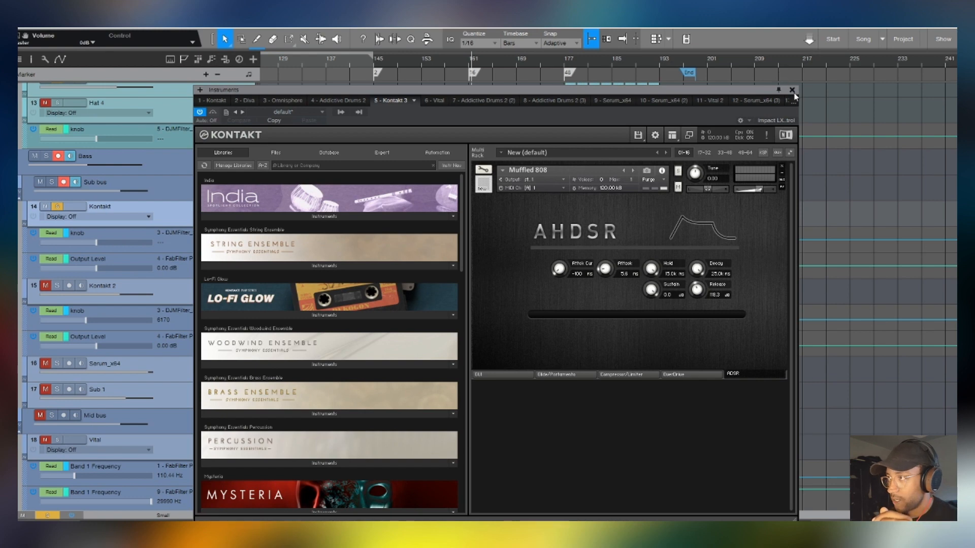
pyautogui.click(792, 89)
# - Show the mixer, expand the Kontakt channel's inserts, and inspect its iZotope Ozone 5 Imager, DJMFilter and FabFilter Pro-Q 2
pyautogui.press('F3')
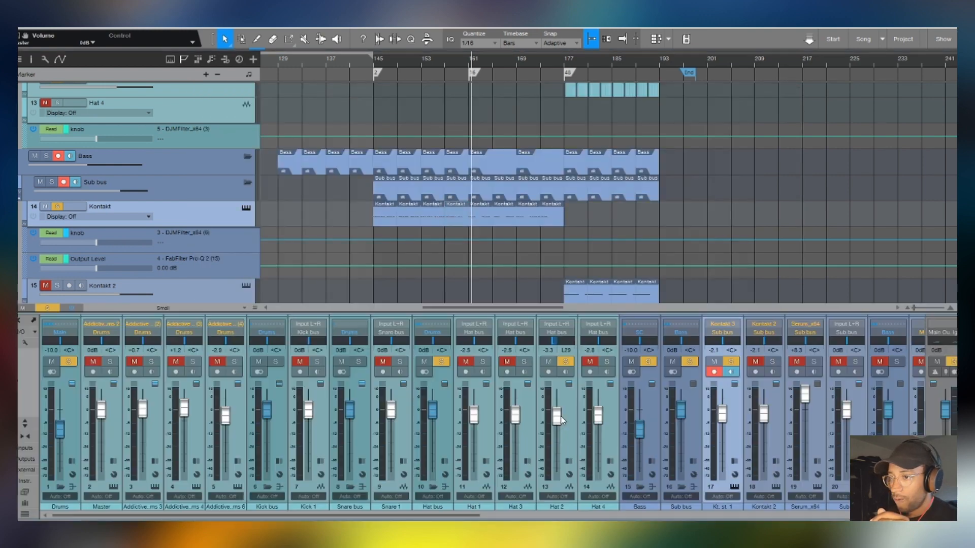
pyautogui.doubleClick(737, 412)
pyautogui.click(772, 343)
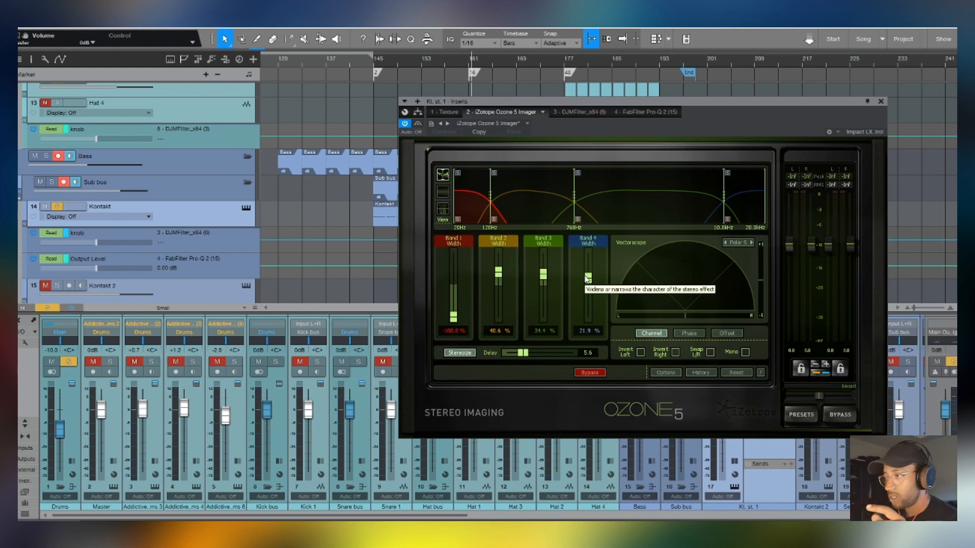
pyautogui.click(589, 112)
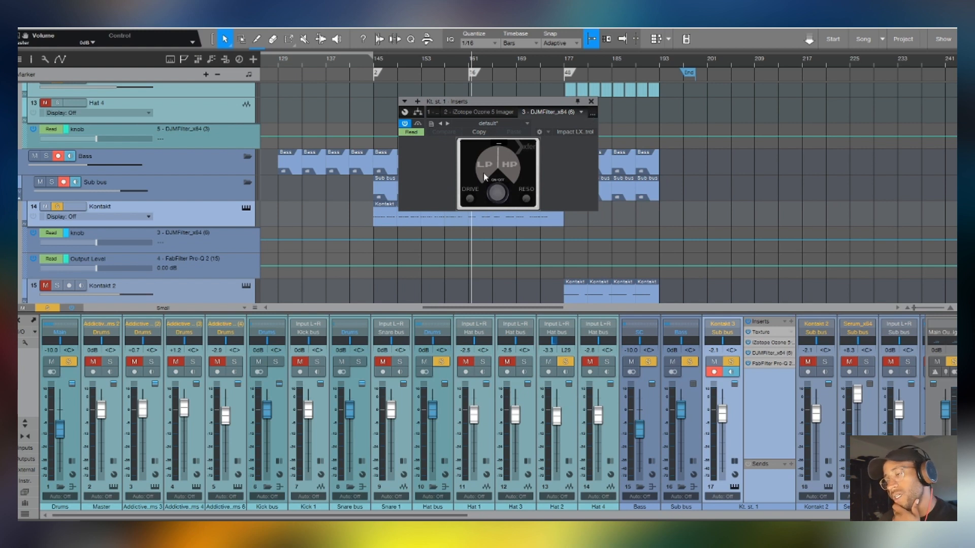
pyautogui.click(776, 363)
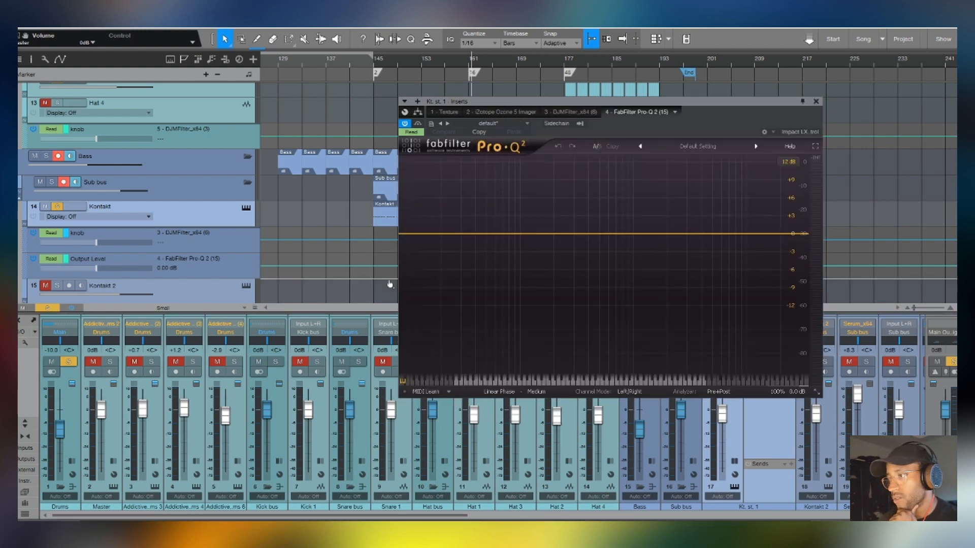
pyautogui.click(815, 101)
# - Play the soloed Kontakt sub bass from bar 145
pyautogui.scroll(-4, 496, 233)
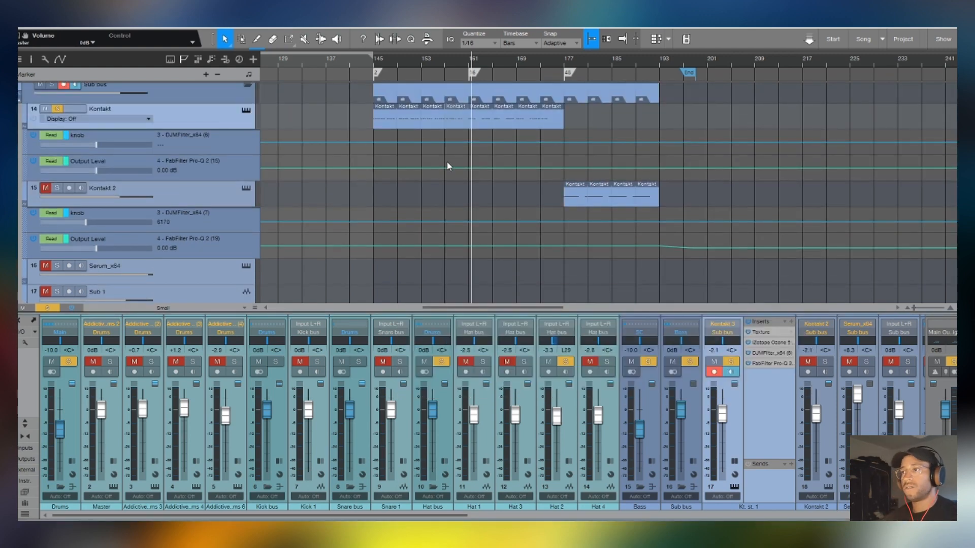
pyautogui.click(377, 66)
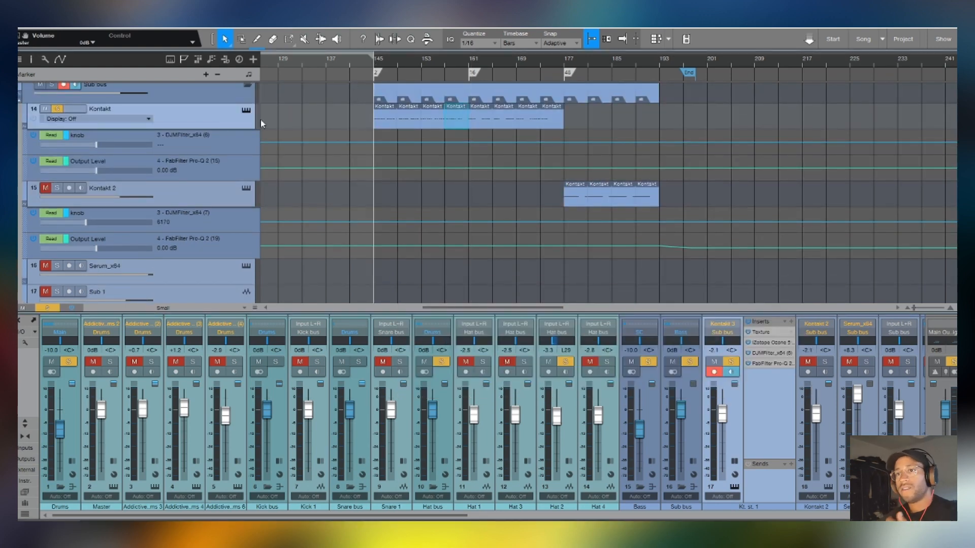
pyautogui.click(47, 308)
pyautogui.click(56, 109)
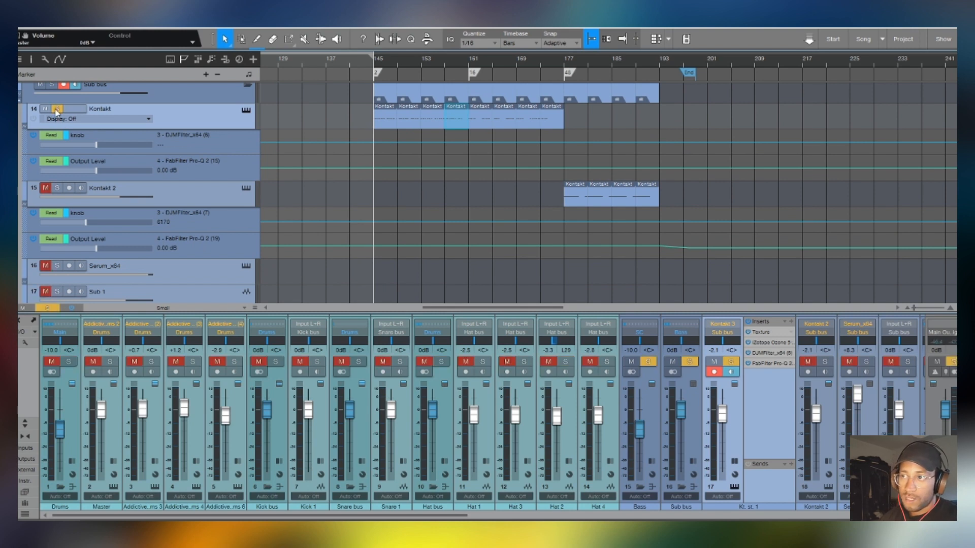
pyautogui.press('space')
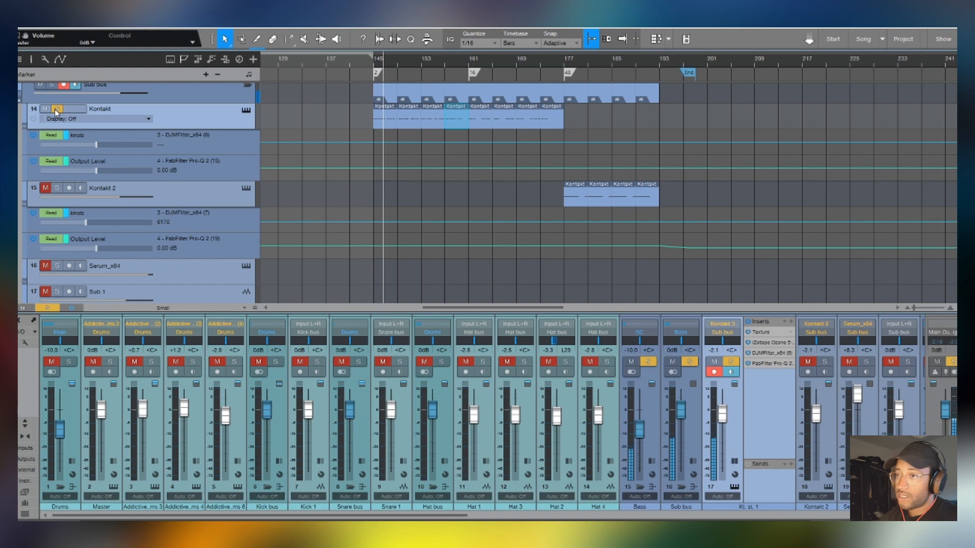
# - Move the playback position to bar 177, solo Kontakt 2 as well, and audition its sub bass part
pyautogui.click(566, 64)
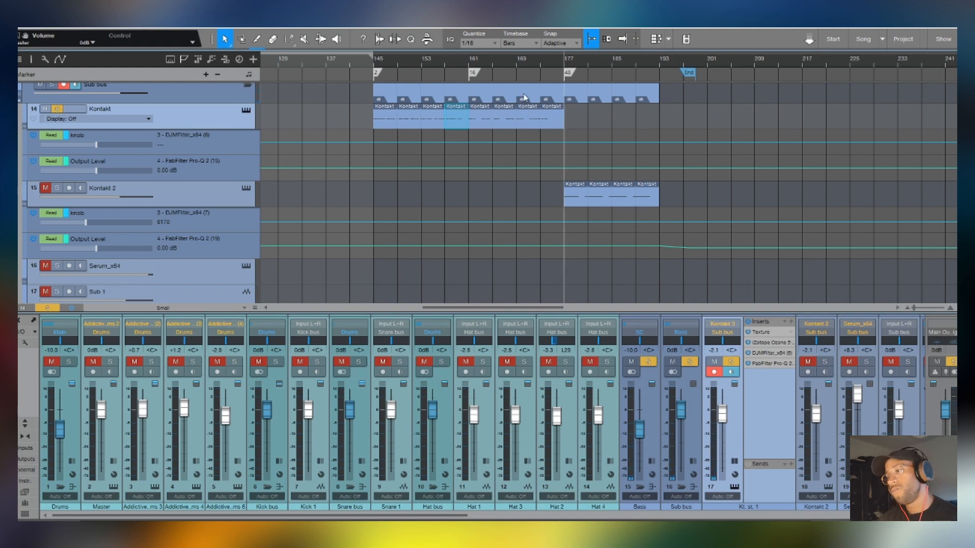
pyautogui.click(45, 188)
pyautogui.click(56, 188)
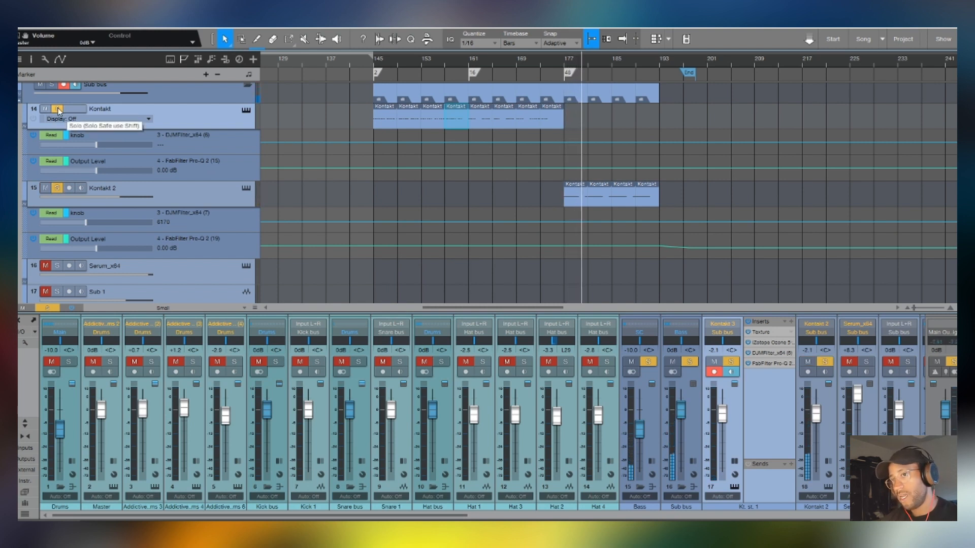
pyautogui.press('space')
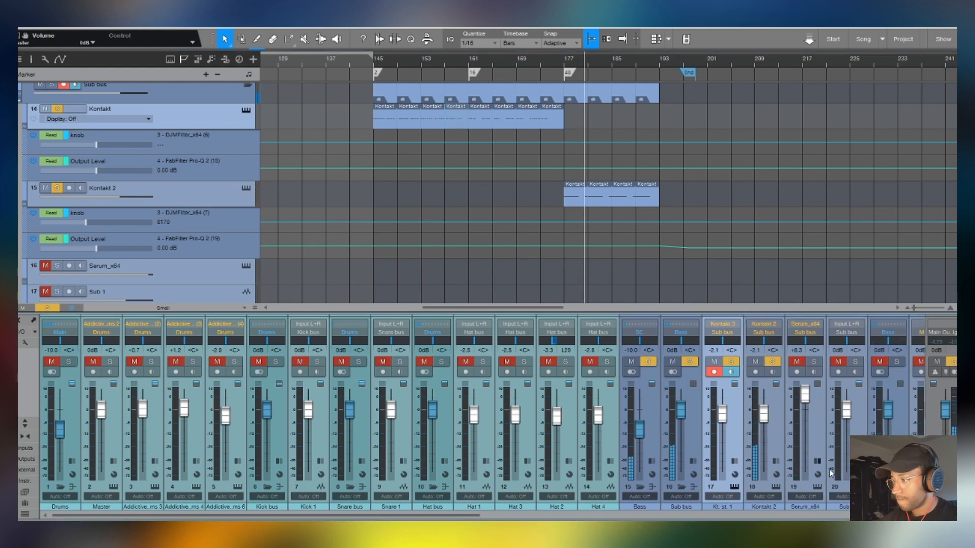
# - Hide the mixer, select the Vital clip at bar 161, and zoom the arrangement in on the first drop around bar 50
pyautogui.press('F3')
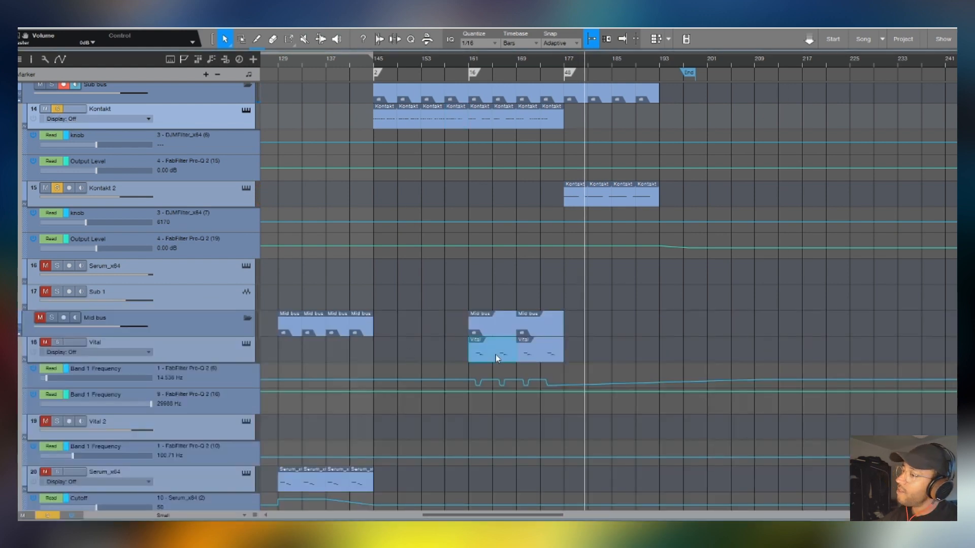
pyautogui.click(508, 349)
pyautogui.scroll(-3, 508, 349)
pyautogui.scroll(-4, 459, 74)
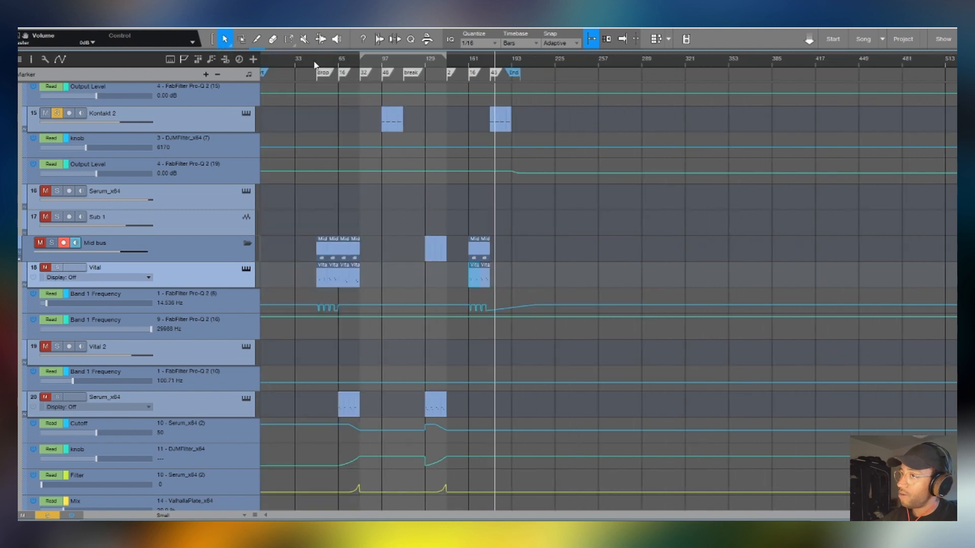
pyautogui.scroll(6, 319, 68)
pyautogui.scroll(3, 333, 69)
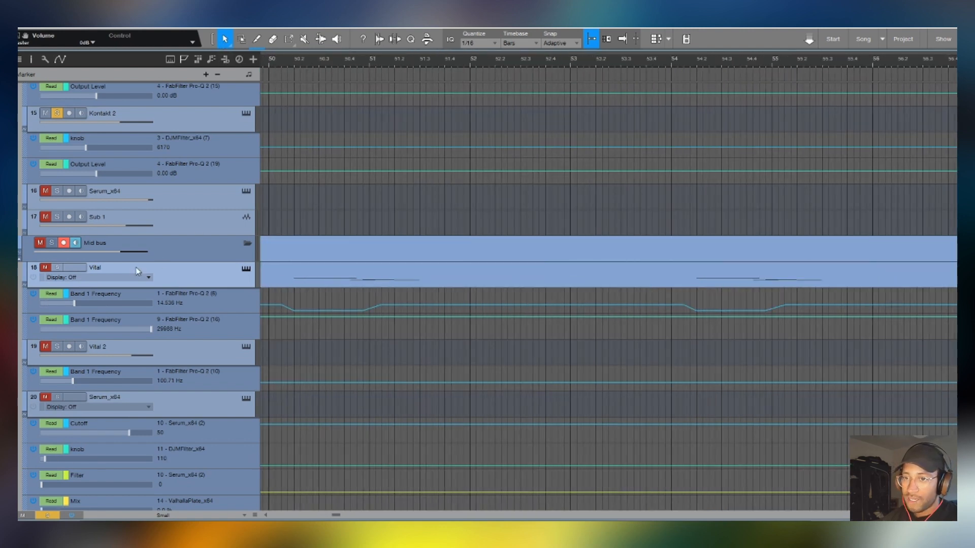
# - Unmute the Mid bus, clear the active solos, and inspect the Vital instrument's Addictive patch before closing its window
pyautogui.click(41, 243)
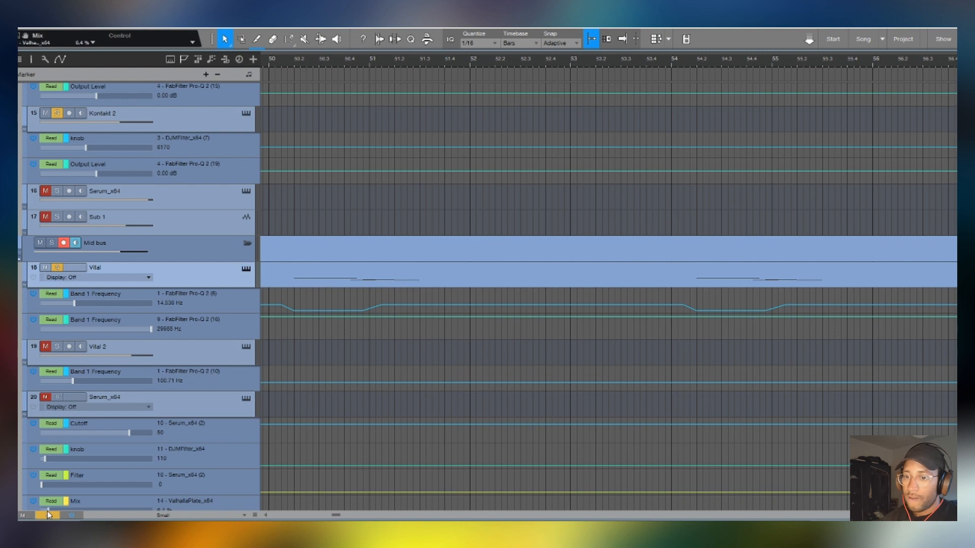
pyautogui.click(47, 515)
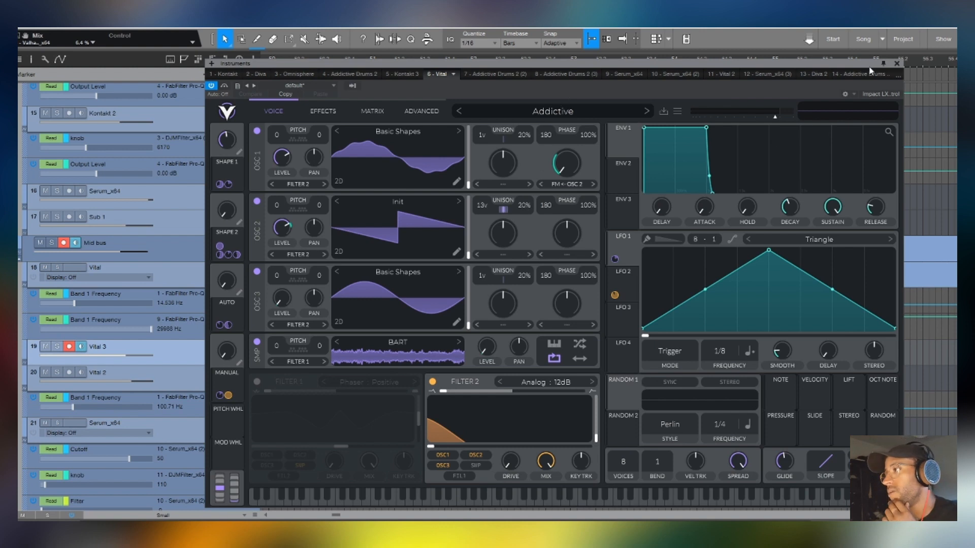
pyautogui.click(896, 63)
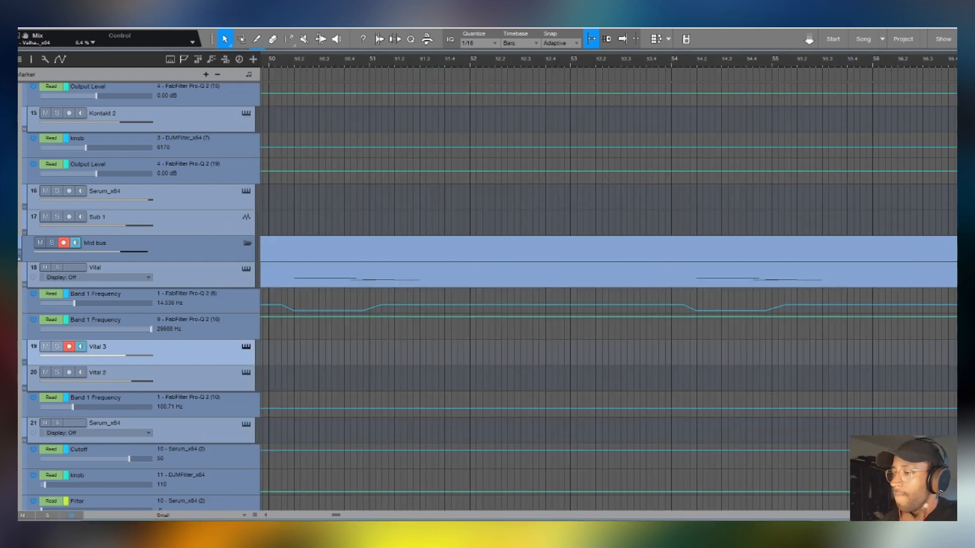
# - Show the mixer, select the Vital track, and expand its channel to bring the full insert list into view
pyautogui.press('F3')
pyautogui.scroll(-1, 88, 205)
pyautogui.click(213, 268)
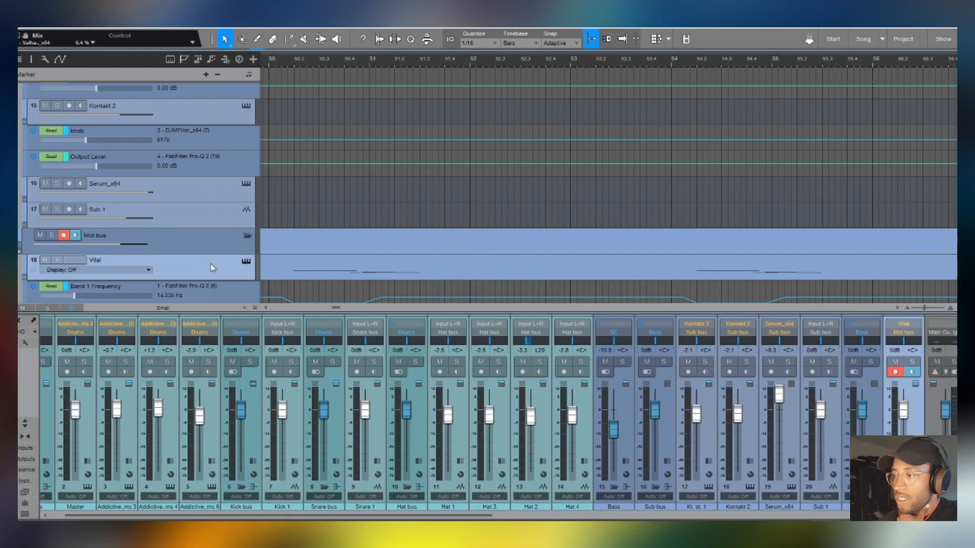
pyautogui.doubleClick(889, 432)
pyautogui.moveTo(484, 515); pyautogui.dragTo(634, 513)
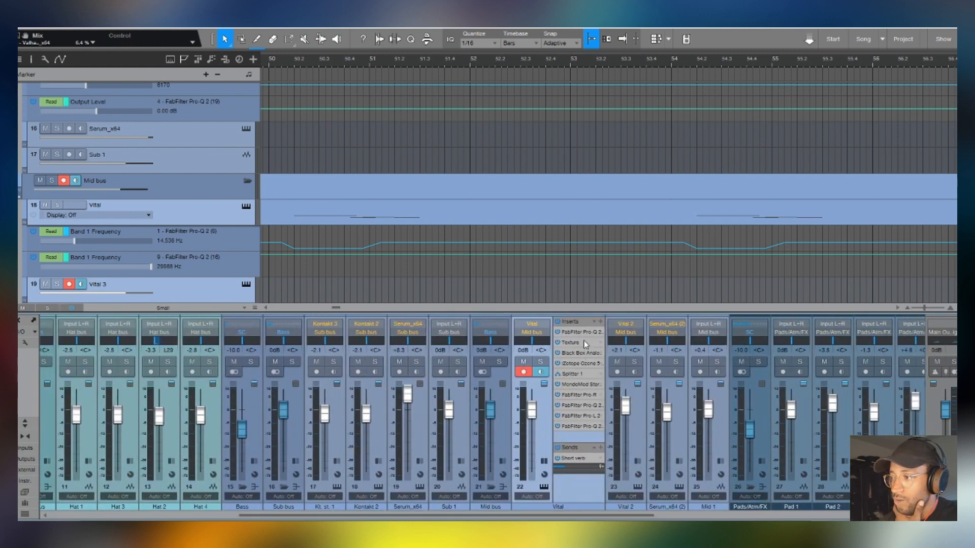
# - Inspect Splitter 1's routing in the Vital inserts, view its MondoMod Stereo plugin, and return to the splitter routing
pyautogui.doubleClick(588, 378)
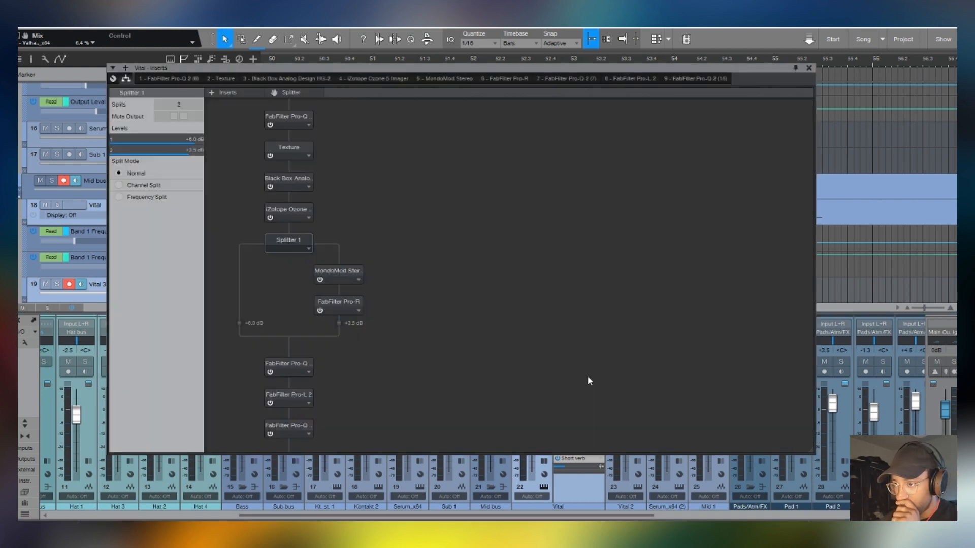
pyautogui.click(295, 246)
pyautogui.click(422, 226)
pyautogui.doubleClick(331, 274)
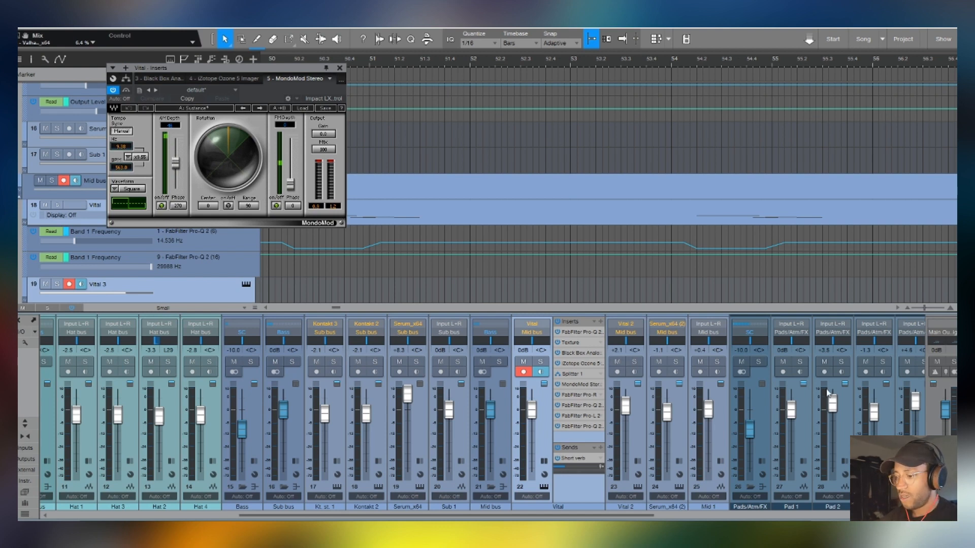
pyautogui.doubleClick(576, 377)
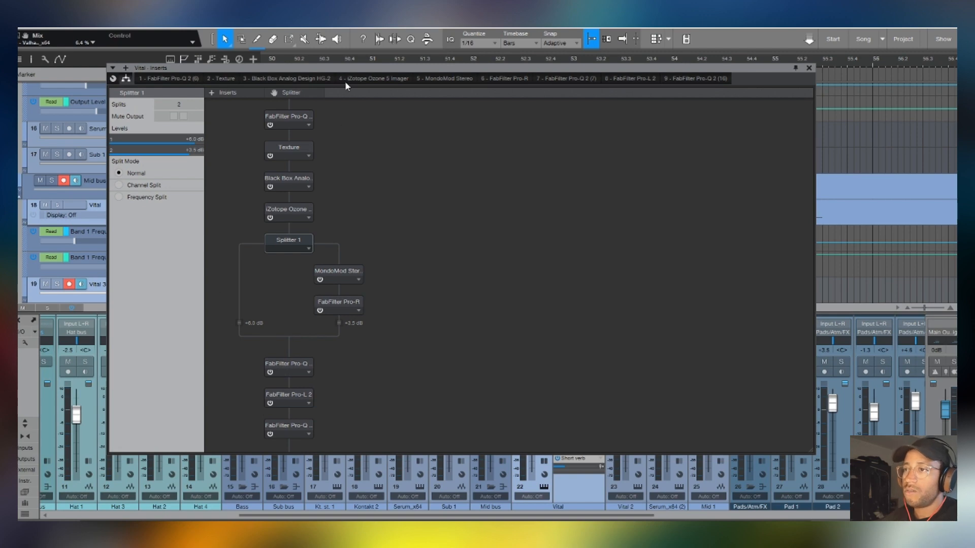
# - Move the Vital inserts window clear of the drop's first clip and mute Splitter 1's second output
pyautogui.moveTo(344, 68); pyautogui.dragTo(832, 176)
pyautogui.scroll(-3, 406, 59)
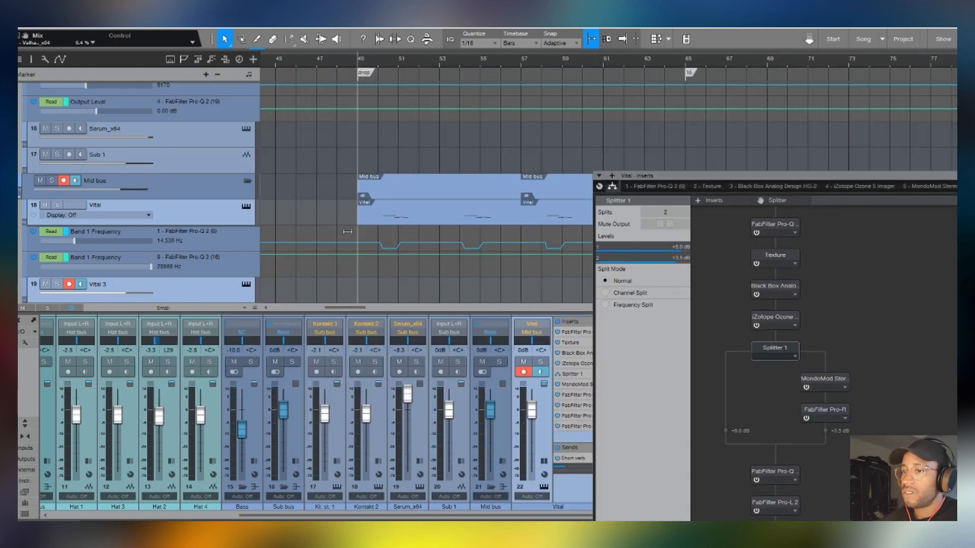
pyautogui.moveTo(696, 180); pyautogui.dragTo(418, 91)
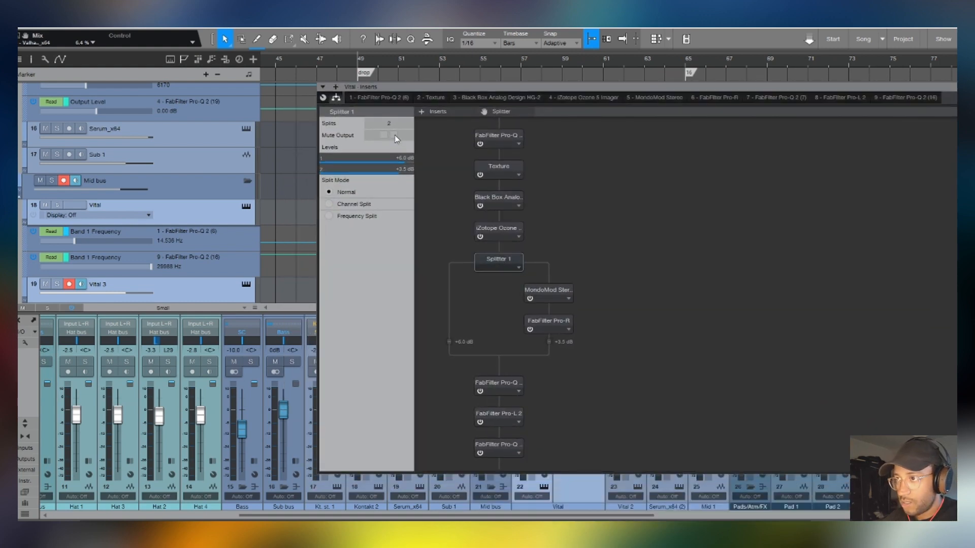
pyautogui.moveTo(394, 88); pyautogui.dragTo(505, 121)
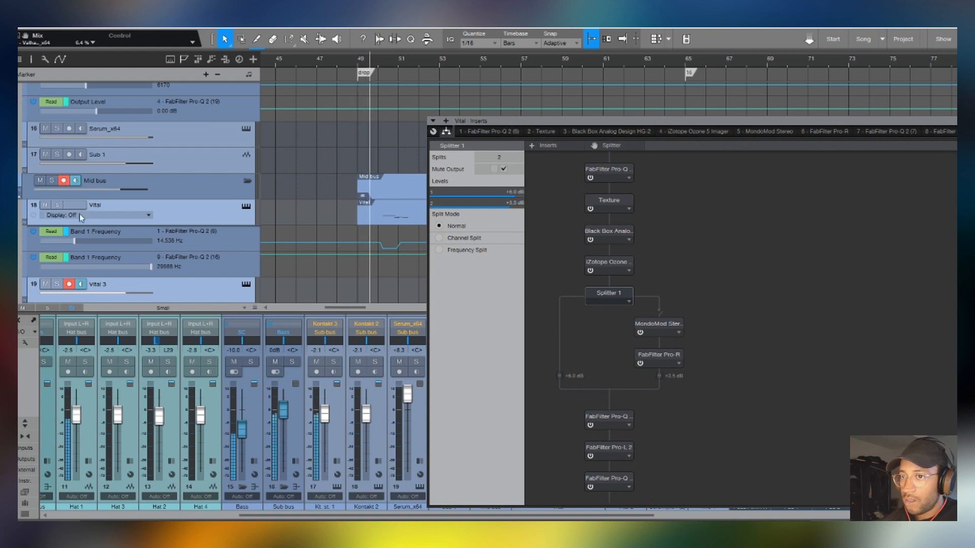
# - Solo Vital and audition the drop, unmuting Splitter 1's second output and muting its first to compare the branches
pyautogui.click(57, 205)
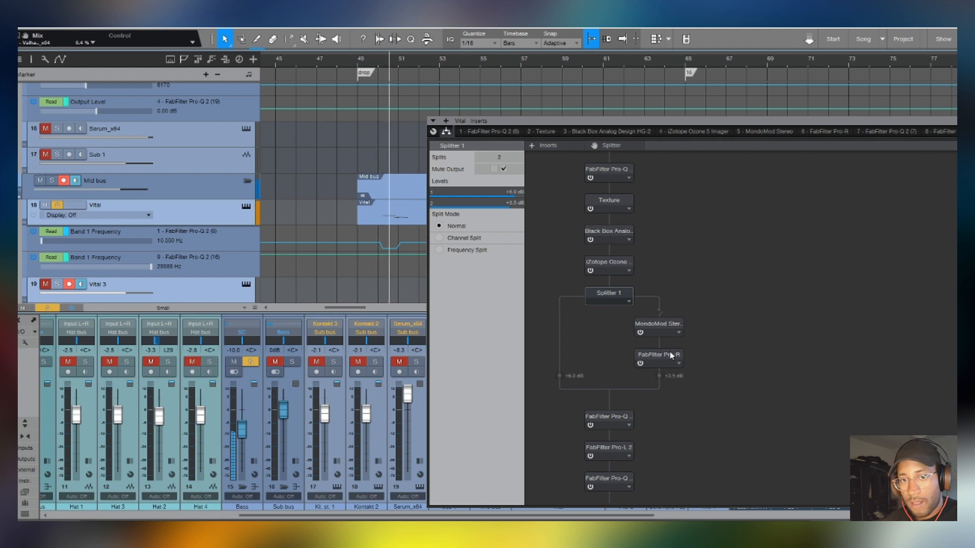
pyautogui.click(503, 169)
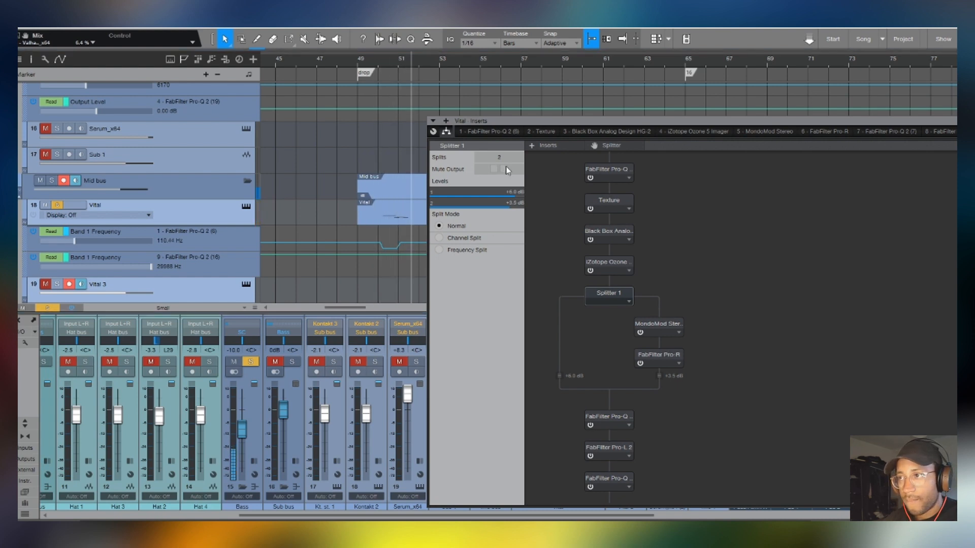
pyautogui.click(383, 59)
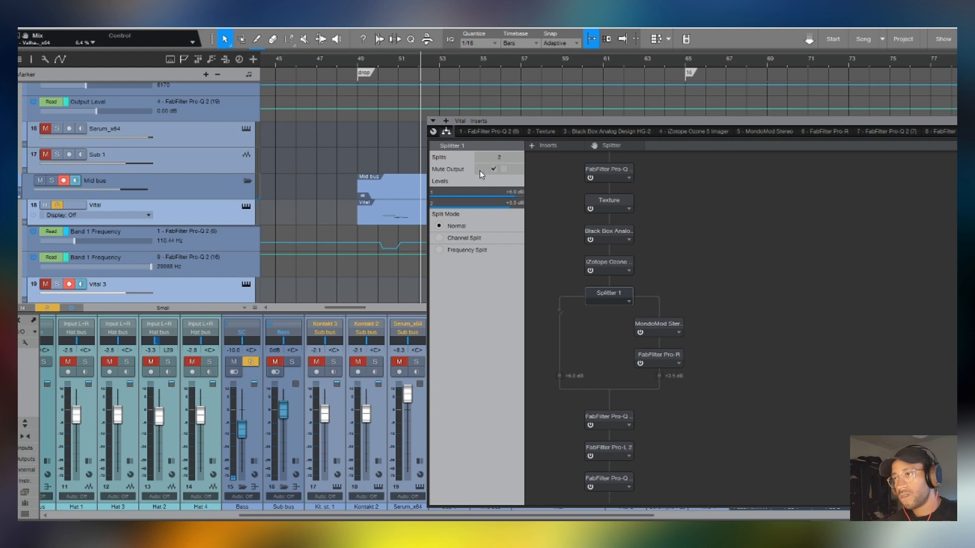
# - Replay the drop from about bar 50 and undo the extra FabFilter Pro-Q 2 insert added to Kontakt 2
pyautogui.click(388, 62)
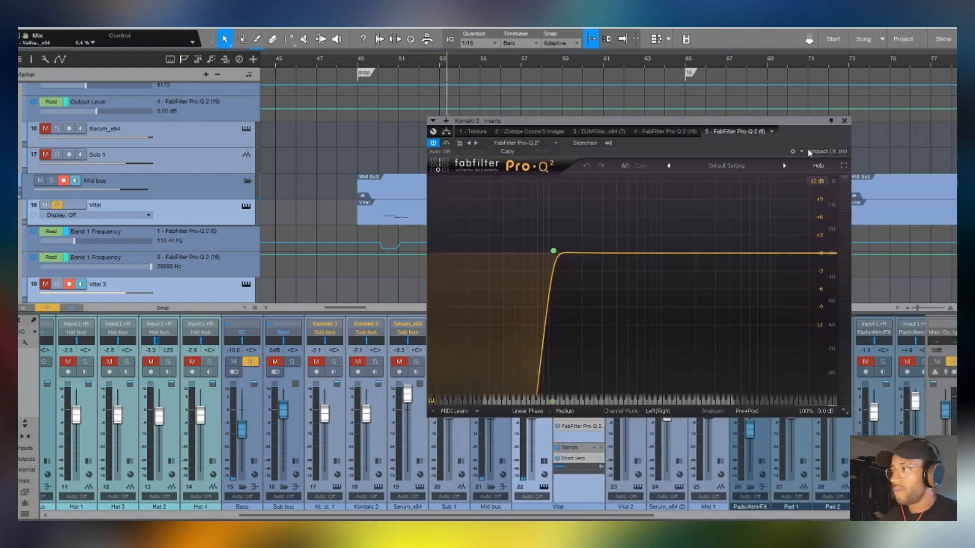
pyautogui.hotkey('ctrl', 'z')
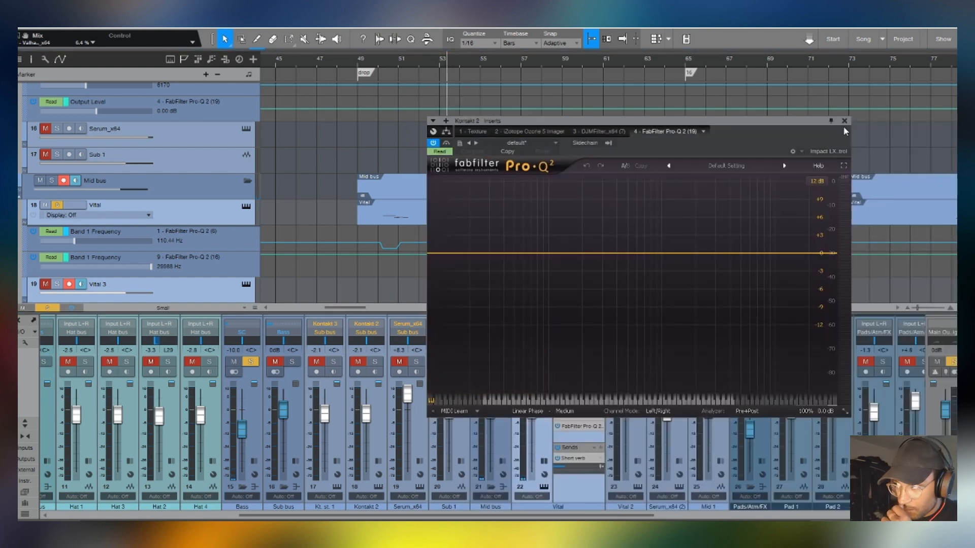
# - Close the Kontakt 2 Pro-Q 2 window, collapse the Vital channel's inserts and hide the mixer to enlarge the arrangement
pyautogui.click(844, 121)
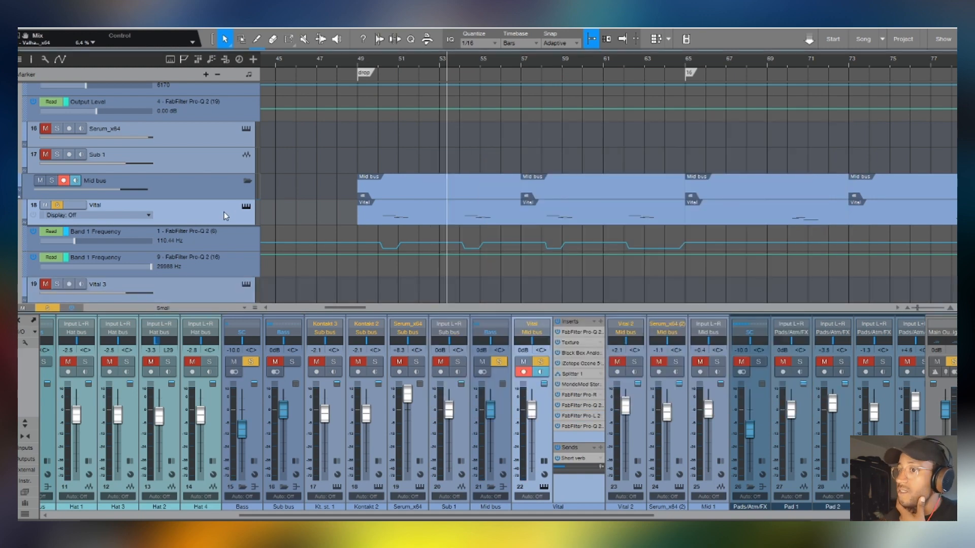
pyautogui.scroll(3, 389, 75)
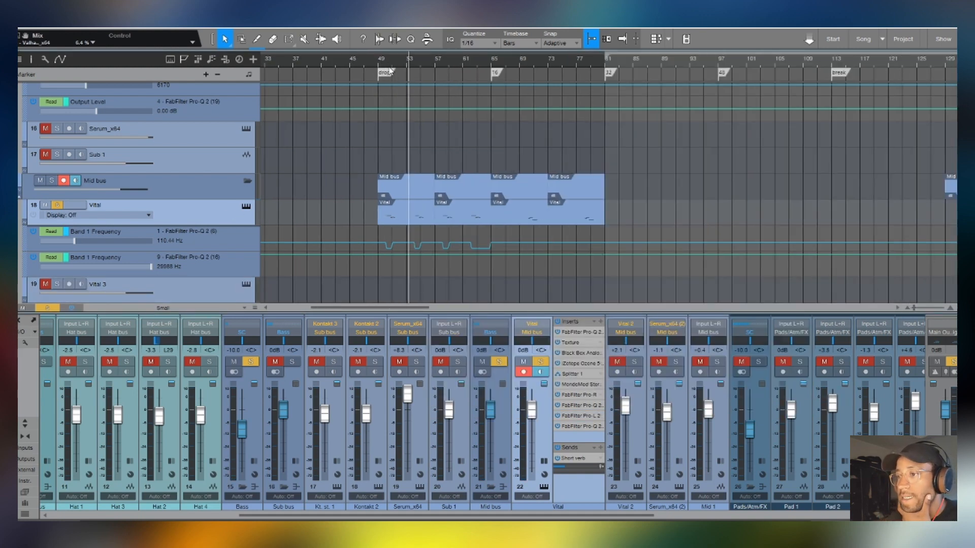
pyautogui.scroll(3, 393, 66)
pyautogui.scroll(-1, 383, 87)
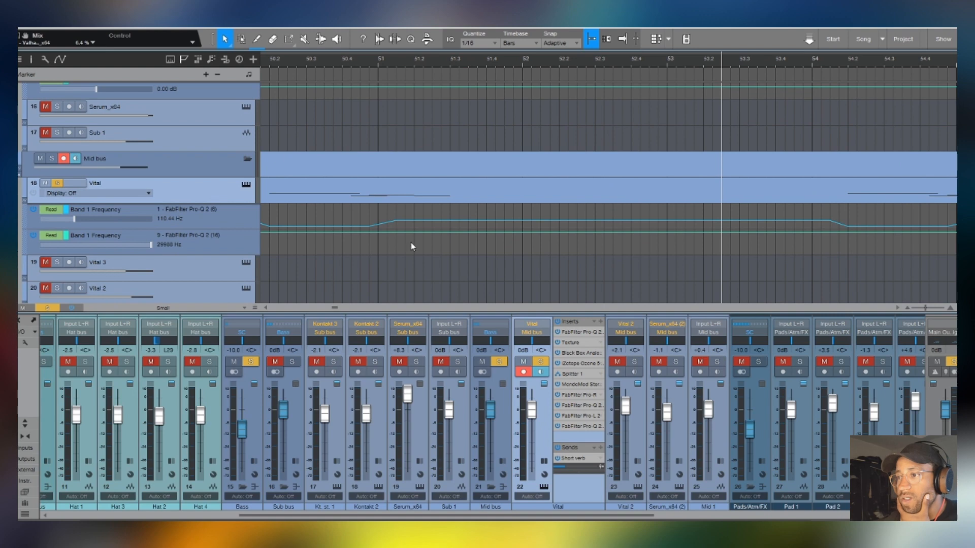
pyautogui.scroll(-3, 372, 68)
pyautogui.doubleClick(566, 484)
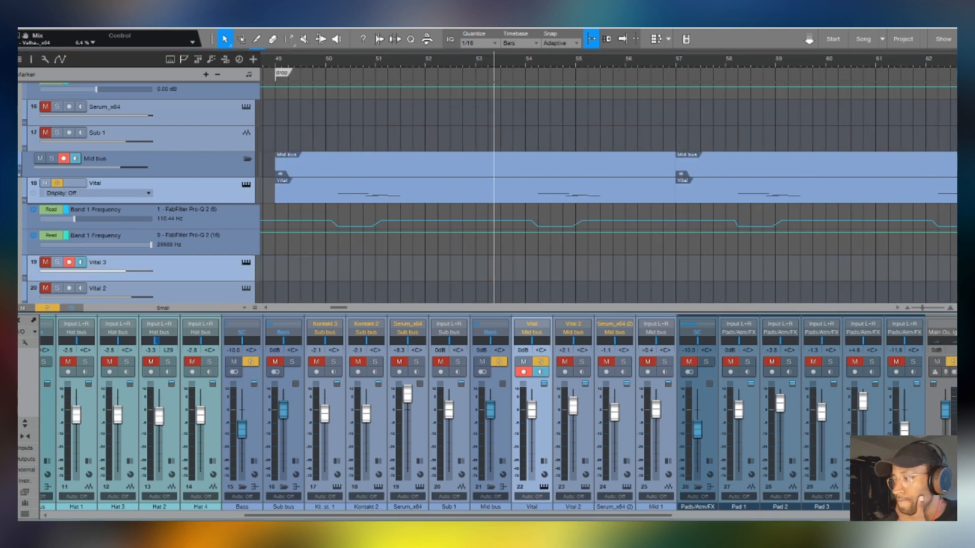
pyautogui.press('F3')
# - Select the drop's first Vital clip and first Kontakt clip in turn to compare where their notes fall
pyautogui.scroll(8, 362, 239)
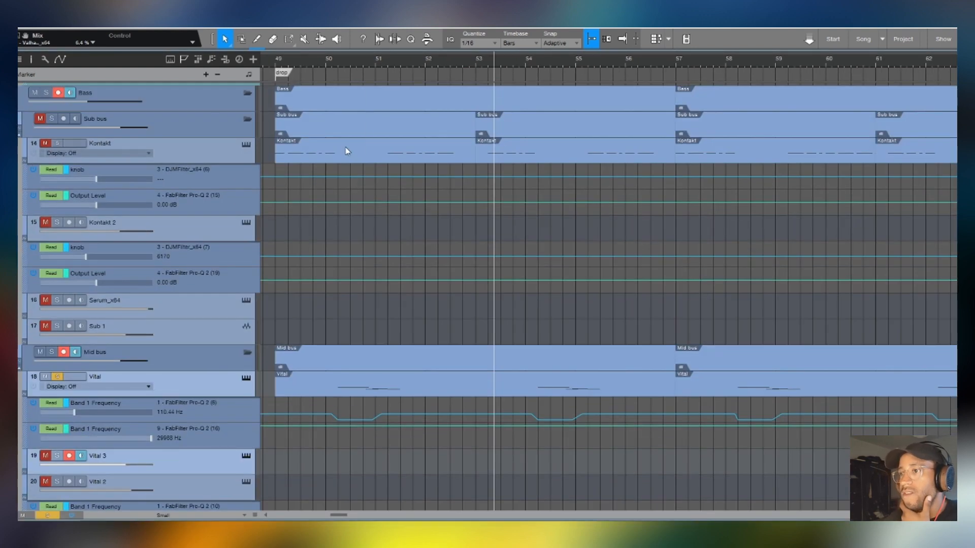
pyautogui.click(333, 386)
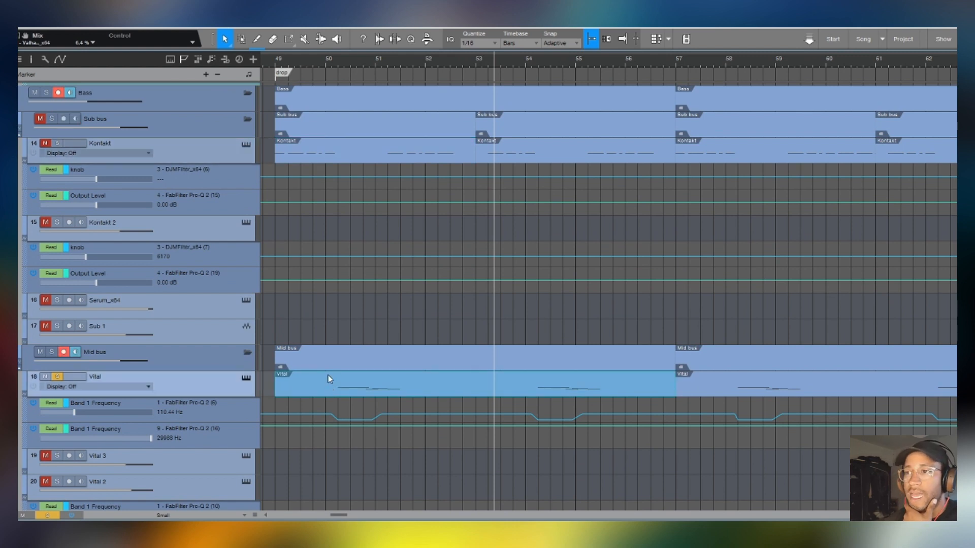
pyautogui.click(345, 154)
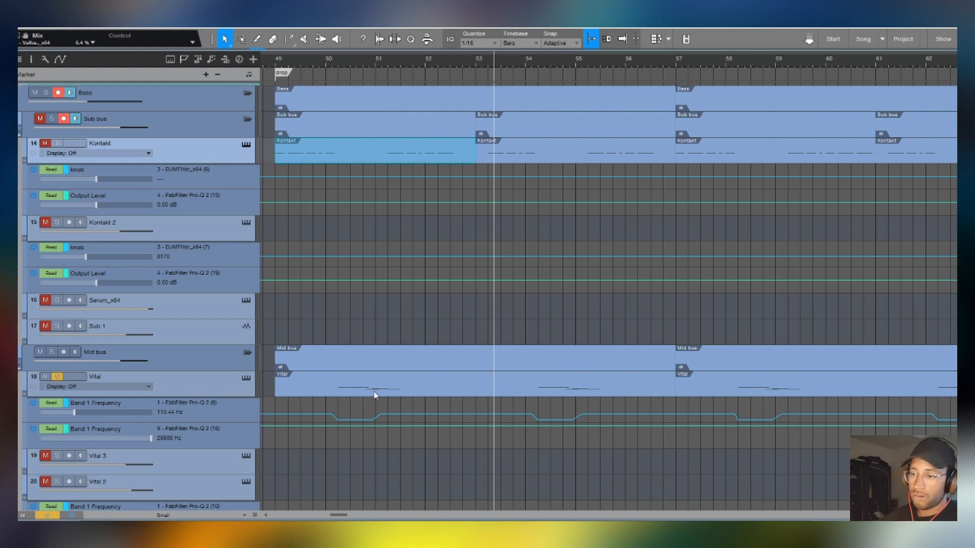
# - View track 18's Vital instrument patch, restore the mixer and close the instrument window
pyautogui.click(230, 379)
pyautogui.click(246, 379)
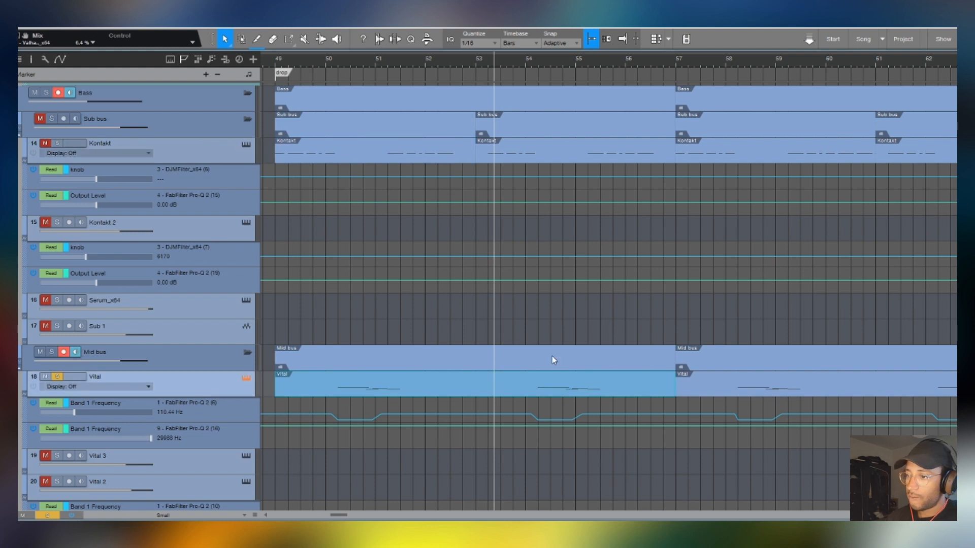
pyautogui.press('F3')
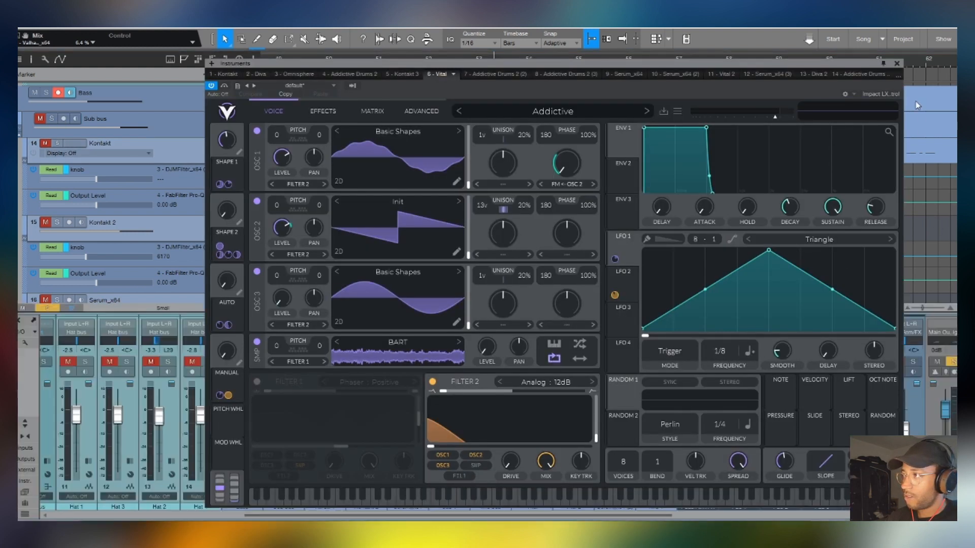
pyautogui.click(897, 64)
# - Open the Vital channel's first FabFilter Pro-Q 2 insert, move its window aside and play the drop from about bar 50
pyautogui.doubleClick(552, 399)
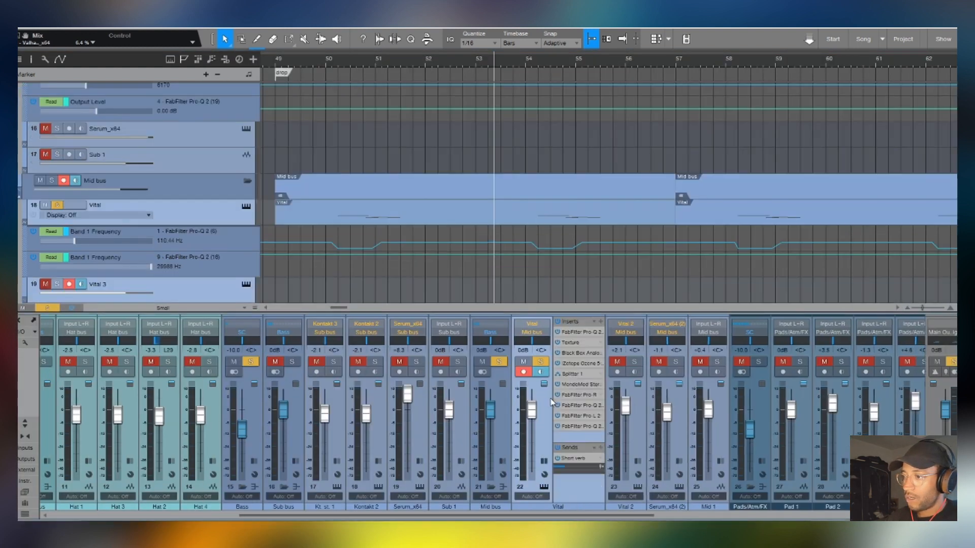
pyautogui.doubleClick(574, 338)
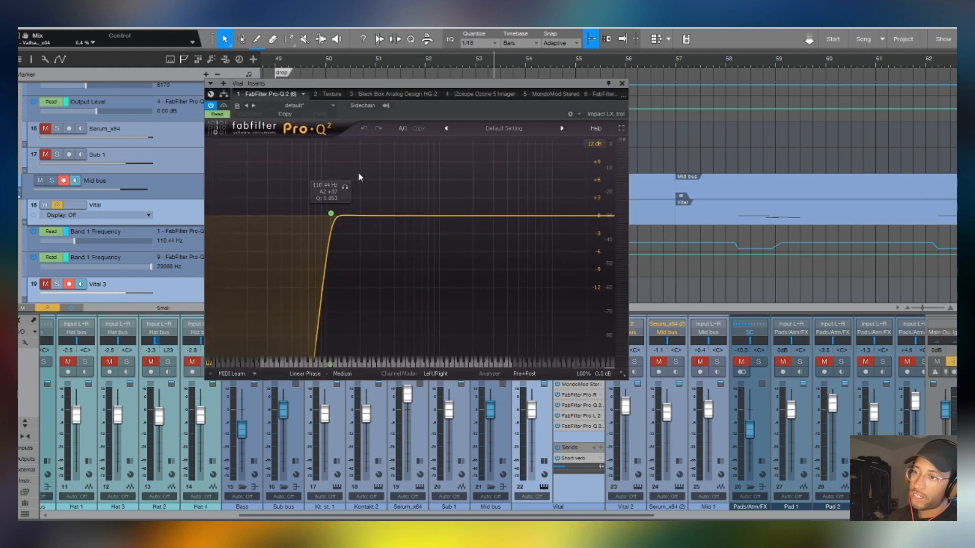
pyautogui.moveTo(379, 84); pyautogui.dragTo(662, 112)
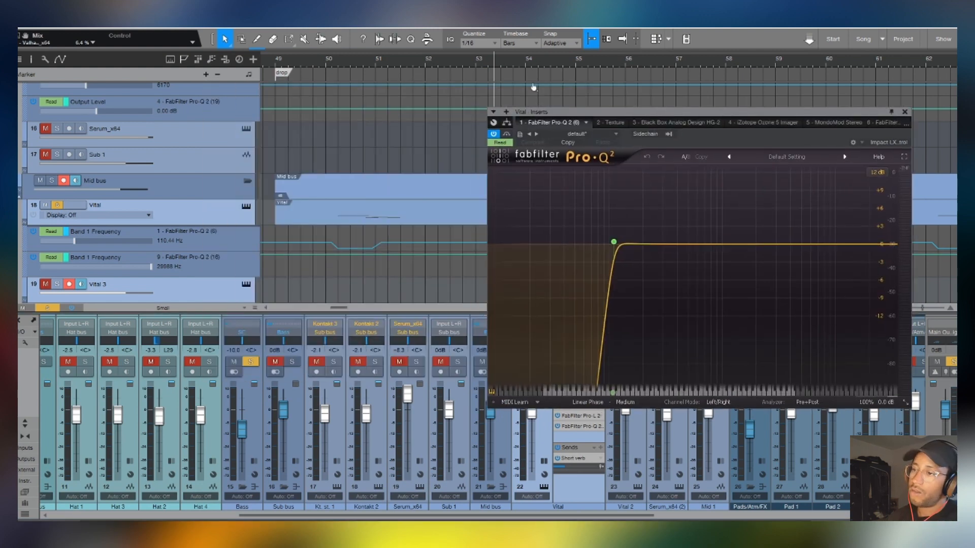
pyautogui.click(320, 65)
pyautogui.press('space')
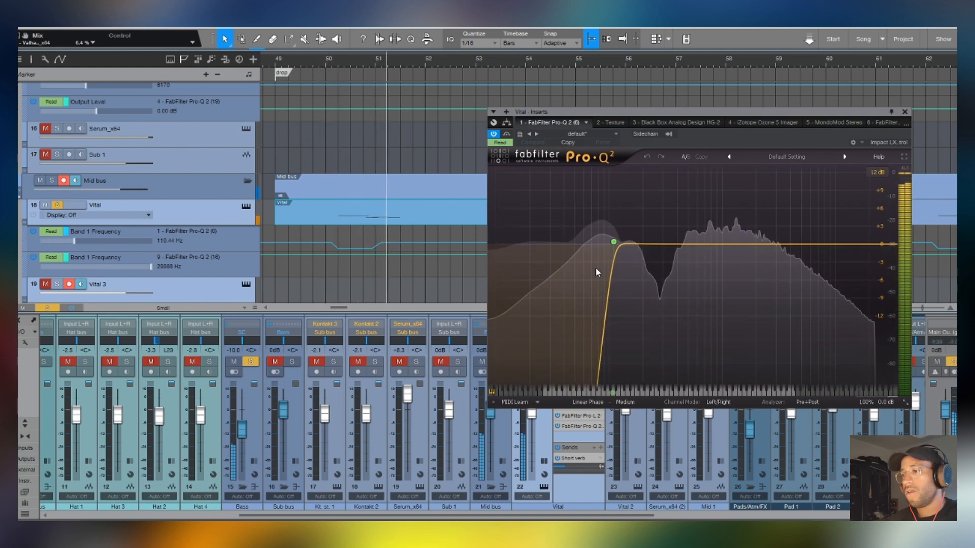
# - Inspect Splitter 1's routing in the Vital inserts and close the open insert windows
pyautogui.moveTo(660, 111); pyautogui.dragTo(283, 113)
pyautogui.doubleClick(574, 375)
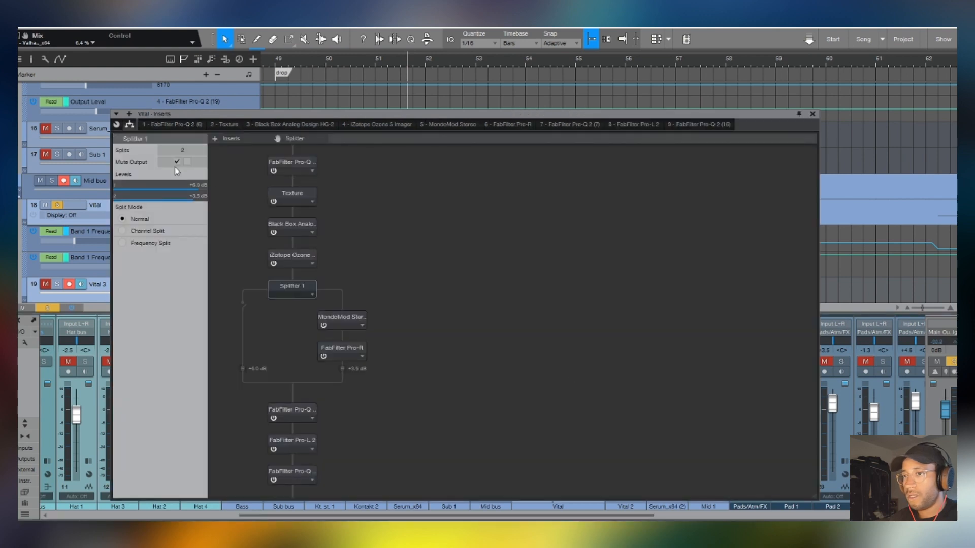
pyautogui.click(812, 113)
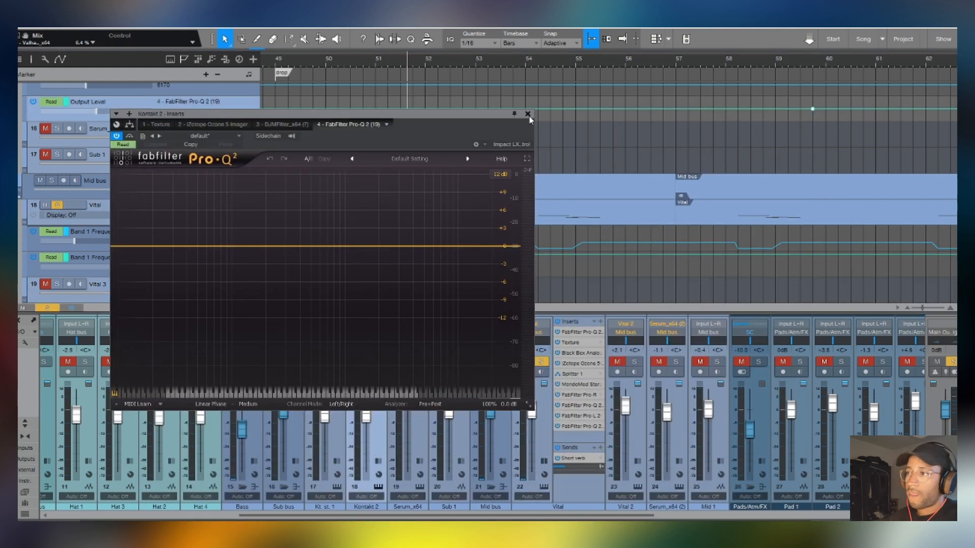
pyautogui.click(529, 116)
# - Replay the soloed Vital from about bar 50, collapse its inserts and hide the mixer
pyautogui.click(338, 66)
pyautogui.press('space')
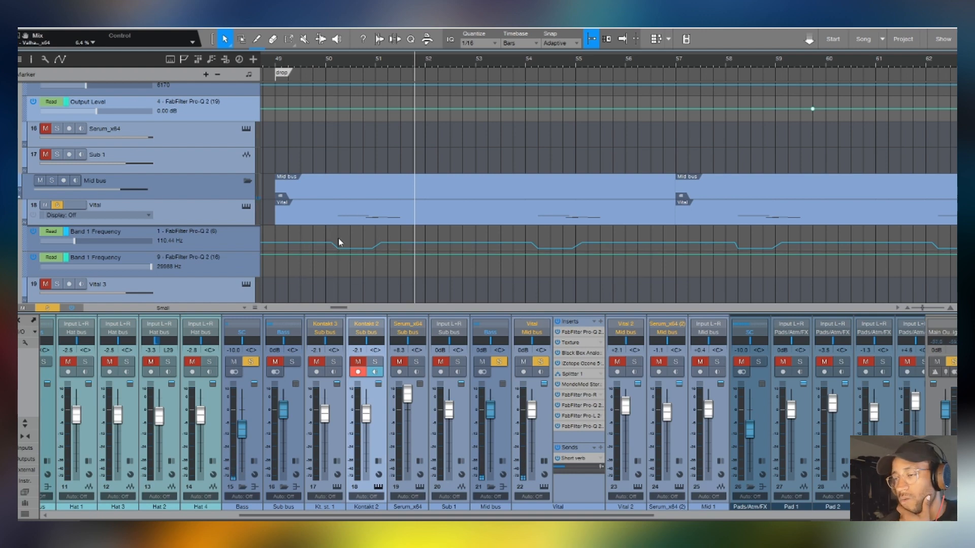
pyautogui.doubleClick(587, 440)
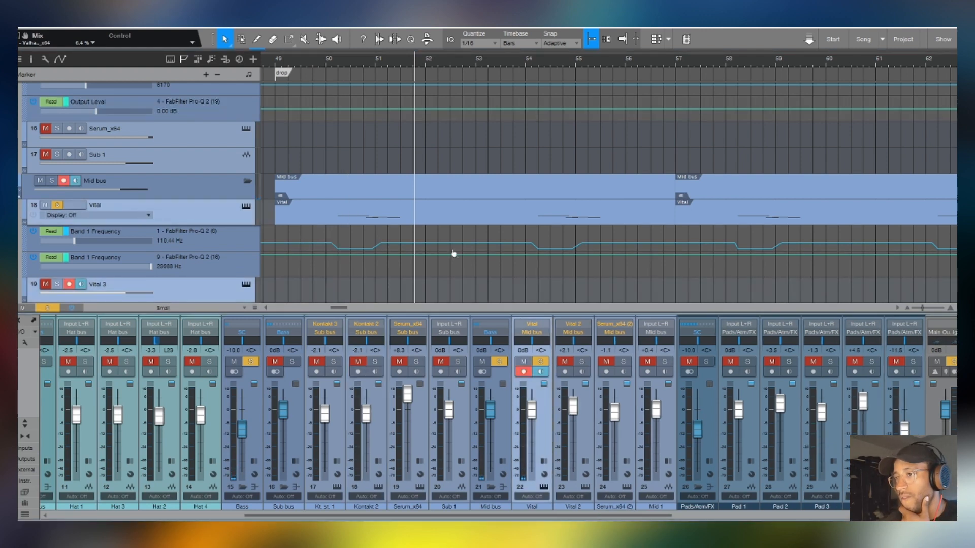
pyautogui.scroll(3, 386, 189)
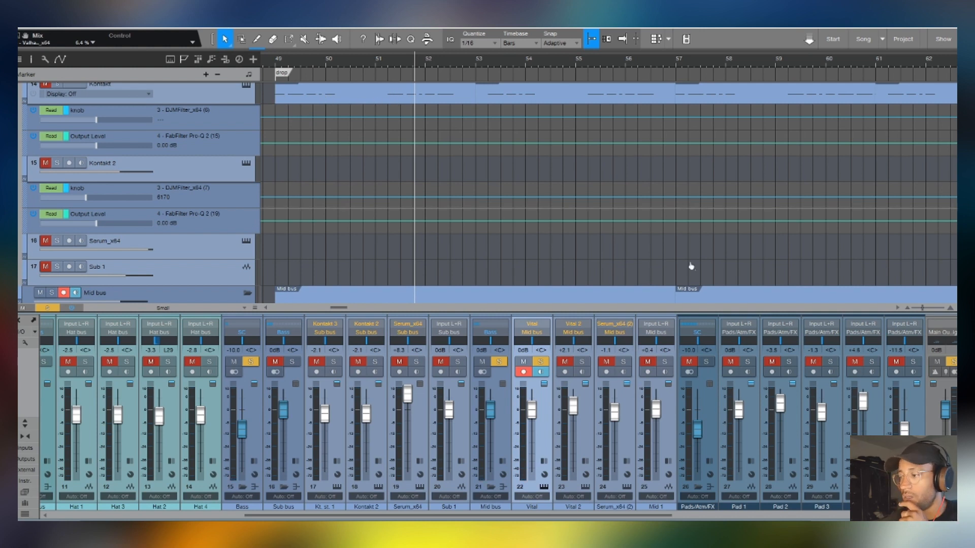
pyautogui.press('F3')
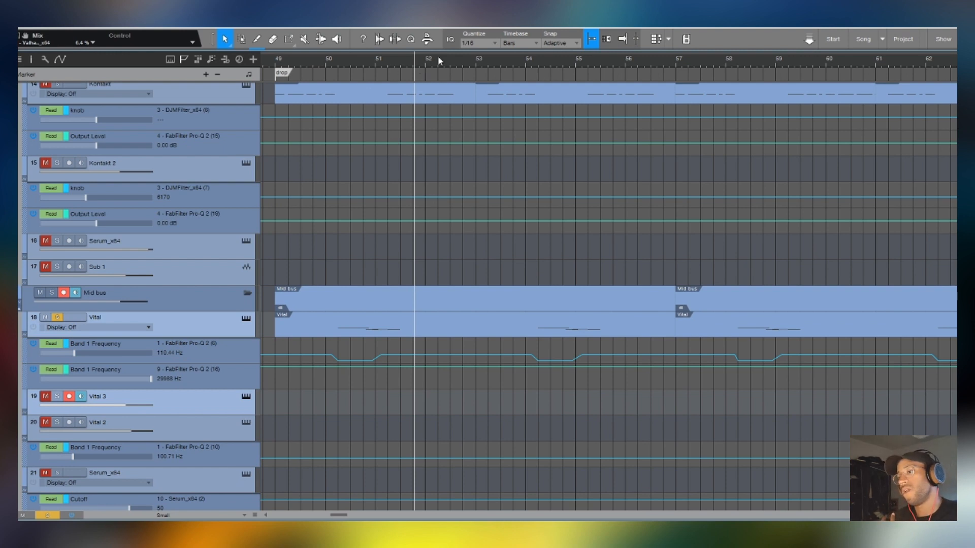
# - Compare the Kontakt and Vital drop notes in the piano roll, select Vital's notes between bars 65 and 81, and close the editor
pyautogui.scroll(-4, 439, 57)
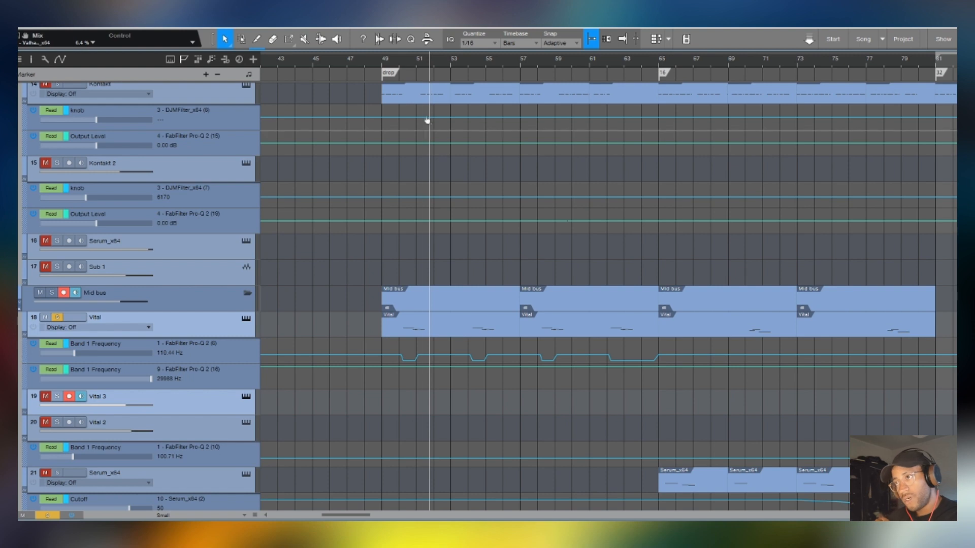
pyautogui.doubleClick(427, 94)
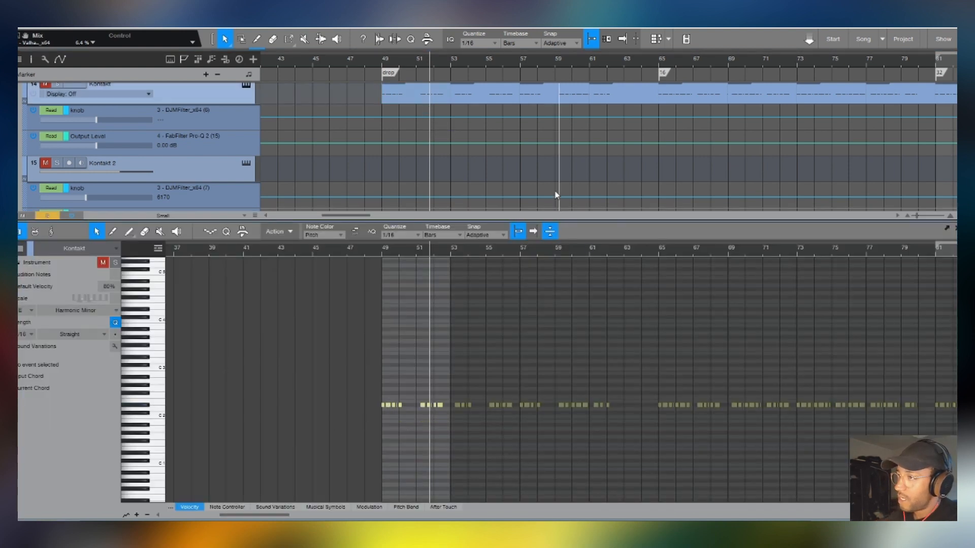
pyautogui.scroll(-3, 547, 188)
pyautogui.click(458, 173)
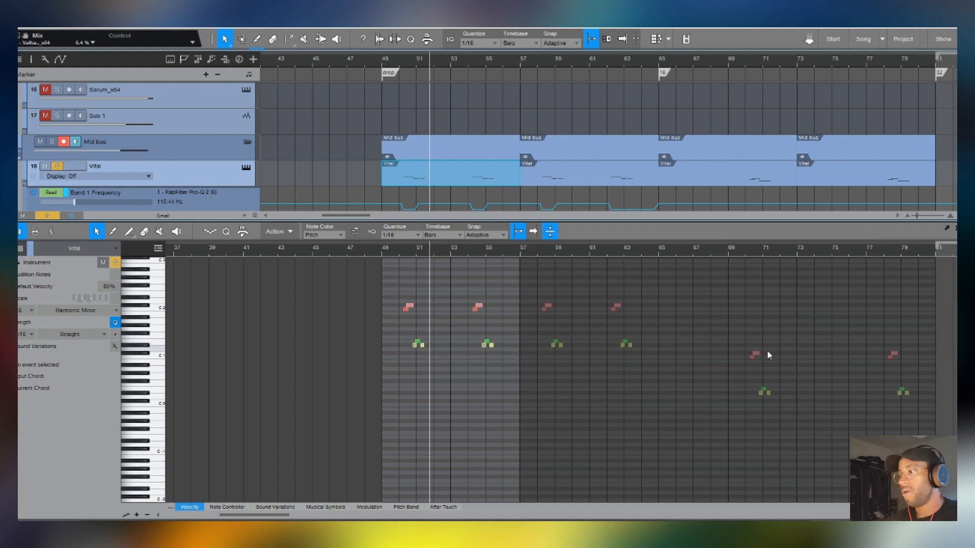
pyautogui.scroll(-4, 533, 249)
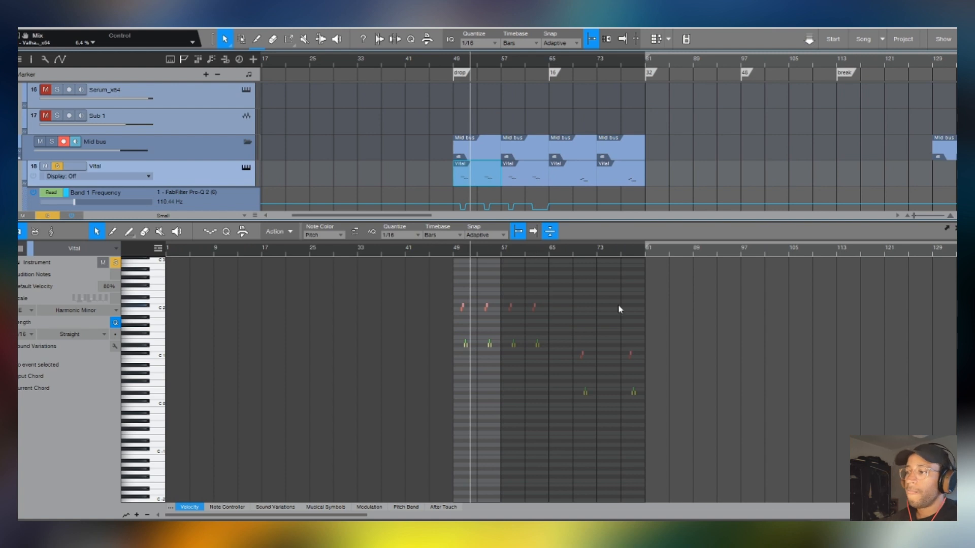
pyautogui.moveTo(674, 337); pyautogui.dragTo(537, 418)
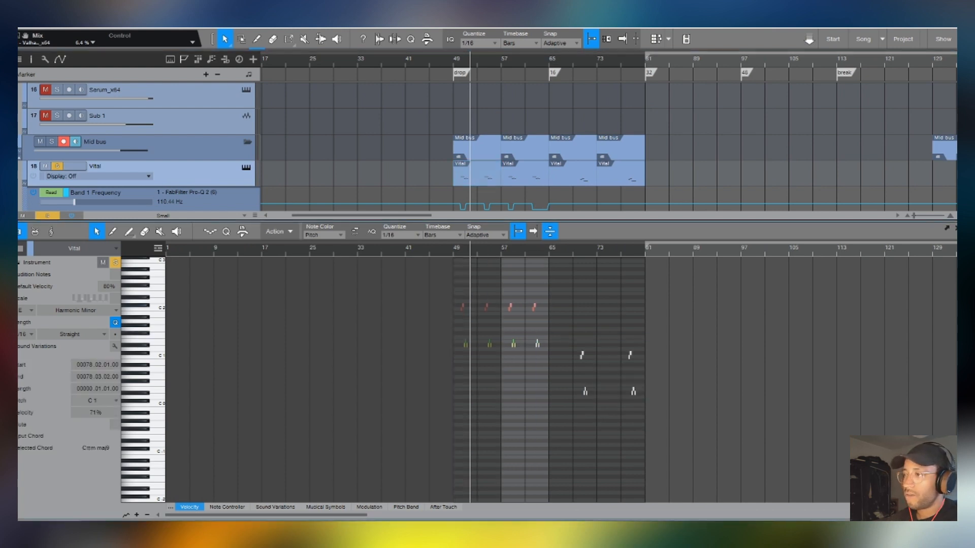
pyautogui.press('F2')
# - Play the soloed Vital phrase from about bar 70
pyautogui.click(553, 60)
pyautogui.click(574, 56)
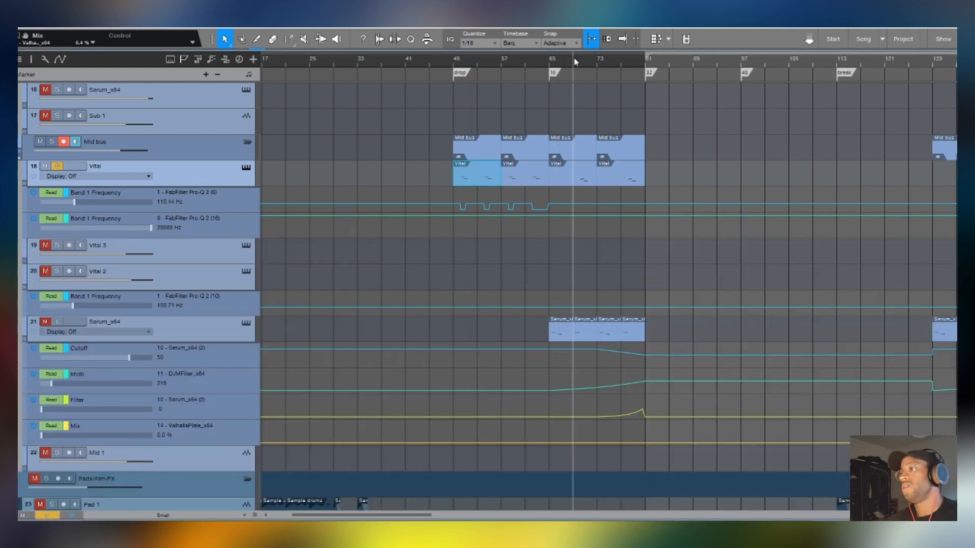
pyautogui.scroll(5, 573, 59)
pyautogui.click(628, 59)
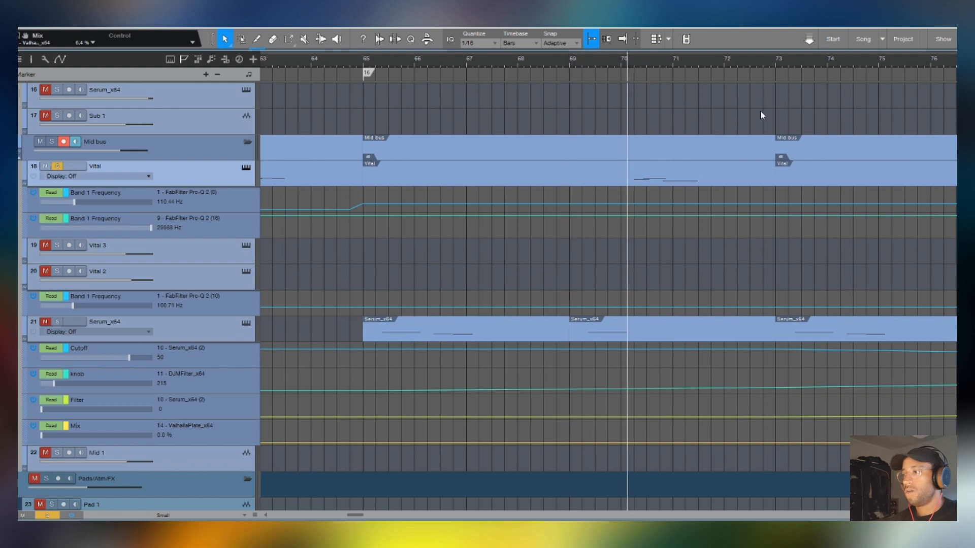
pyautogui.press('space')
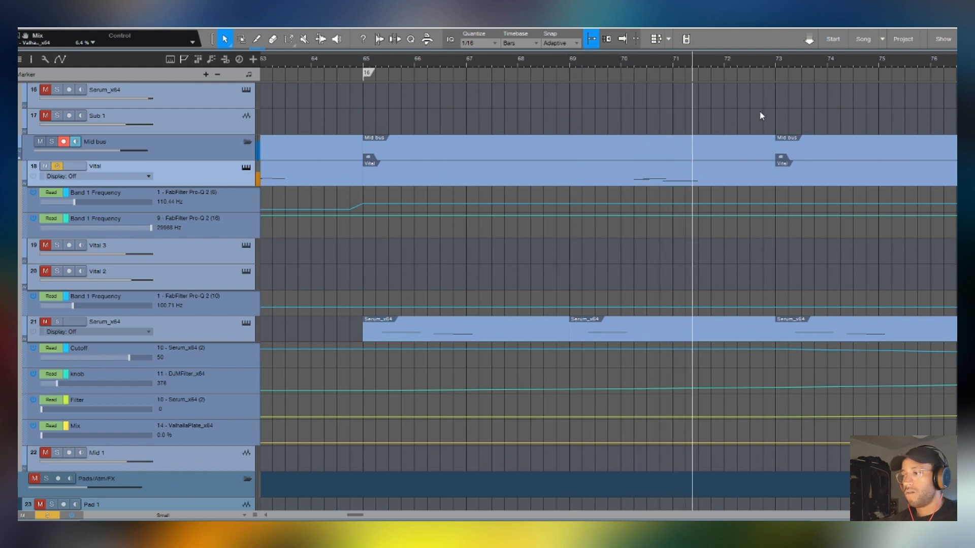
# - Examine the notes of Vital's clip at bar 161 in the piano roll and close the editor
pyautogui.scroll(-5, 631, 62)
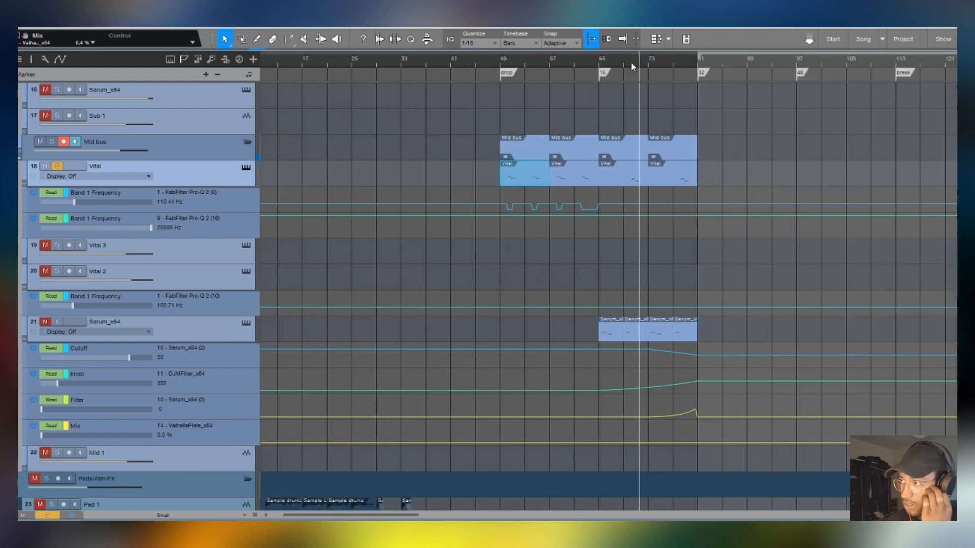
pyautogui.doubleClick(856, 178)
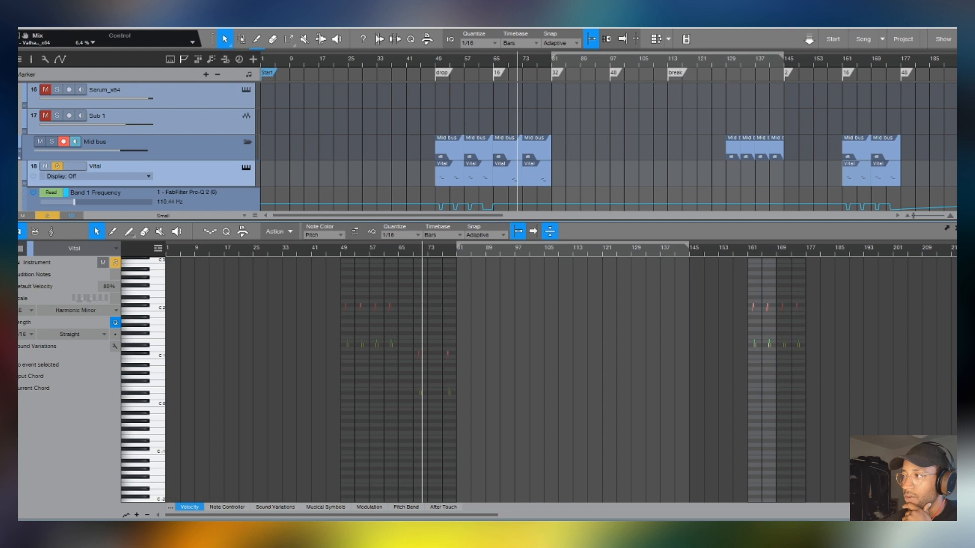
pyautogui.press('F2')
# - Select all clips on track 21, Serum_x64, and examine the notes of its bar 65 clip in the piano roll
pyautogui.scroll(-1, 686, 237)
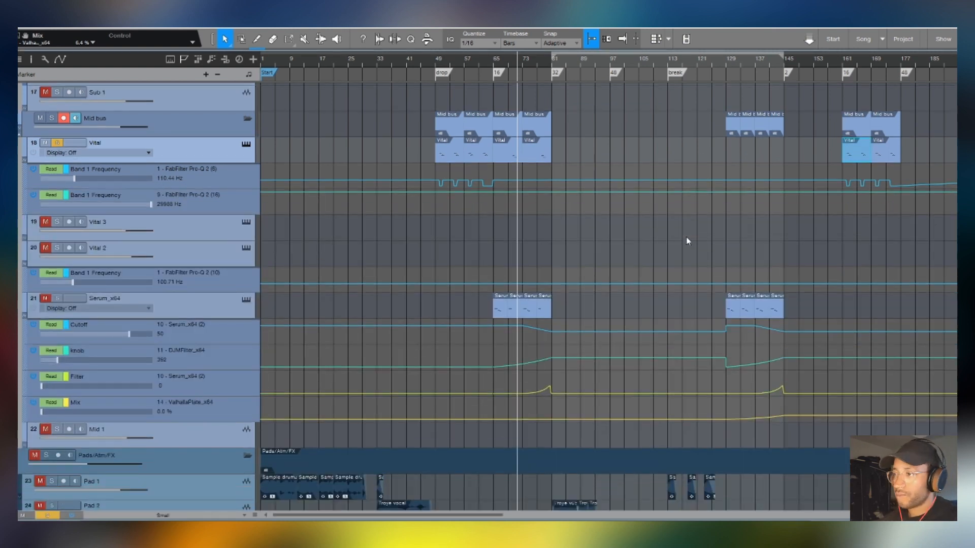
pyautogui.scroll(-1, 686, 236)
pyautogui.moveTo(857, 261); pyautogui.dragTo(437, 346)
pyautogui.click(437, 345)
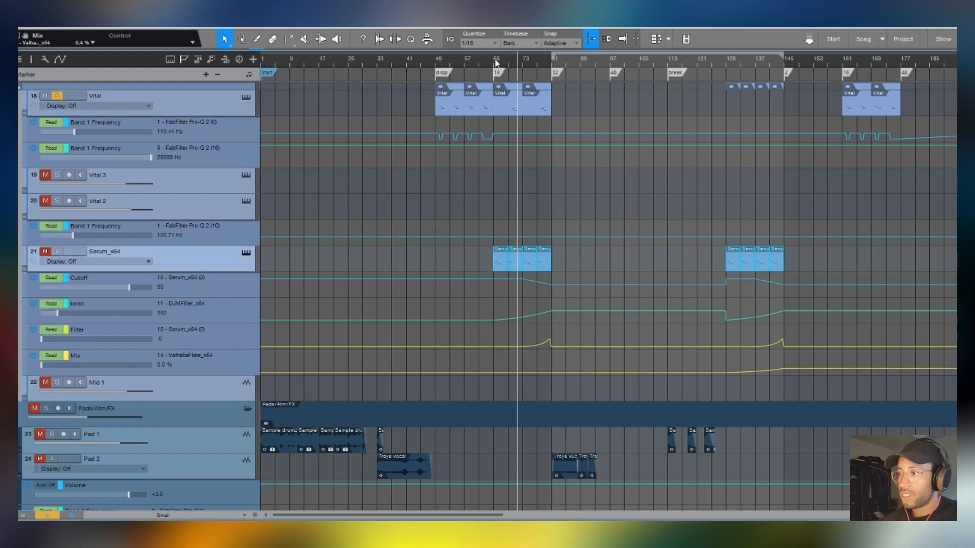
pyautogui.scroll(5, 496, 63)
pyautogui.doubleClick(521, 264)
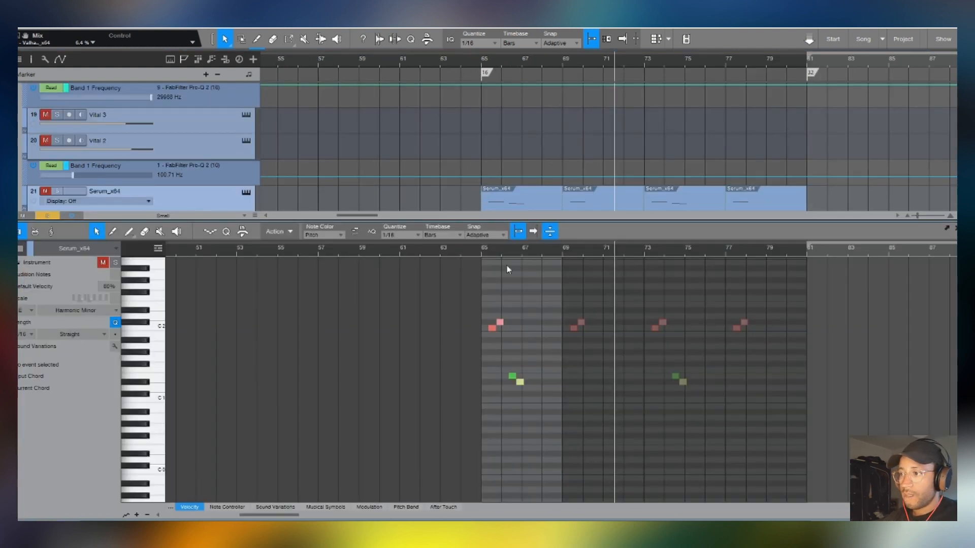
pyautogui.press('F2')
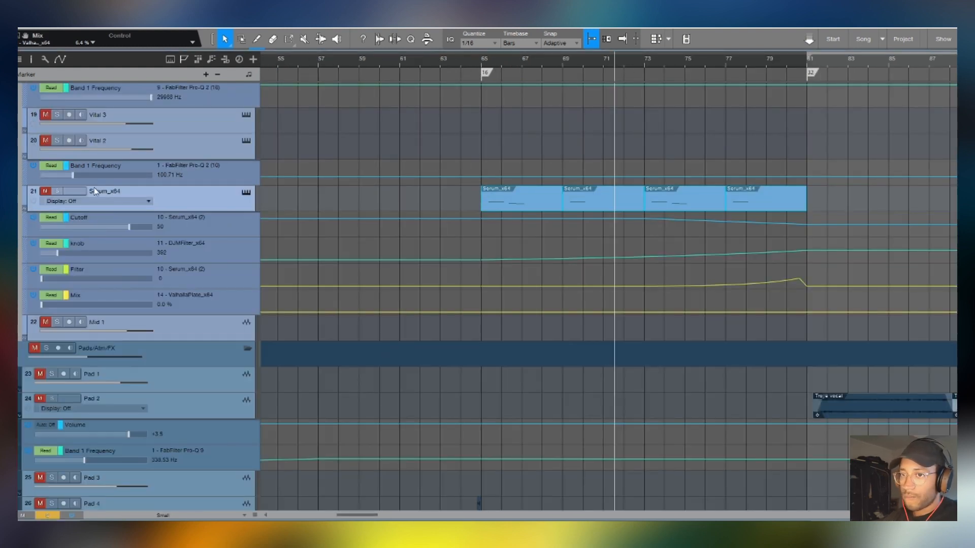
# - Solo track 21, Serum_x64, open its Serum instrument and move the window clear of the clips
pyautogui.click(244, 195)
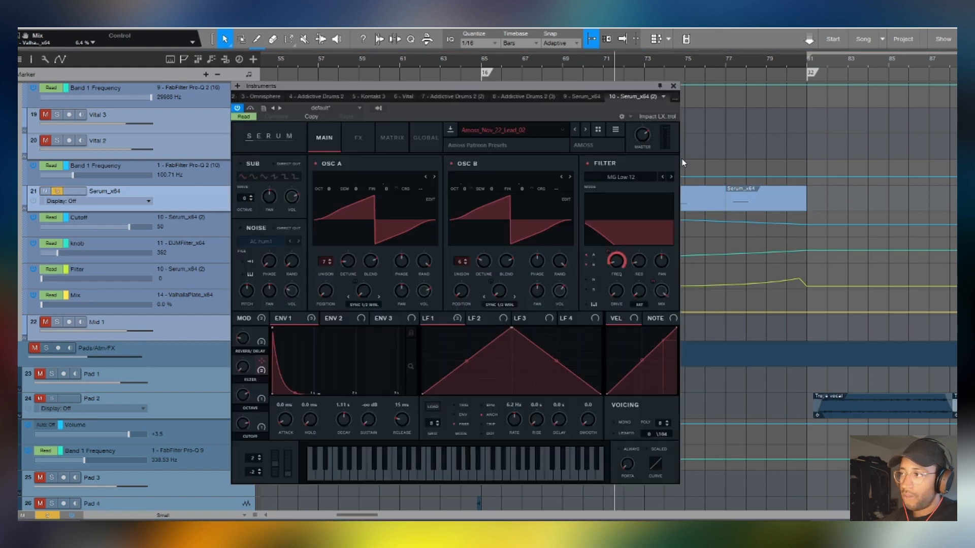
pyautogui.moveTo(578, 85); pyautogui.dragTo(849, 98)
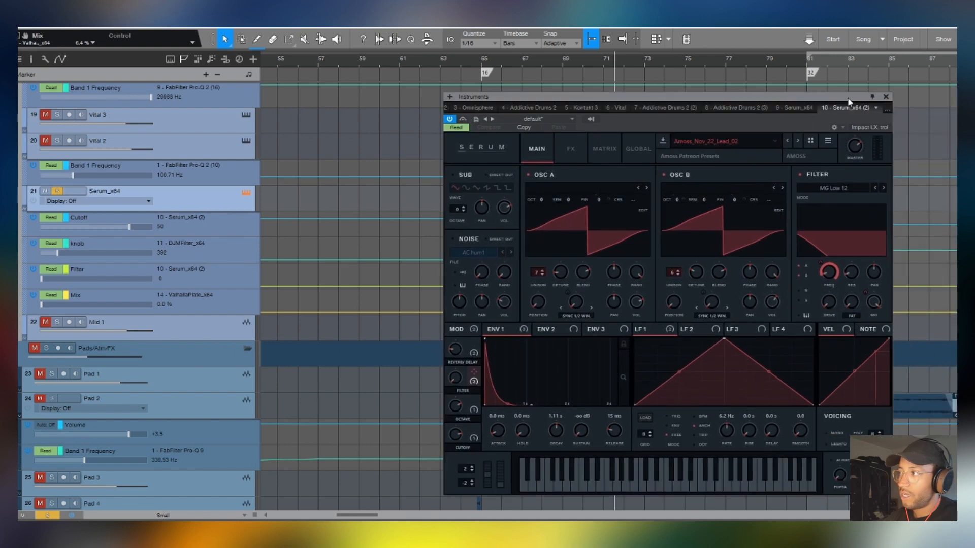
# - Close the Serum instrument window, show the mixer and expand the Serum_x64 (2) channel's inserts and sends
pyautogui.click(884, 97)
pyautogui.press('F3')
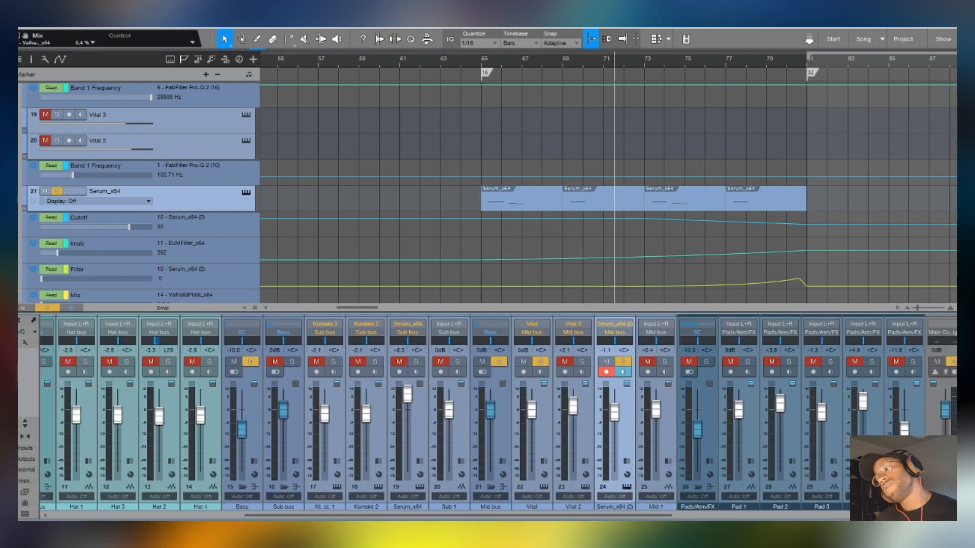
pyautogui.doubleClick(631, 420)
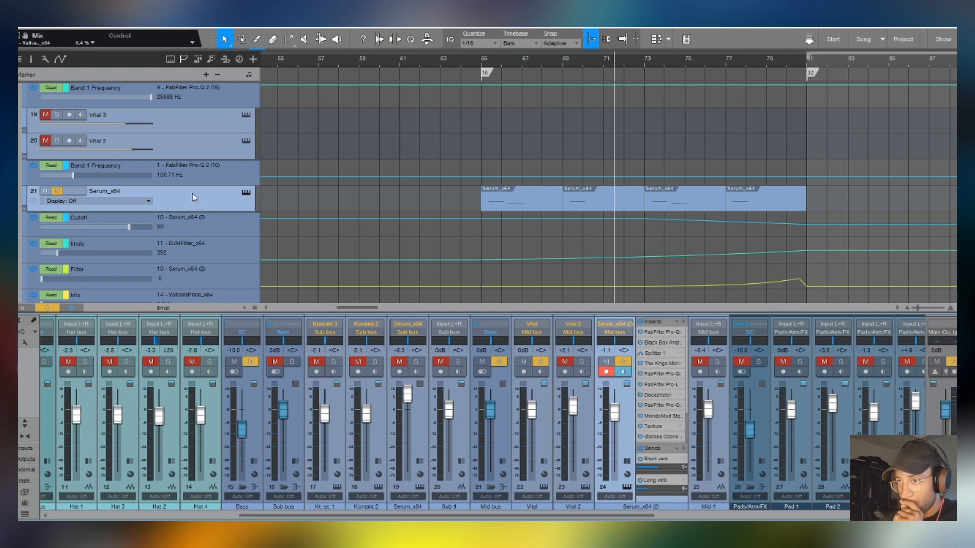
pyautogui.scroll(2, 193, 197)
pyautogui.scroll(-3, 327, 59)
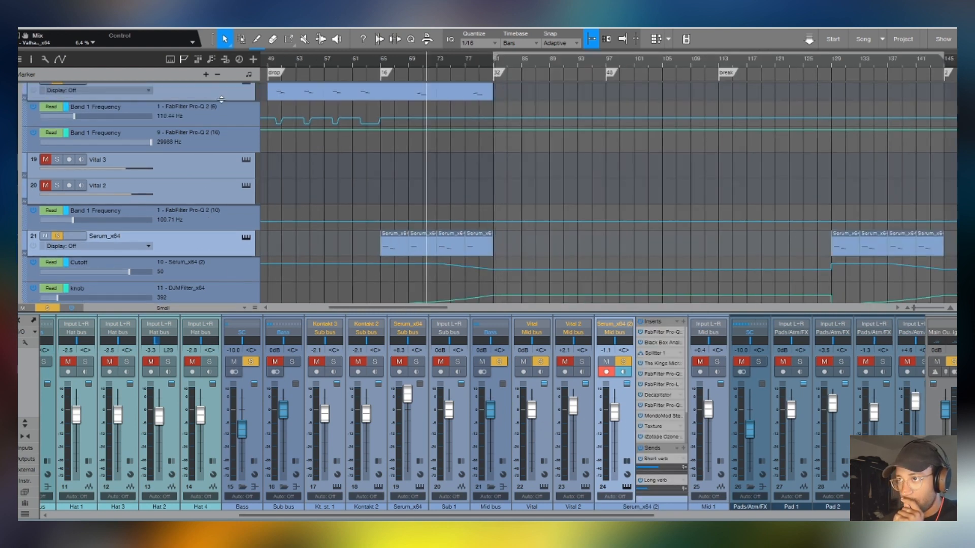
# - Expand the Vital channel's inserts and sends for comparison, and reselect track 21, Serum_x64
pyautogui.click(547, 410)
pyautogui.doubleClick(548, 414)
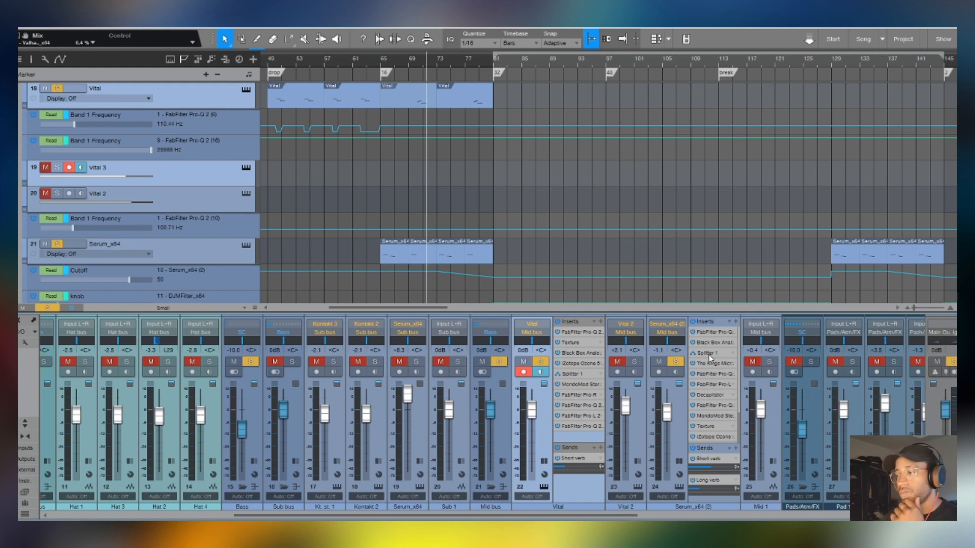
pyautogui.click(231, 260)
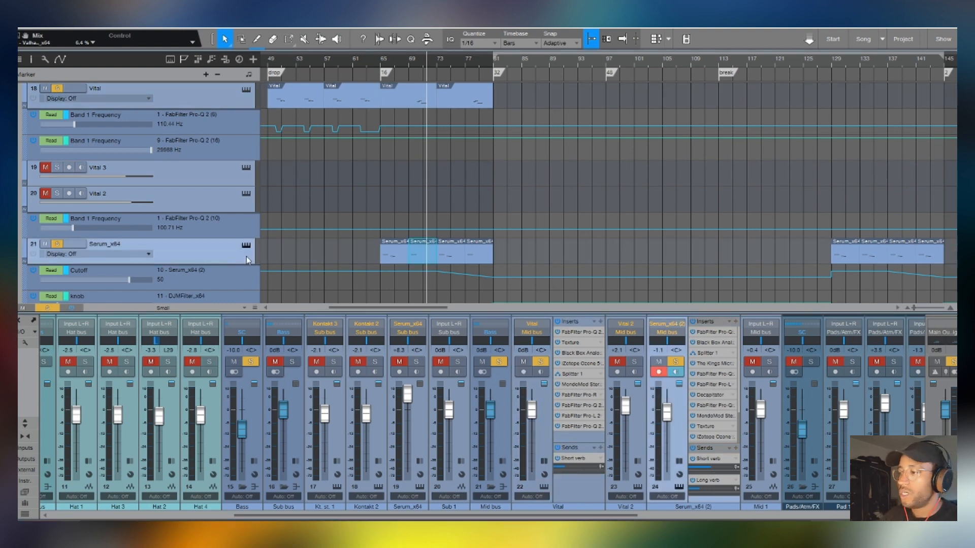
# - Inspect The King's Microphones and Decapitator inserts on the Serum_x64 (2) channel, closing each plug-in window
pyautogui.click(707, 364)
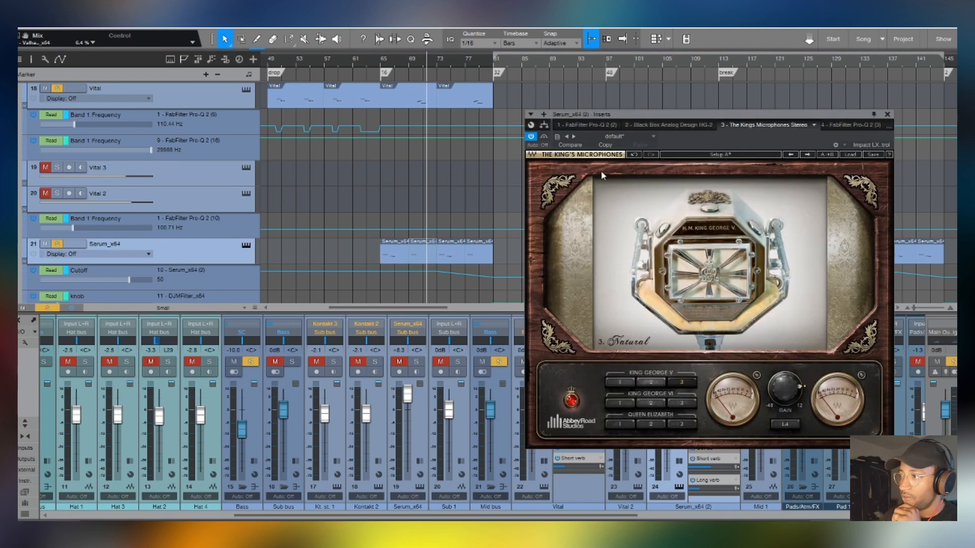
pyautogui.click(888, 114)
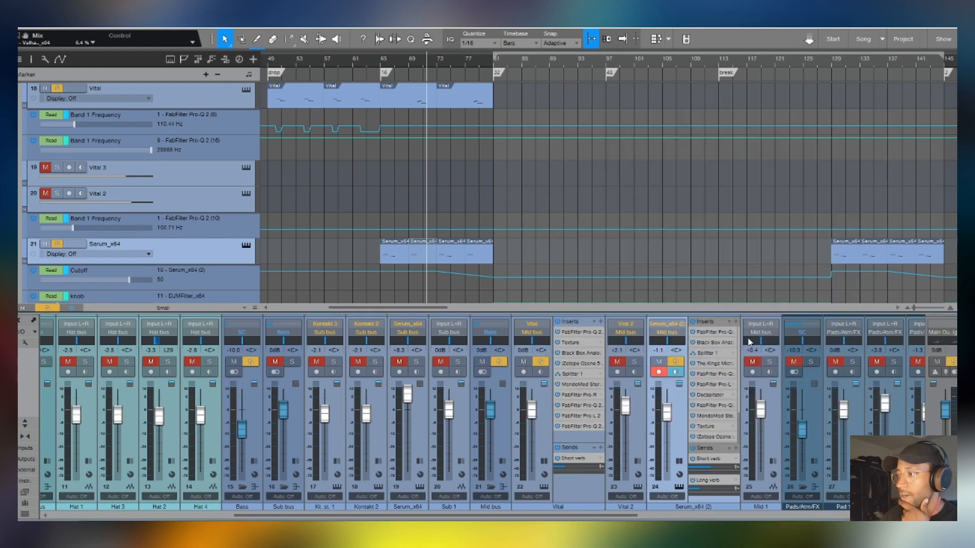
pyautogui.click(711, 396)
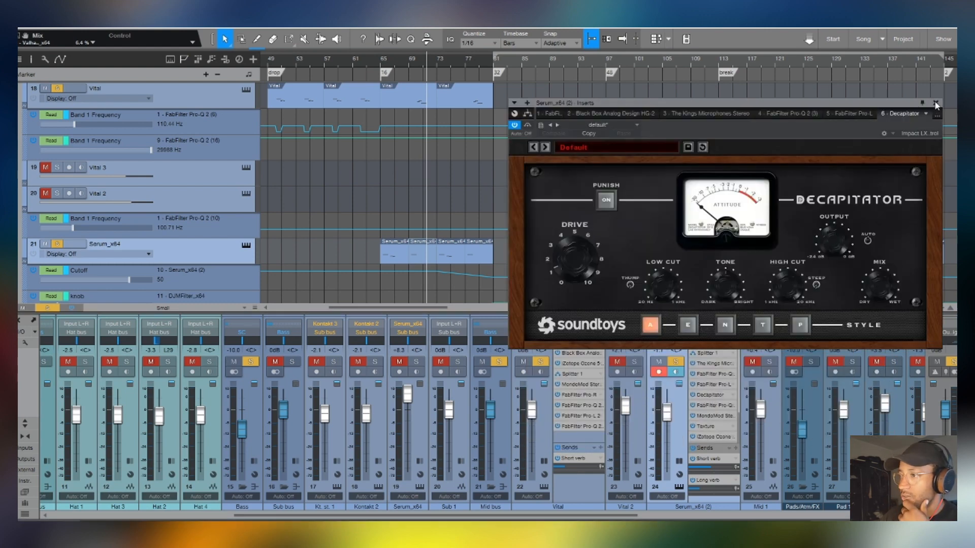
pyautogui.click(936, 103)
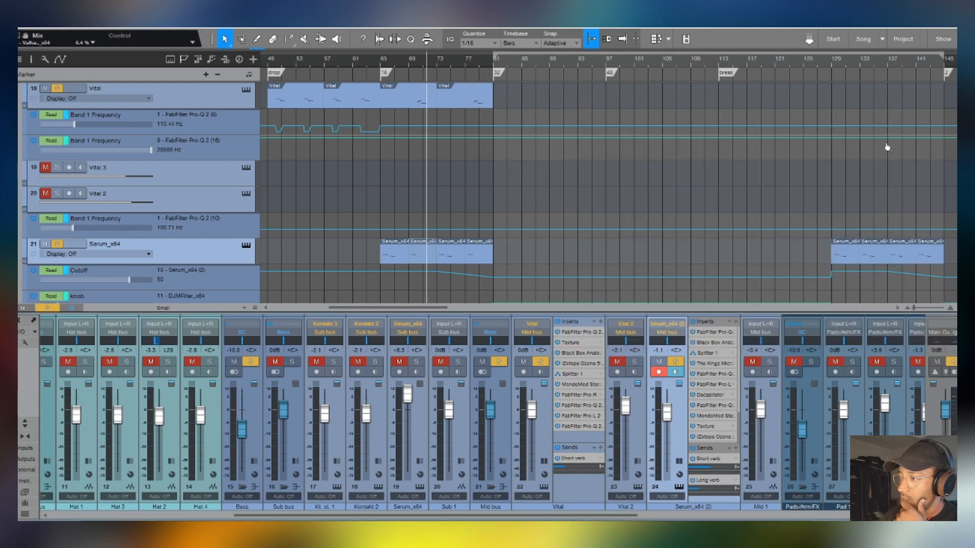
# - Inspect the Texture insert on the Serum_x64 (2) channel and close its window
pyautogui.scroll(-2, 711, 411)
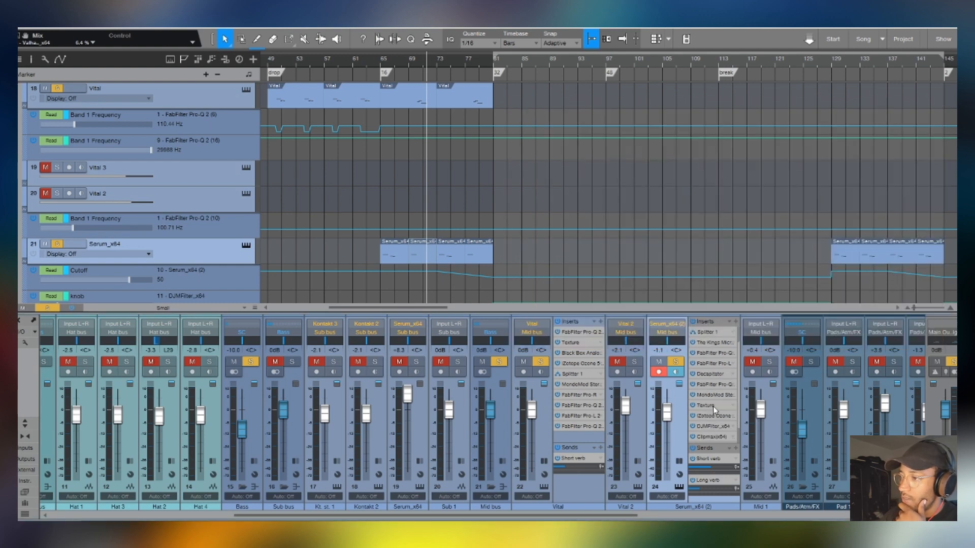
pyautogui.click(712, 406)
pyautogui.click(857, 28)
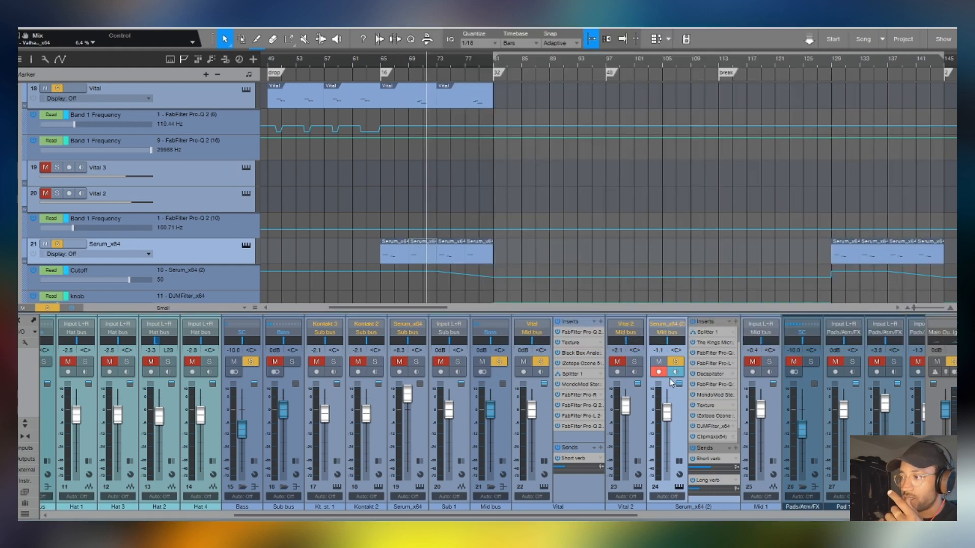
# - Inspect the iZotope Ozone 5 Imager and DJMFilter inserts of Serum_x64 (2) alongside track 21's automation lanes
pyautogui.scroll(2, 706, 371)
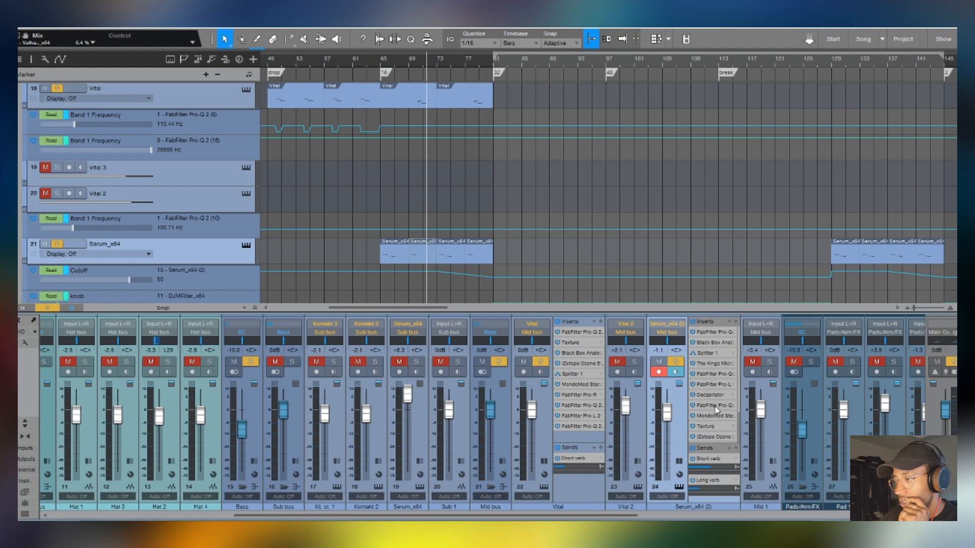
pyautogui.scroll(-3, 715, 409)
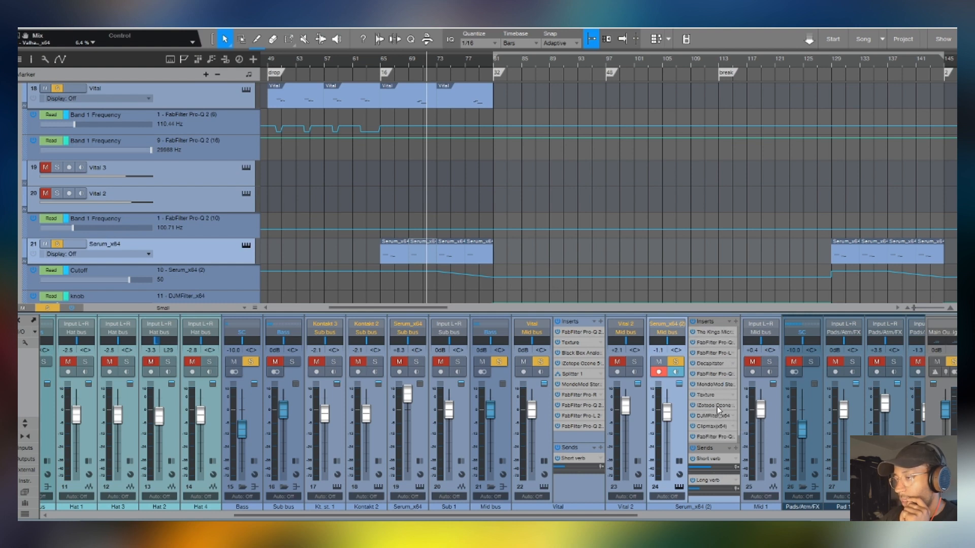
pyautogui.click(717, 406)
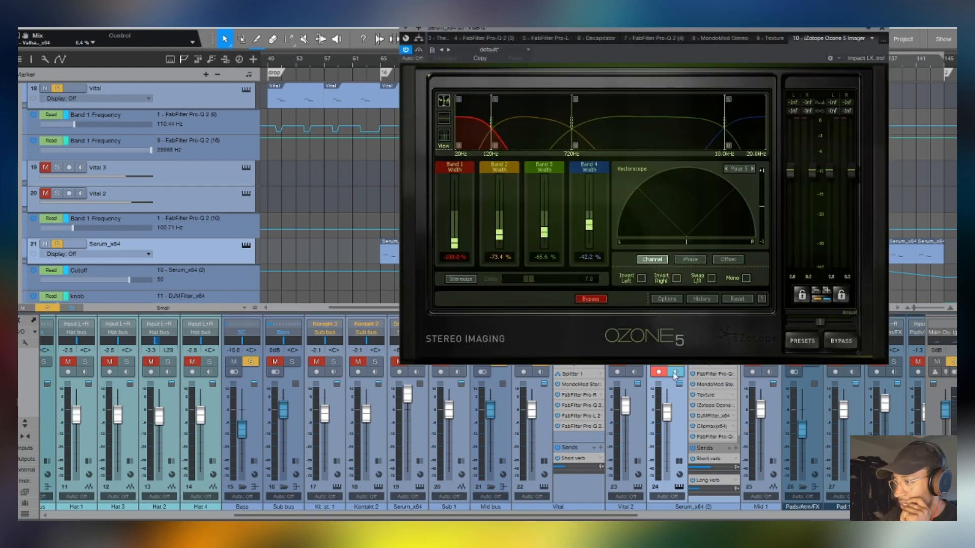
pyautogui.click(720, 416)
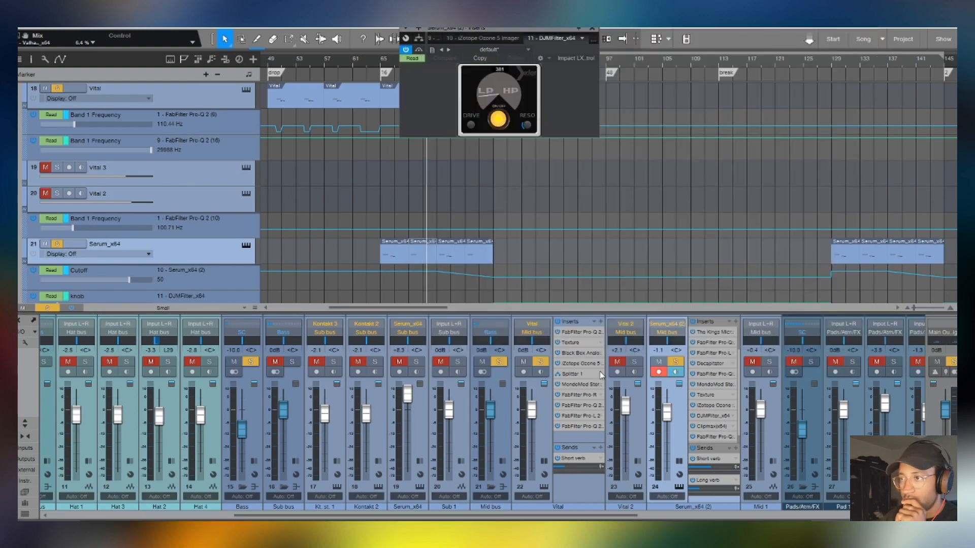
pyautogui.scroll(-3, 447, 255)
pyautogui.scroll(-1, 447, 254)
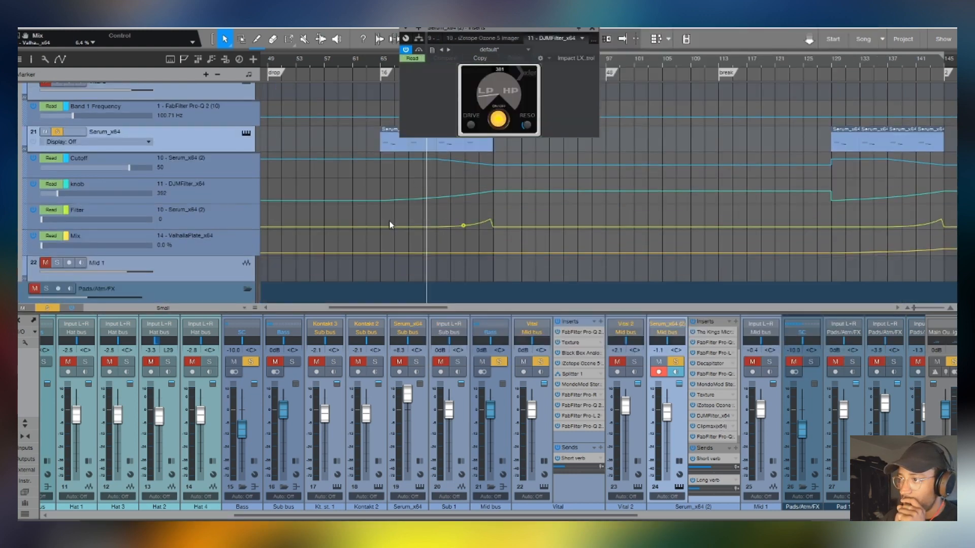
# - Inspect the Clipmax, last FabFilter Pro-Q 2 and ValhallaPlate inserts of Serum_x64 (2), and close the plug-in window
pyautogui.click(710, 426)
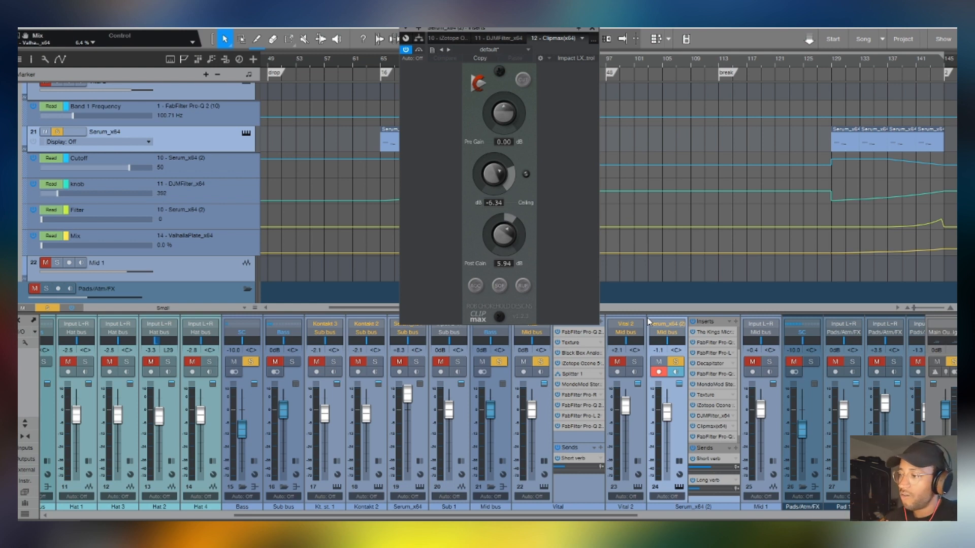
pyautogui.scroll(-1, 720, 441)
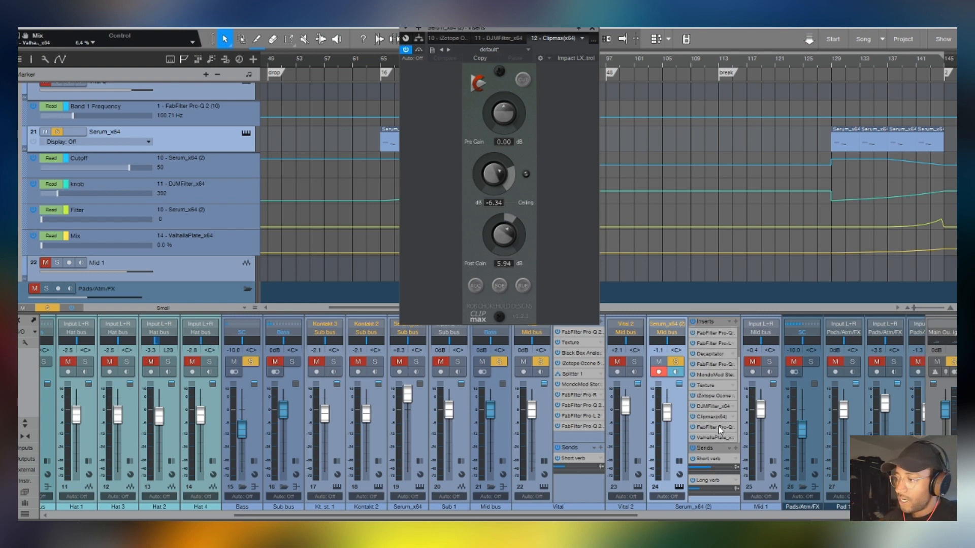
pyautogui.click(718, 427)
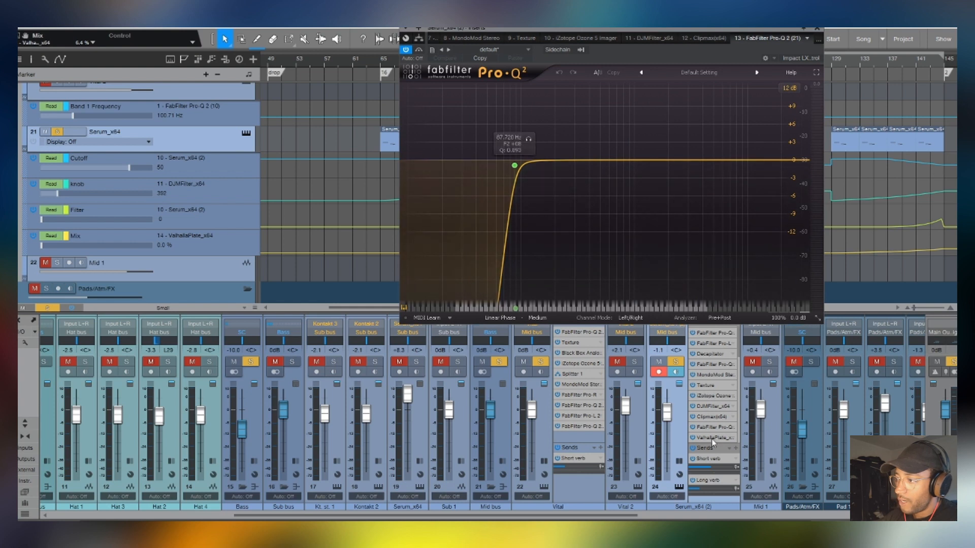
pyautogui.click(712, 438)
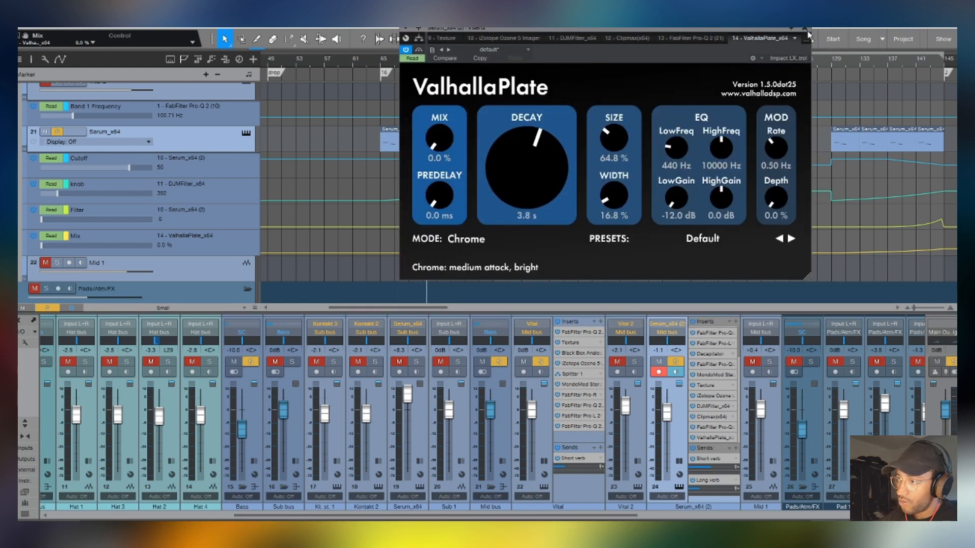
pyautogui.click(807, 32)
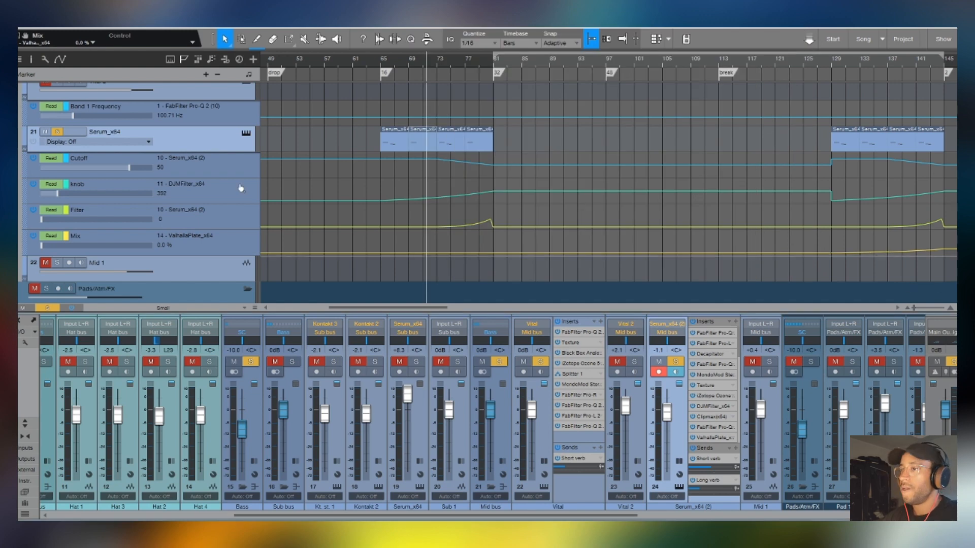
# - Examine track 21's Cutoff, Filter and knob automation, and play its part from bar 65 and from about bar 77
pyautogui.click(385, 61)
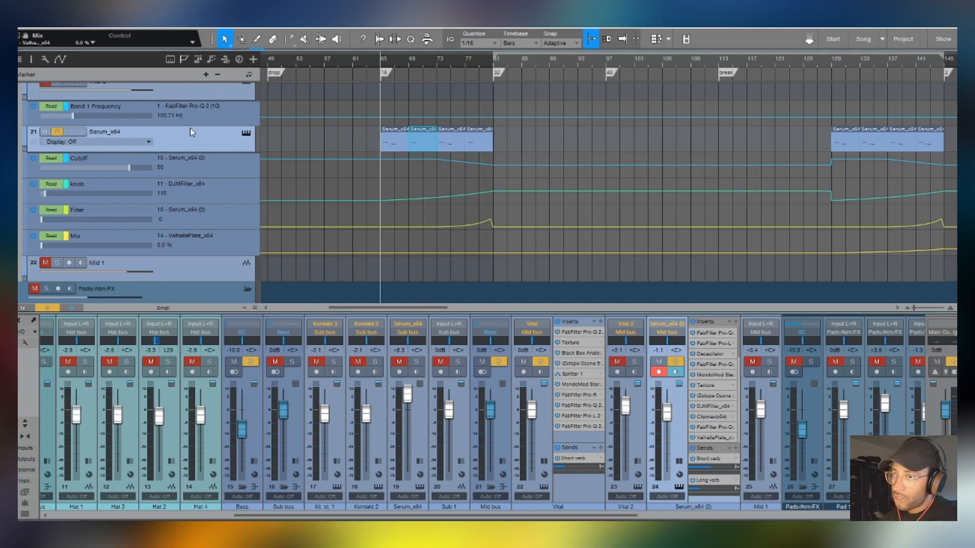
pyautogui.click(226, 171)
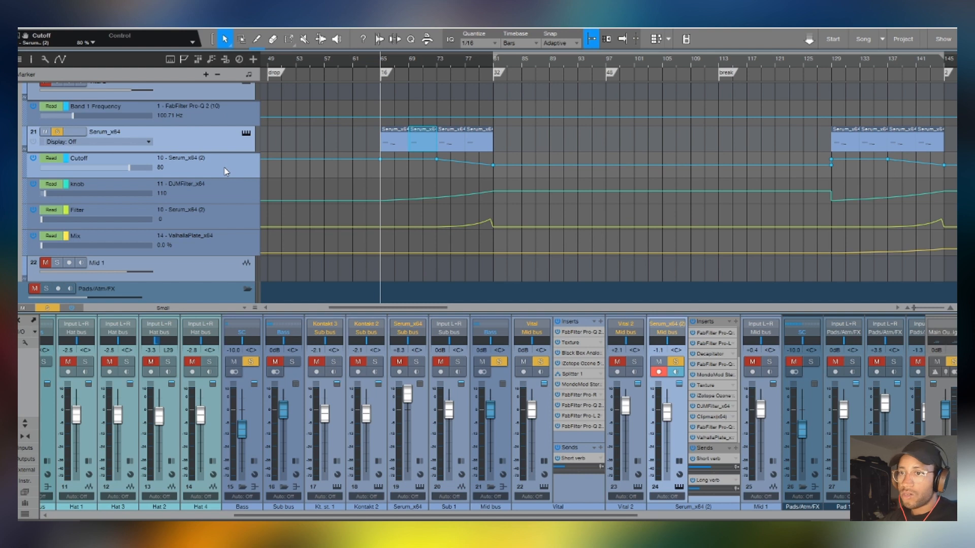
pyautogui.click(223, 211)
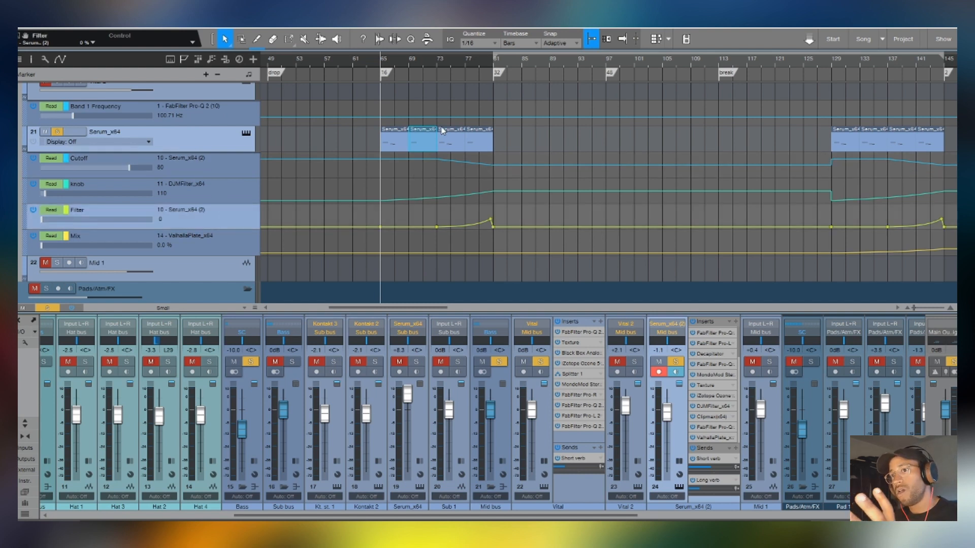
pyautogui.click(233, 196)
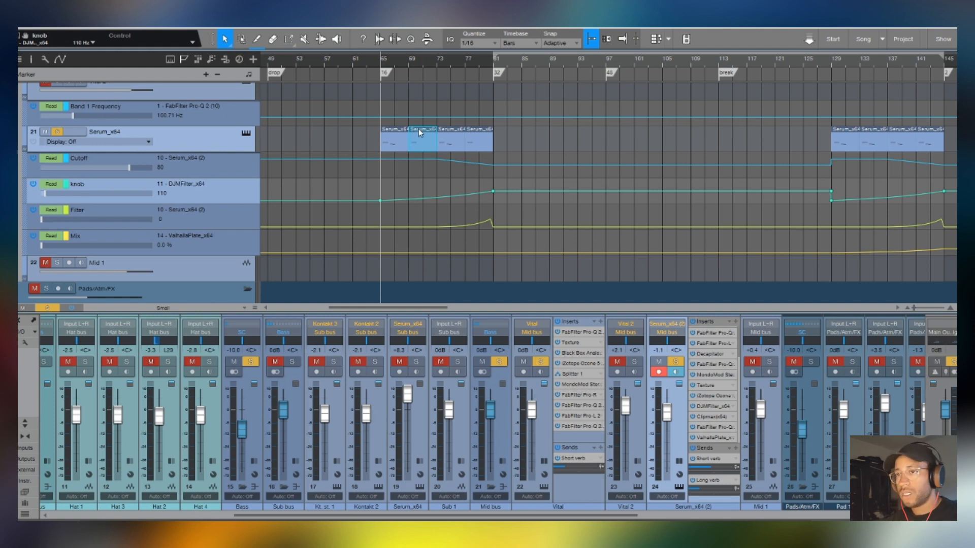
pyautogui.press('space')
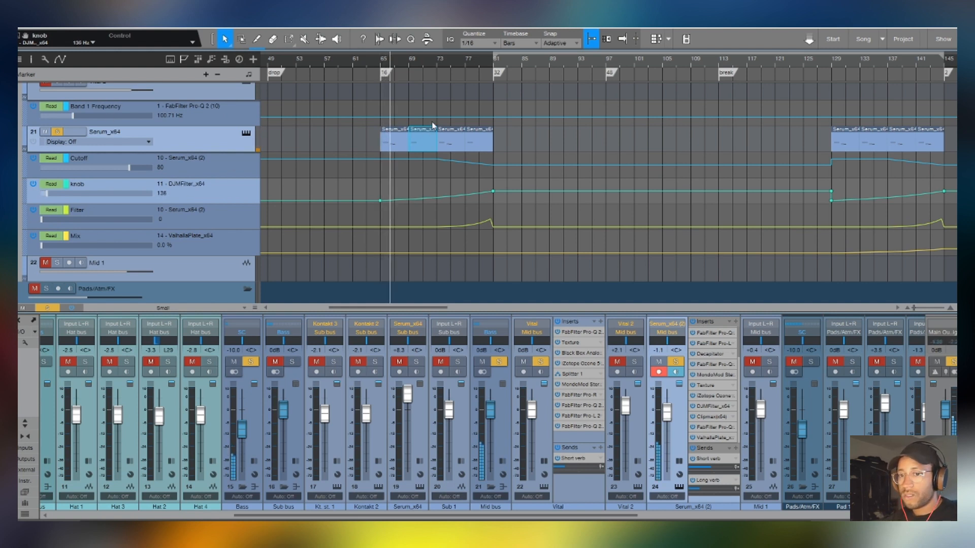
pyautogui.click(467, 60)
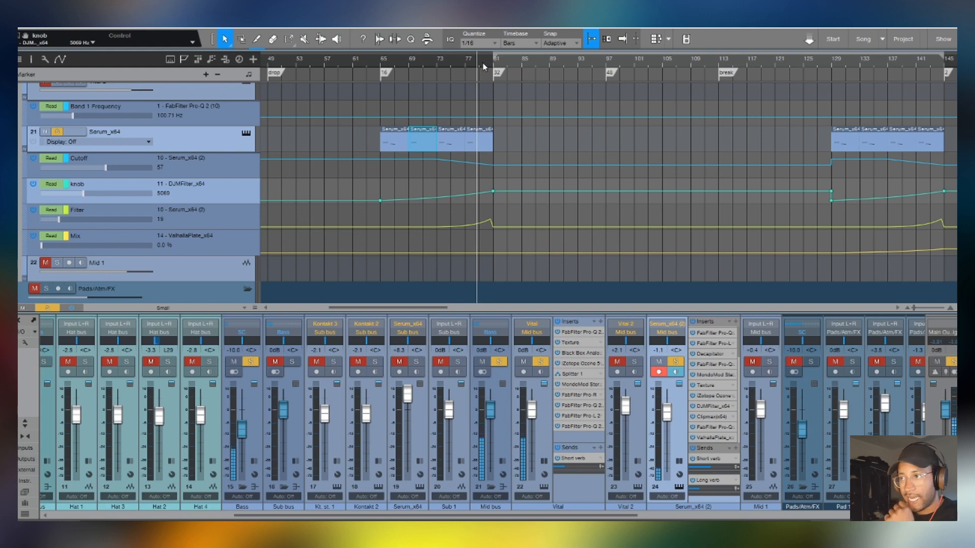
# - Collapse the expanded Vital and Serum_x64 (2) channels and hide the mixer
pyautogui.scroll(3, 558, 178)
pyautogui.doubleClick(589, 496)
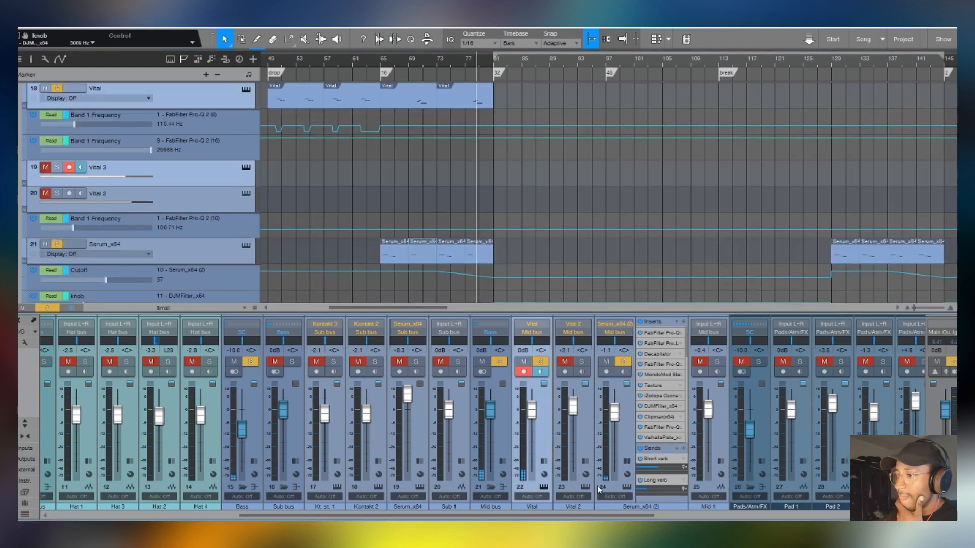
pyautogui.doubleClick(627, 437)
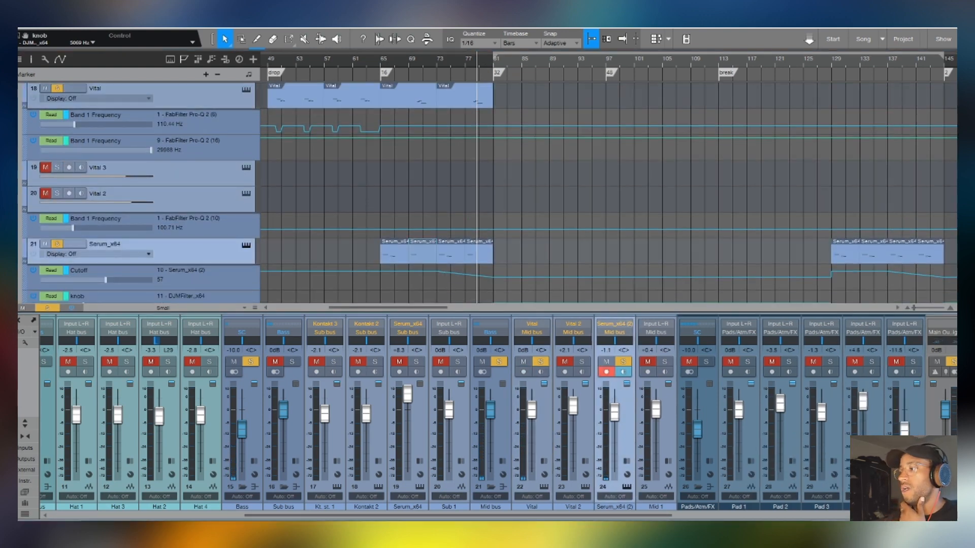
pyautogui.press('F3')
# - Compare the note placement in the Kontakt sub clips with the Vital clips around bars 55 to 66
pyautogui.scroll(8, 531, 250)
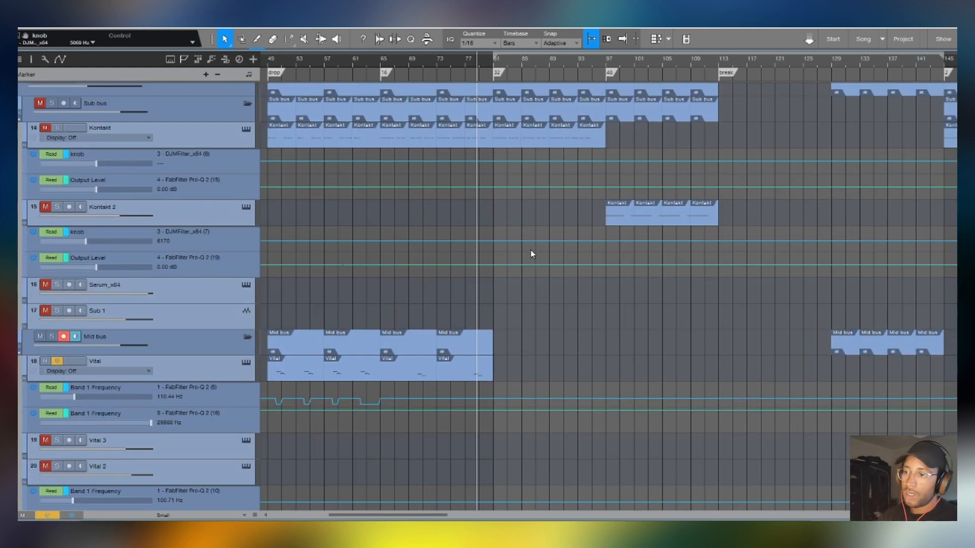
pyautogui.click(304, 136)
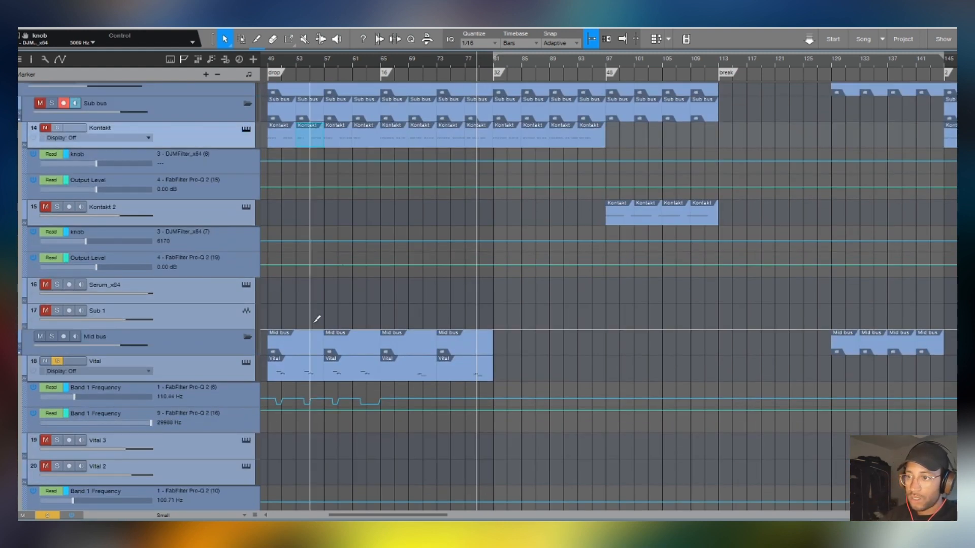
pyautogui.click(309, 375)
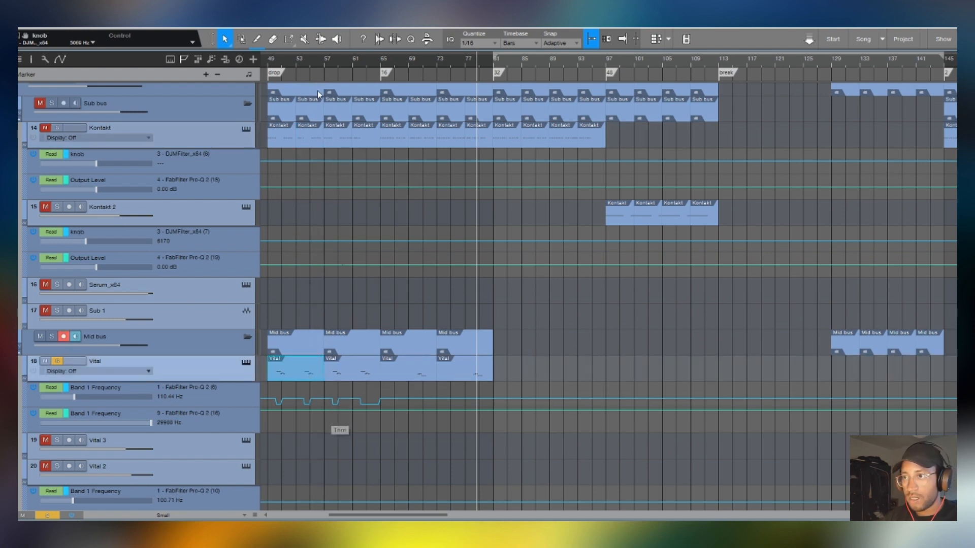
pyautogui.moveTo(312, 57); pyautogui.dragTo(278, 68)
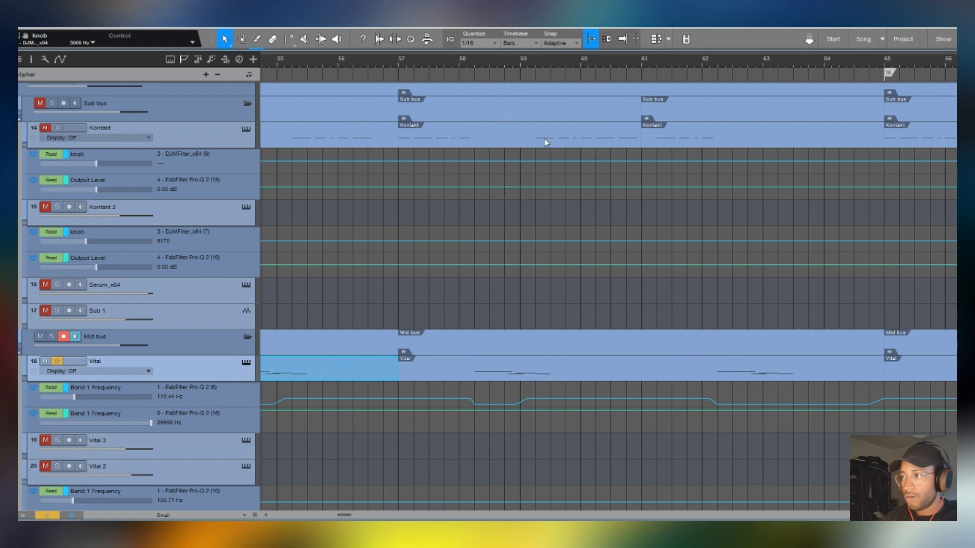
pyautogui.moveTo(529, 169); pyautogui.dragTo(554, 131)
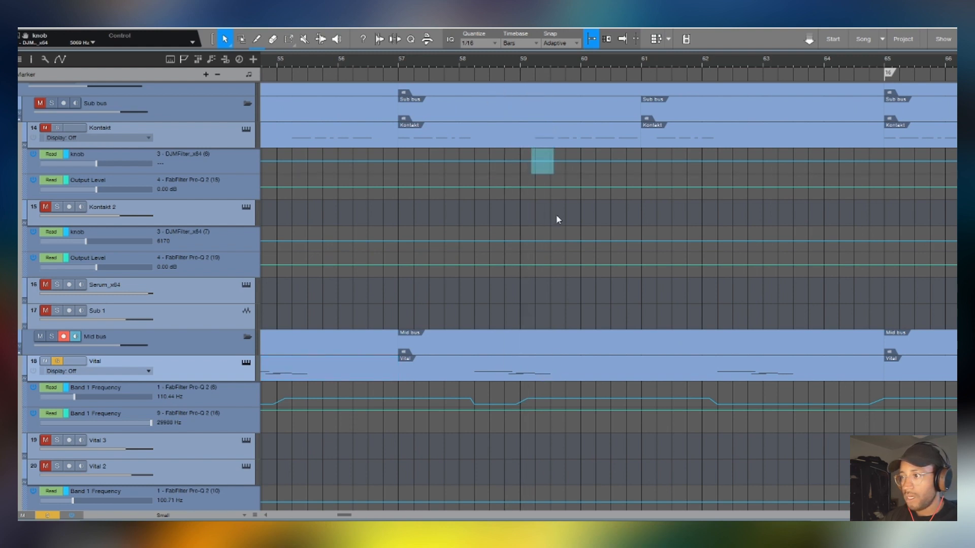
pyautogui.moveTo(556, 216); pyautogui.dragTo(546, 364)
pyautogui.scroll(-7, 385, 66)
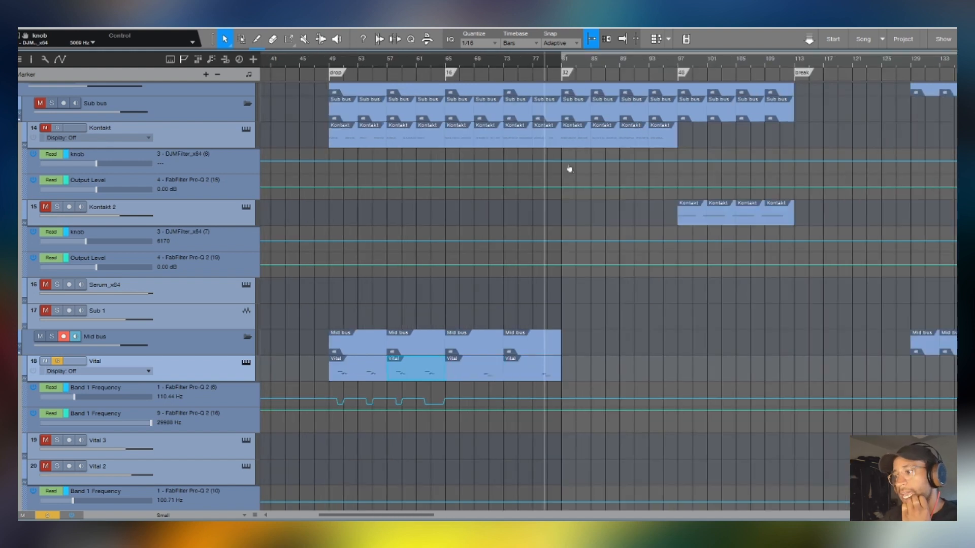
# - Compare the note placement in the Vital and Serum_x64 clips between bars 65 and 81
pyautogui.scroll(-6, 571, 169)
pyautogui.moveTo(604, 219); pyautogui.dragTo(445, 388)
pyautogui.scroll(3, 509, 62)
pyautogui.scroll(3, 509, 62)
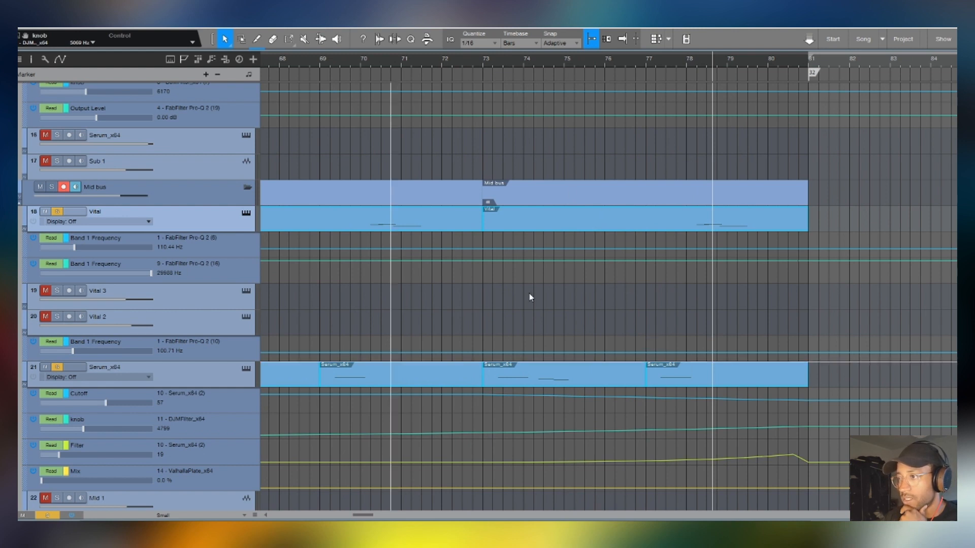
pyautogui.scroll(-3, 402, 50)
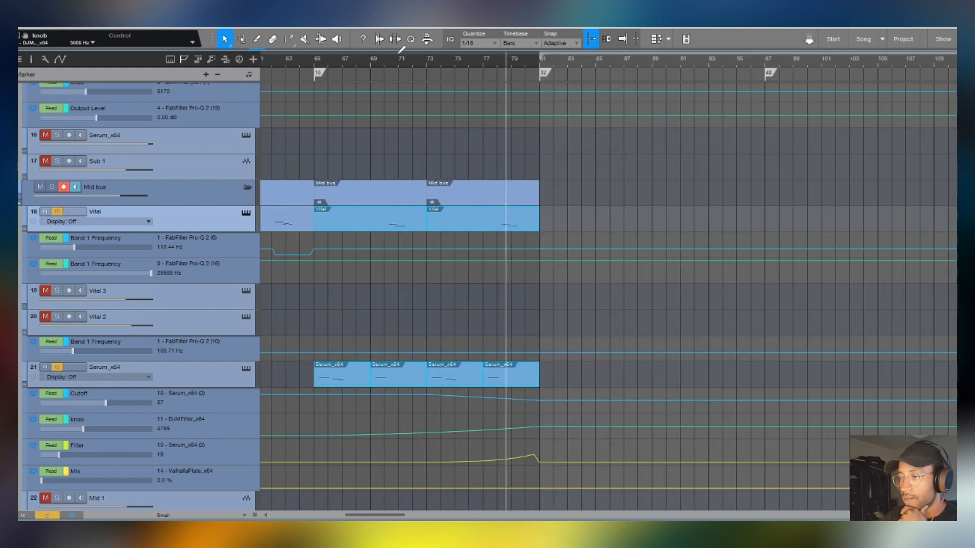
# - Examine the second drop's bass clips and compare the Kontakt notes with the Vital notes around bars 161 to 169
pyautogui.scroll(-3, 401, 50)
pyautogui.scroll(2, 869, 59)
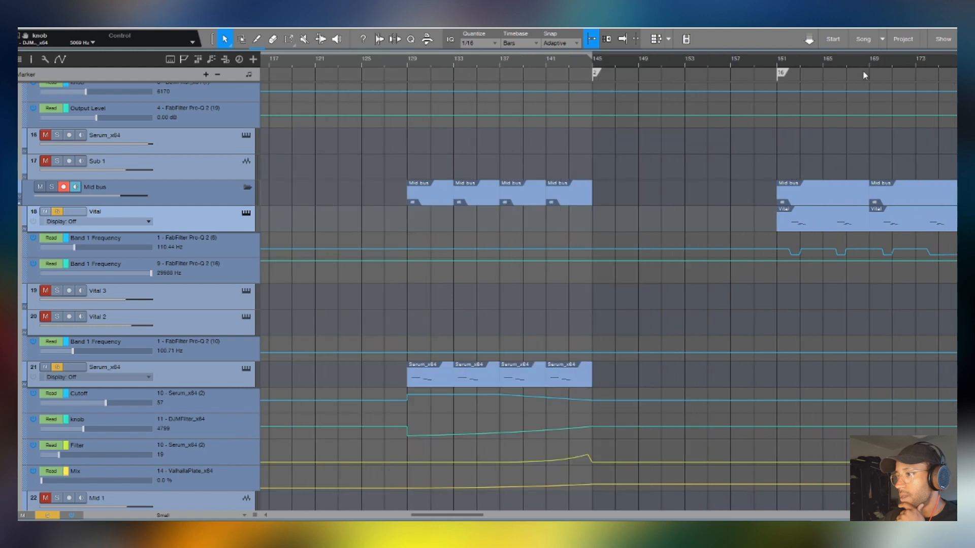
pyautogui.scroll(-3, 544, 72)
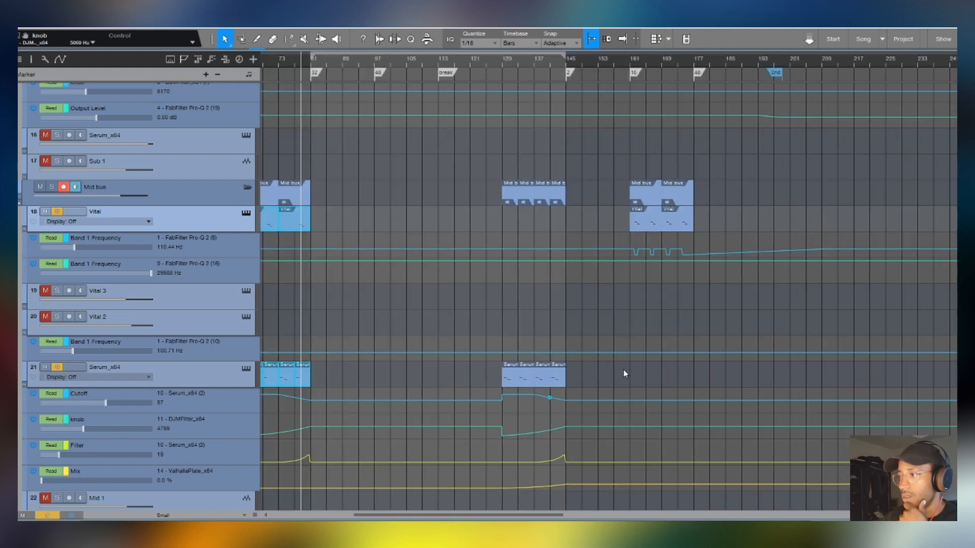
pyautogui.scroll(6, 629, 366)
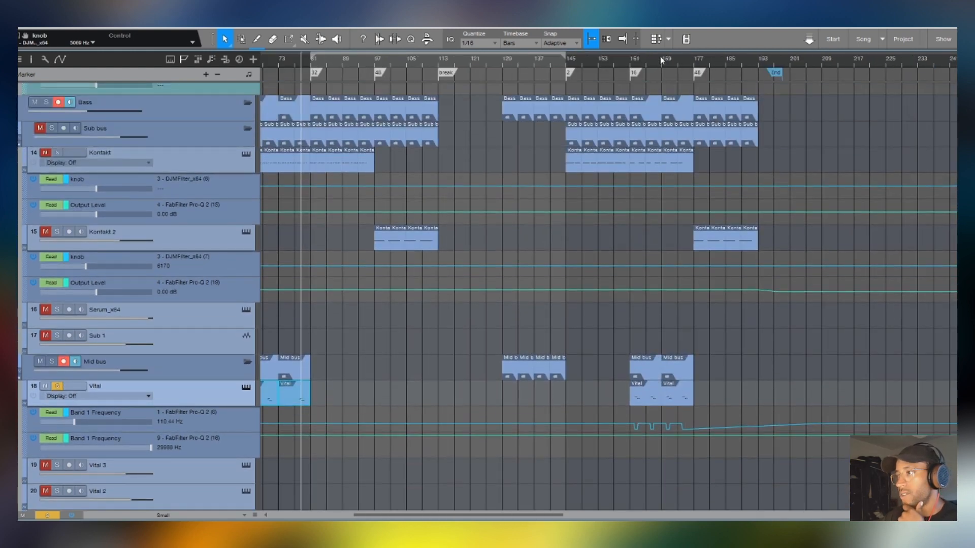
pyautogui.scroll(6, 661, 57)
pyautogui.moveTo(680, 490); pyautogui.dragTo(279, 147)
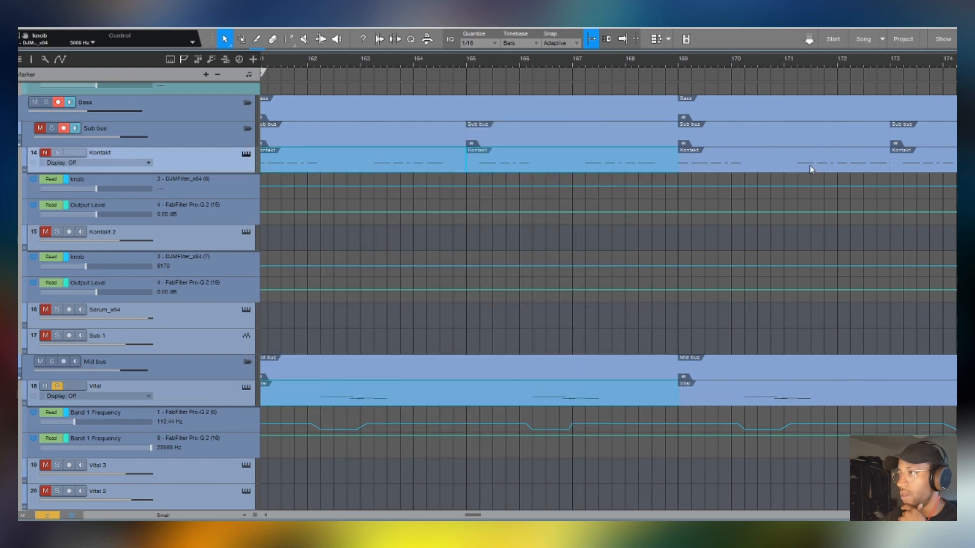
pyautogui.scroll(-8, 644, 54)
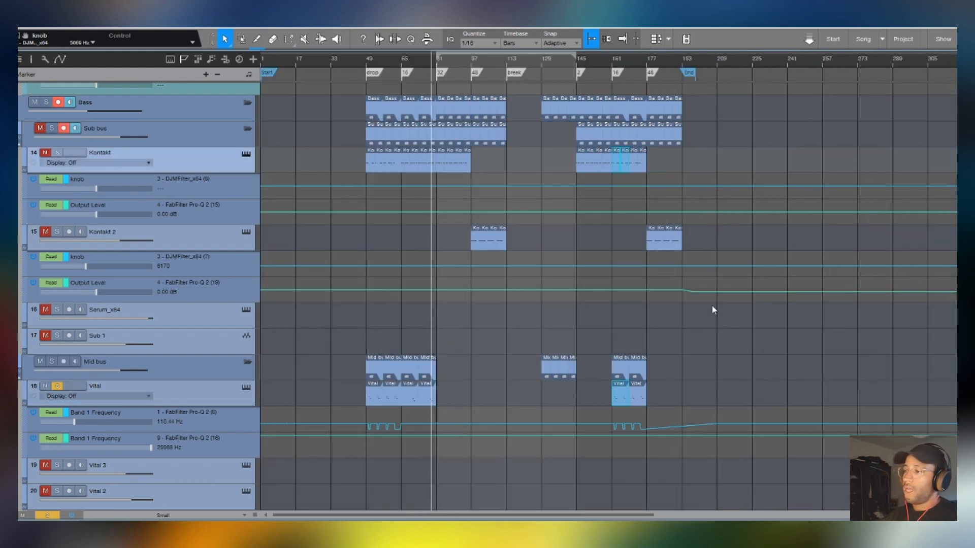
pyautogui.click(723, 325)
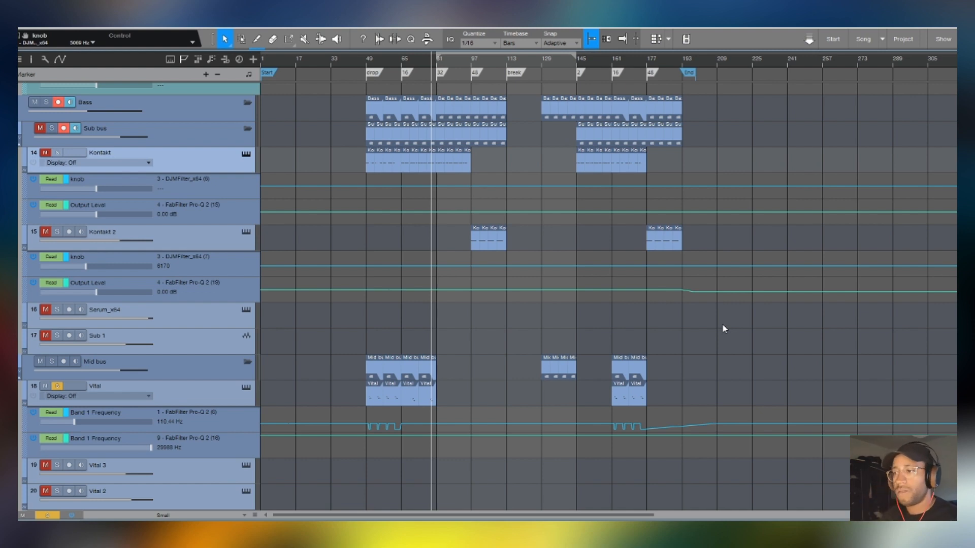
# - Look through the Pads/Atm/FX tracks and single out the Omnisphere, Diva and Strings clips on tracks 27 to 32
pyautogui.scroll(-6, 722, 326)
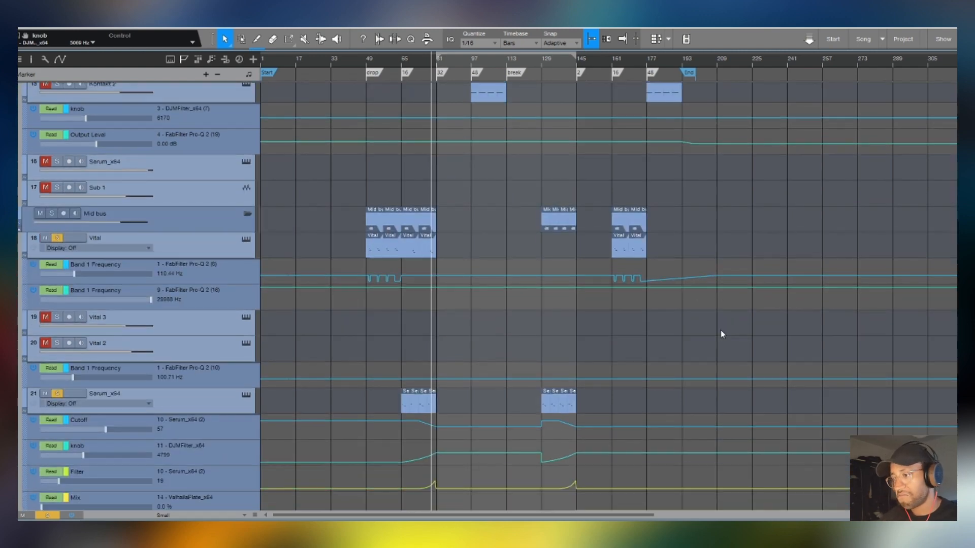
pyautogui.scroll(-14, 721, 330)
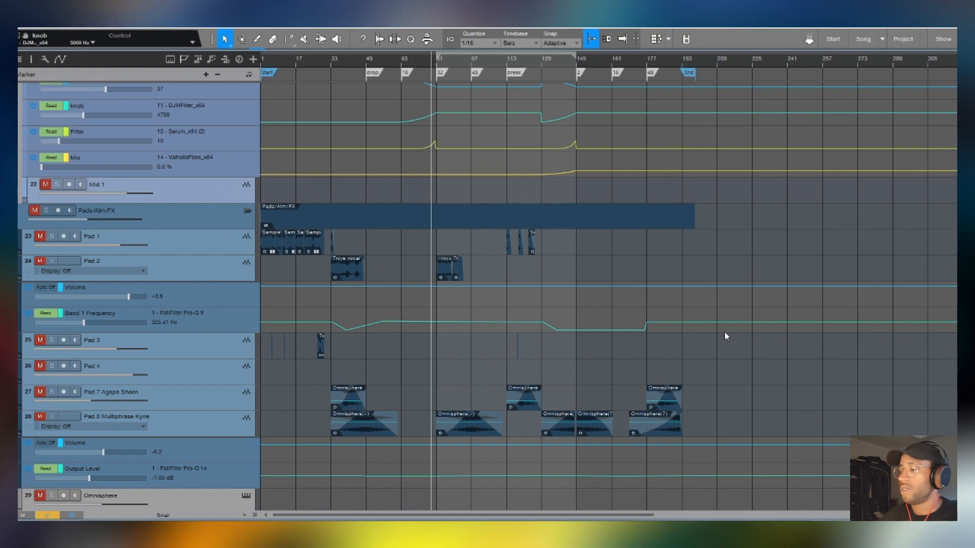
pyautogui.scroll(-7, 724, 331)
pyautogui.scroll(-1, 724, 332)
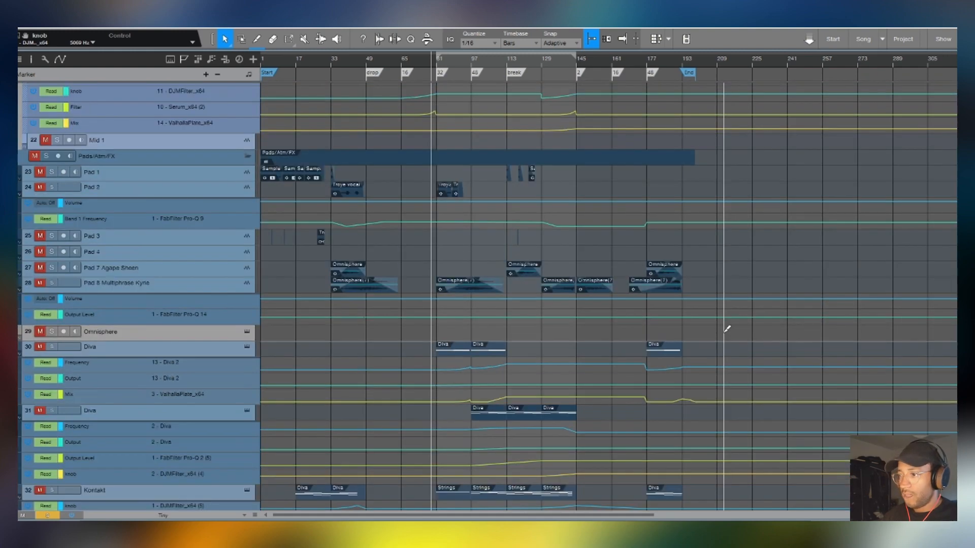
pyautogui.scroll(-4, 722, 334)
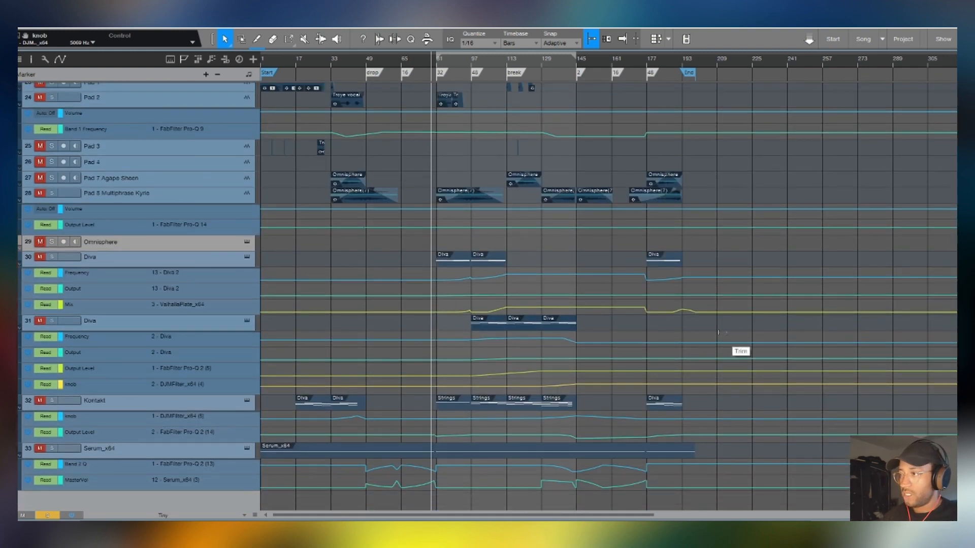
pyautogui.moveTo(720, 172); pyautogui.dragTo(208, 403)
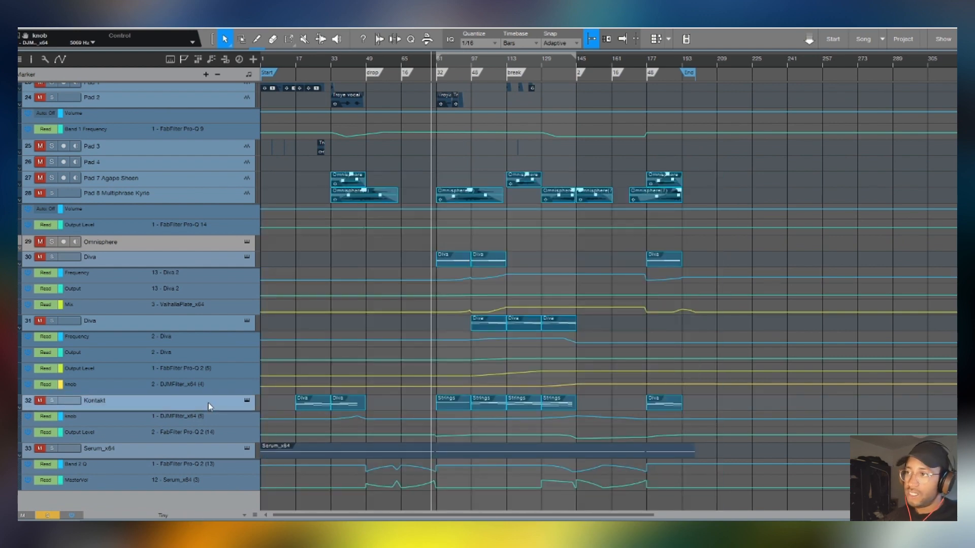
# - Single out the sample clips on Pad 1, Pad 2 and Pad 3, and check their channels in the mixer
pyautogui.scroll(3, 211, 397)
pyautogui.moveTo(586, 169); pyautogui.dragTo(137, 244)
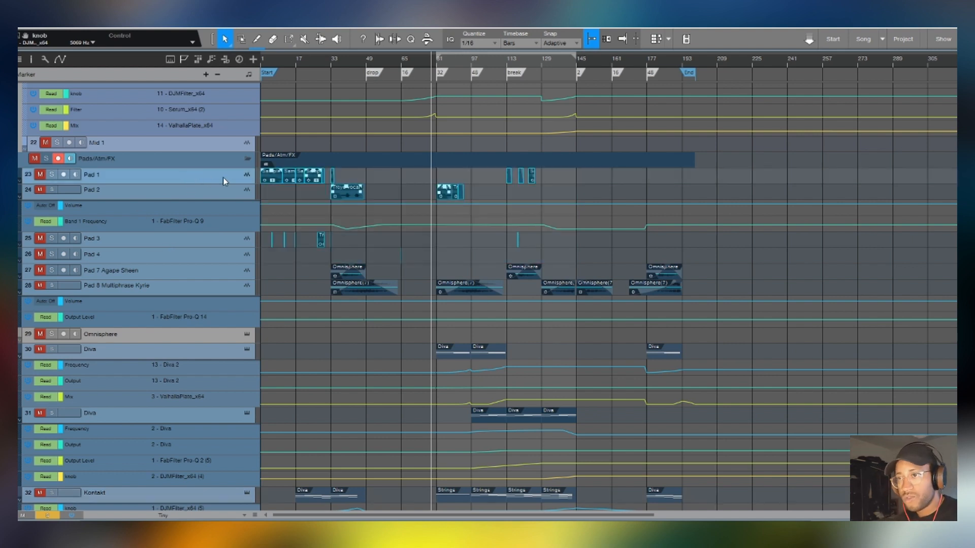
pyautogui.press('F3')
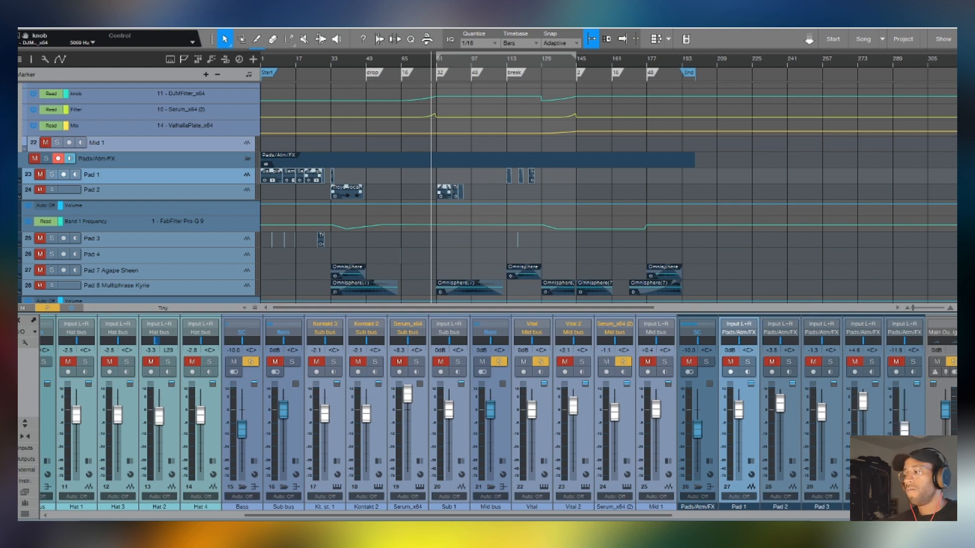
pyautogui.press('F3')
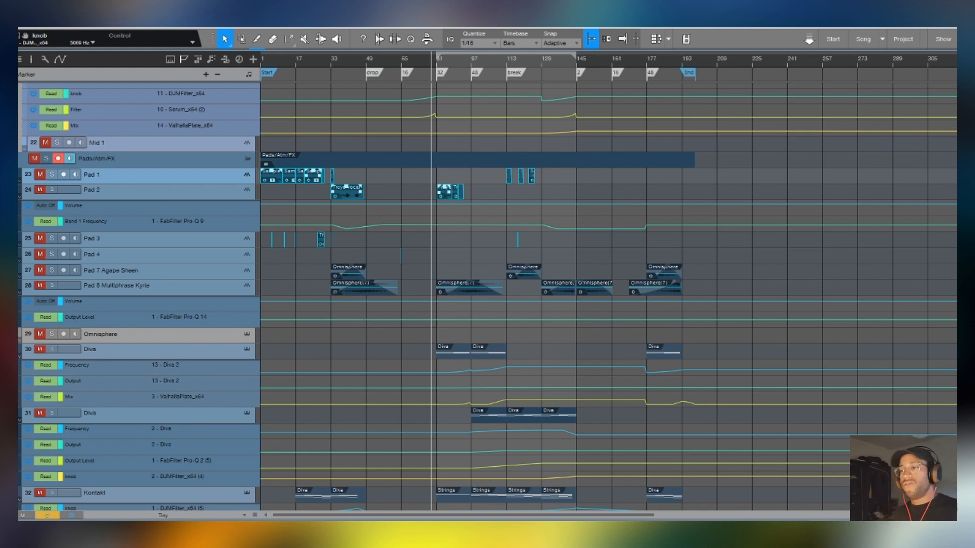
pyautogui.click(423, 188)
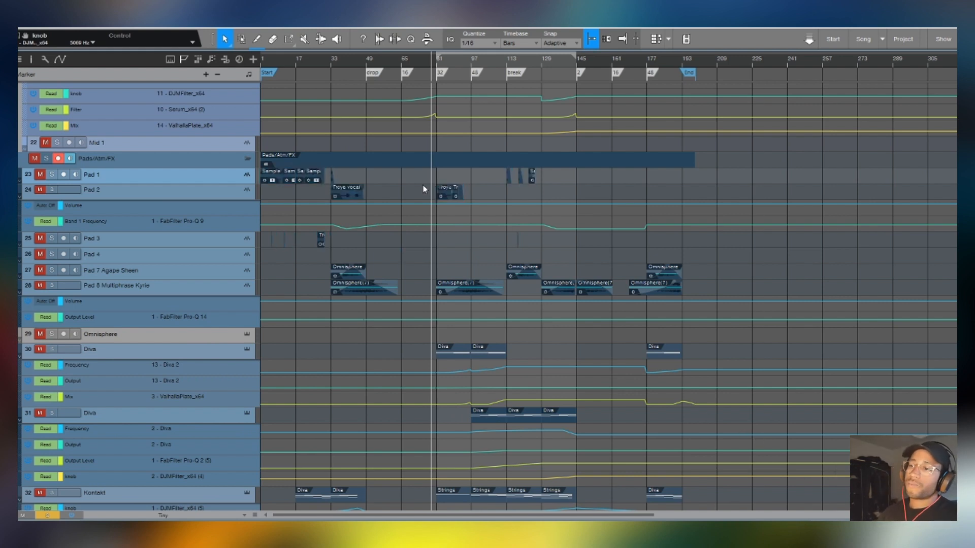
# - Solo the Pad 2 track and place the playhead at bar 34 in its first vocal clip
pyautogui.click(323, 197)
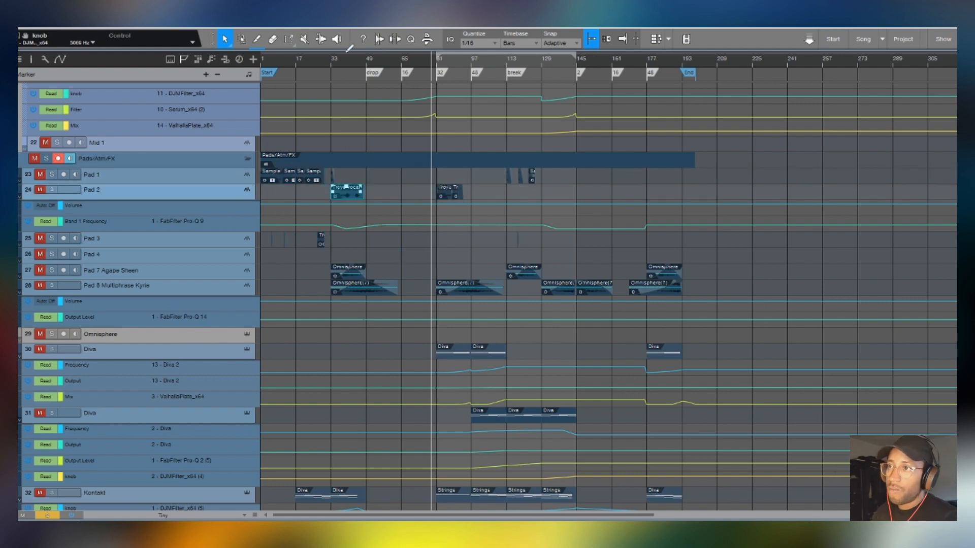
pyautogui.click(333, 60)
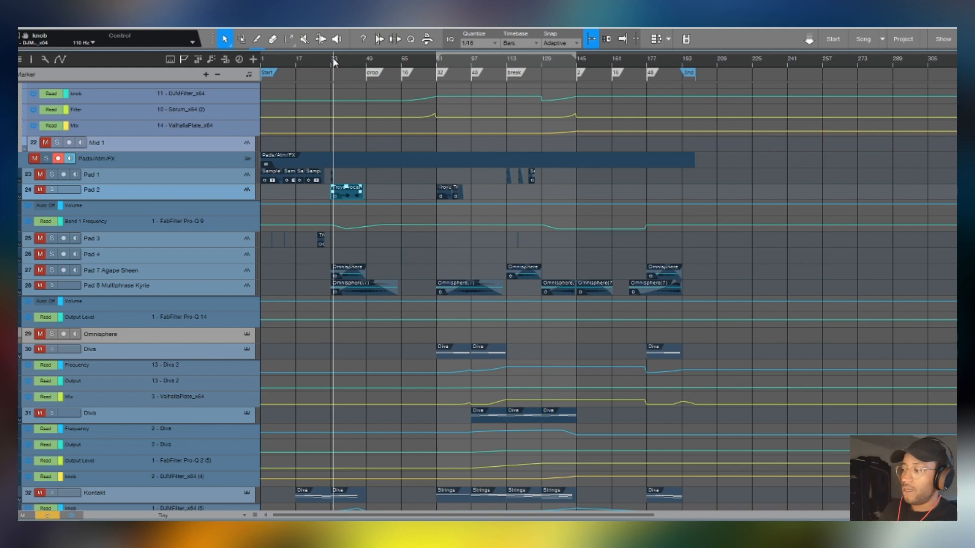
pyautogui.scroll(9, 334, 61)
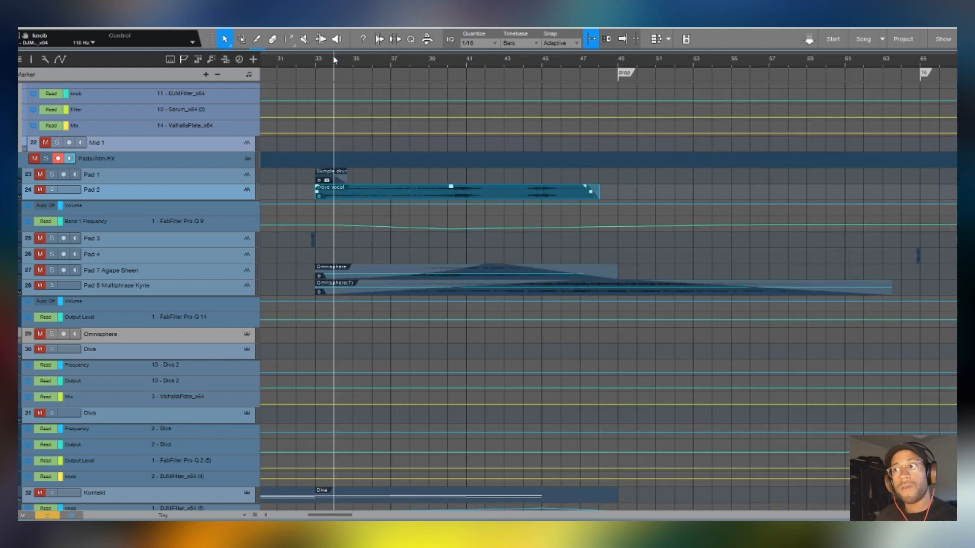
pyautogui.scroll(1, 462, 141)
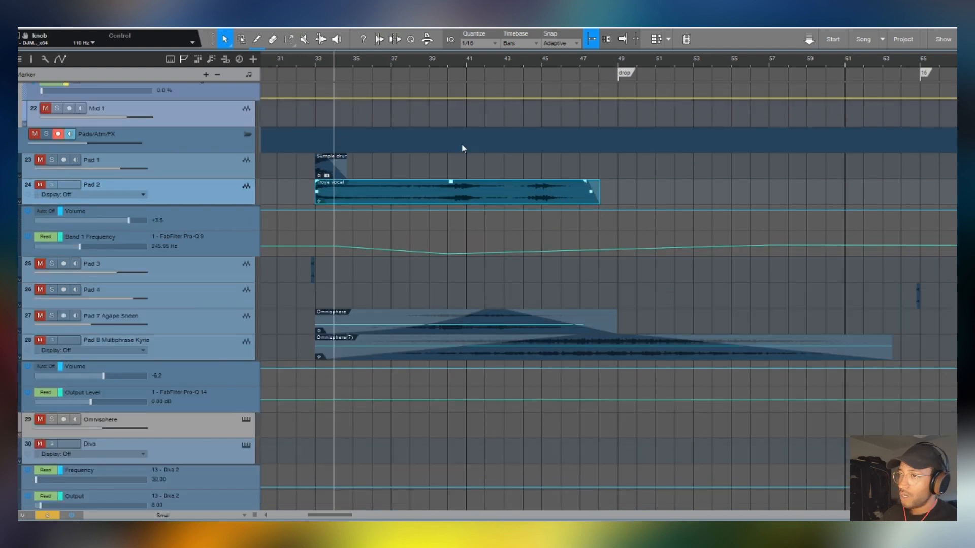
pyautogui.click(52, 184)
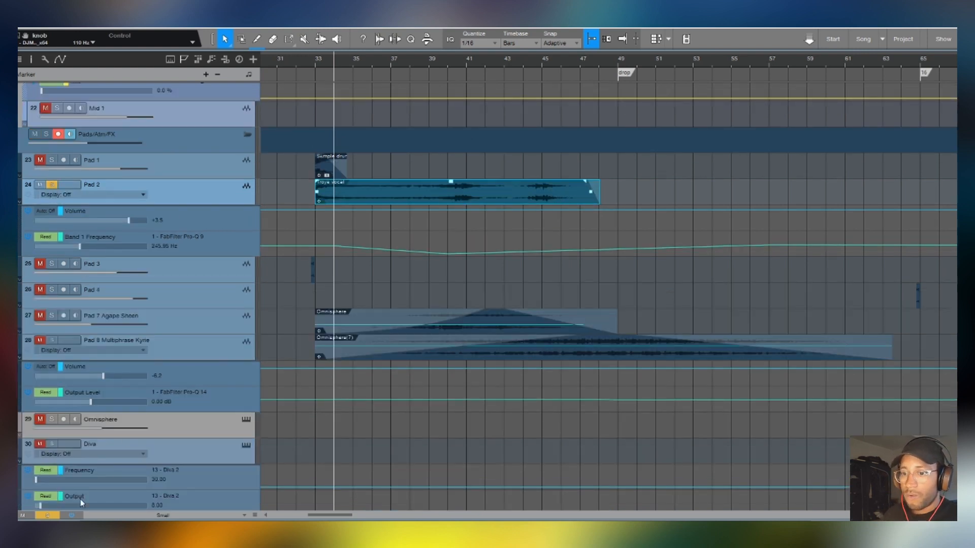
pyautogui.click(55, 515)
pyautogui.click(52, 185)
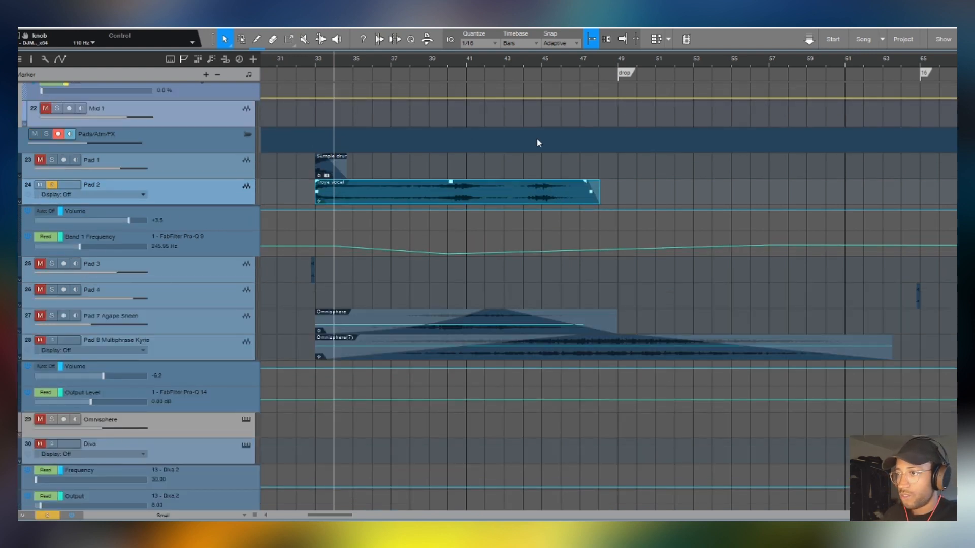
# - Play the soloed Pad 2 vocal from bar 34, bar 40 and about bar 44
pyautogui.press('space')
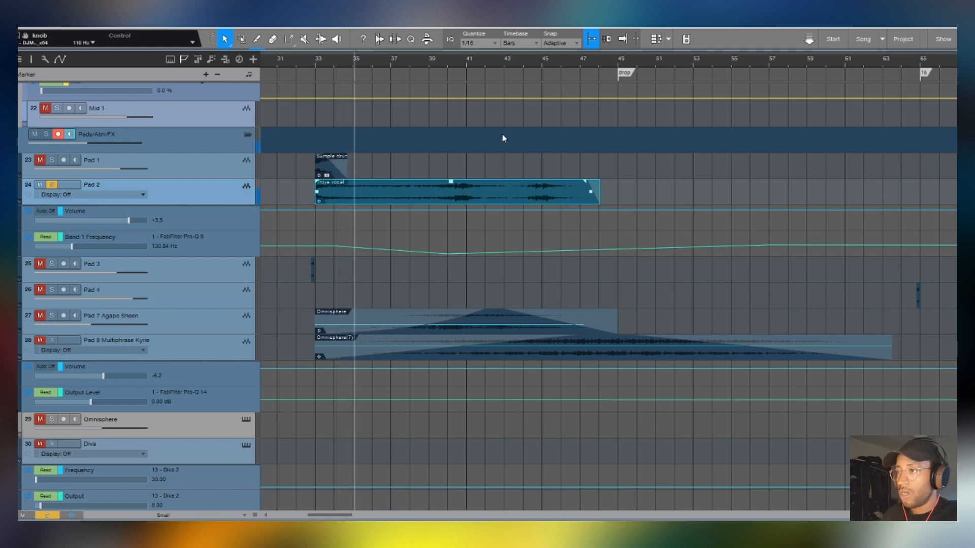
pyautogui.click(449, 59)
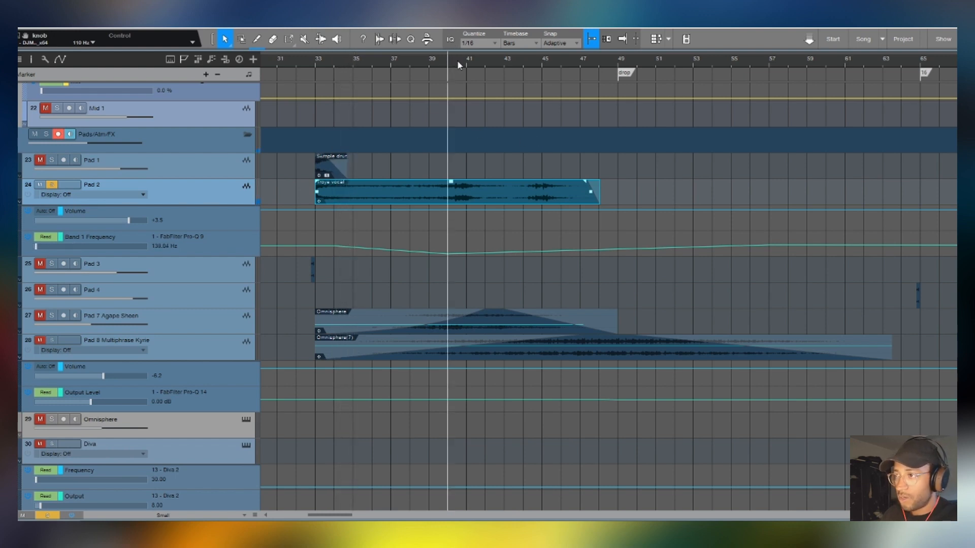
pyautogui.click(528, 60)
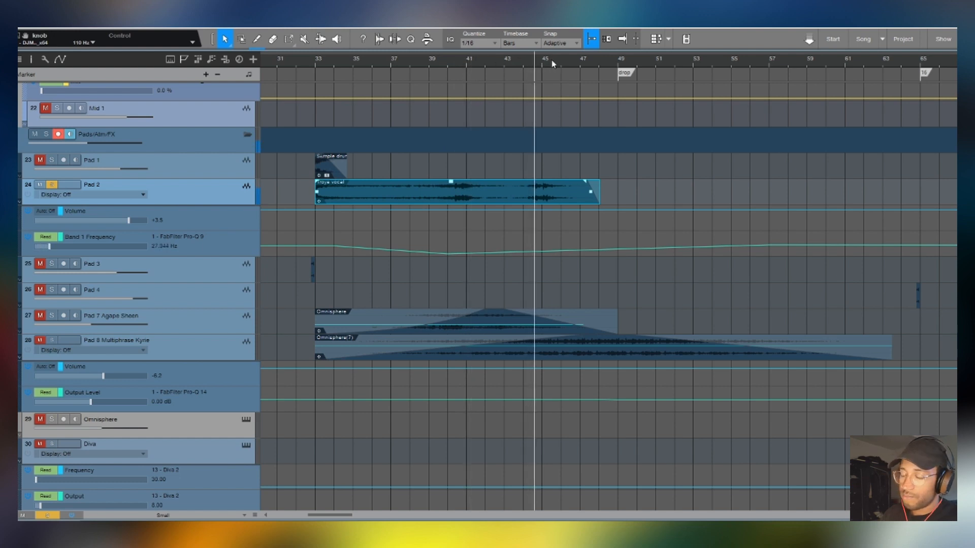
pyautogui.press('space')
# - Review the Pad 3 clips up to bar 33 and Pad 2's vocal clips from bar 81, moving the playhead to bar 81
pyautogui.scroll(-7, 552, 61)
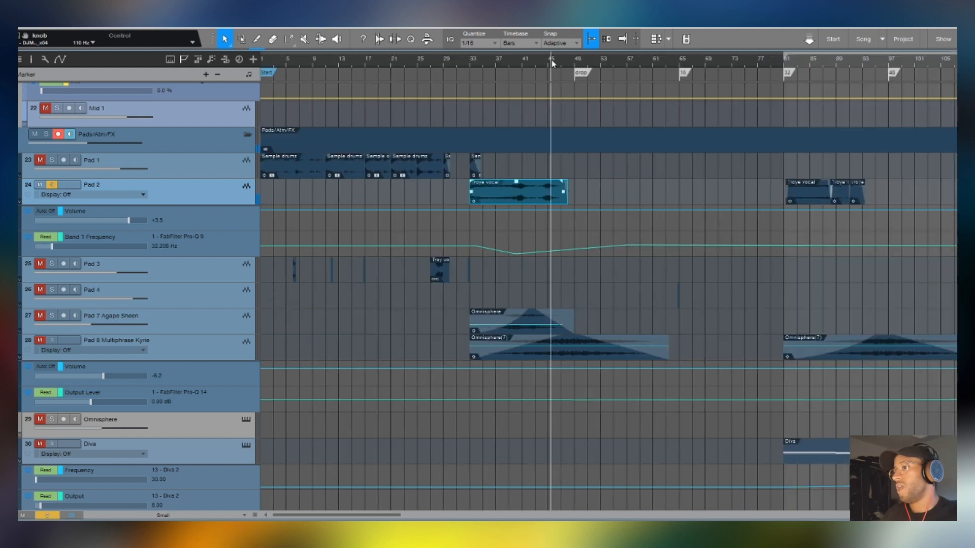
pyautogui.moveTo(480, 264); pyautogui.dragTo(262, 282)
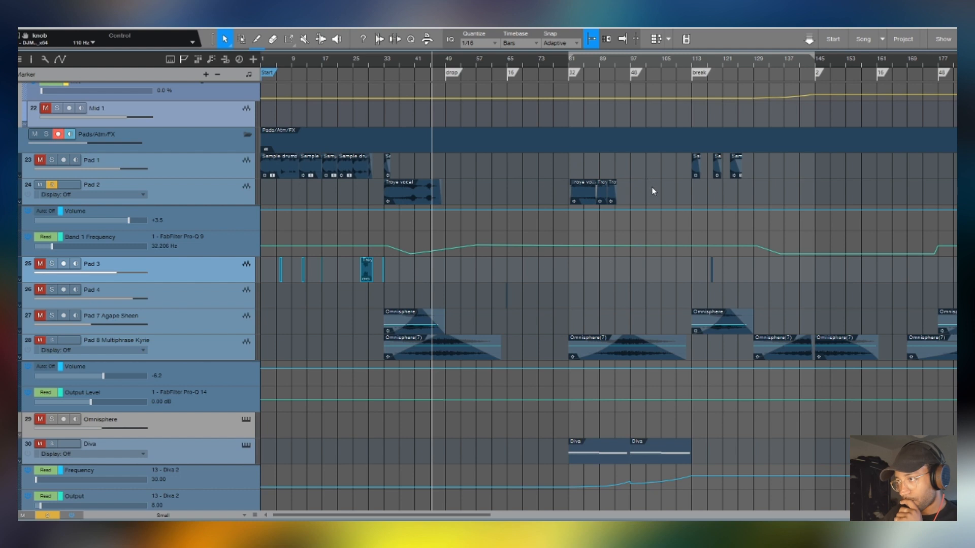
pyautogui.moveTo(660, 200); pyautogui.dragTo(552, 178)
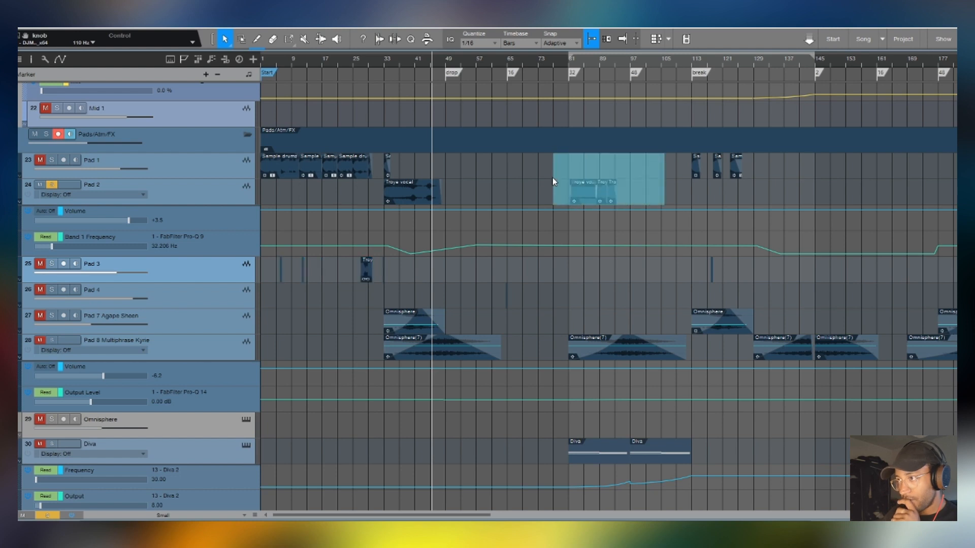
pyautogui.click(572, 63)
pyautogui.scroll(-4, 574, 63)
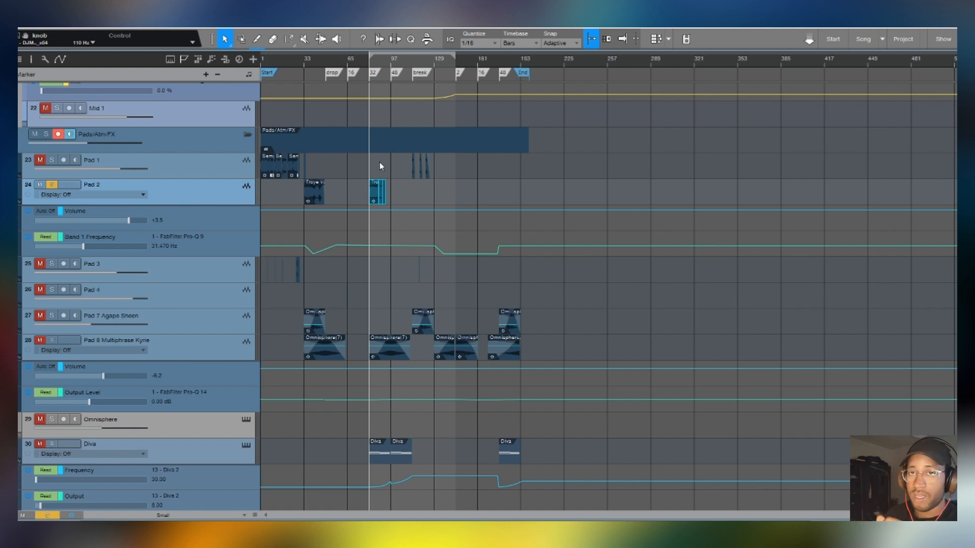
pyautogui.scroll(2, 379, 162)
pyautogui.scroll(2, 313, 62)
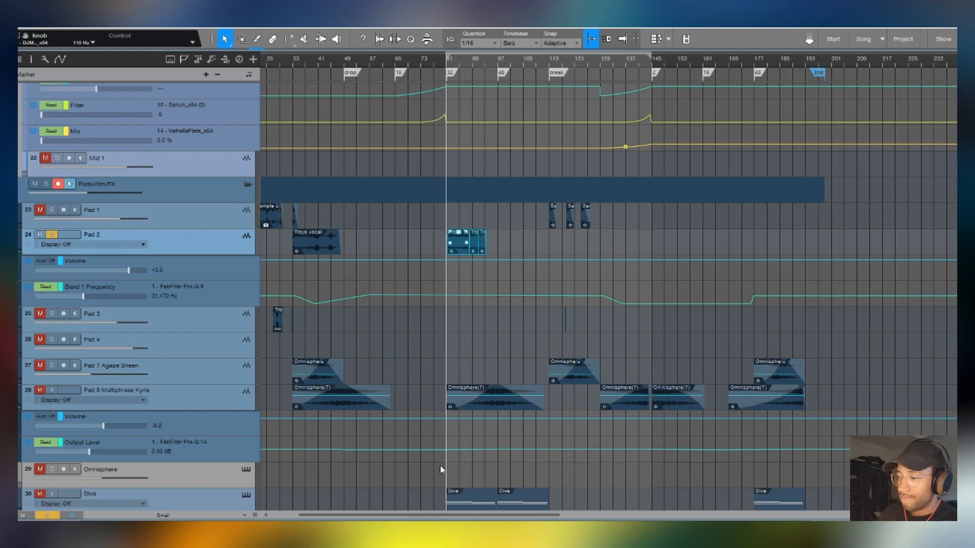
pyautogui.hscroll(-3, 442, 468)
pyautogui.click(510, 332)
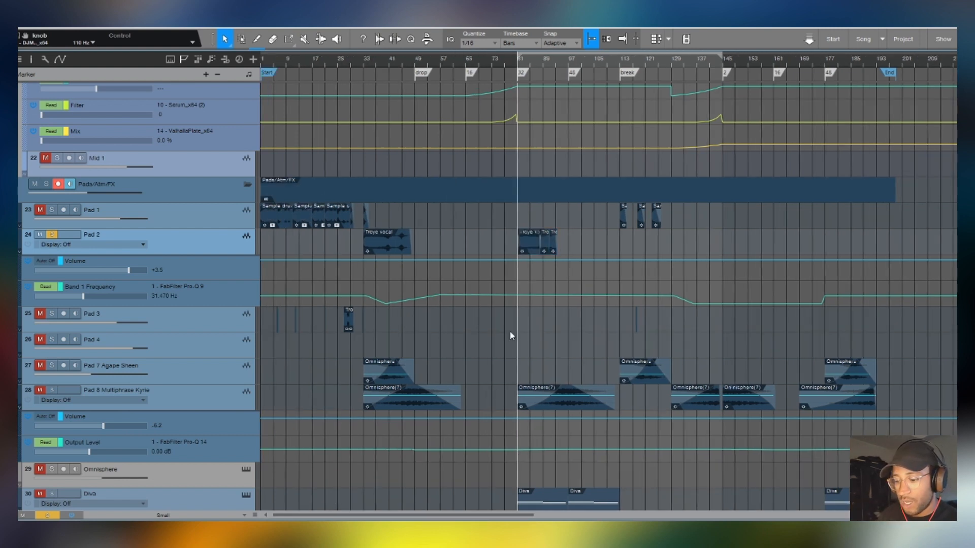
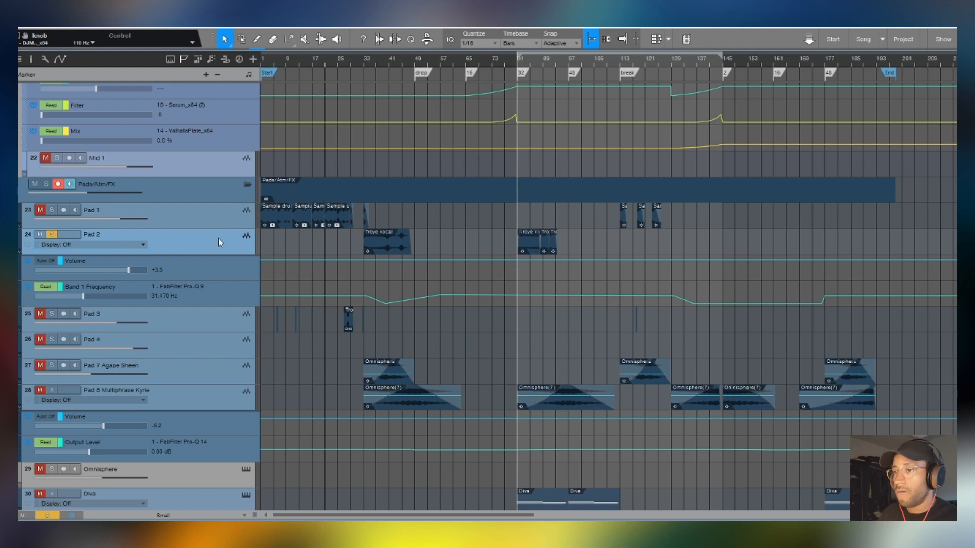
# - Open Pad 2's channel in the mixer, view its FabFilter Pro-Q, Black Box HG-2 and FabFilter Pro-C 2 inserts, and collapse the channel
pyautogui.press('F3')
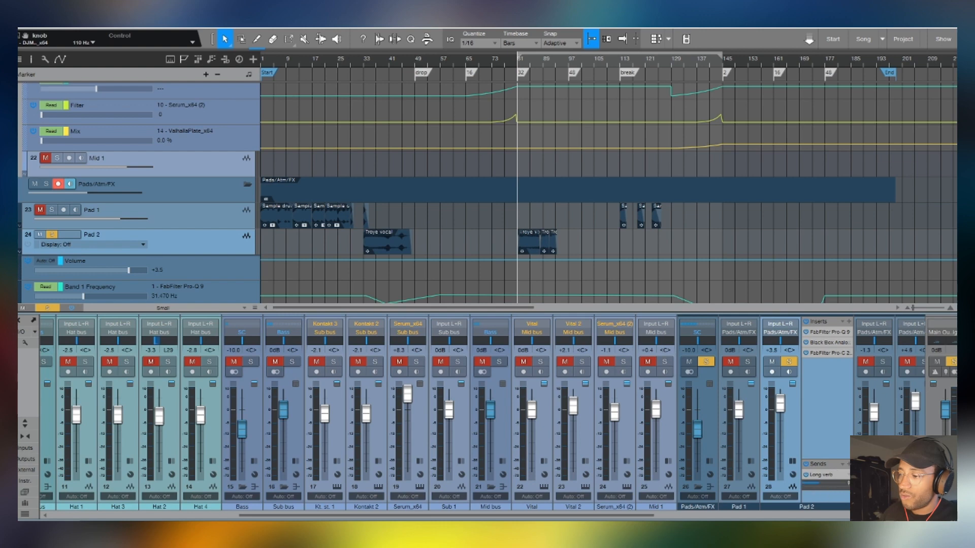
pyautogui.moveTo(628, 516); pyautogui.dragTo(889, 516)
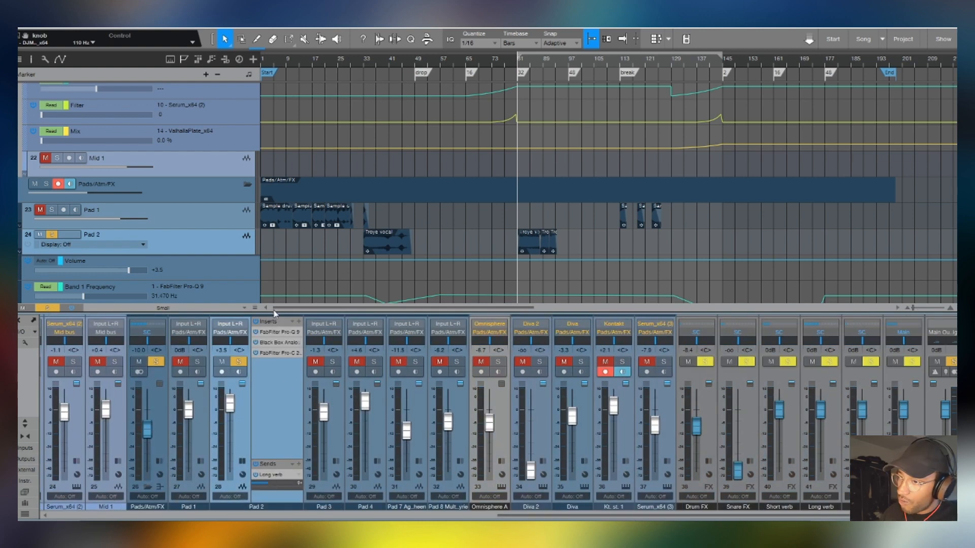
pyautogui.click(277, 332)
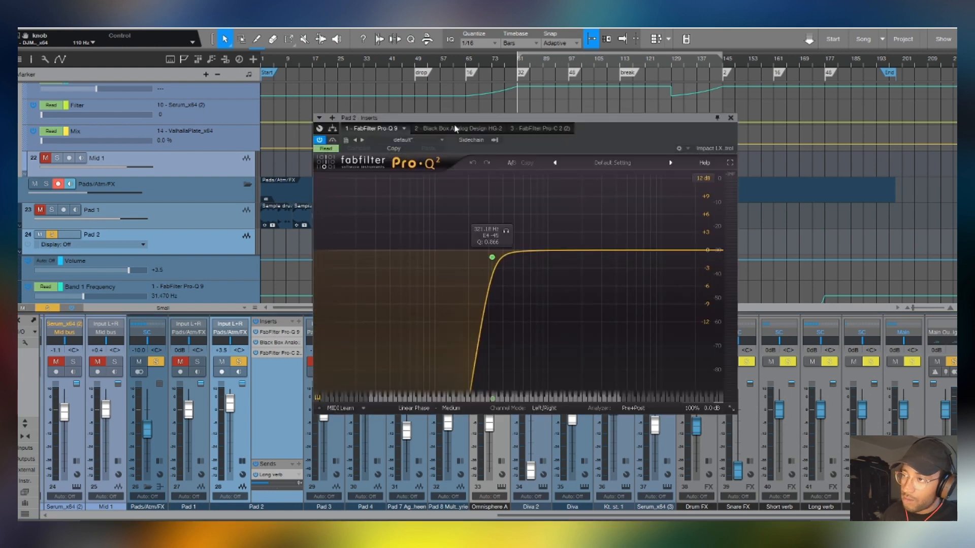
pyautogui.click(494, 130)
pyautogui.click(531, 126)
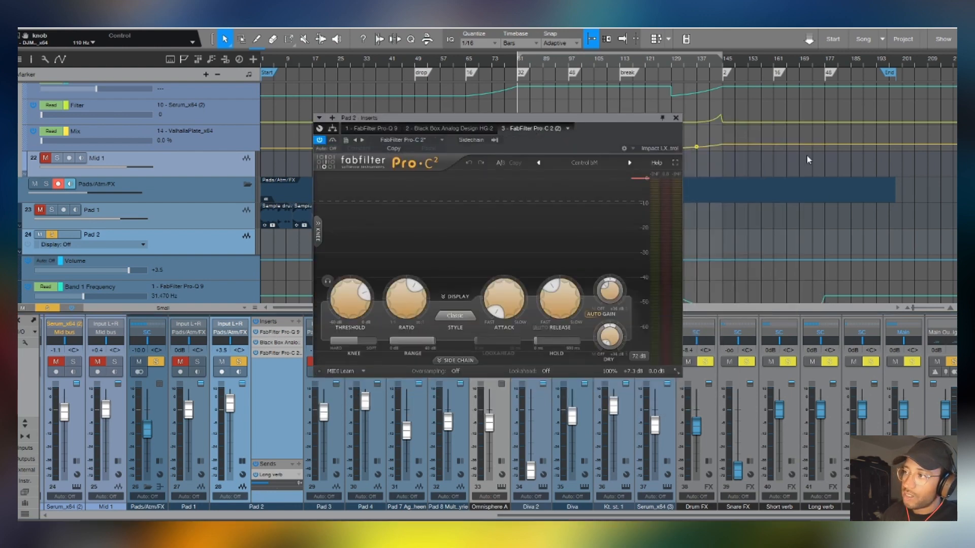
pyautogui.click(672, 117)
pyautogui.doubleClick(263, 406)
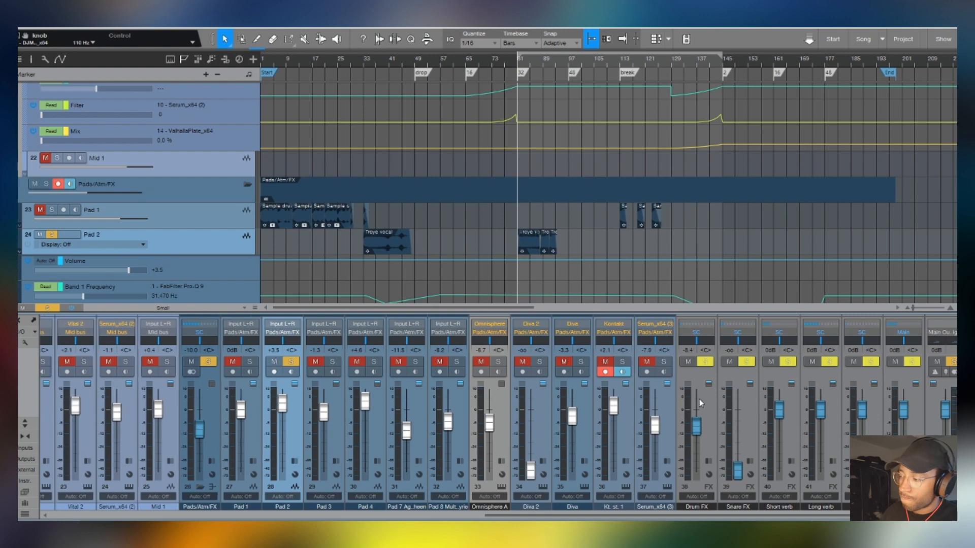
# - Hide the mixer and check the transpose setting of Pad 2's first Troye vocal clip
pyautogui.press('F3')
pyautogui.rightClick(390, 236)
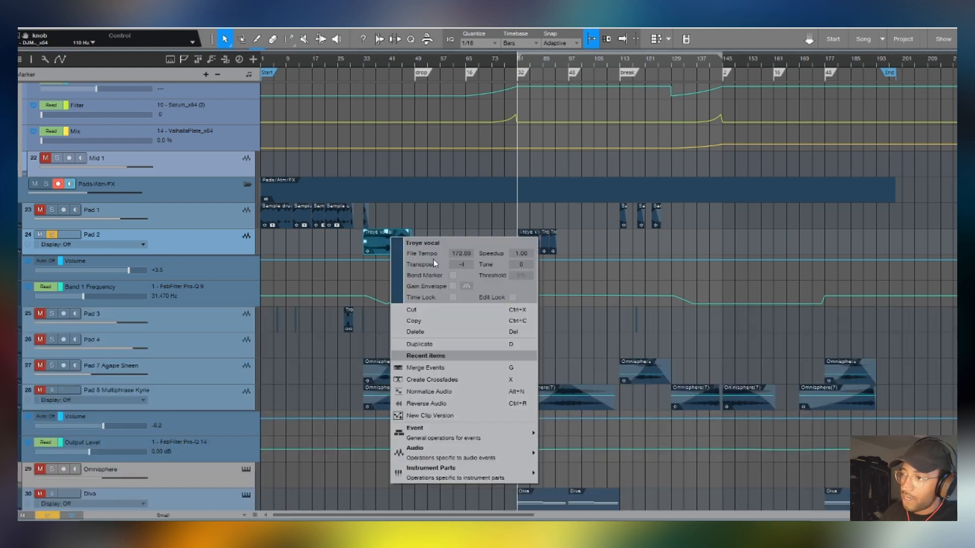
pyautogui.click(752, 242)
# - Single out the Omnisphere clips on Pad 7 and Pad 8, the two Diva tracks' clips, the Kontakt clips and the Serum_x64 clip
pyautogui.scroll(-6, 816, 263)
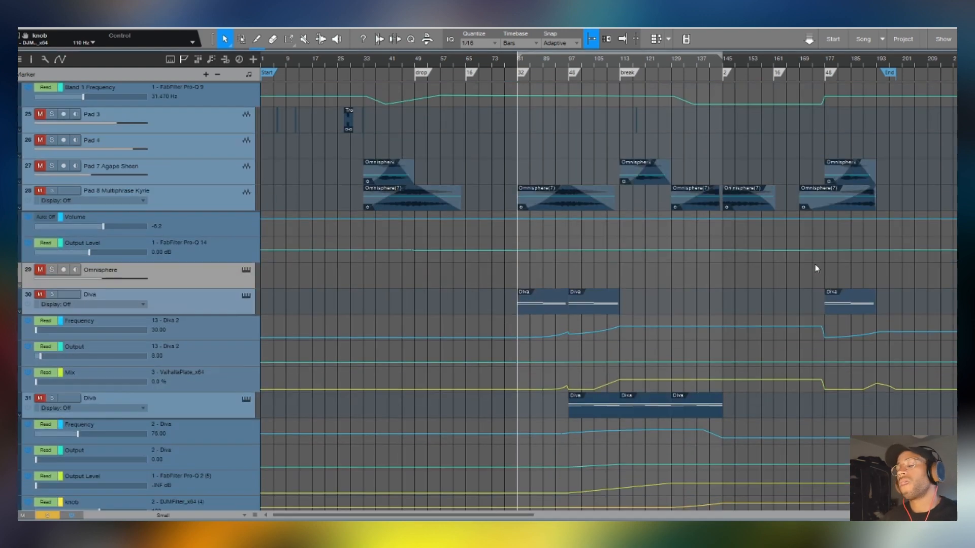
pyautogui.moveTo(940, 159); pyautogui.dragTo(331, 228)
pyautogui.scroll(-3, 439, 255)
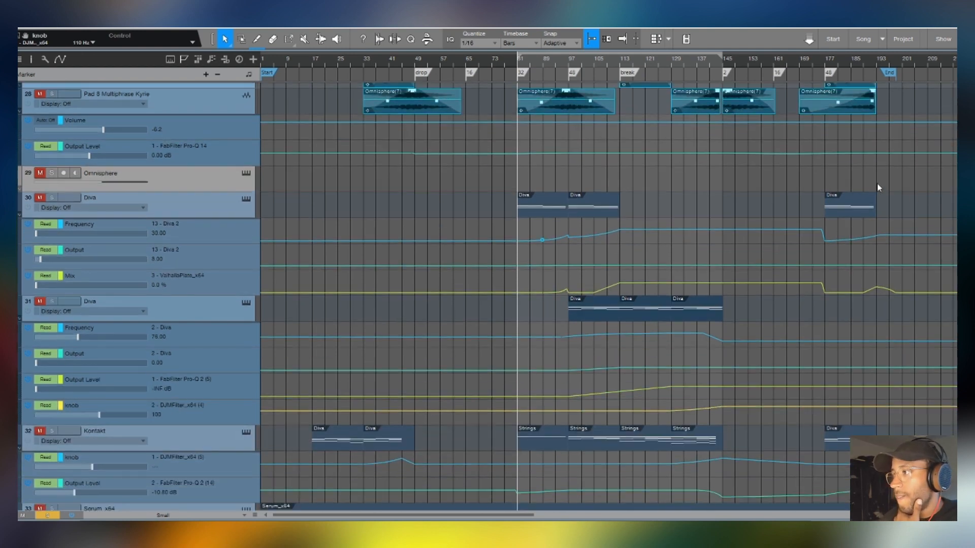
pyautogui.moveTo(921, 194); pyautogui.dragTo(419, 371)
pyautogui.moveTo(853, 427); pyautogui.dragTo(326, 503)
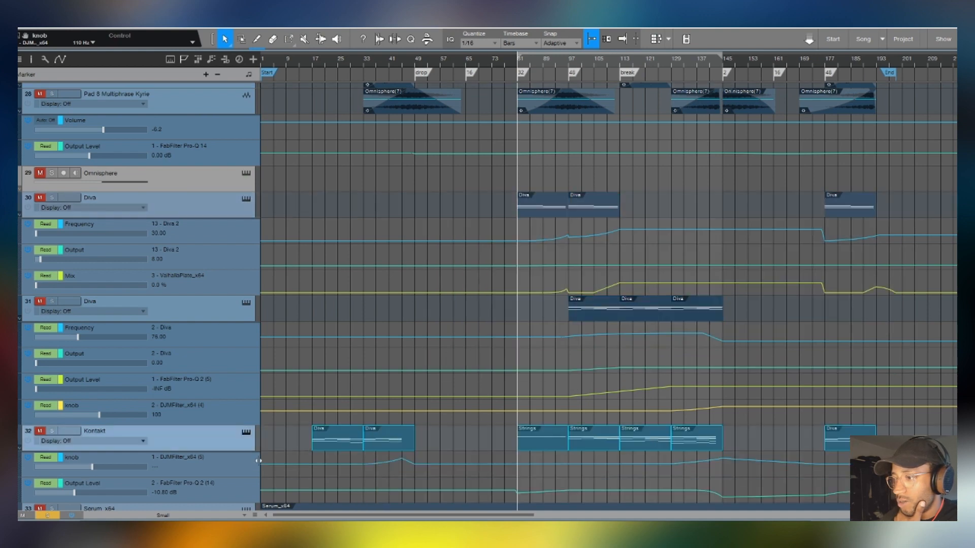
pyautogui.scroll(-3, 718, 413)
pyautogui.click(464, 425)
pyautogui.scroll(3, 542, 283)
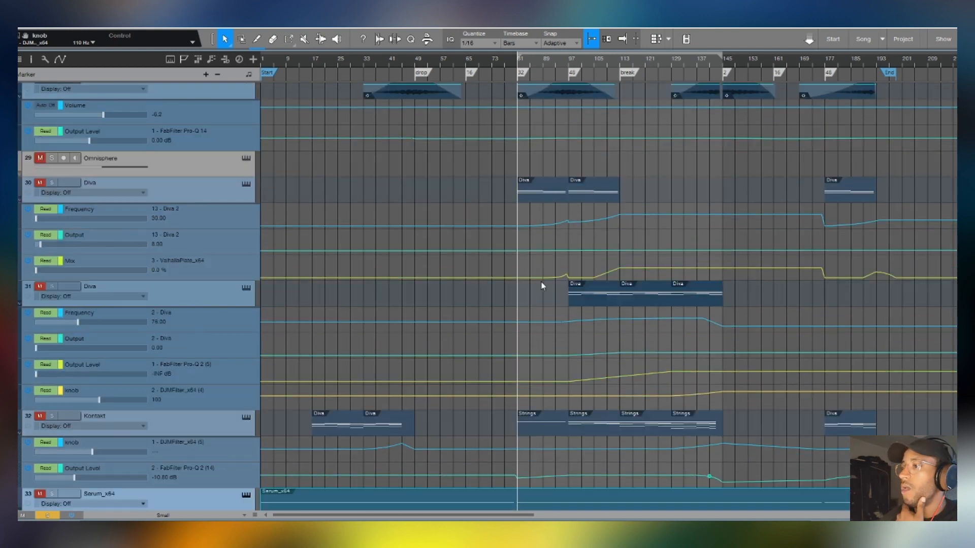
pyautogui.scroll(3, 287, 234)
# - Solo Pad 7 Agape Sheen instead of Pad 2, with the playhead at bar 33
pyautogui.click(197, 188)
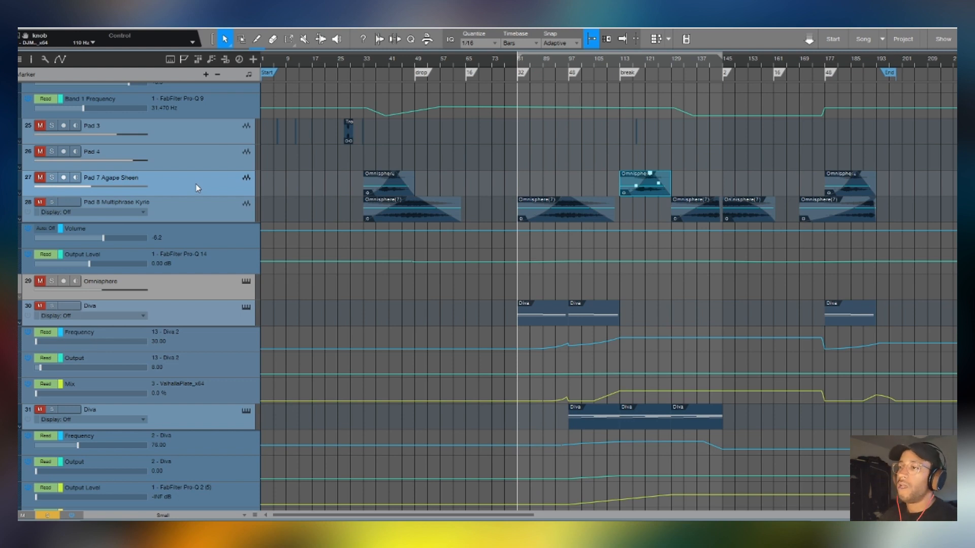
pyautogui.click(367, 60)
pyautogui.scroll(3, 478, 174)
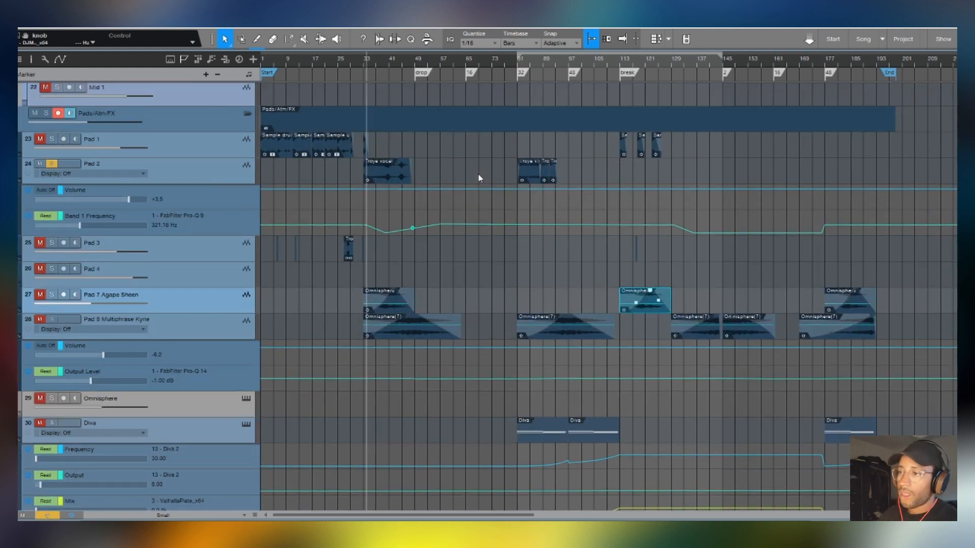
pyautogui.click(51, 294)
pyautogui.click(40, 295)
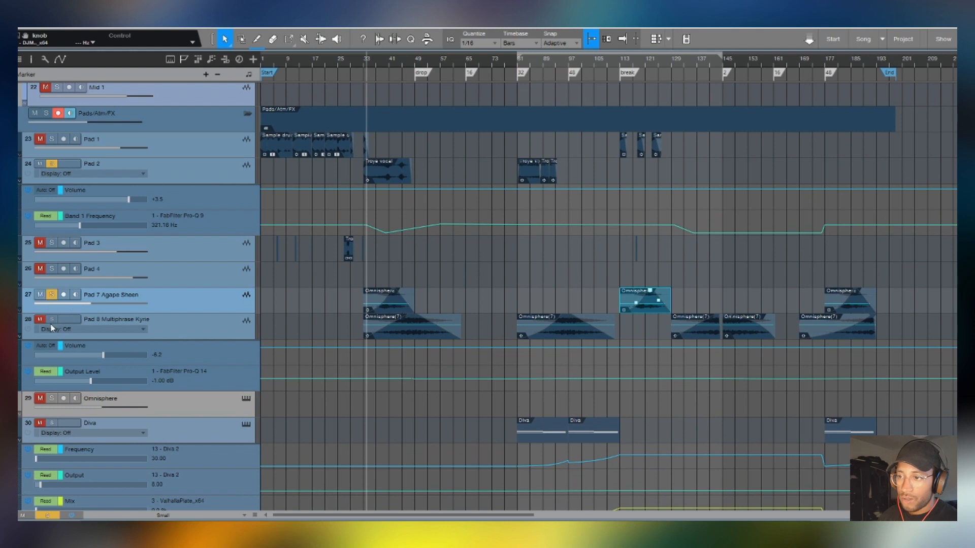
pyautogui.click(51, 163)
pyautogui.click(40, 163)
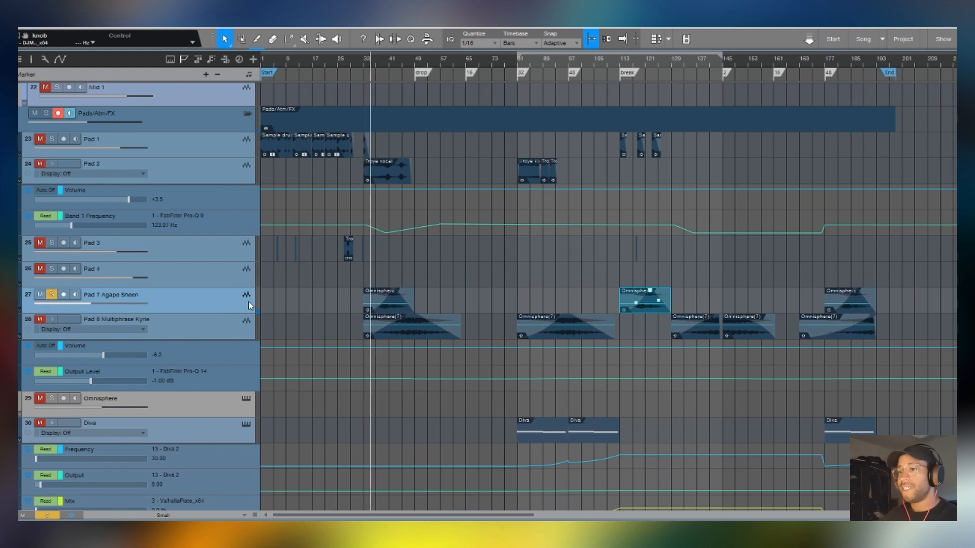
# - Show the mixer and open the FabFilter Pro-Q 2 insert on Pad 7 Agape Sheen while it plays
pyautogui.press('F3')
pyautogui.click(460, 332)
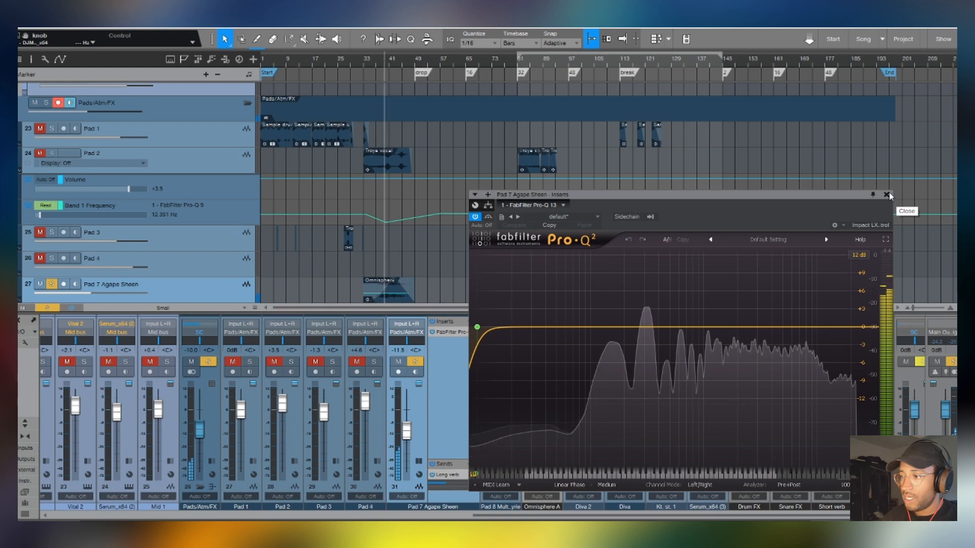
pyautogui.scroll(-3, 446, 131)
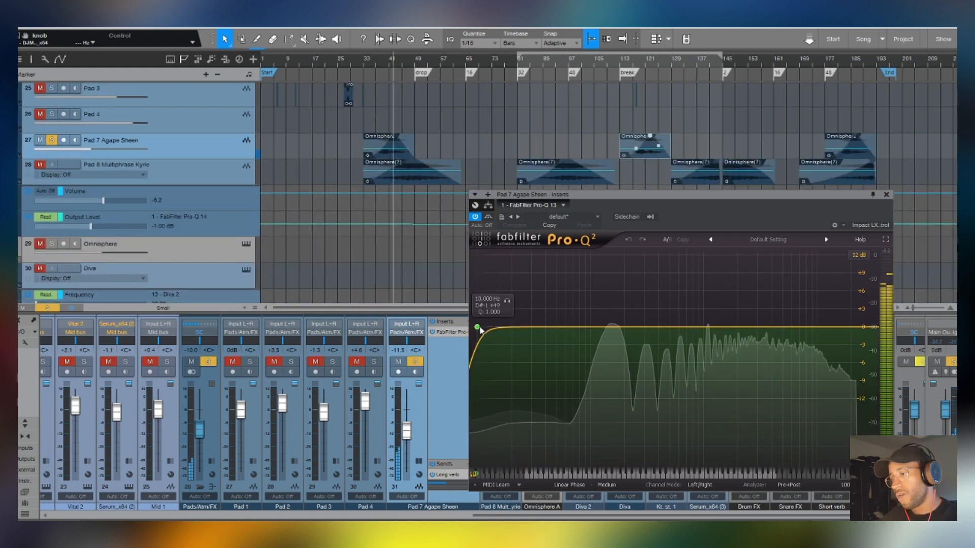
# - Set the Q of Pad 7's 10 Hz low-cut band to 0.950, with playback stopped, and close the equalizer
pyautogui.moveTo(478, 328); pyautogui.dragTo(446, 321)
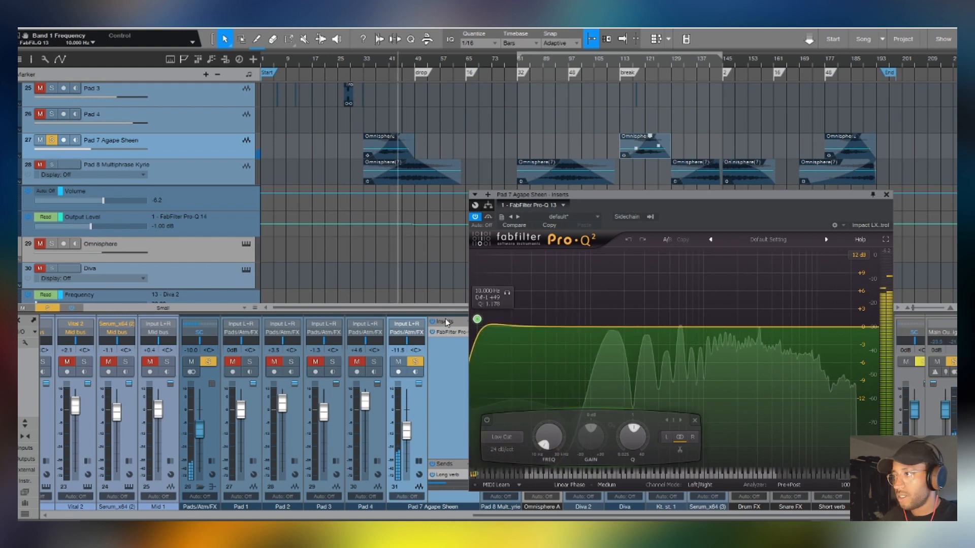
pyautogui.press('space')
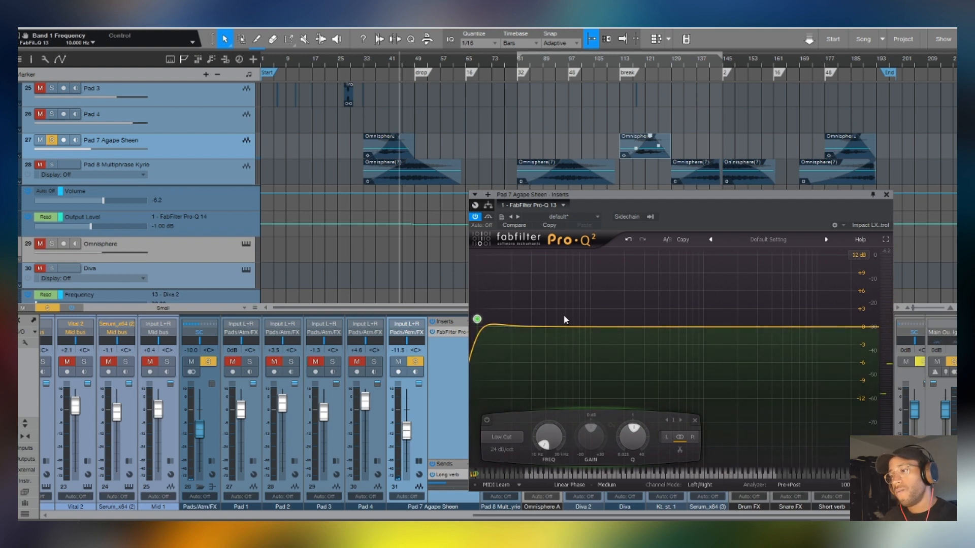
pyautogui.scroll(-1, 563, 316)
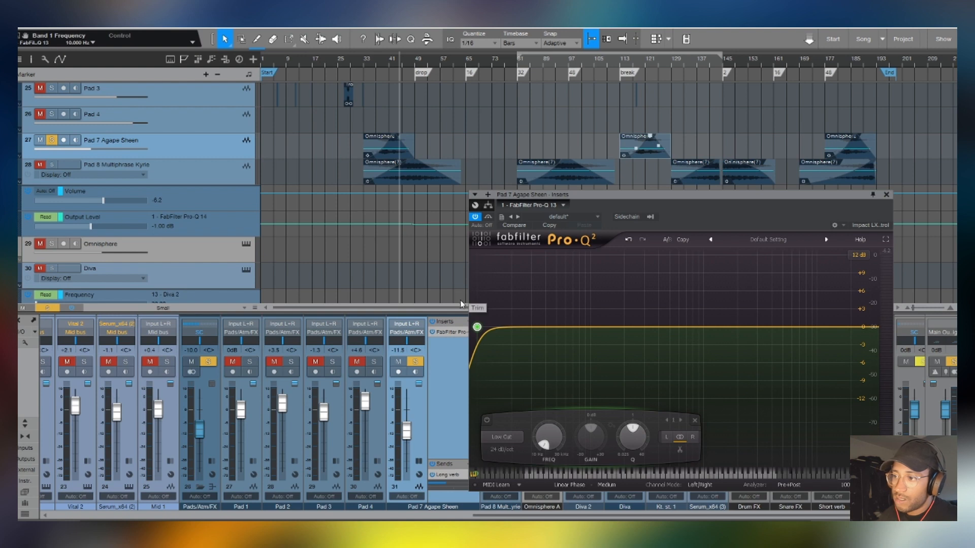
pyautogui.moveTo(476, 327)
pyautogui.mouseDown()
pyautogui.moveTo(706, 333)
pyautogui.moveTo(462, 334)
pyautogui.mouseUp()
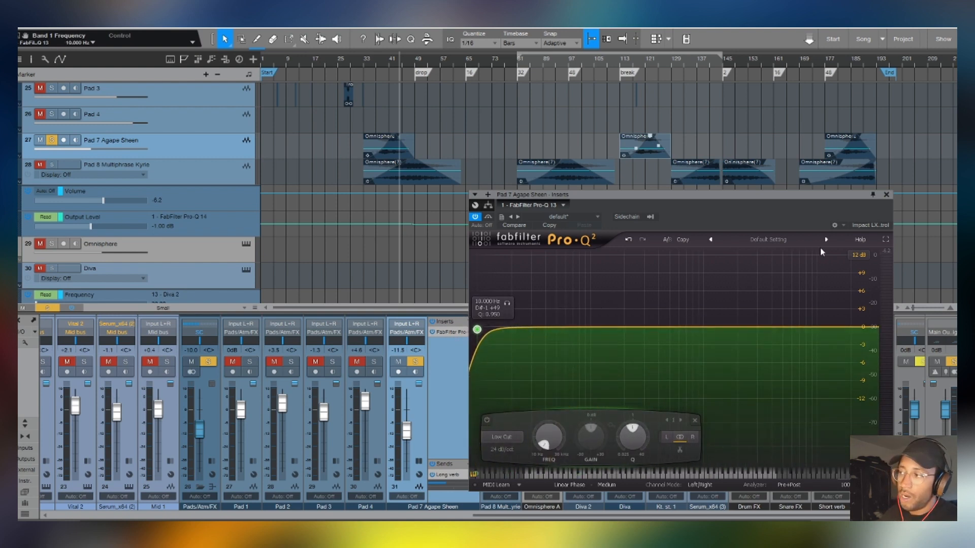
pyautogui.click(886, 195)
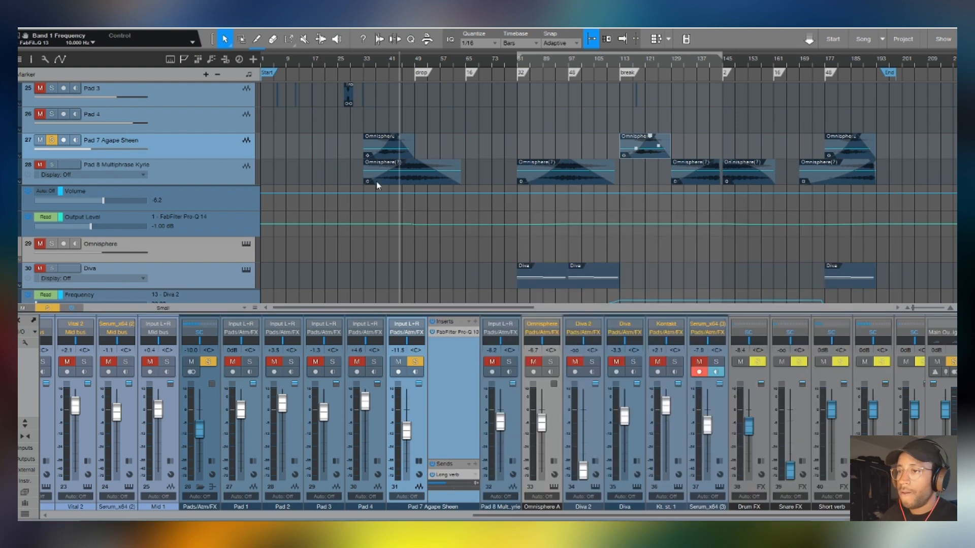
# - Solo Pad 8 Multiphrase Kyrie instead of Pad 7 and place the playhead at about bar 38
pyautogui.click(193, 170)
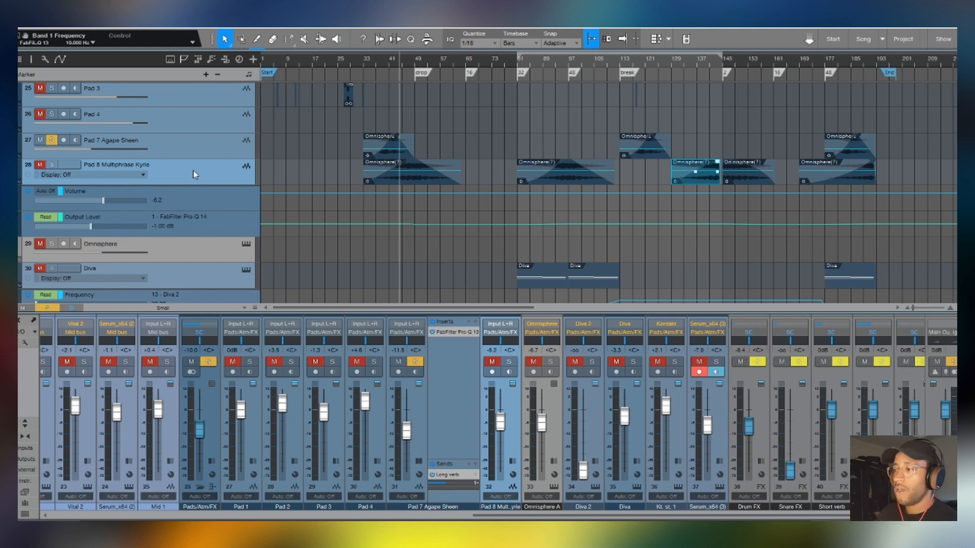
pyautogui.click(51, 166)
pyautogui.click(51, 140)
pyautogui.click(383, 62)
pyautogui.scroll(3, 386, 64)
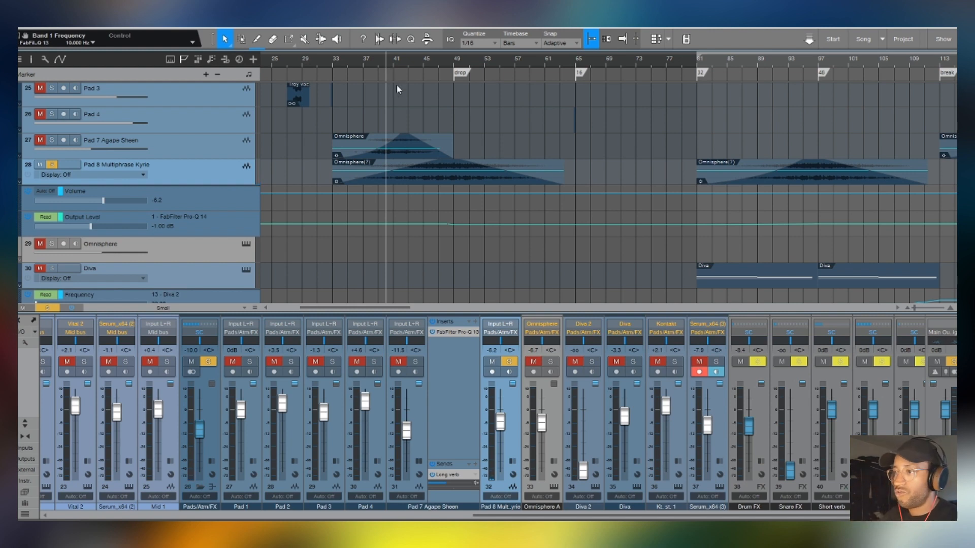
# - Audition the soloed Pad 8 around bar 145 and from about bar 138
pyautogui.scroll(-3, 782, 60)
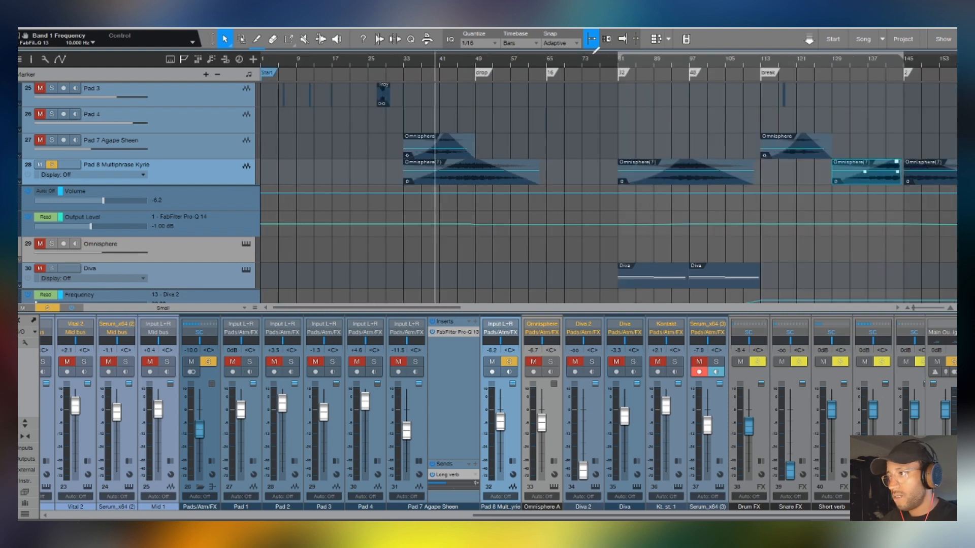
pyautogui.scroll(-3, 593, 50)
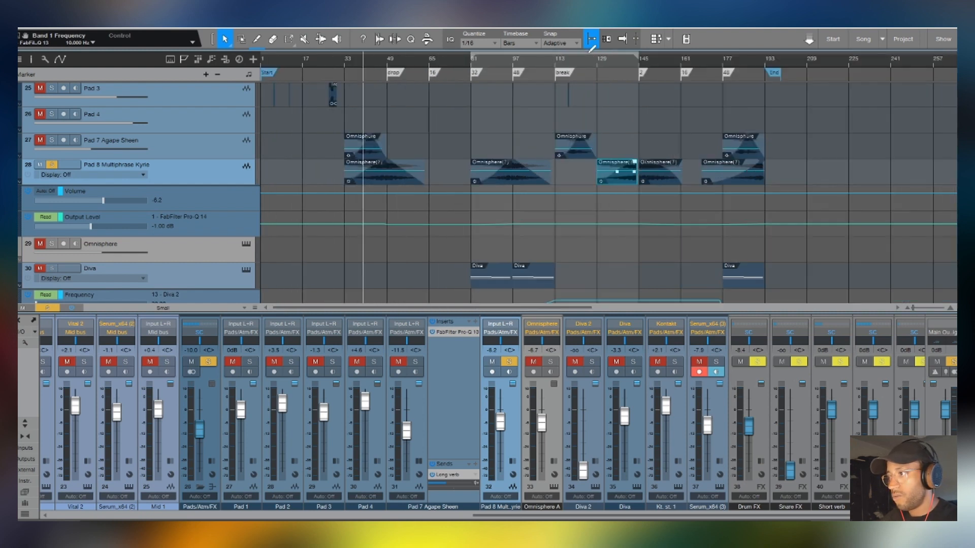
pyautogui.click(642, 59)
pyautogui.rightClick(652, 178)
pyautogui.click(615, 175)
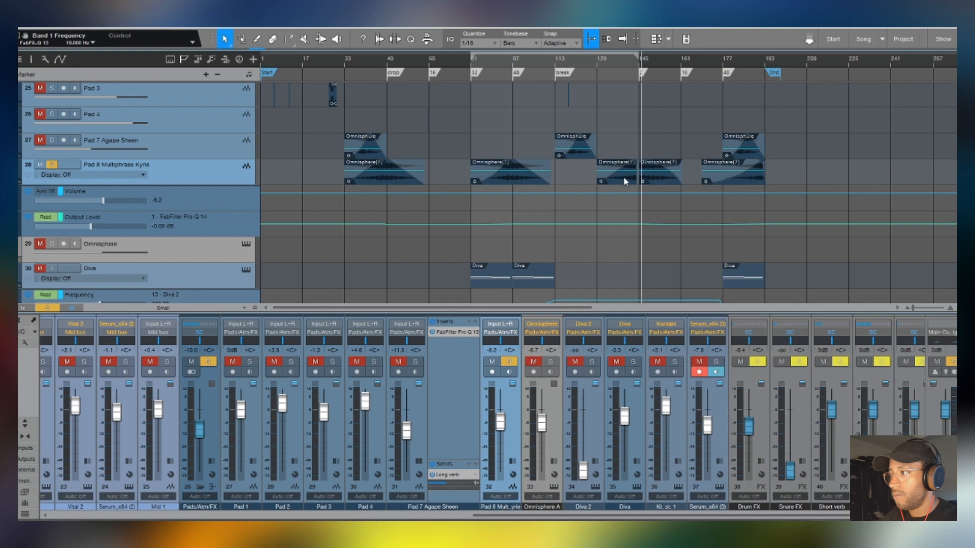
pyautogui.click(620, 57)
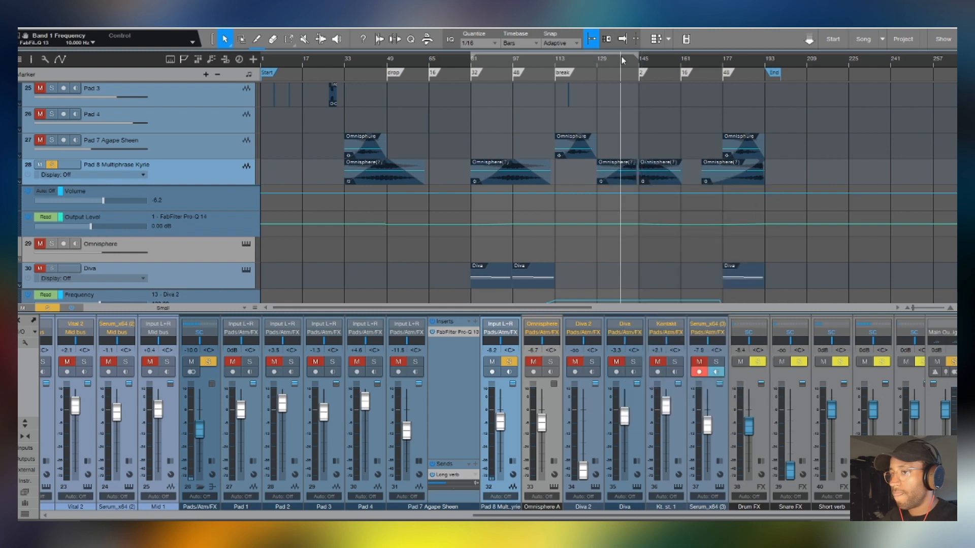
pyautogui.press('space')
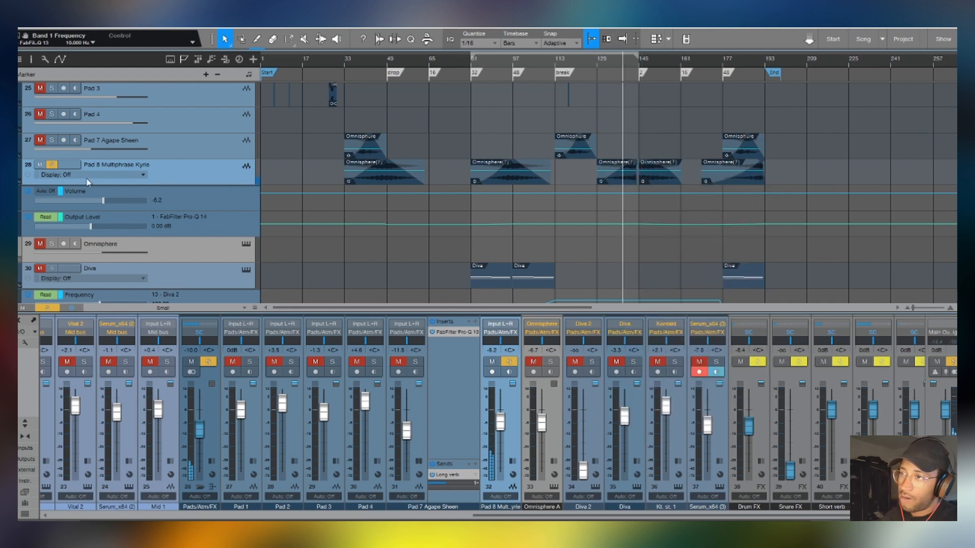
# - Play the soloed Pad 8 from about bar 42 and unsolo it to hear it in the full mix
pyautogui.click(352, 60)
pyautogui.scroll(2, 364, 104)
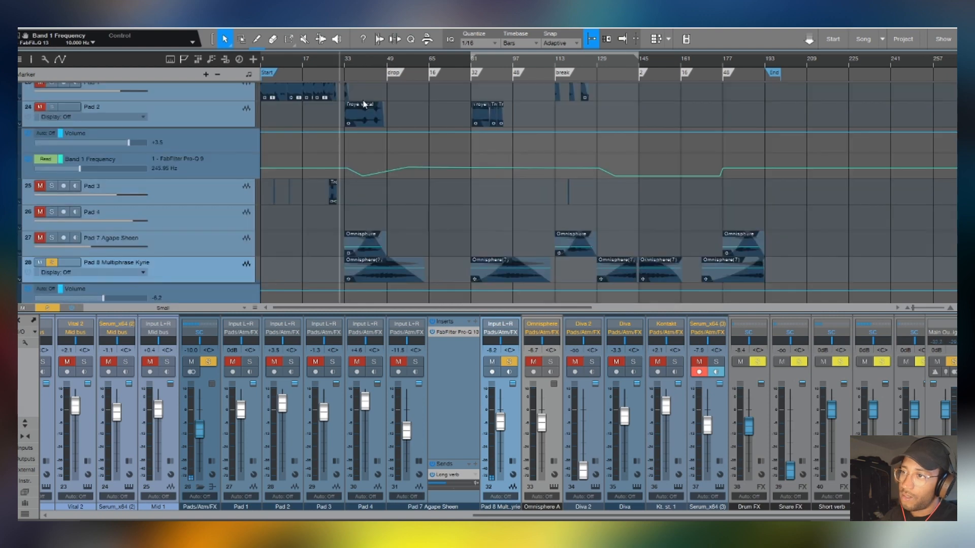
pyautogui.click(368, 59)
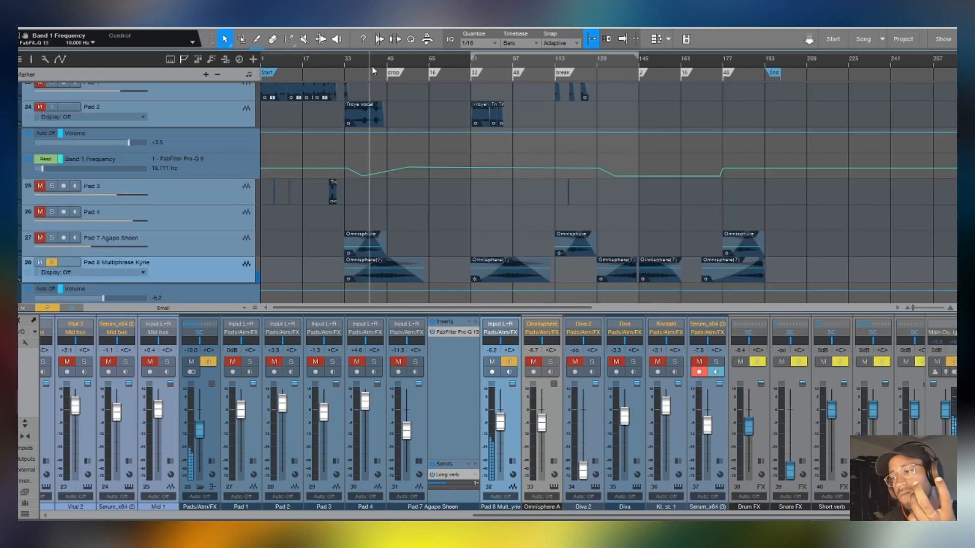
pyautogui.click(510, 361)
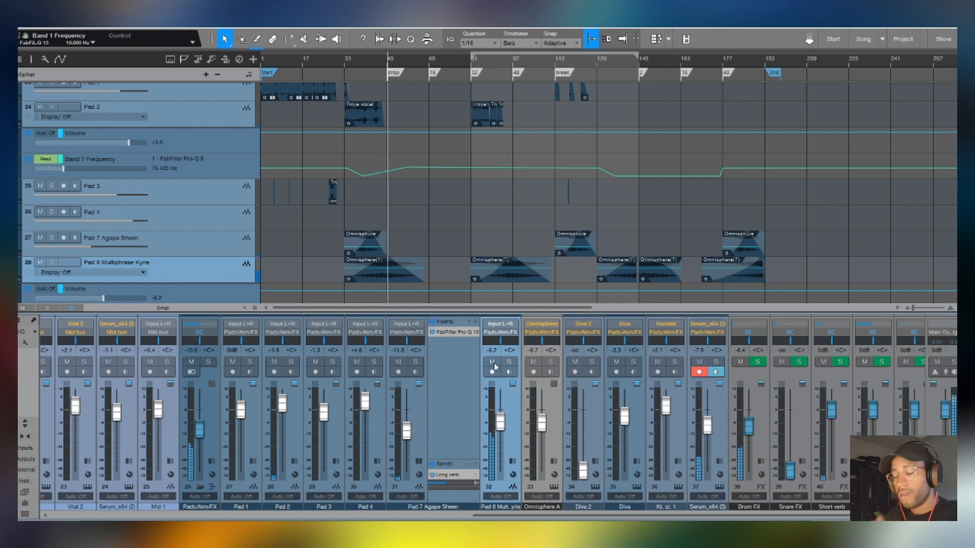
# - Mute Pad 8 Multiphrase Kyrie while playing the full mix from about bar 44 for comparison, and unmute it
pyautogui.scroll(3, 374, 61)
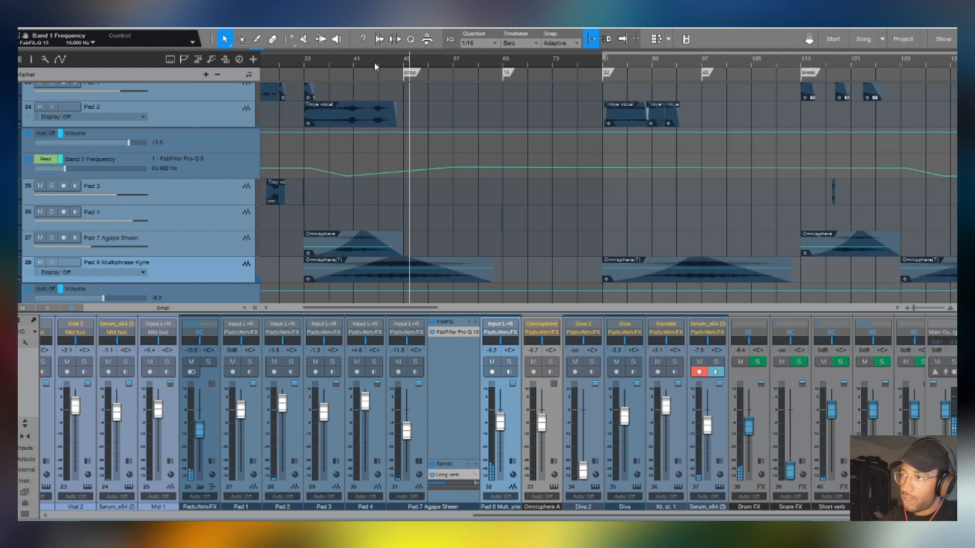
pyautogui.click(372, 60)
pyautogui.click(491, 362)
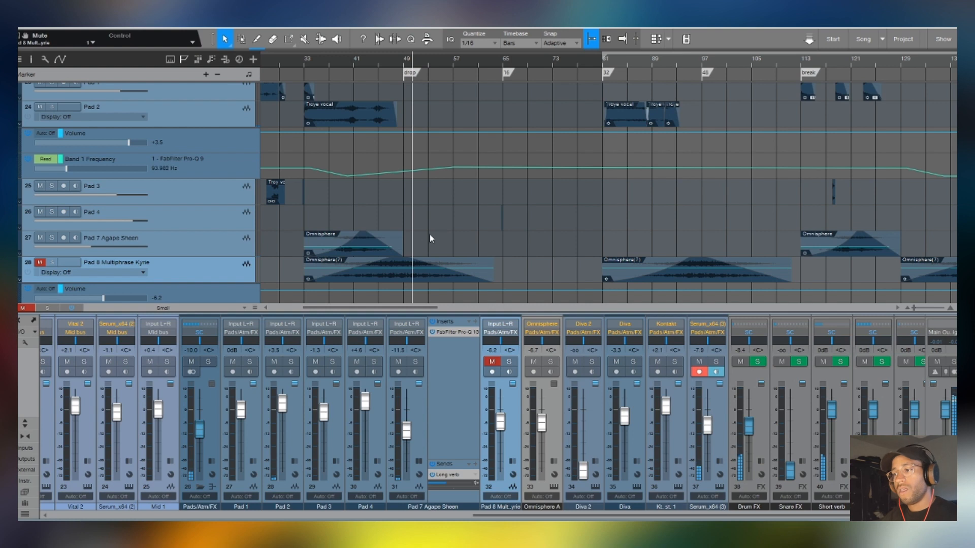
pyautogui.click(453, 393)
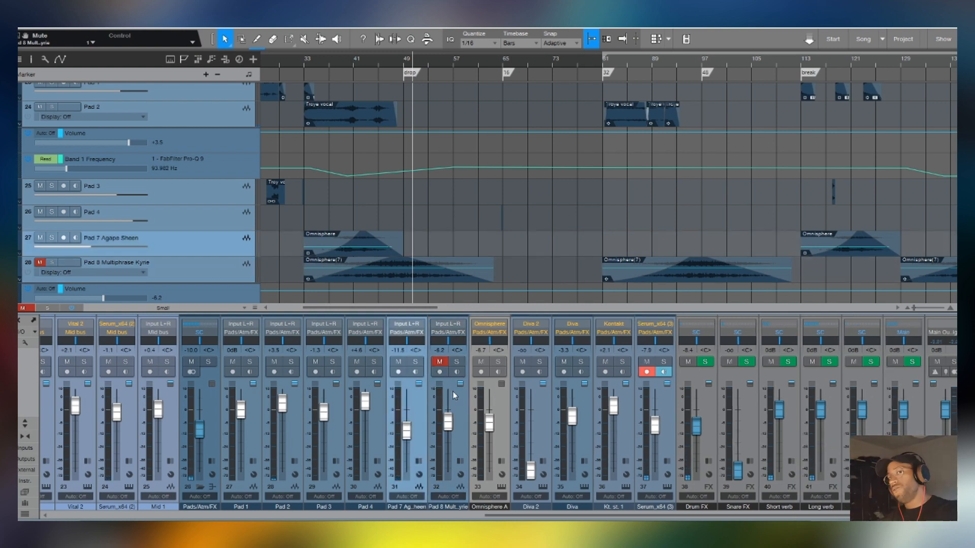
pyautogui.click(42, 262)
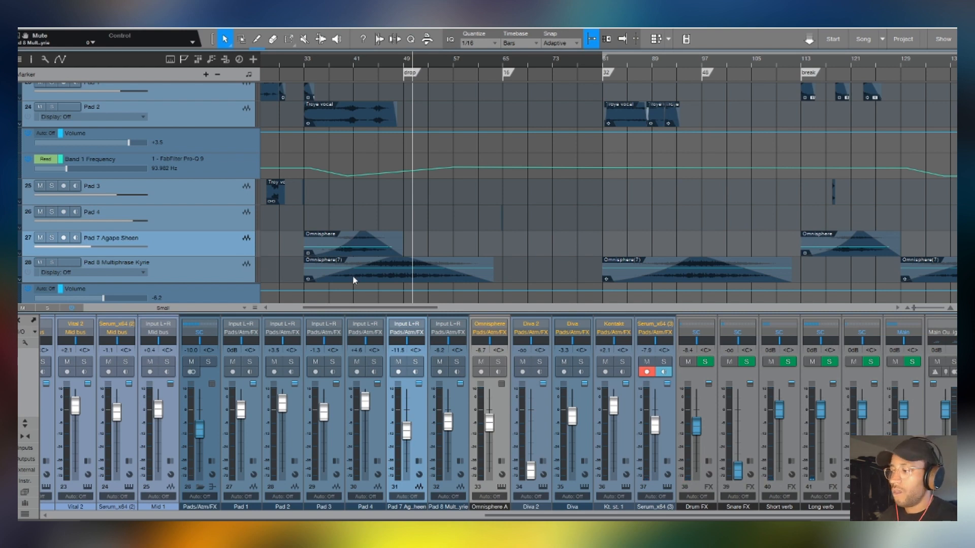
# - Place the playhead at bar 97 and show the mixer channel of the first Diva track (track 30)
pyautogui.press('F3')
pyautogui.scroll(-2, 659, 287)
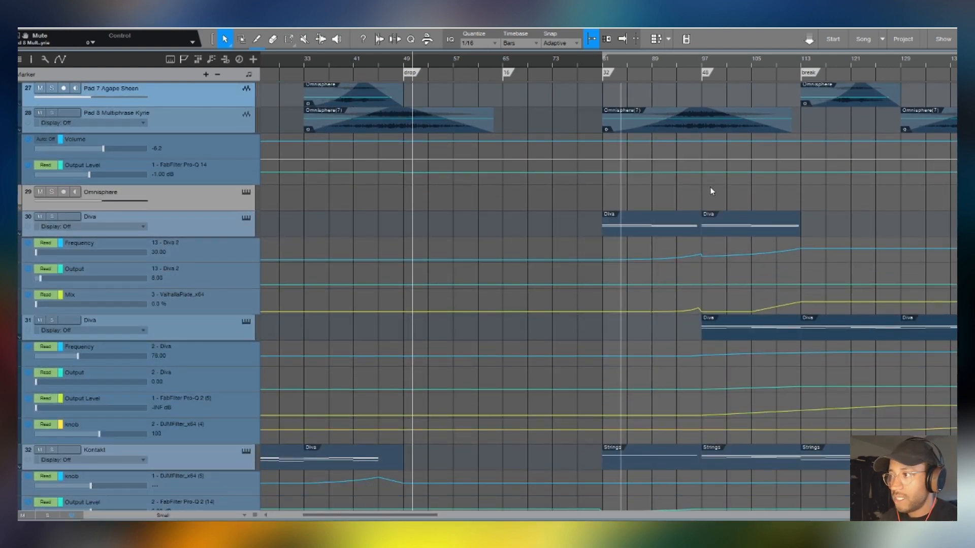
pyautogui.click(699, 64)
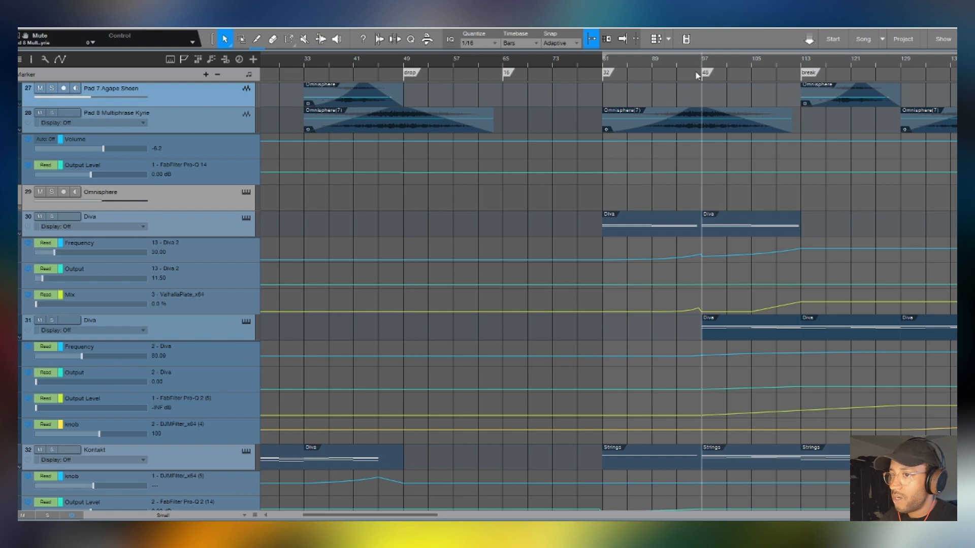
pyautogui.click(197, 226)
pyautogui.press('F3')
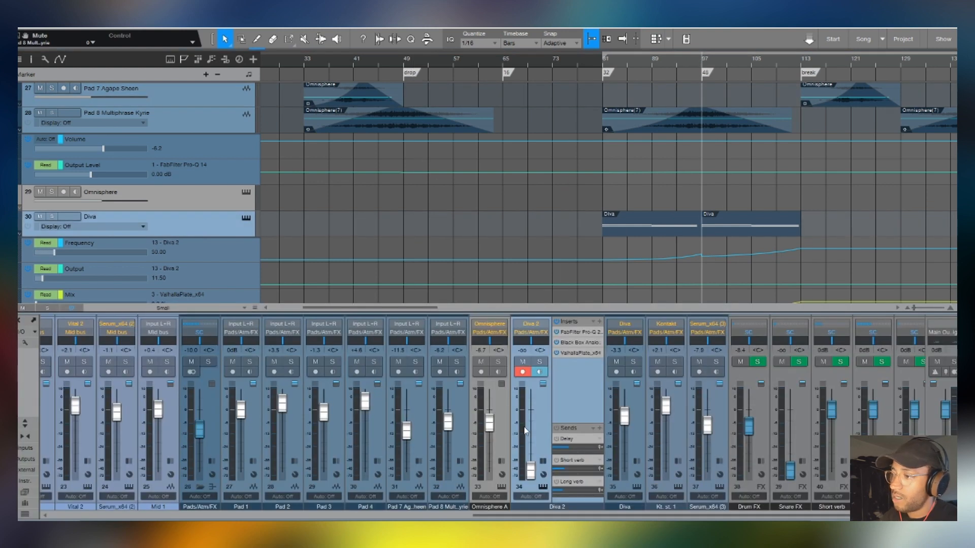
# - Audition the Diva 2 channel soloed with its volume at -1.5 dB, then restore the fader to minimum and unsolo it
pyautogui.click(540, 364)
pyautogui.moveTo(530, 470); pyautogui.dragTo(531, 410)
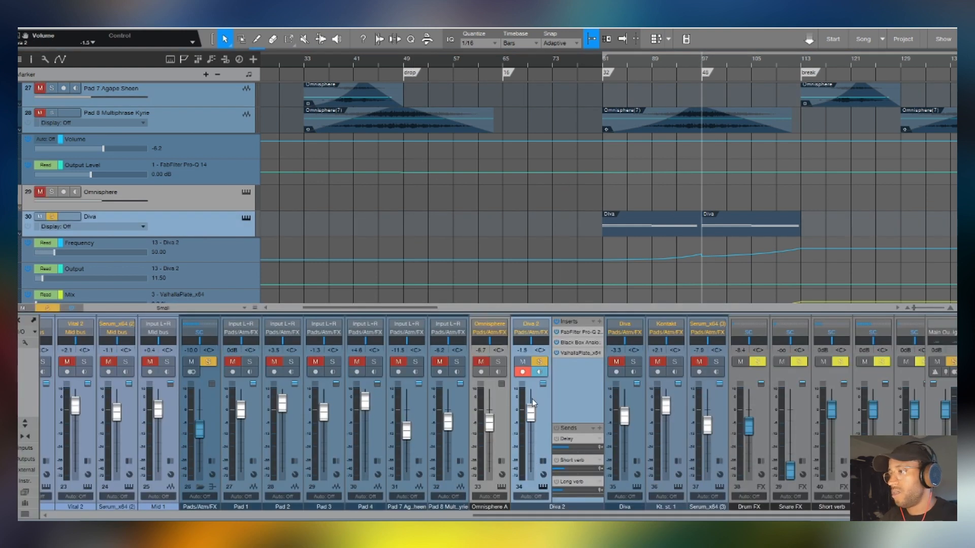
pyautogui.press('space')
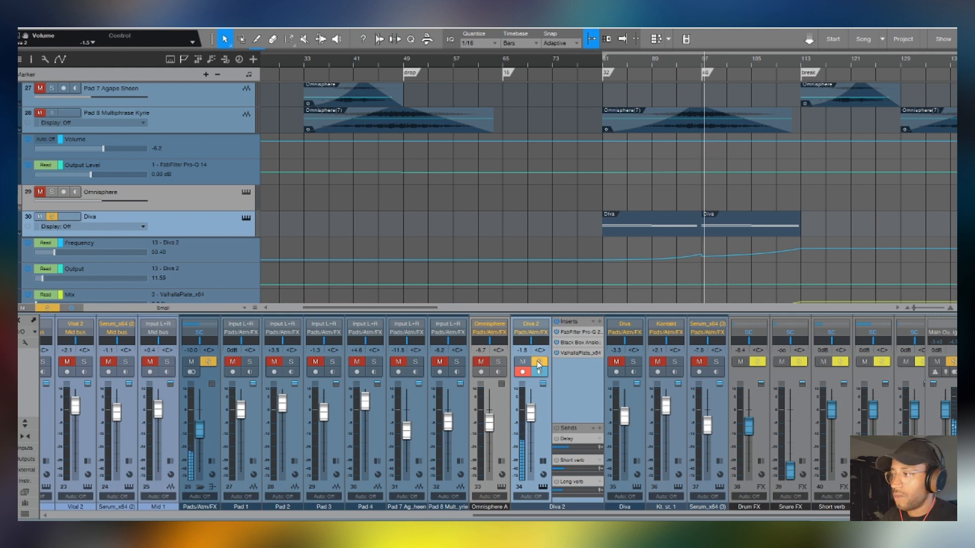
pyautogui.moveTo(531, 414); pyautogui.dragTo(531, 472)
pyautogui.click(540, 362)
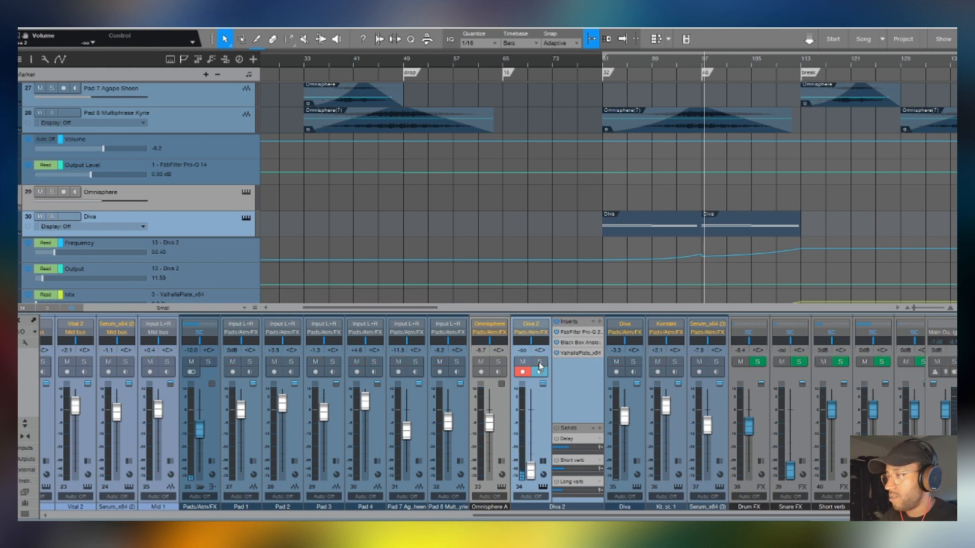
# - Examine the clips and automation lanes of the two Diva tracks, Kontakt and Serum_x64 across the whole arrangement
pyautogui.press('F3')
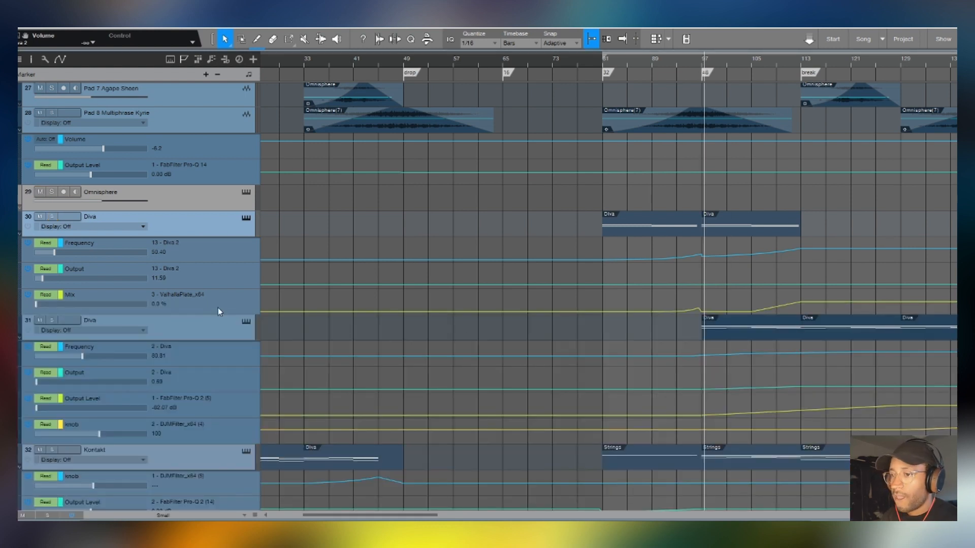
pyautogui.scroll(-4, 312, 63)
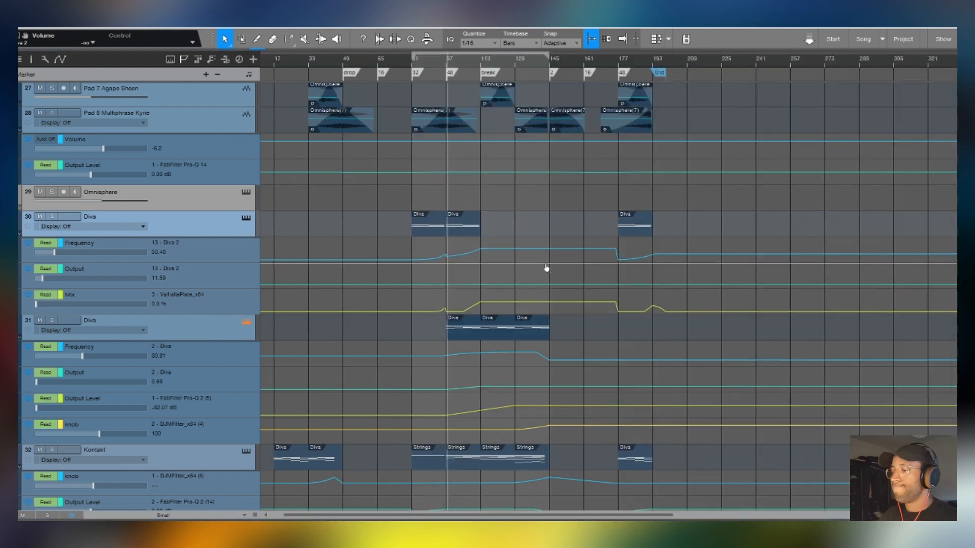
pyautogui.scroll(-3, 558, 269)
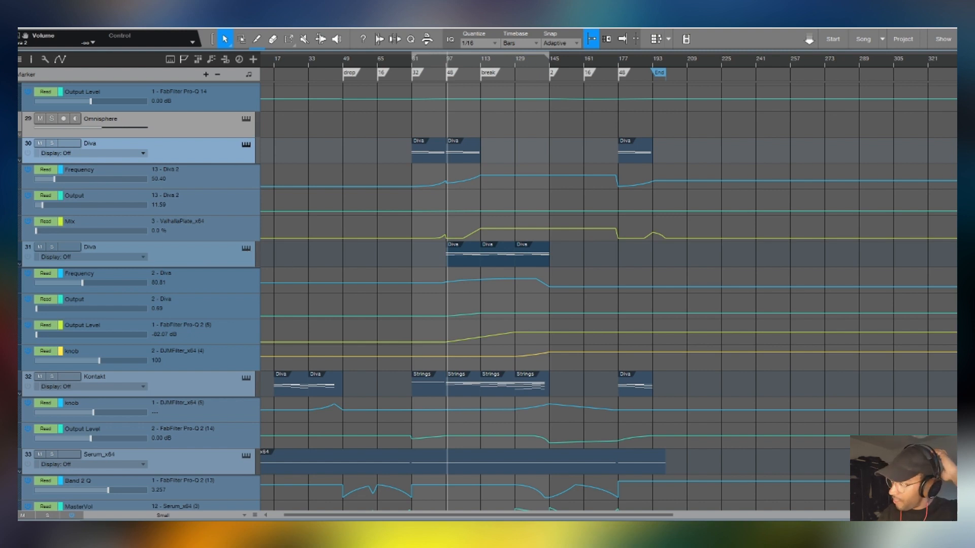
pyautogui.press('F3')
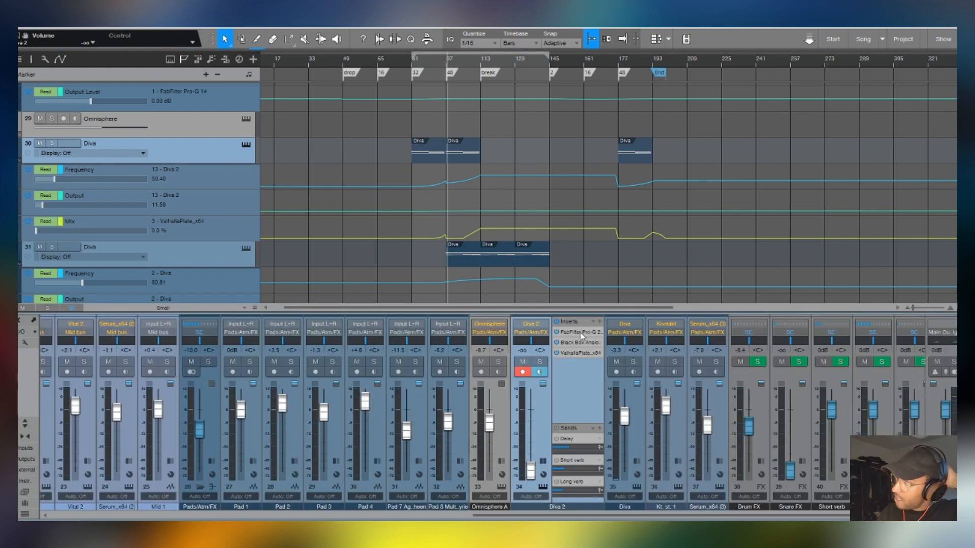
pyautogui.click(207, 258)
pyautogui.scroll(-1, 488, 202)
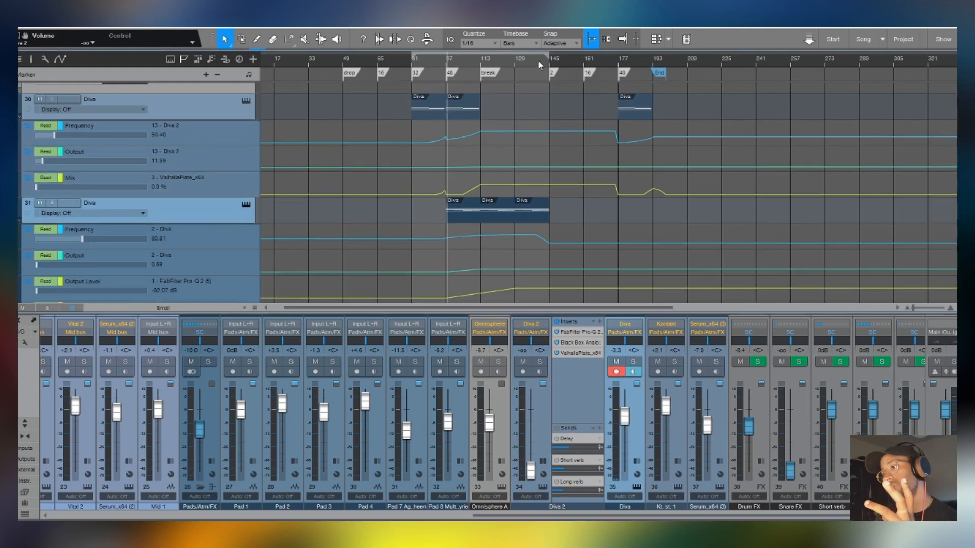
pyautogui.scroll(-2, 508, 254)
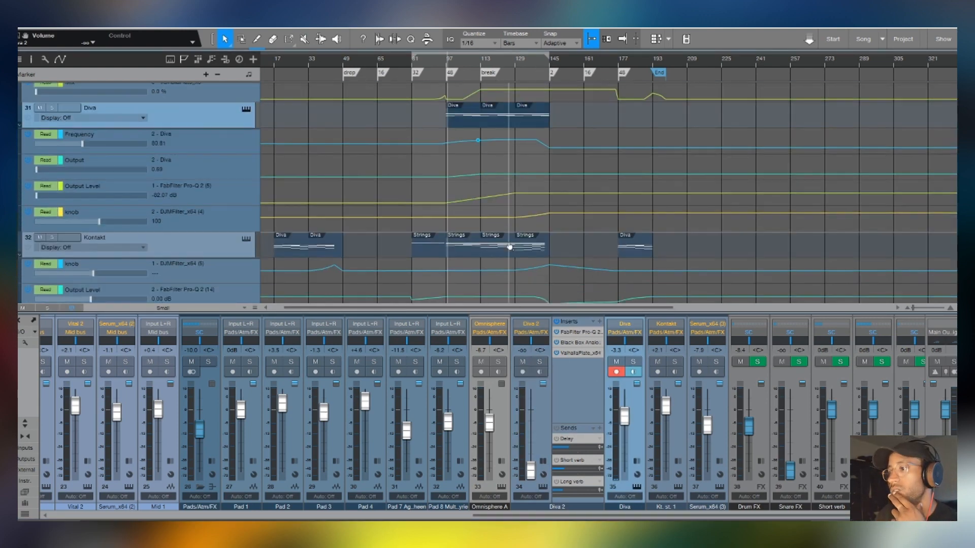
pyautogui.scroll(-1, 510, 247)
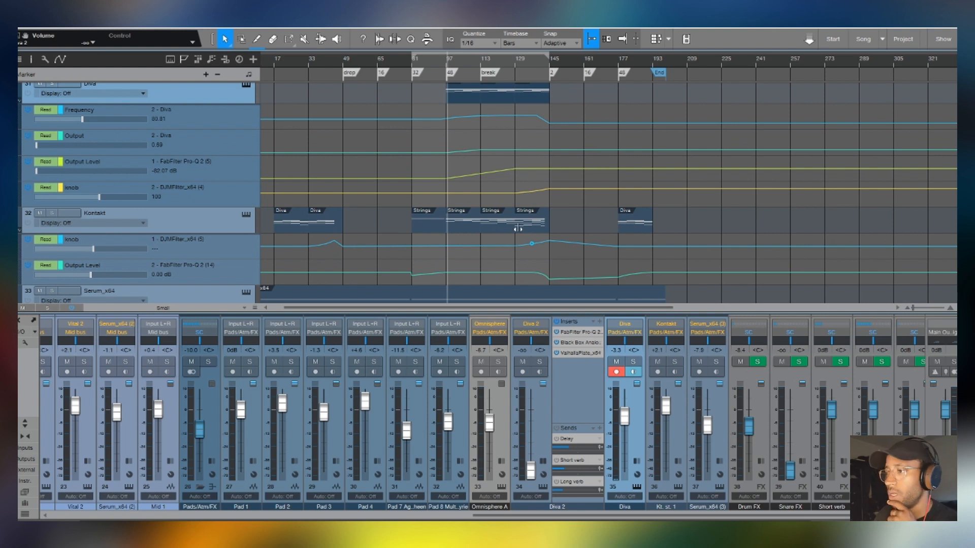
pyautogui.scroll(-3, 517, 228)
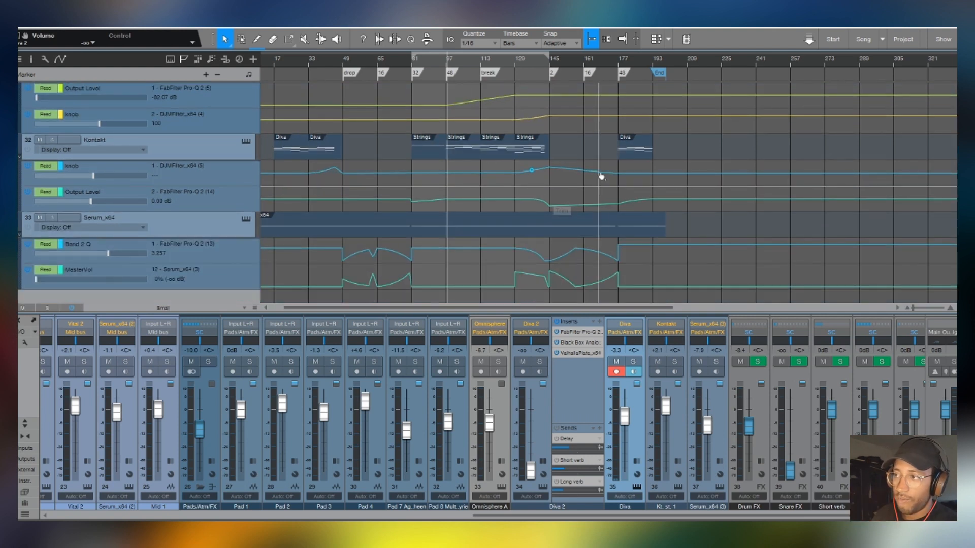
pyautogui.scroll(5, 584, 204)
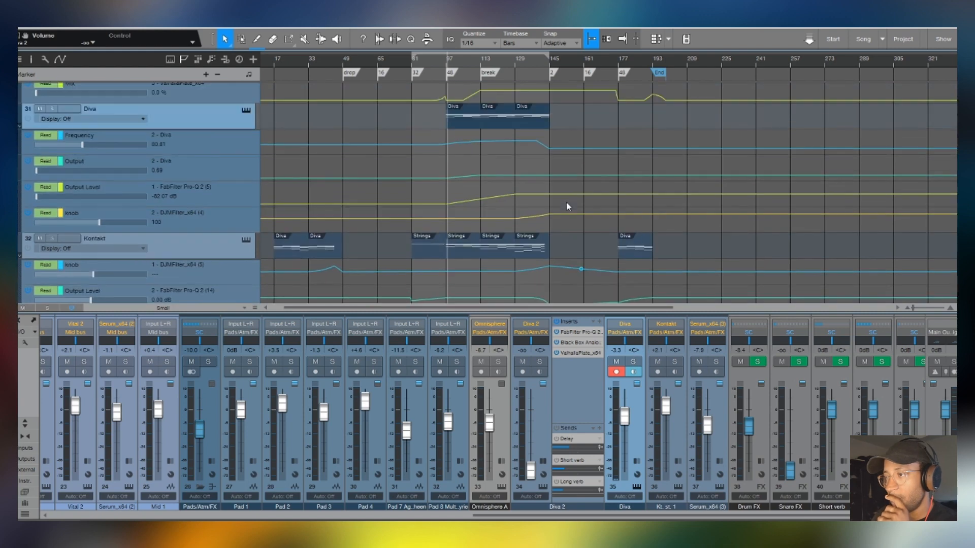
# - View the FabFilter Pro-Q 2 and Black Box Analog Design HG-2 inserts on the Diva 2 channel and close them
pyautogui.click(584, 332)
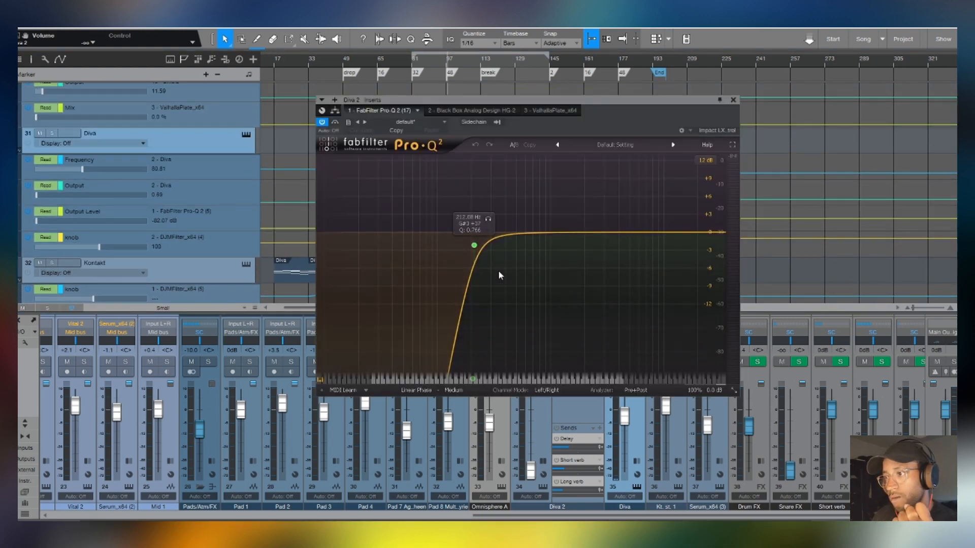
pyautogui.click(470, 110)
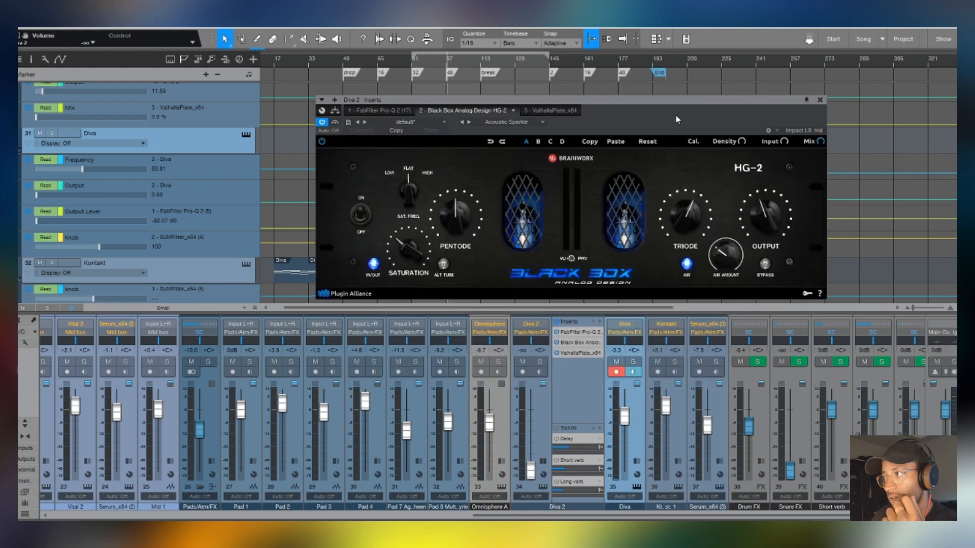
pyautogui.click(817, 99)
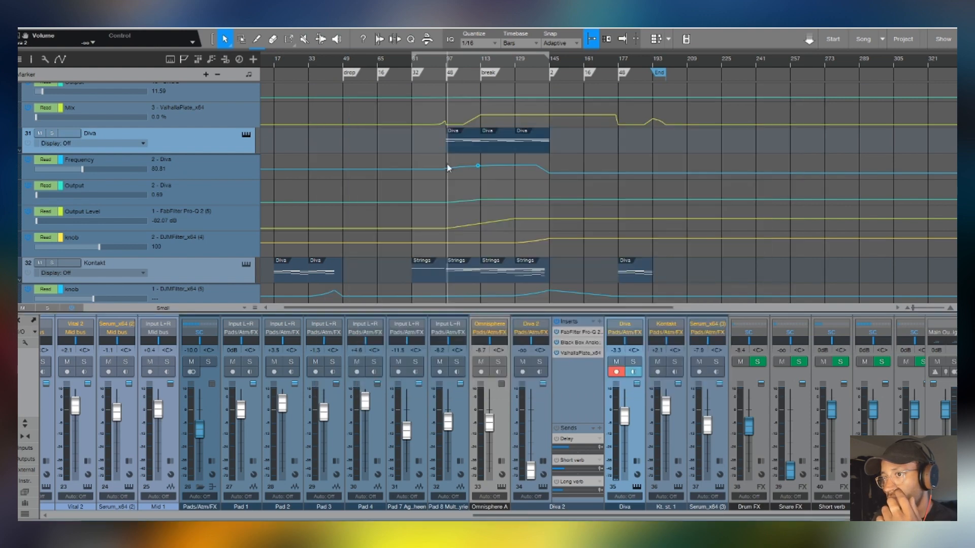
# - Solo the second Diva track (track 31) and audition it from bar 97 and from the break at bar 113
pyautogui.click(205, 168)
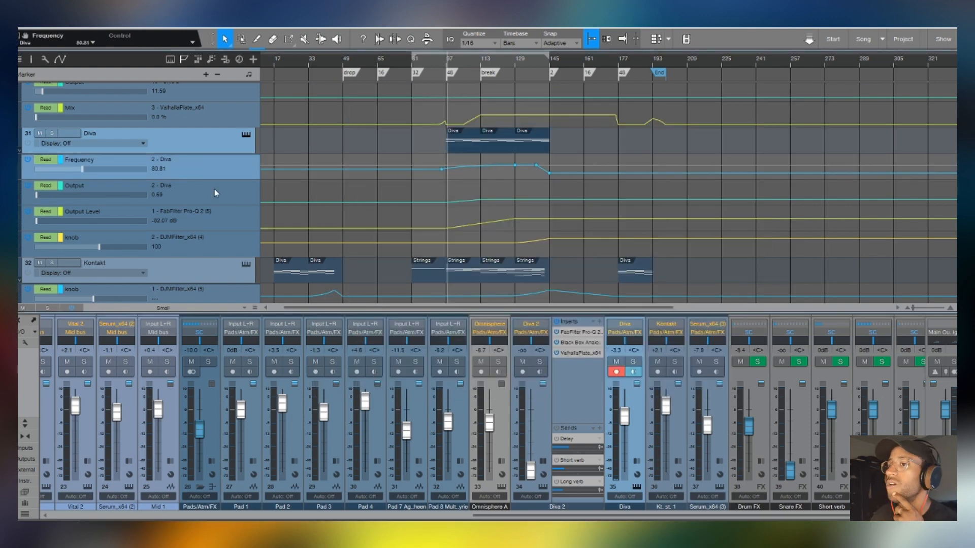
pyautogui.click(53, 133)
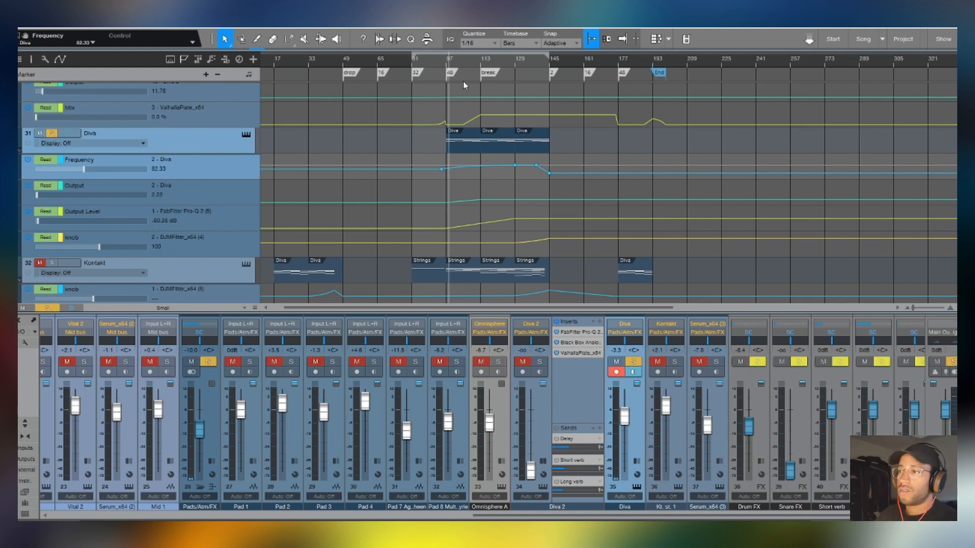
pyautogui.scroll(5, 450, 60)
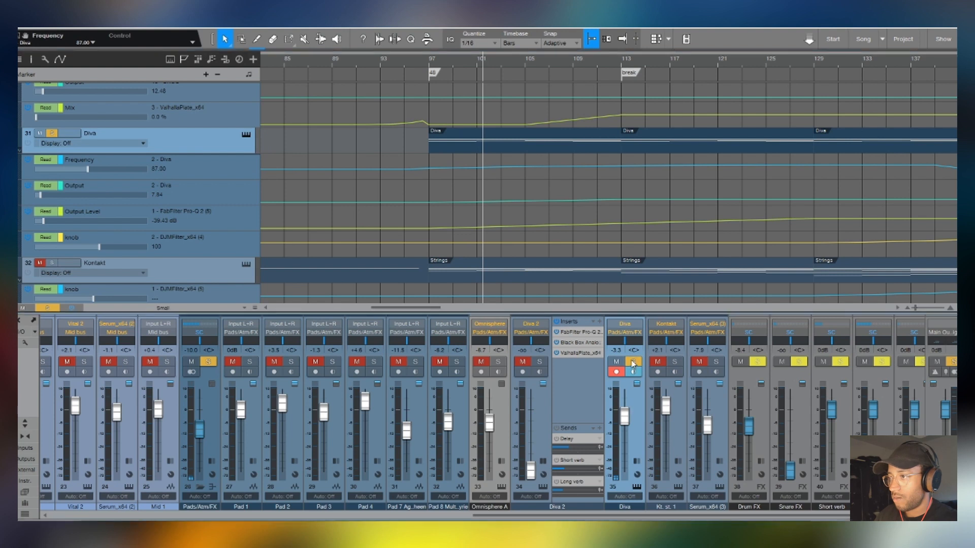
pyautogui.click(432, 61)
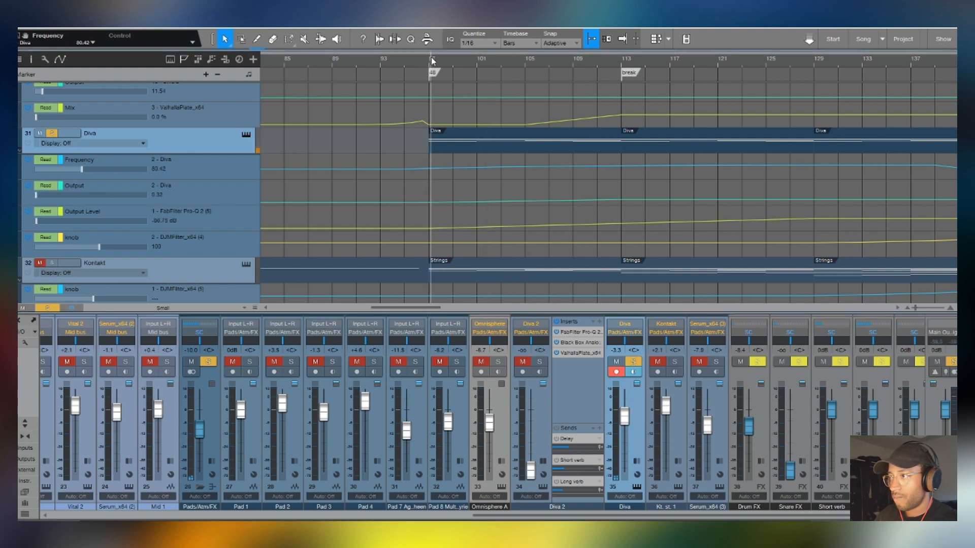
pyautogui.click(622, 62)
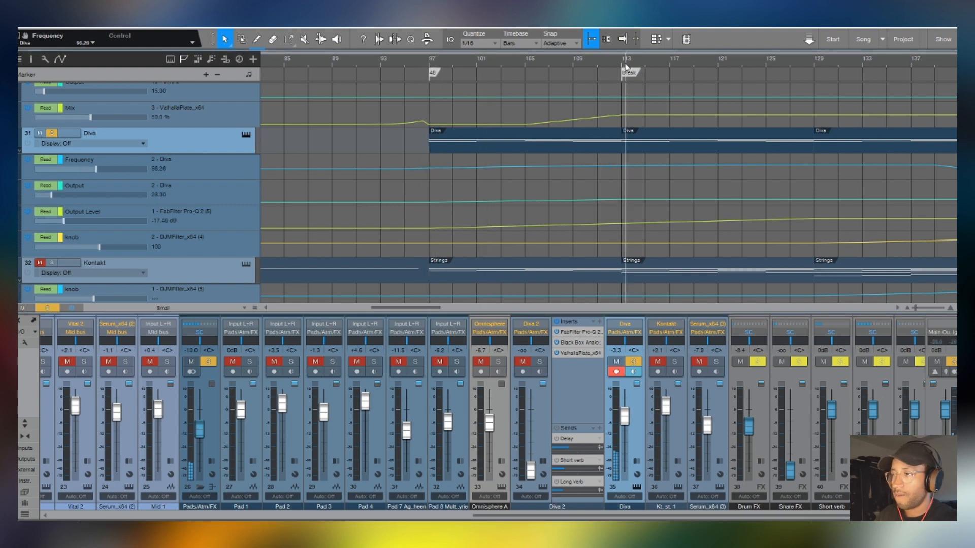
# - Audition the rest of the soloed Diva part from about bar 126 and about bar 136
pyautogui.scroll(-5, 625, 65)
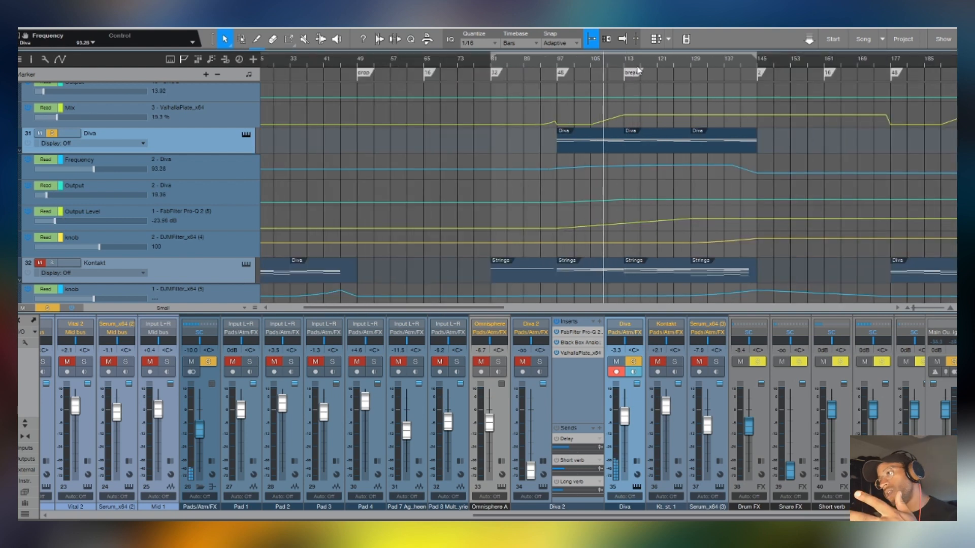
pyautogui.click(681, 62)
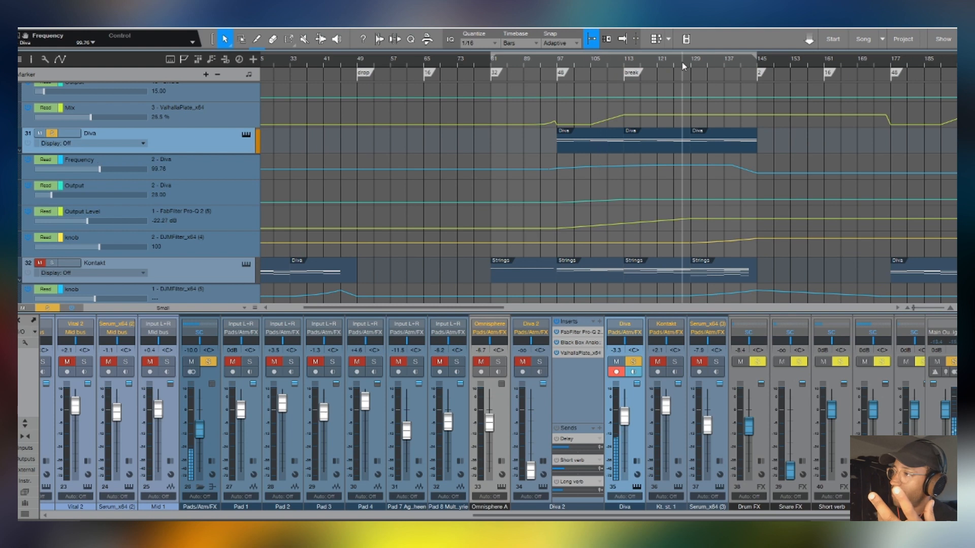
pyautogui.click(724, 62)
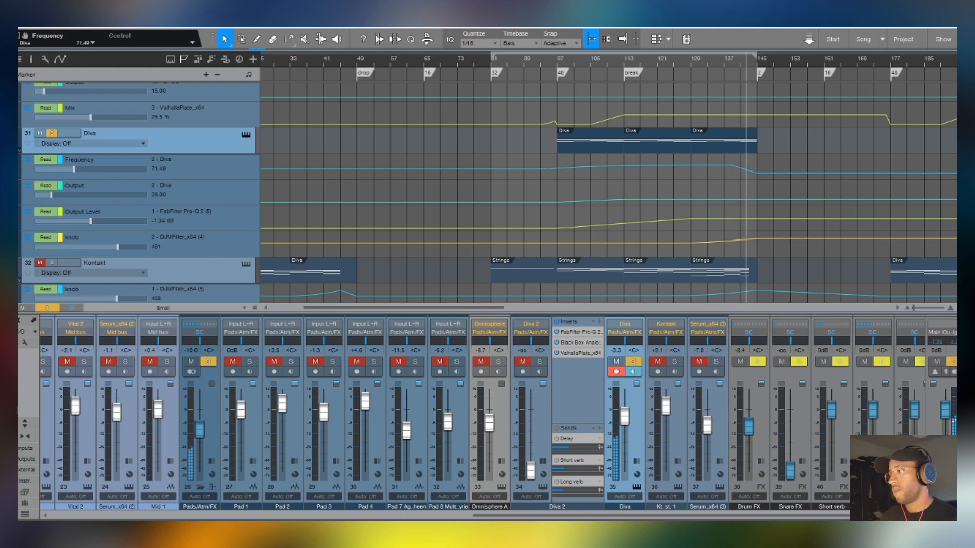
# - Hide the mixer and select the three Diva clips on track 31 between bars 97 and 145
pyautogui.press('F3')
pyautogui.scroll(-4, 428, 59)
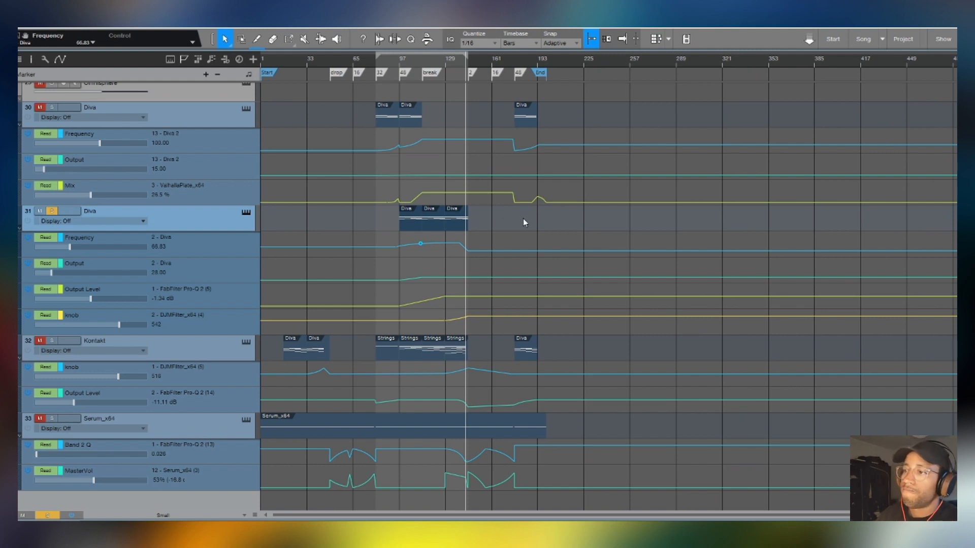
pyautogui.moveTo(523, 219); pyautogui.dragTo(307, 219)
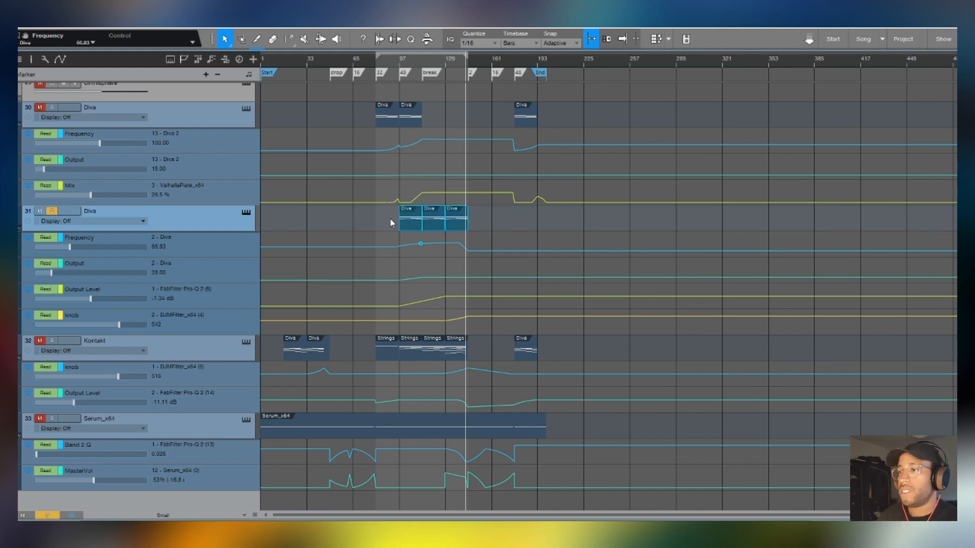
pyautogui.scroll(2, 400, 61)
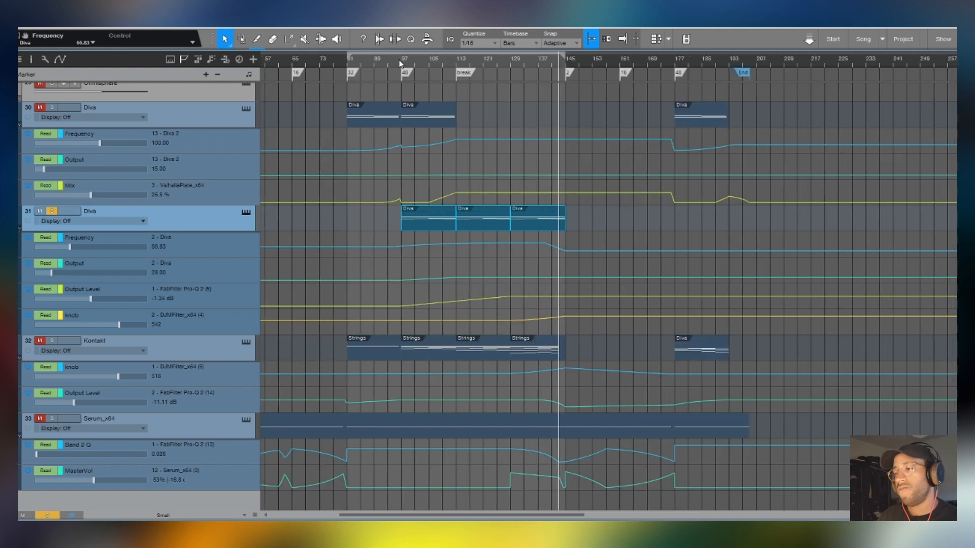
# - Select the four Strings clips on the Kontakt track and solo Kontakt instead of Diva
pyautogui.click(381, 226)
pyautogui.moveTo(327, 353); pyautogui.dragTo(597, 346)
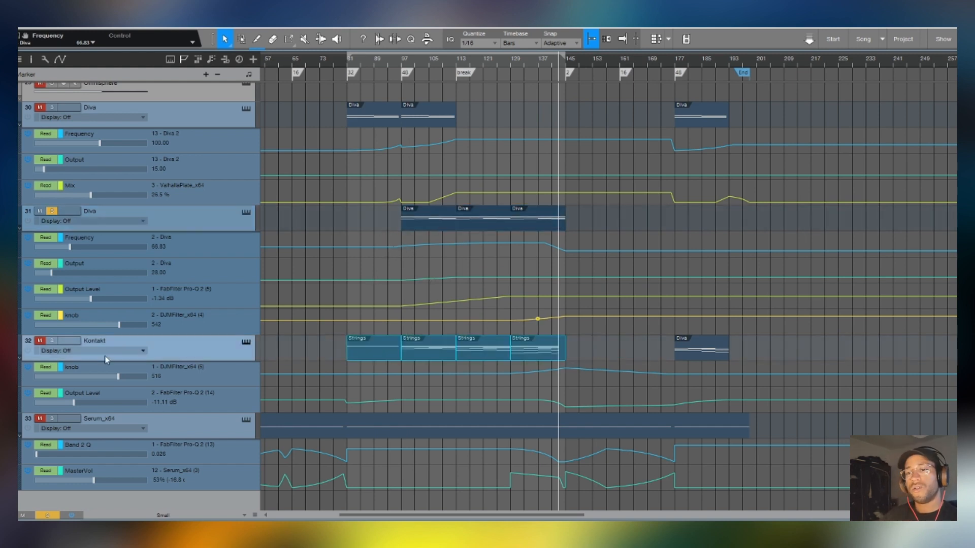
pyautogui.click(53, 212)
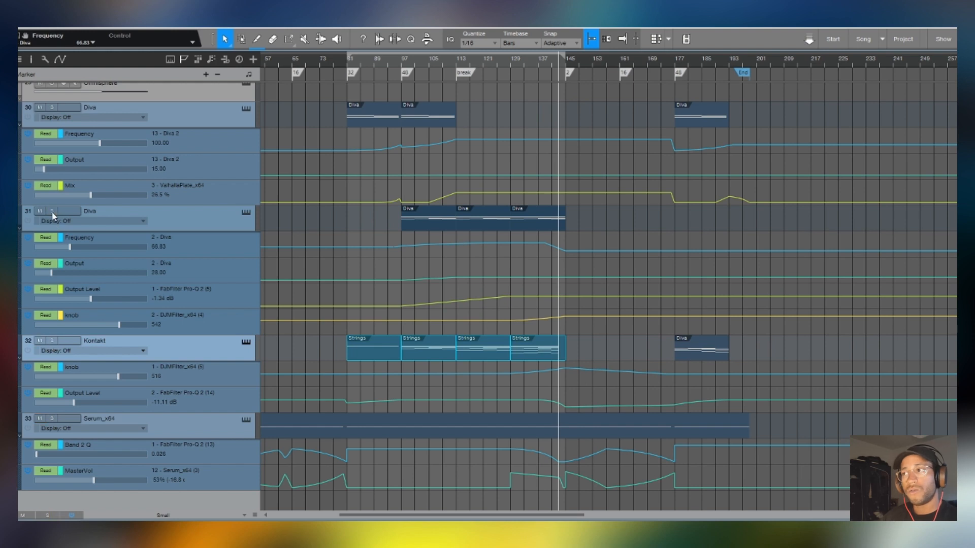
pyautogui.click(53, 341)
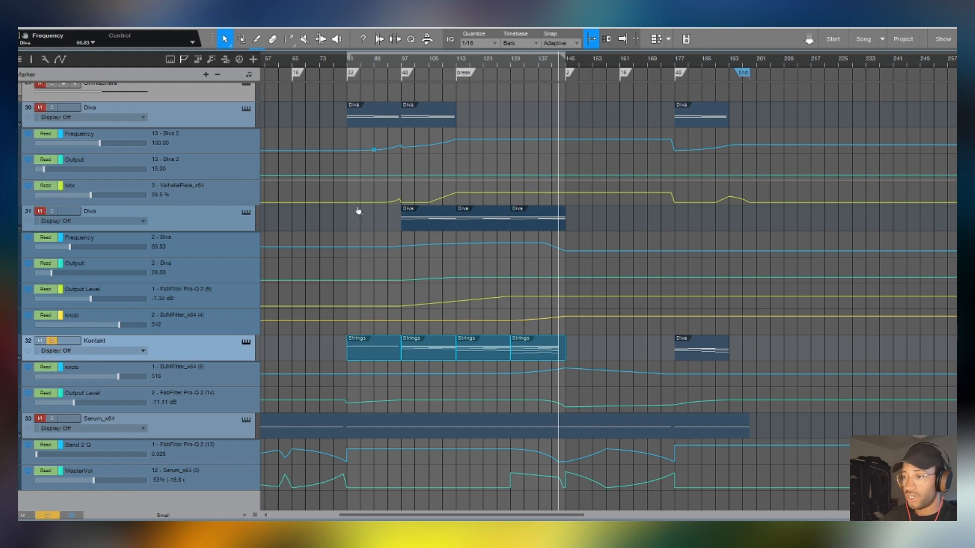
# - Open the first Strings clip in the note editor and select successive note groups from bar 97 to the end of the fourth clip
pyautogui.doubleClick(382, 347)
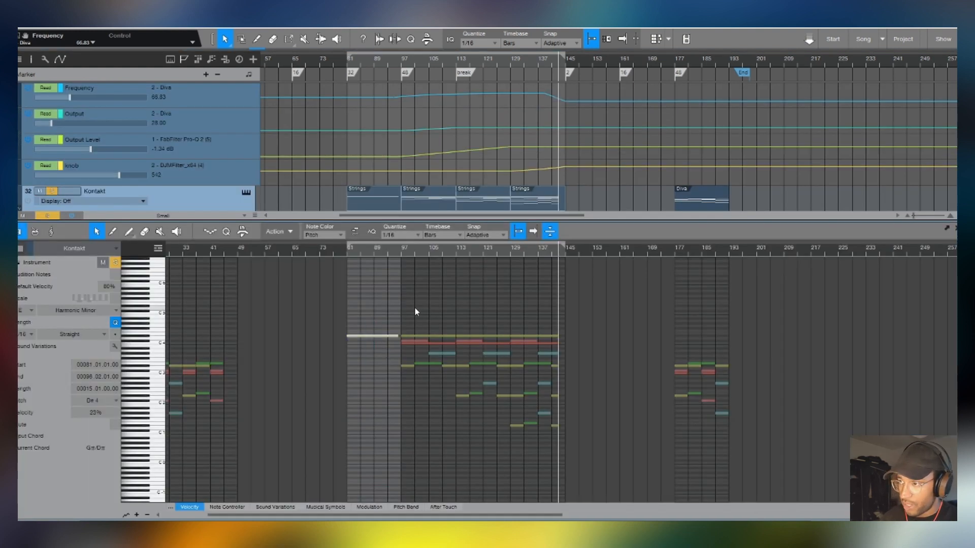
pyautogui.moveTo(414, 307); pyautogui.dragTo(565, 428)
pyautogui.click(620, 392)
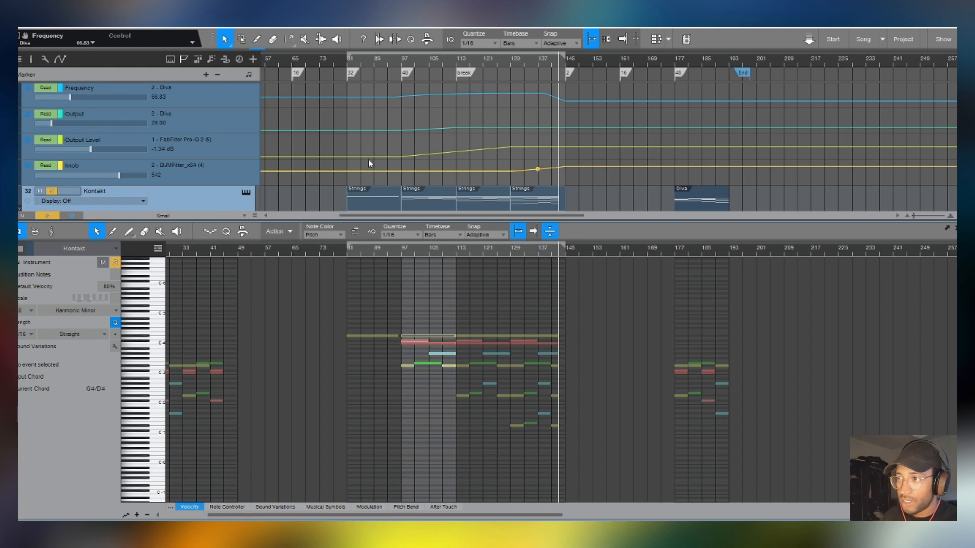
pyautogui.moveTo(384, 362); pyautogui.dragTo(459, 375)
pyautogui.moveTo(449, 380); pyautogui.dragTo(562, 459)
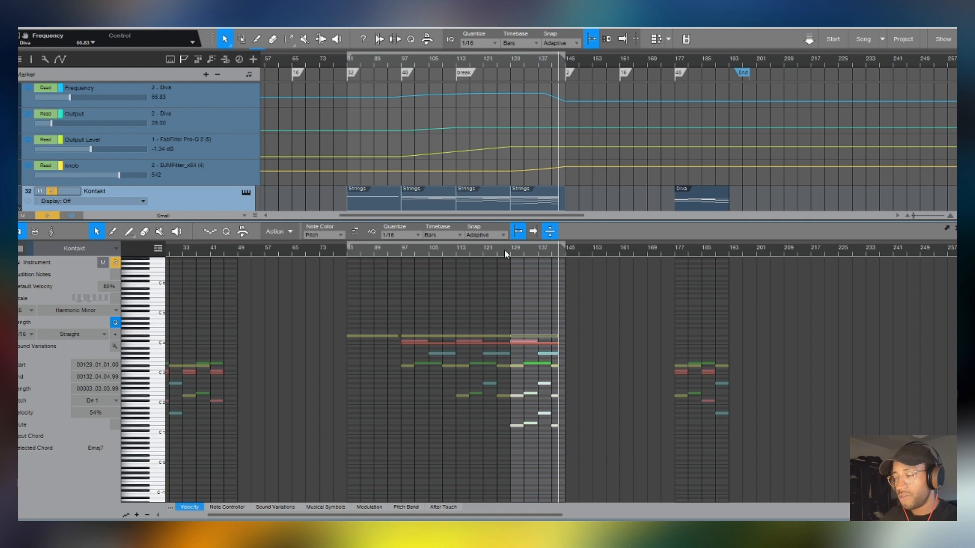
# - Select the Strings clips and audition the soloed Kontakt part from bar 81 and from about bars 95, 112 and 126
pyautogui.click(347, 62)
pyautogui.doubleClick(163, 198)
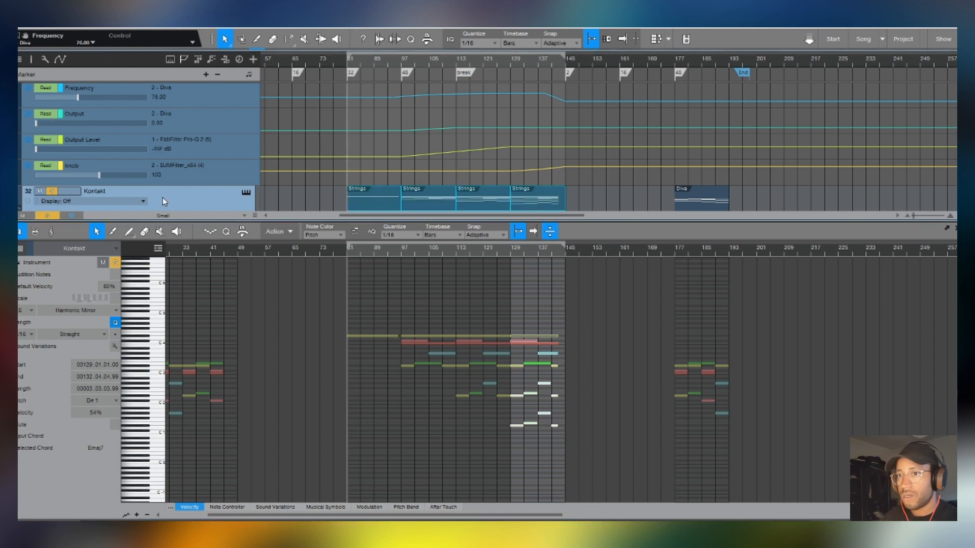
pyautogui.press('s')
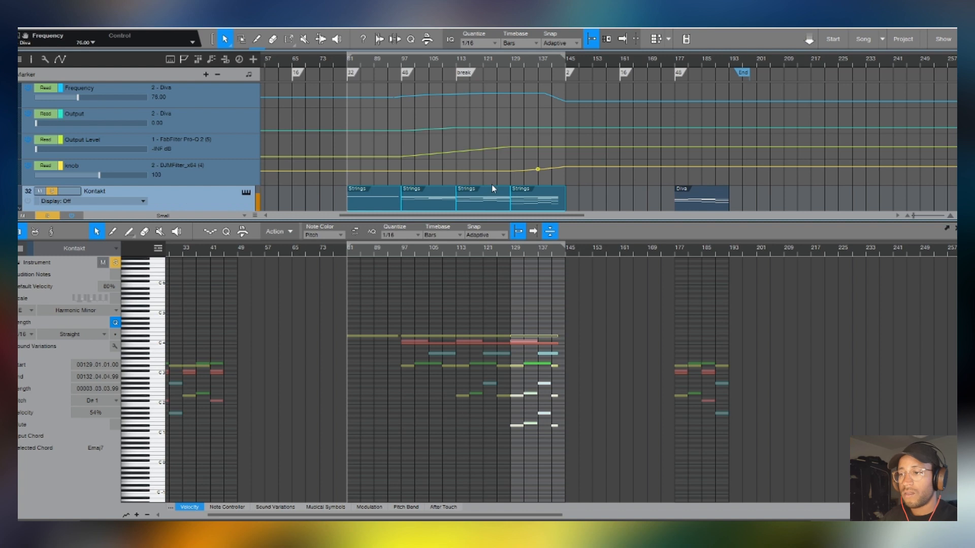
pyautogui.press('space')
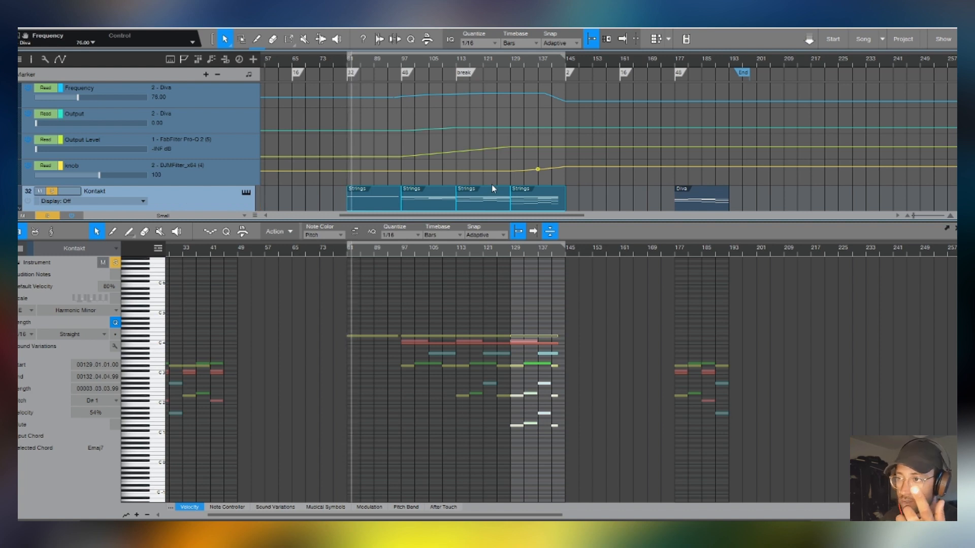
pyautogui.scroll(-3, 491, 186)
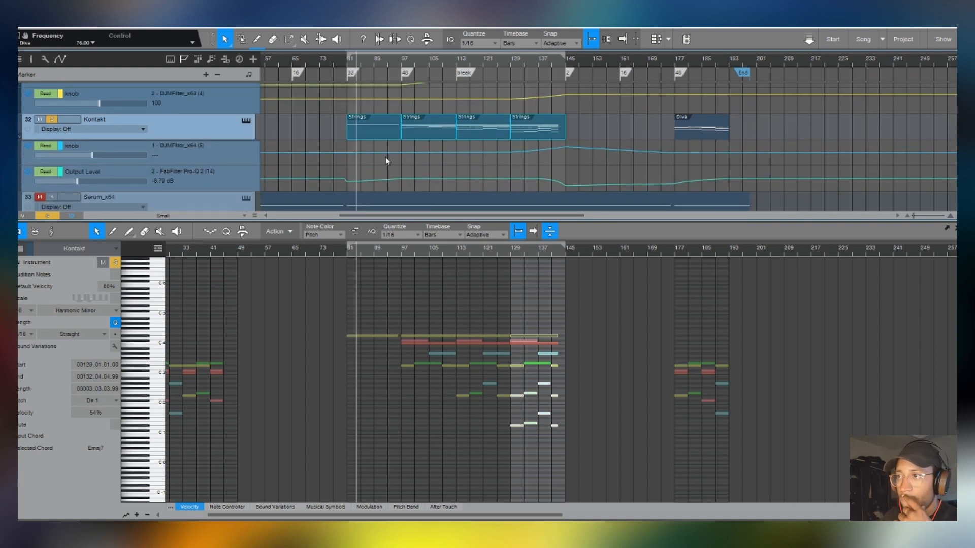
pyautogui.click(396, 60)
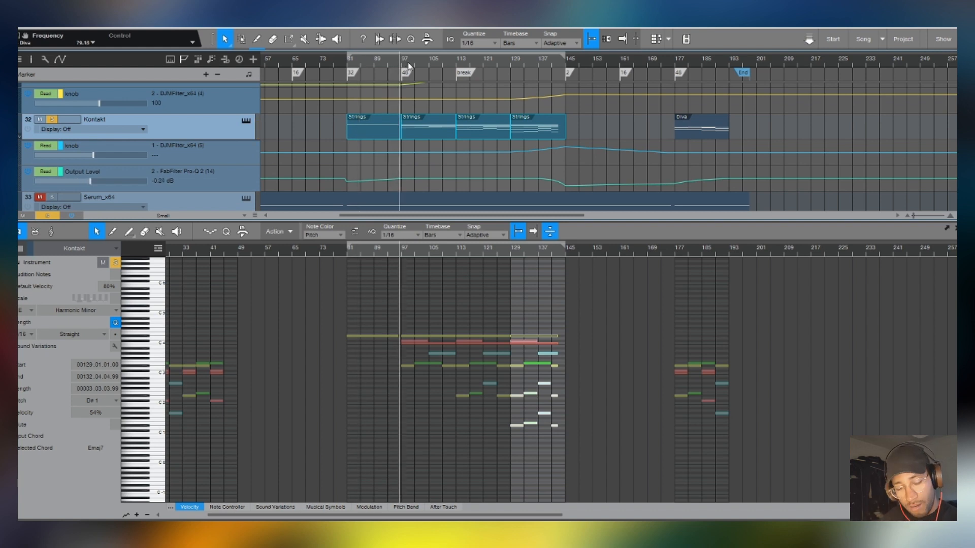
pyautogui.scroll(5, 426, 136)
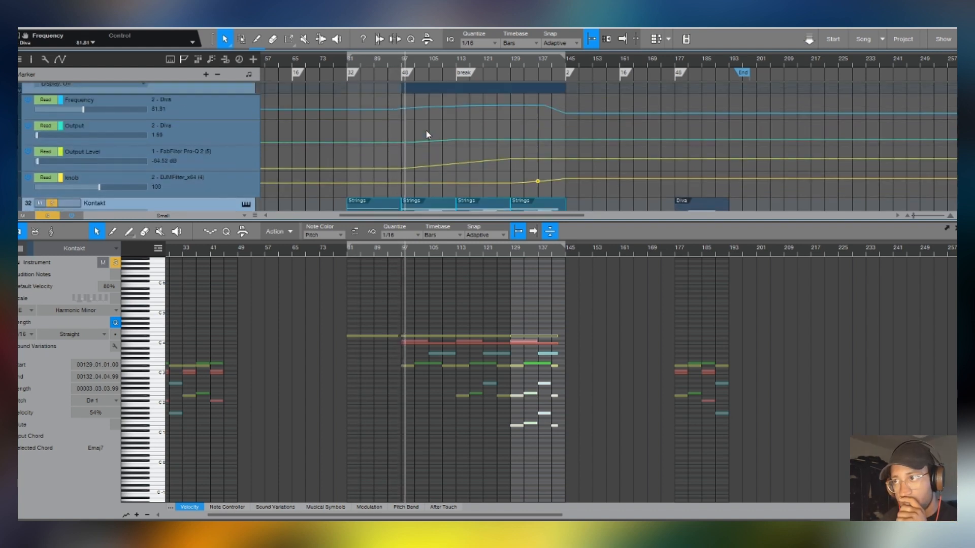
pyautogui.scroll(-5, 421, 162)
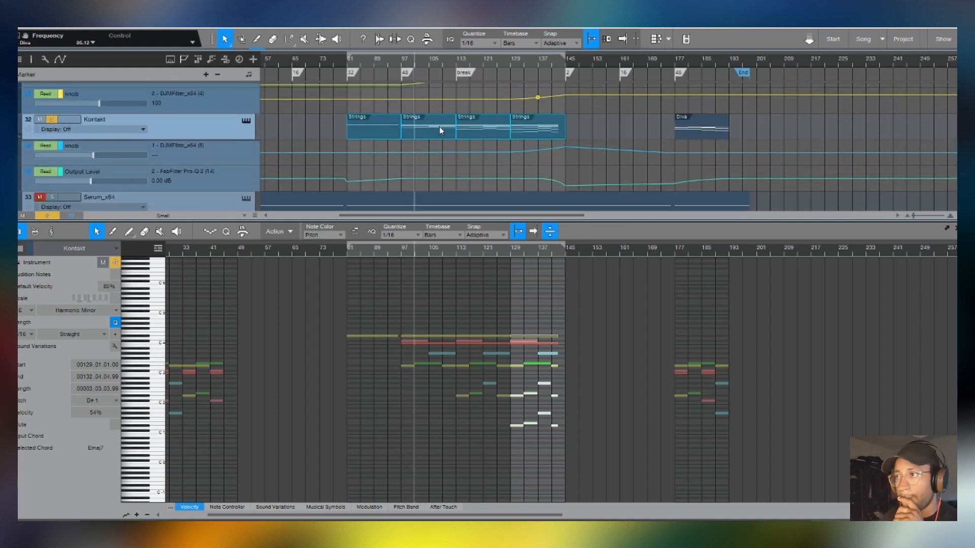
pyautogui.click(452, 59)
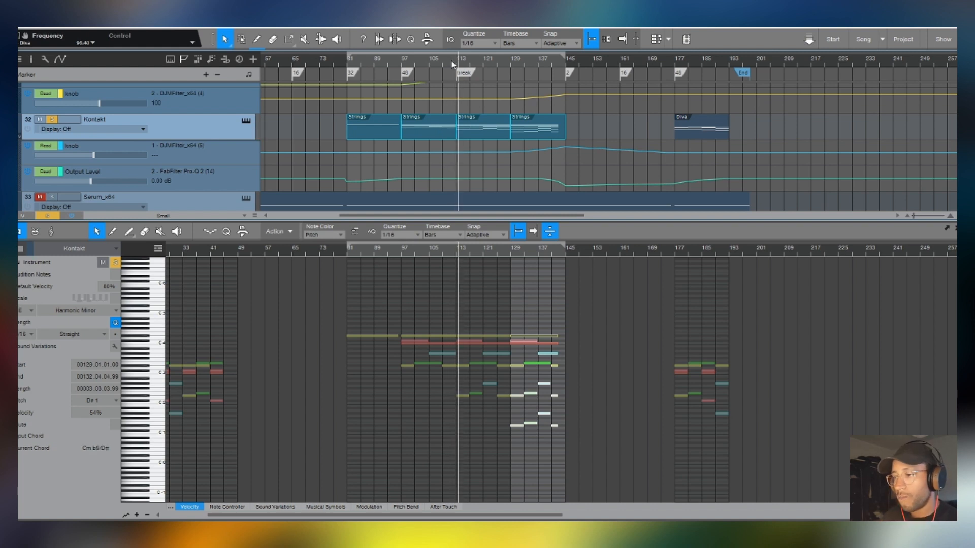
pyautogui.click(500, 65)
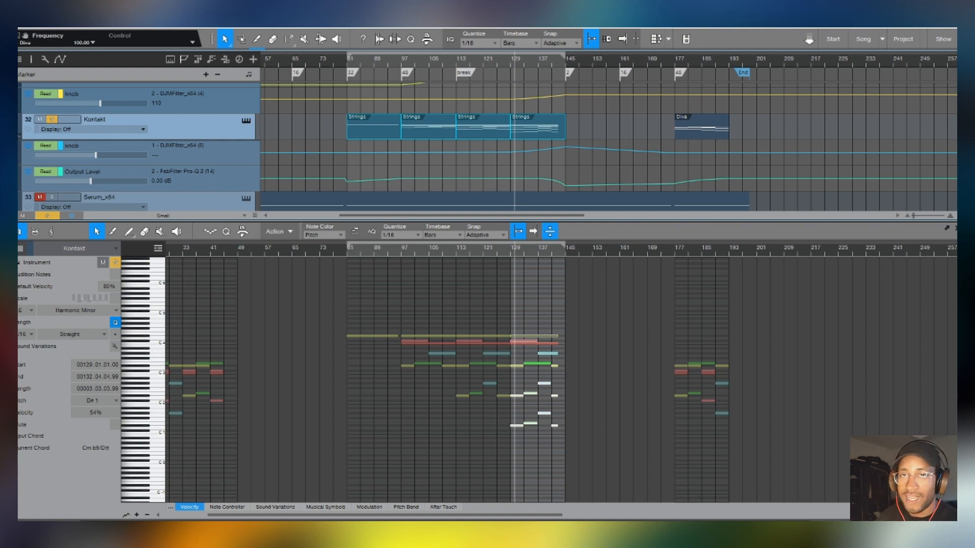
# - Hide the note editor and show the mixer beneath the arrangement
pyautogui.press('F2')
pyautogui.scroll(2, 589, 223)
pyautogui.scroll(-2, 589, 227)
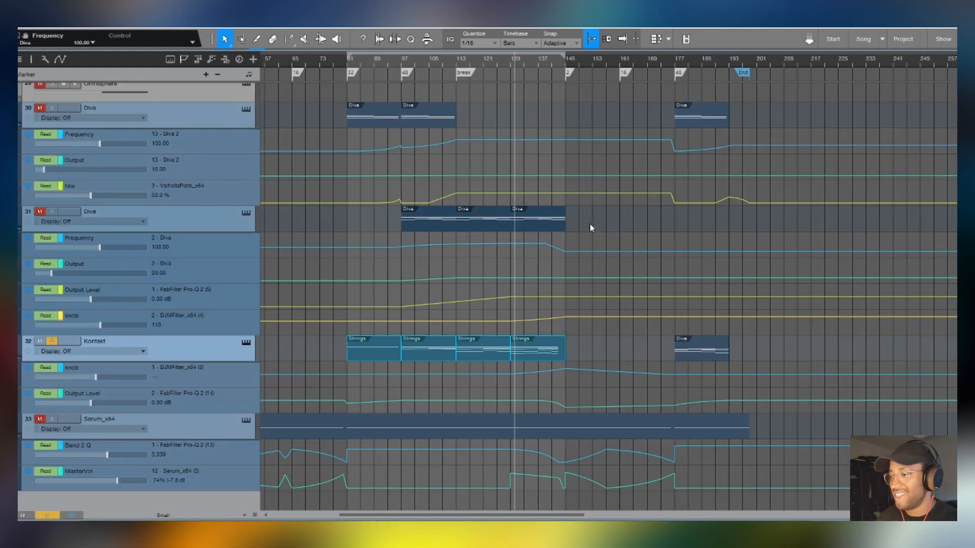
pyautogui.press('F3')
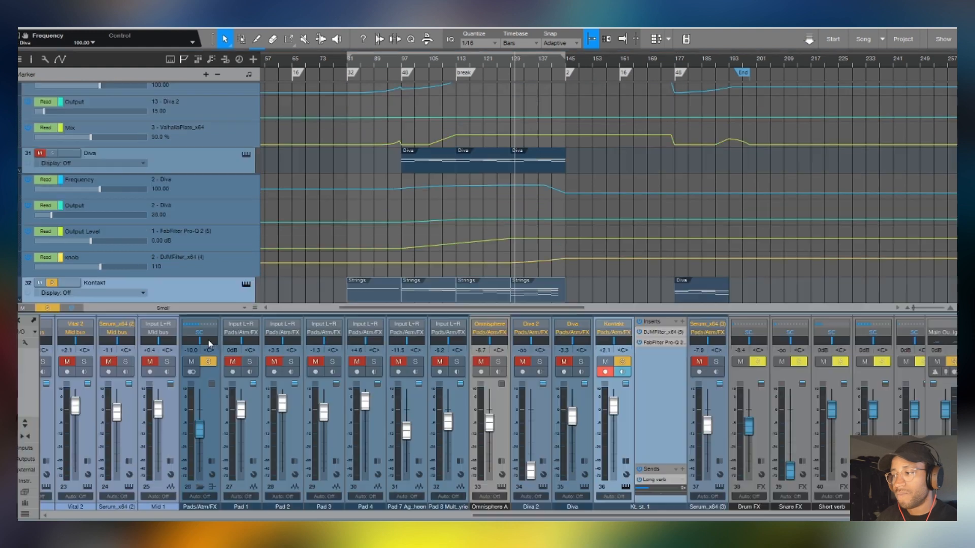
pyautogui.scroll(-5, 580, 246)
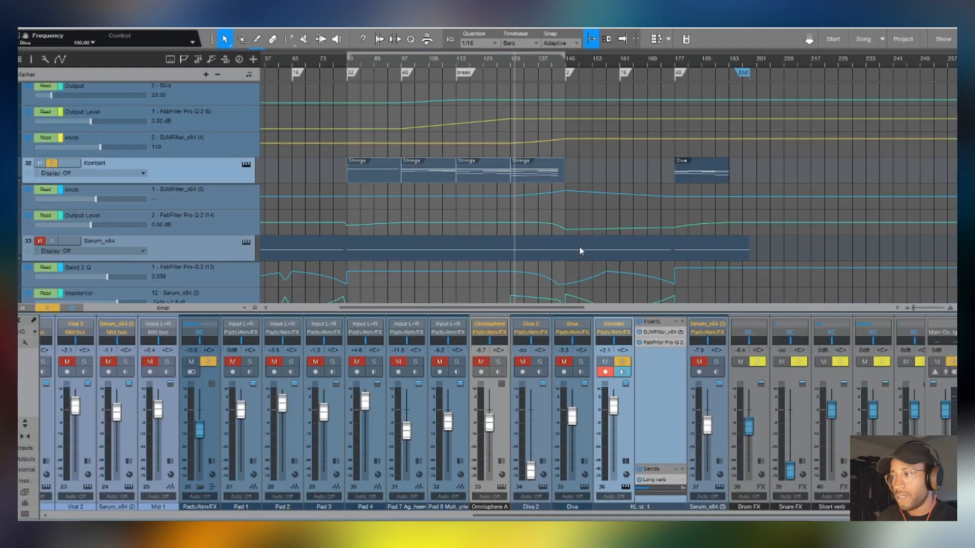
# - Inspect the DJMFilter and FabFilter Pro-Q 2 inserts on the Kontakt channel, closing each plug-in window
pyautogui.doubleClick(662, 332)
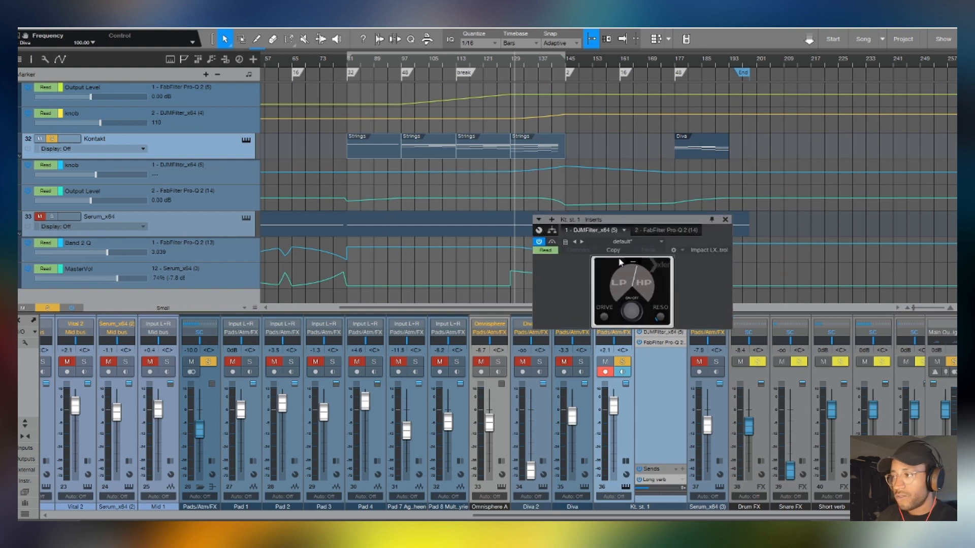
pyautogui.click(725, 220)
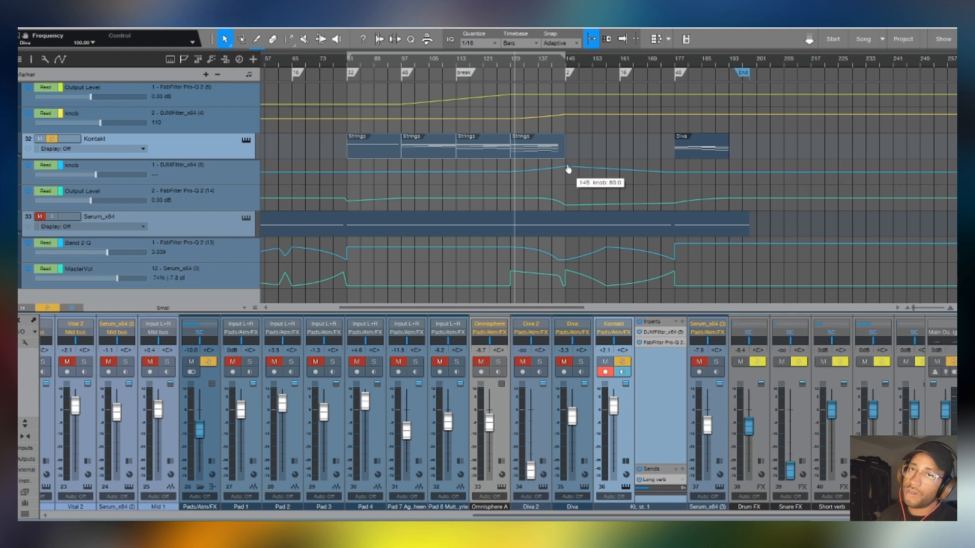
pyautogui.doubleClick(657, 343)
pyautogui.click(851, 73)
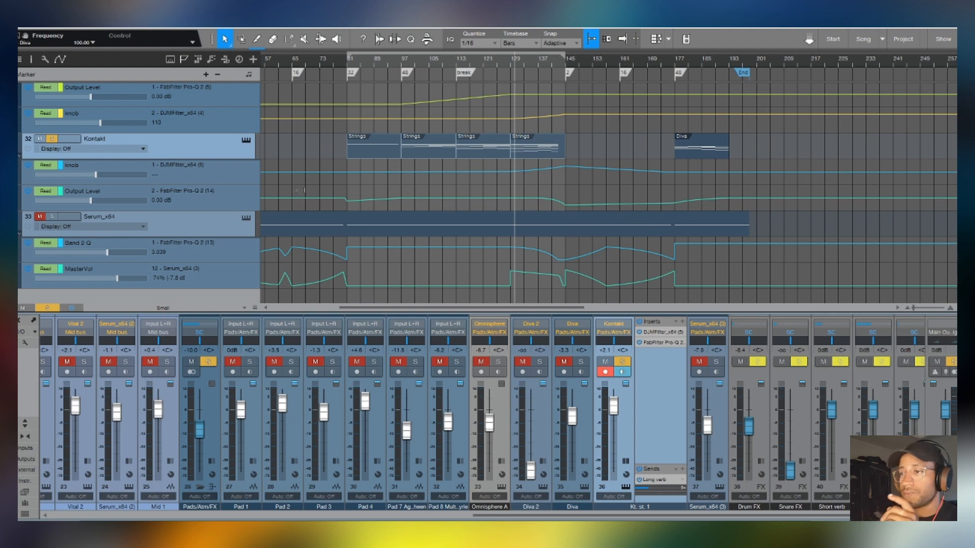
# - Audition the strings from bar 81 with the Kontakt channel's FabFilter Pro-Q 2 open, and close it and collapse the channel's inserts
pyautogui.click(343, 59)
pyautogui.scroll(-4, 350, 61)
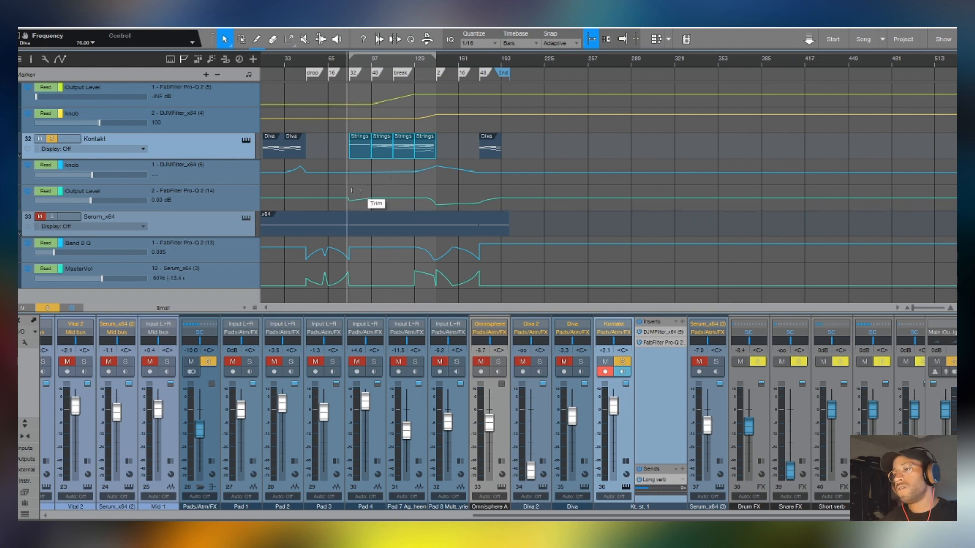
pyautogui.doubleClick(668, 343)
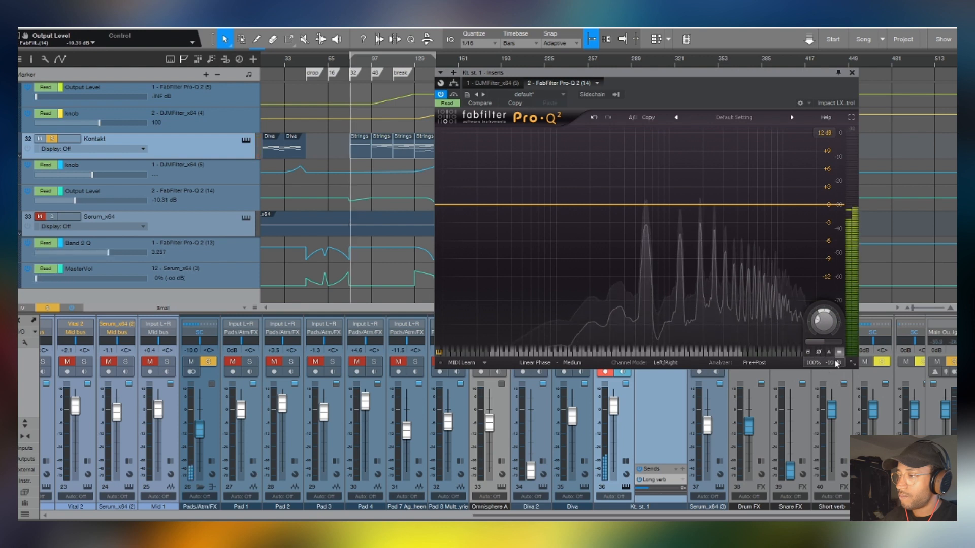
pyautogui.click(851, 73)
pyautogui.doubleClick(670, 401)
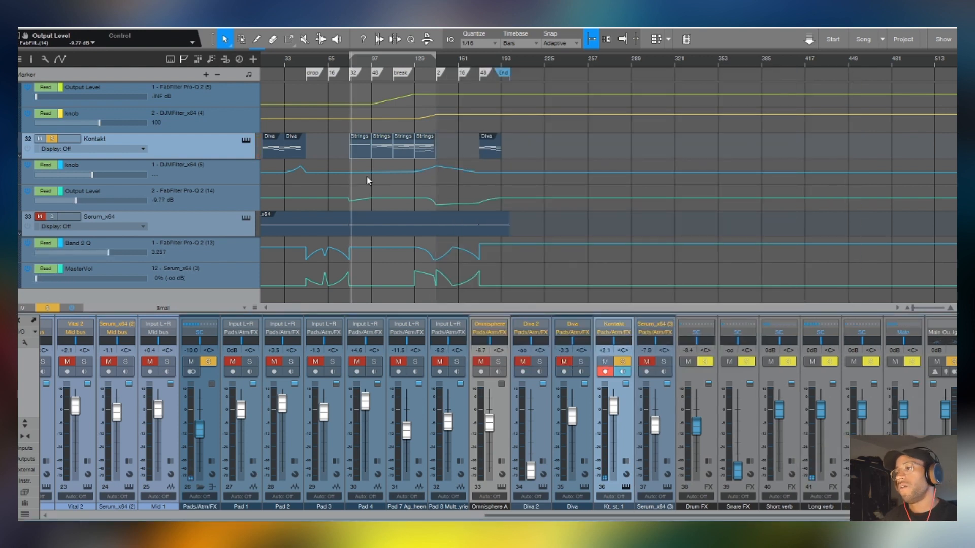
# - Select the Serum_x64 track 33 and solo it instead of Kontakt
pyautogui.scroll(-1, 366, 178)
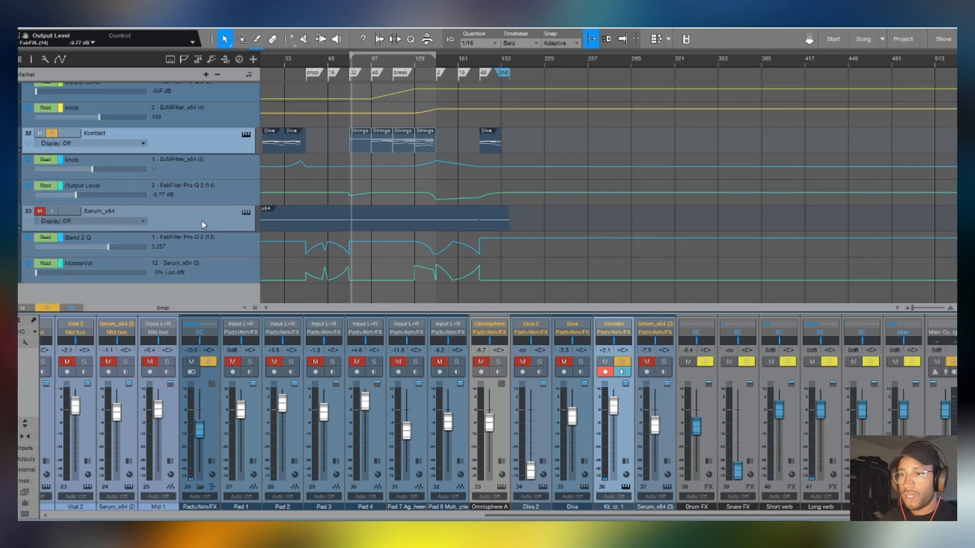
pyautogui.click(202, 220)
pyautogui.click(49, 134)
pyautogui.click(52, 211)
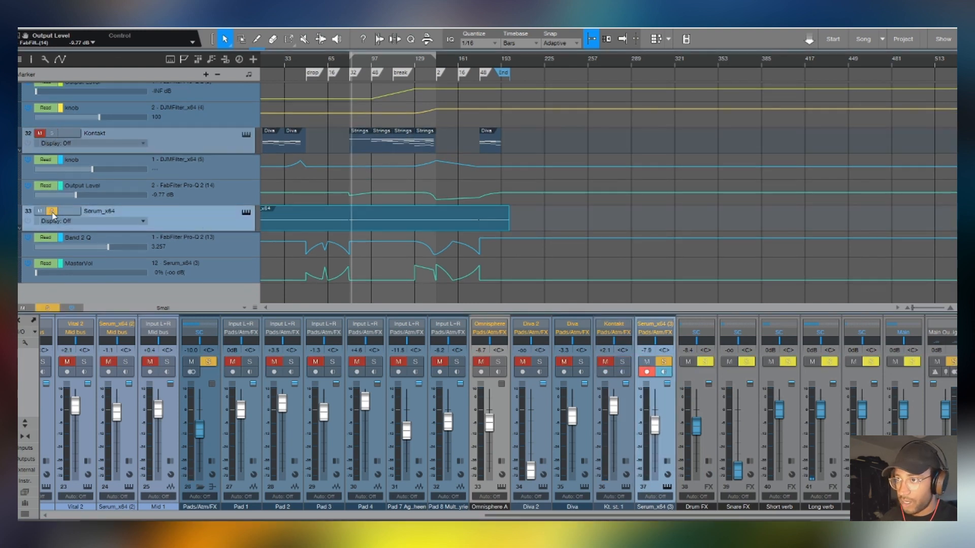
# - Open track 33's Serum instrument to inspect its oscillators, switch the sub oscillator on and back off, and close the window
pyautogui.click(246, 213)
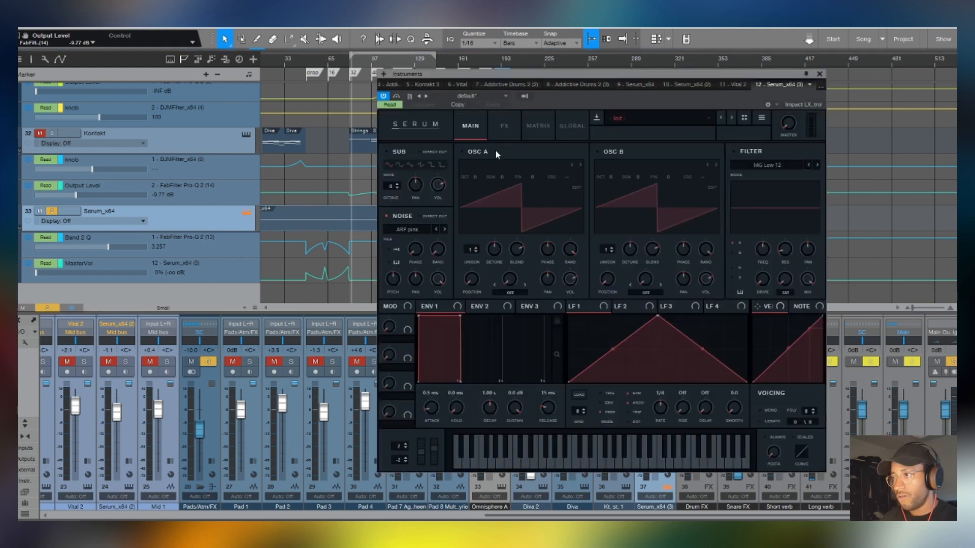
pyautogui.click(407, 154)
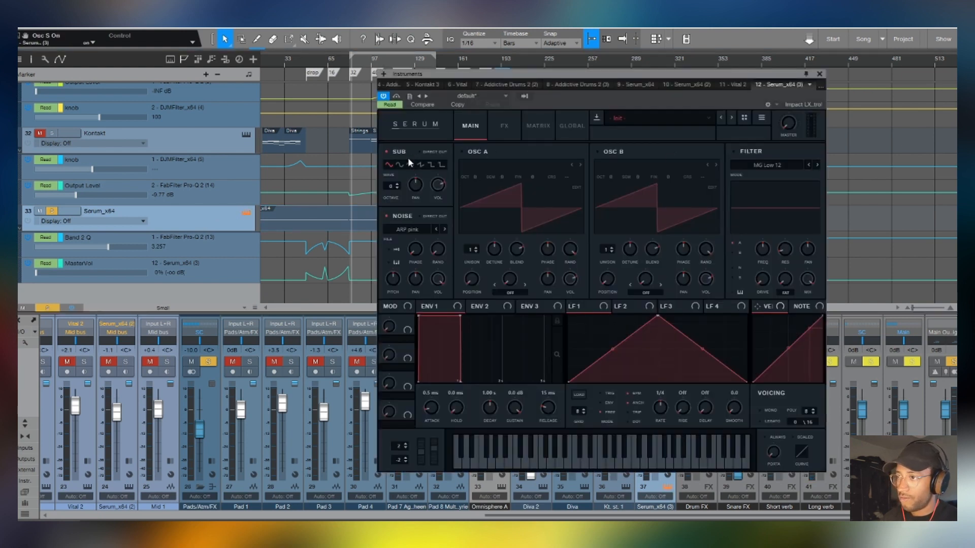
pyautogui.click(400, 153)
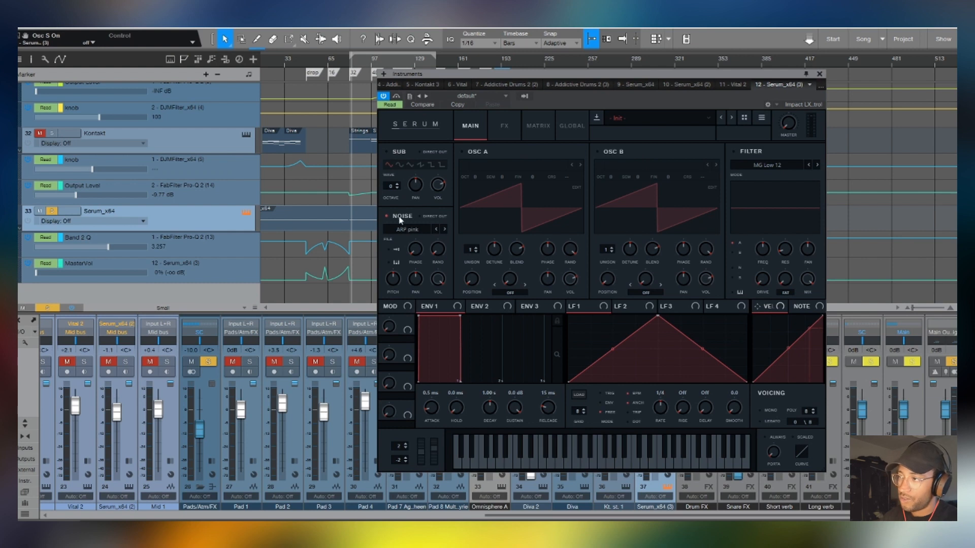
pyautogui.click(819, 74)
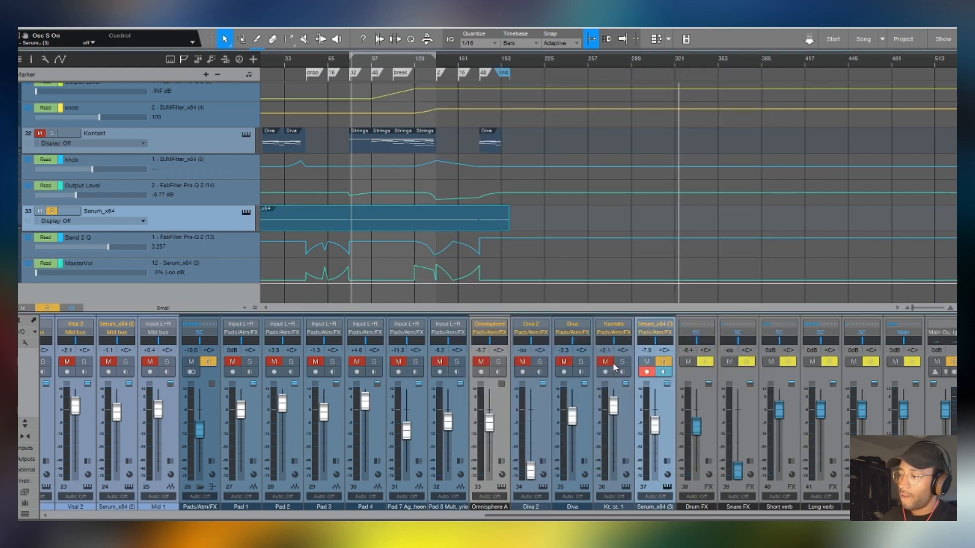
# - Expand and collapse the Serum channel's inserts and audition the soloed track from the drop marker at bar 49
pyautogui.click(665, 400)
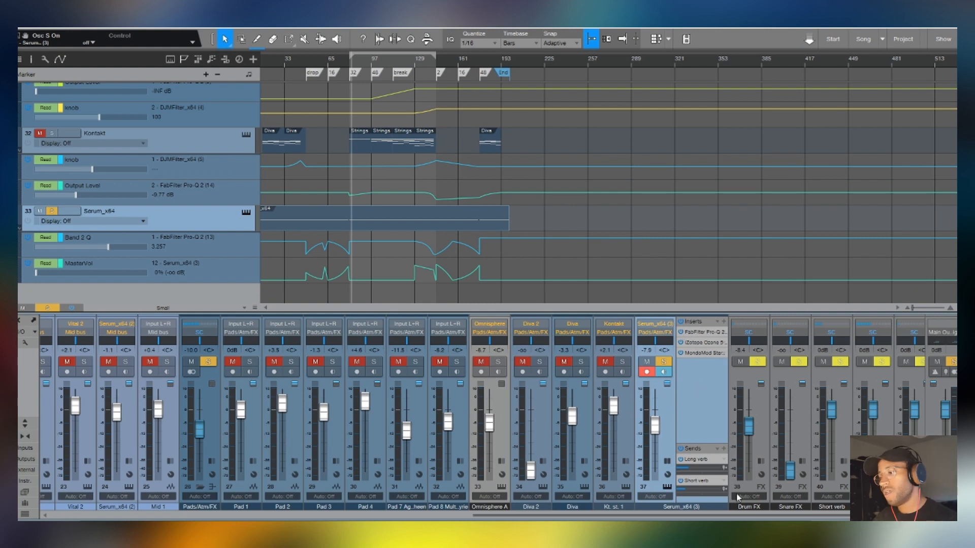
pyautogui.doubleClick(709, 413)
pyautogui.scroll(5, 292, 60)
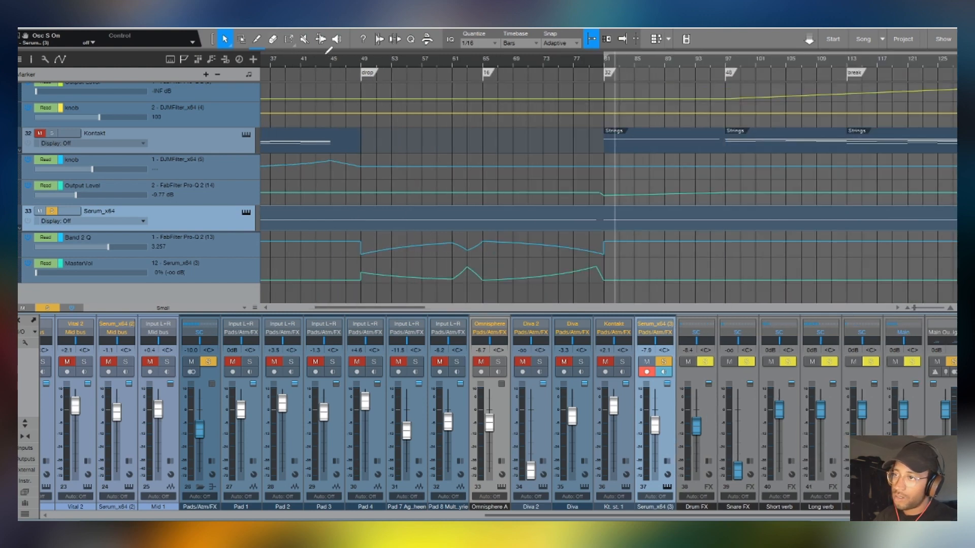
pyautogui.click(358, 63)
pyautogui.press('space')
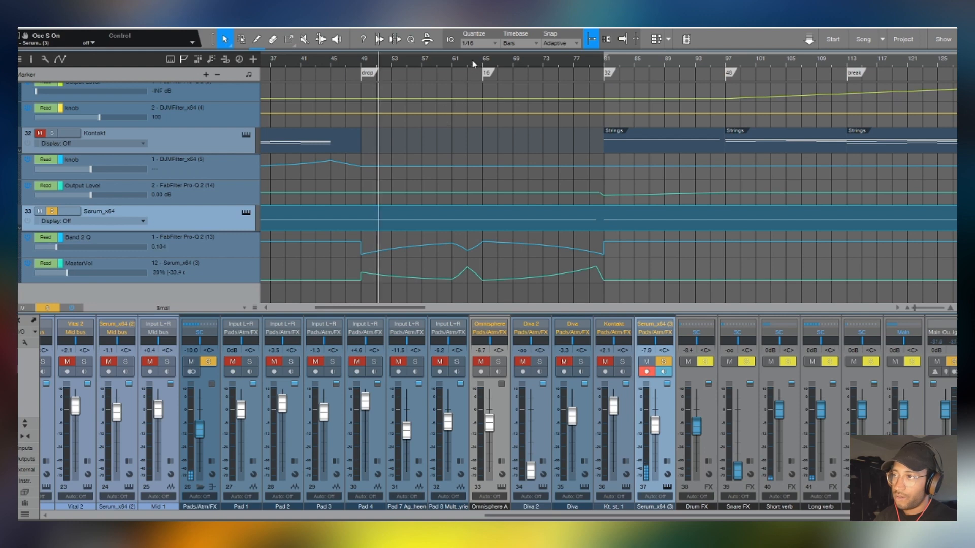
pyautogui.scroll(-5, 472, 60)
pyautogui.press('F5')
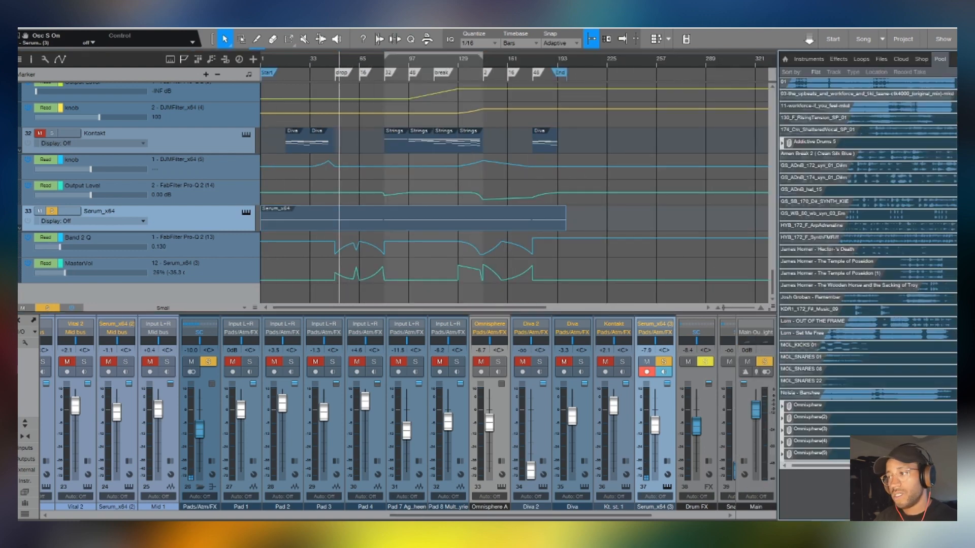
pyautogui.press('F3')
pyautogui.press('F5')
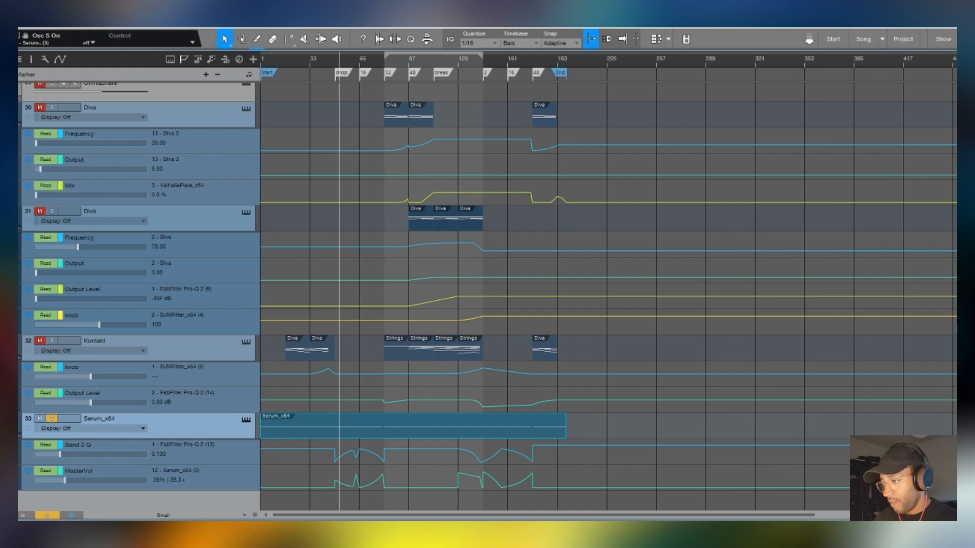
pyautogui.press('F3')
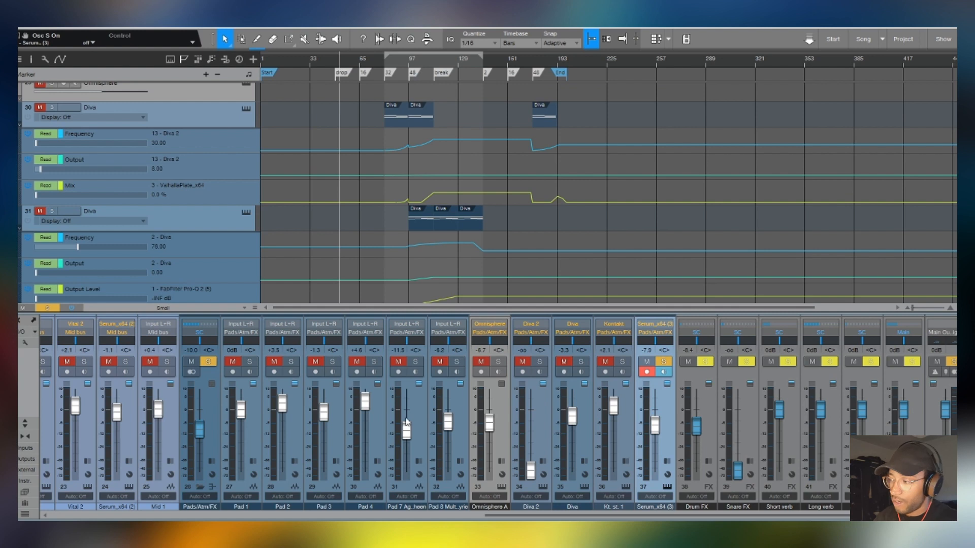
# - Expand the inserts of bus channel 43 and look over the drum, bass and pad bus channels in the mixer
pyautogui.click(918, 430)
pyautogui.doubleClick(917, 429)
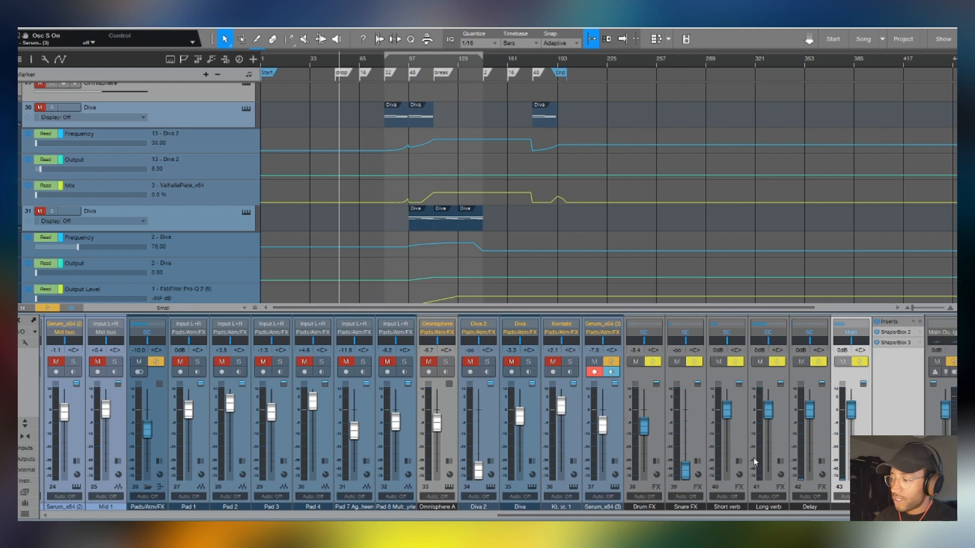
pyautogui.moveTo(742, 516); pyautogui.dragTo(228, 454)
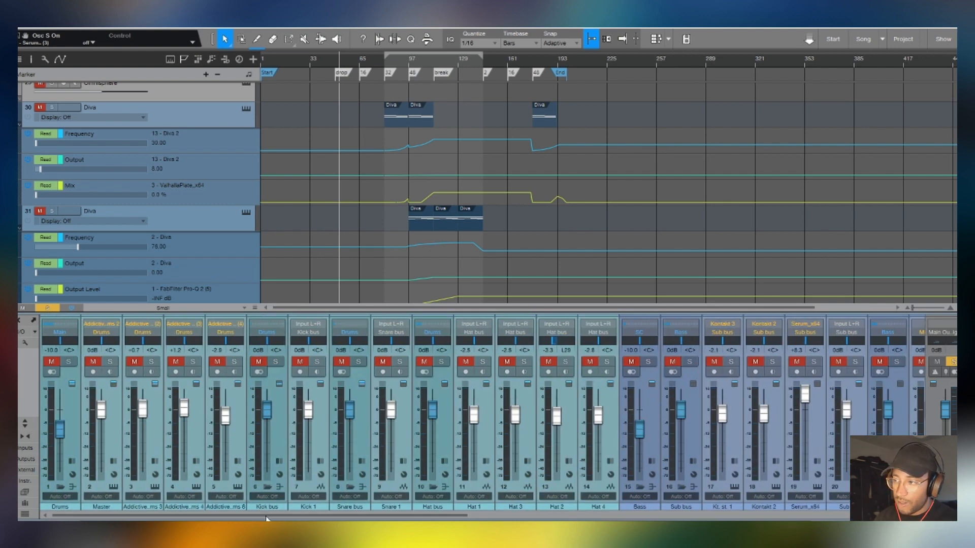
pyautogui.hscroll(5, 324, 430)
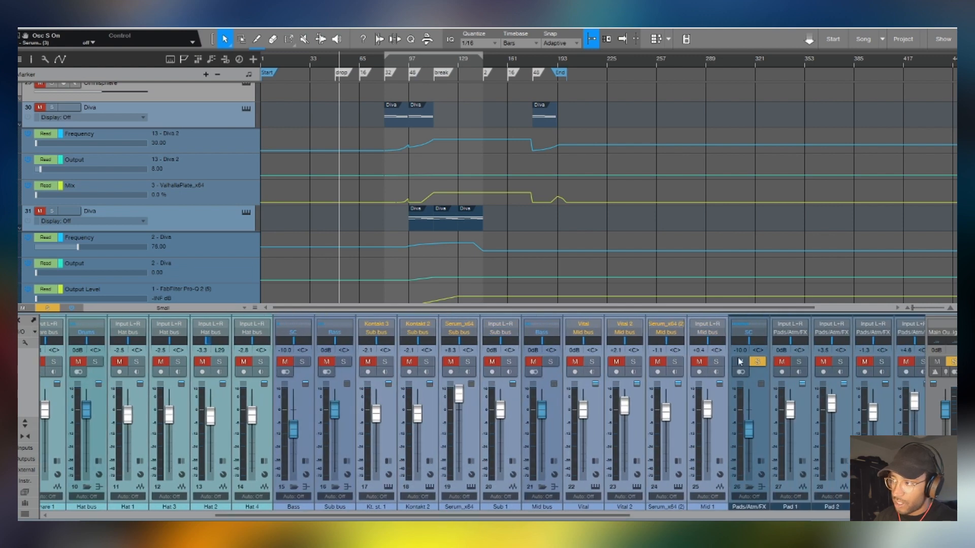
# - Show the main output channel's inserts and open its iZotope Ozone 5 Imager
pyautogui.moveTo(405, 519); pyautogui.dragTo(638, 519)
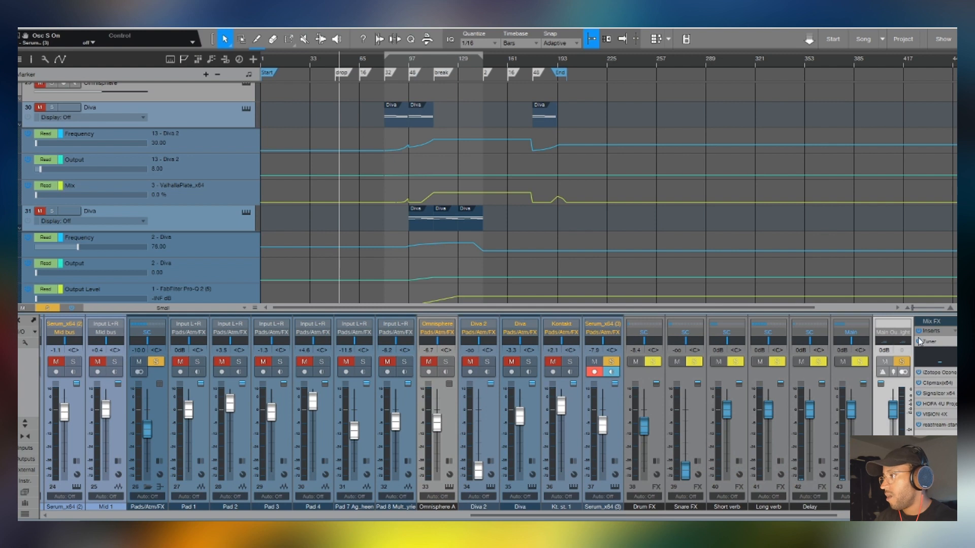
pyautogui.click(939, 372)
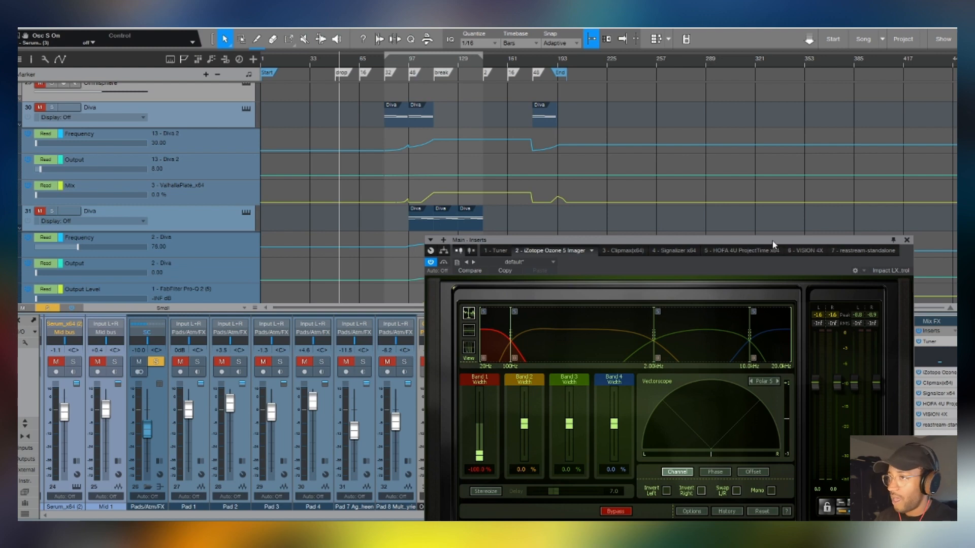
# - Play the full mix with solos cleared and the Imager's Band 1 width at 0.0 %, restore the width to -100.0 %, and close the plug-in
pyautogui.moveTo(773, 241); pyautogui.dragTo(739, 146)
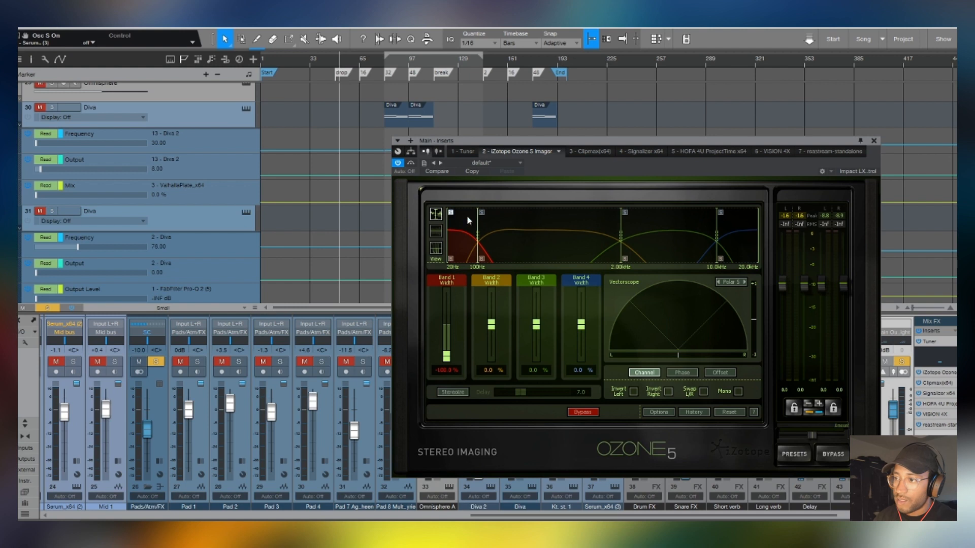
pyautogui.press('space')
pyautogui.doubleClick(447, 327)
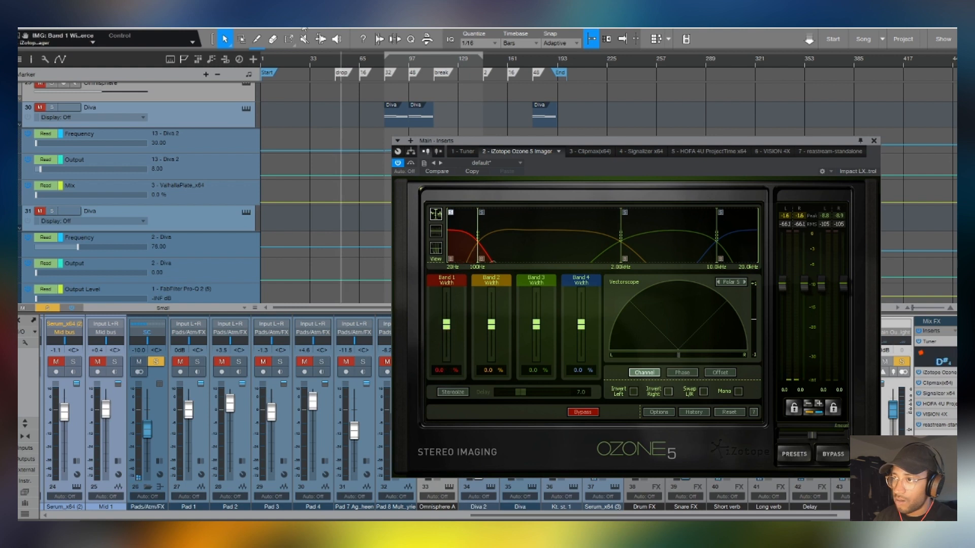
pyautogui.moveTo(334, 57); pyautogui.dragTo(357, 83)
pyautogui.click(902, 362)
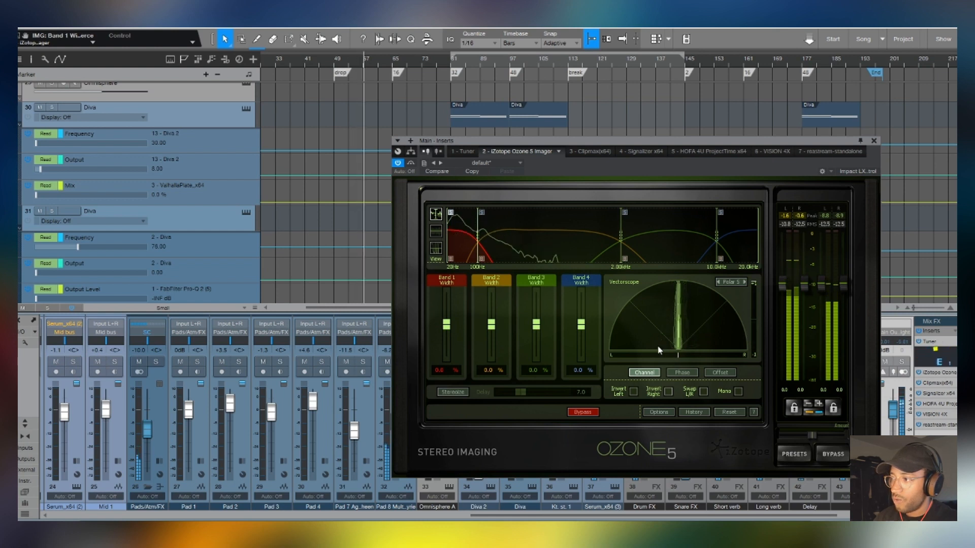
pyautogui.moveTo(450, 323); pyautogui.dragTo(459, 420)
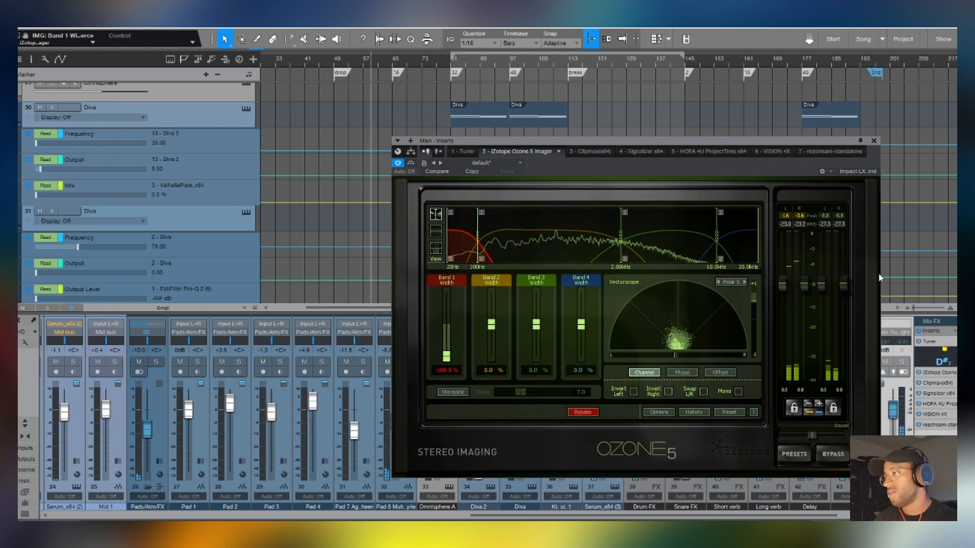
pyautogui.click(874, 141)
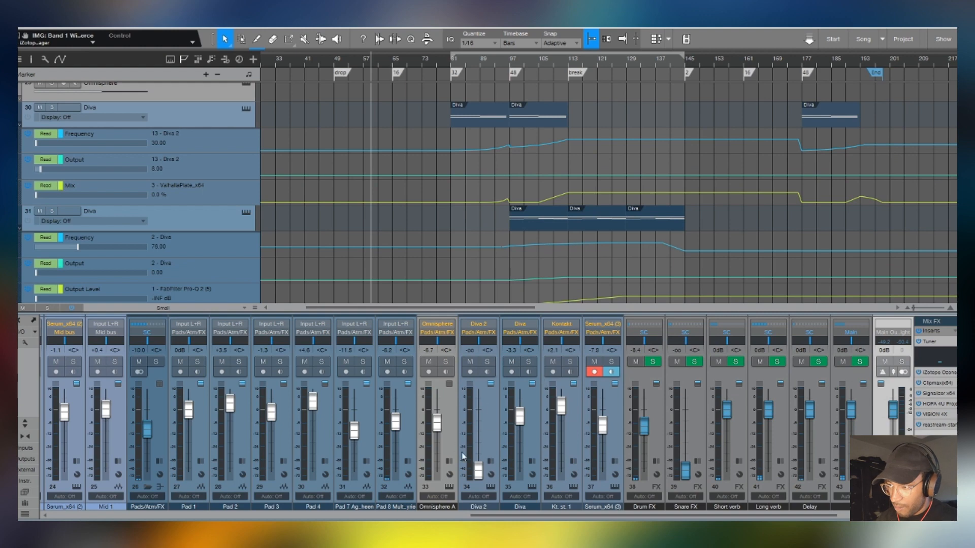
# - Look over the mixer channels from the drums to the effect buses and check the main output's Clipmax insert
pyautogui.hscroll(-8, 441, 496)
pyautogui.click(517, 409)
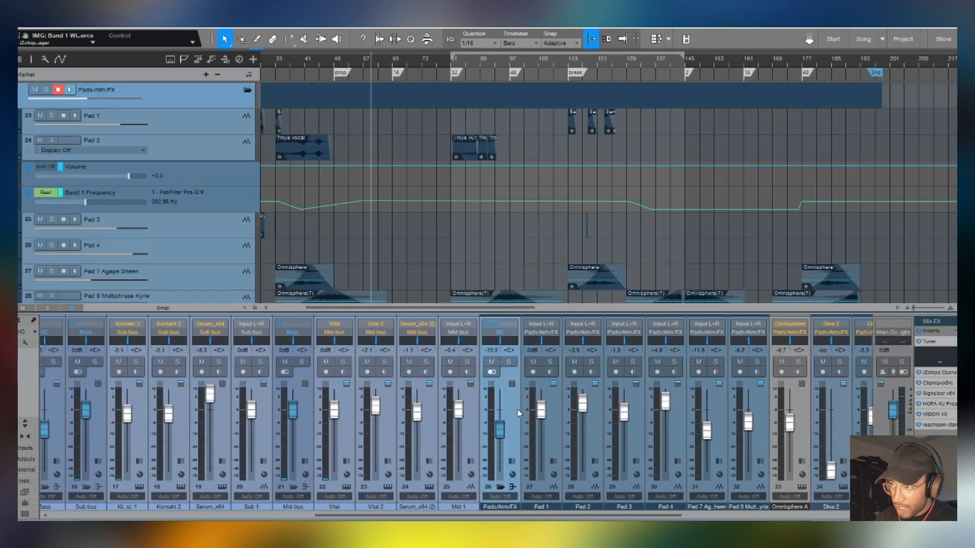
pyautogui.hscroll(-6, 309, 370)
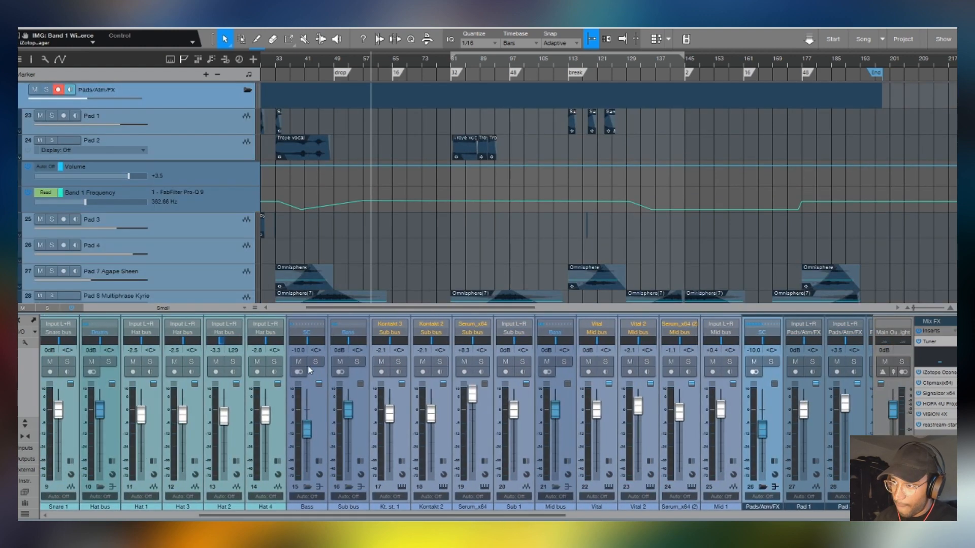
pyautogui.moveTo(358, 515); pyautogui.dragTo(40, 321)
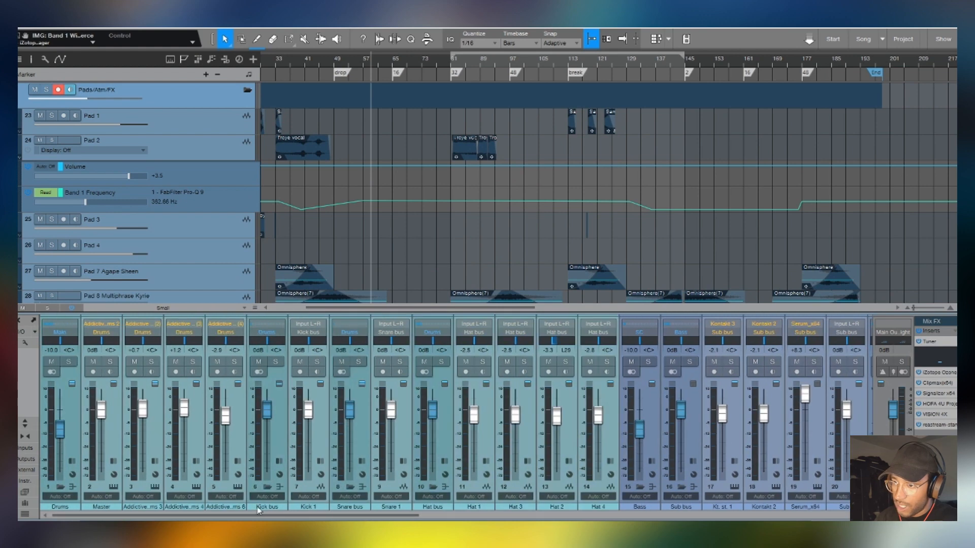
pyautogui.moveTo(263, 516); pyautogui.dragTo(699, 518)
pyautogui.click(938, 383)
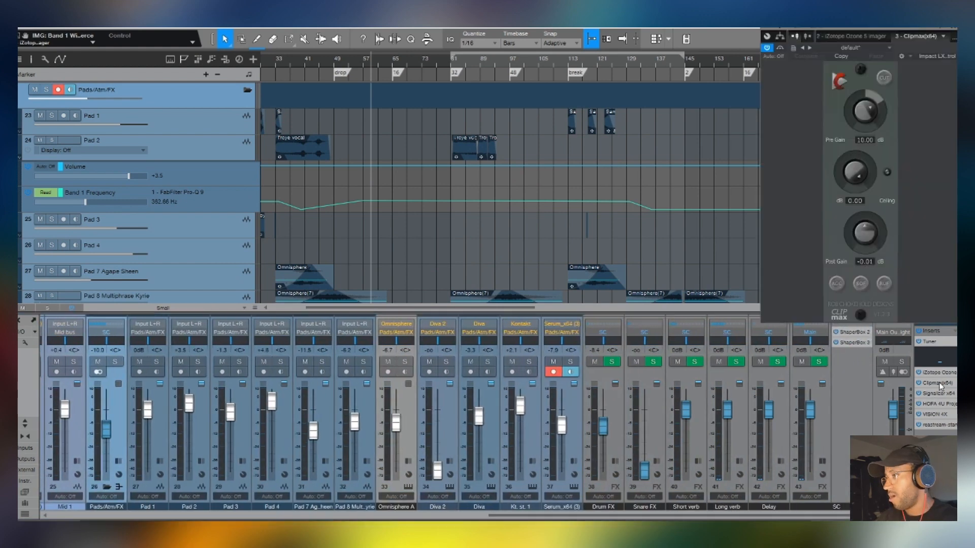
pyautogui.click(939, 383)
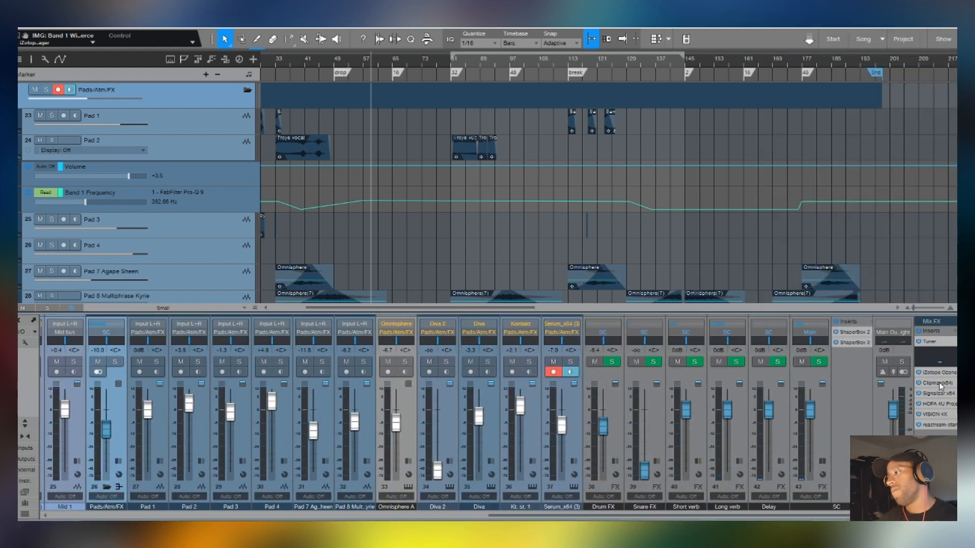
# - Open the main output's Signalizer and inspect its oscilloscope, rendering and colour settings, closing the plug-in when done
pyautogui.click(943, 396)
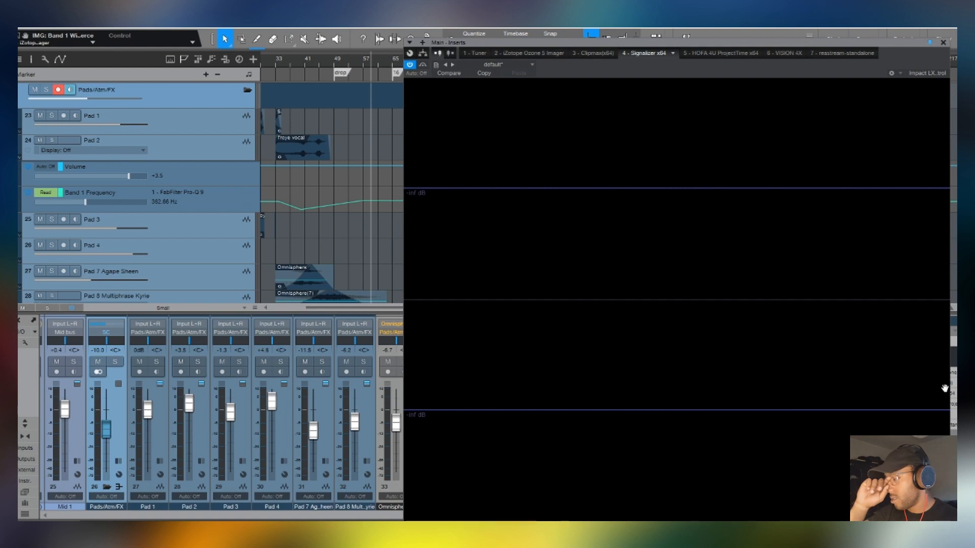
pyautogui.moveTo(627, 88)
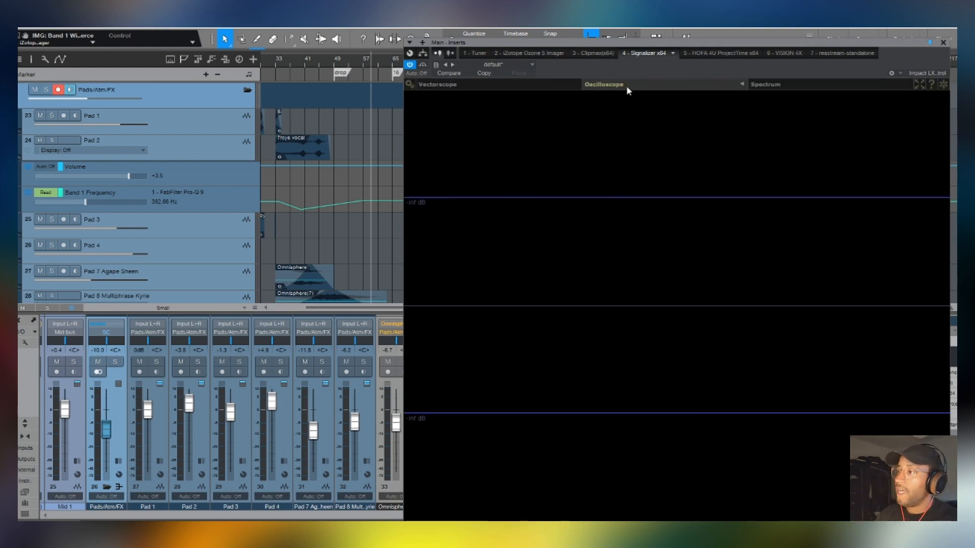
pyautogui.click(742, 84)
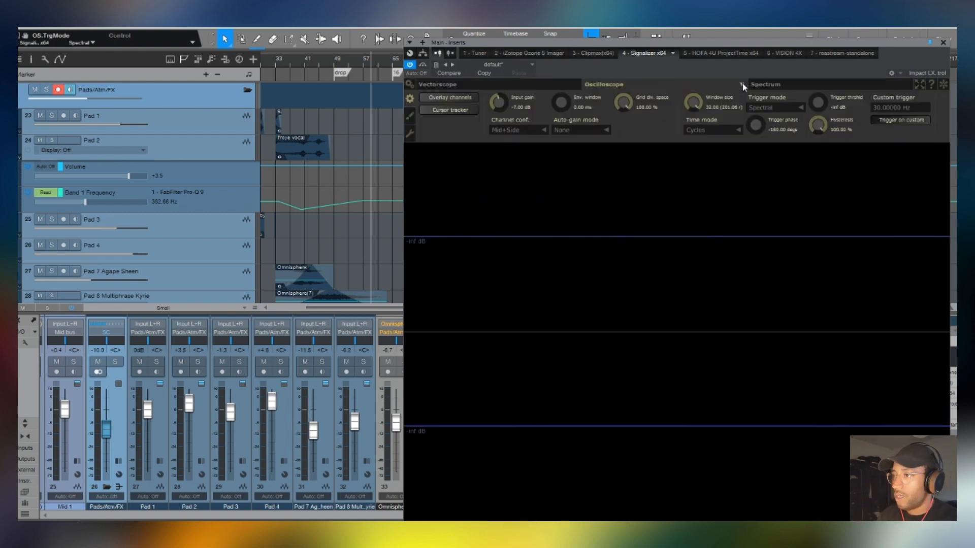
pyautogui.click(411, 84)
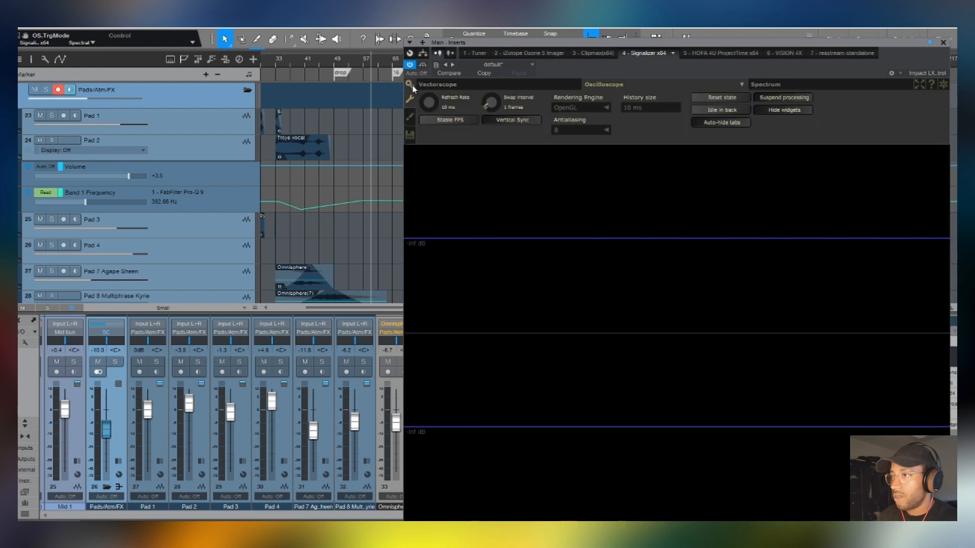
pyautogui.click(410, 117)
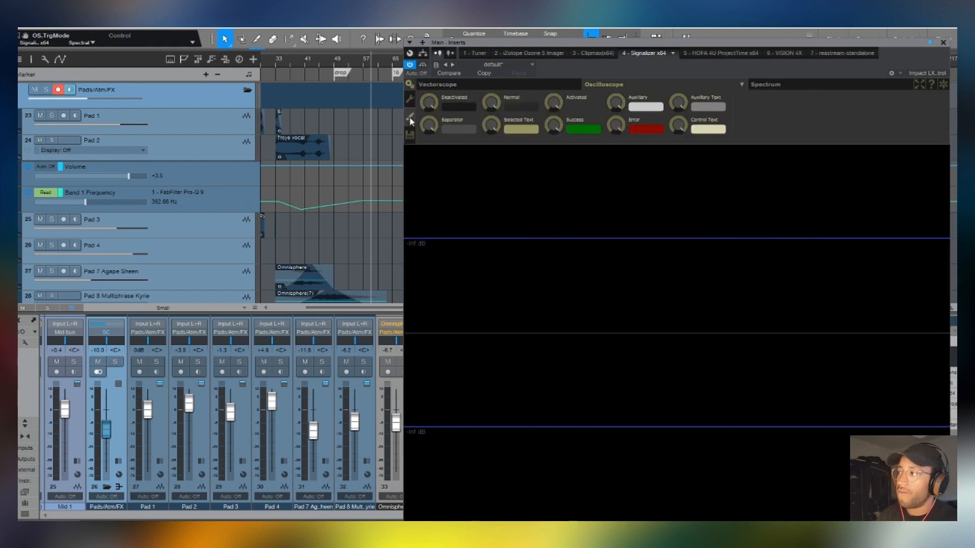
pyautogui.click(943, 42)
# - Play from the drop at bar 49 to examine the waveform in Signalizer, and examine the mix in VISION 4X, closing each plug-in
pyautogui.click(338, 64)
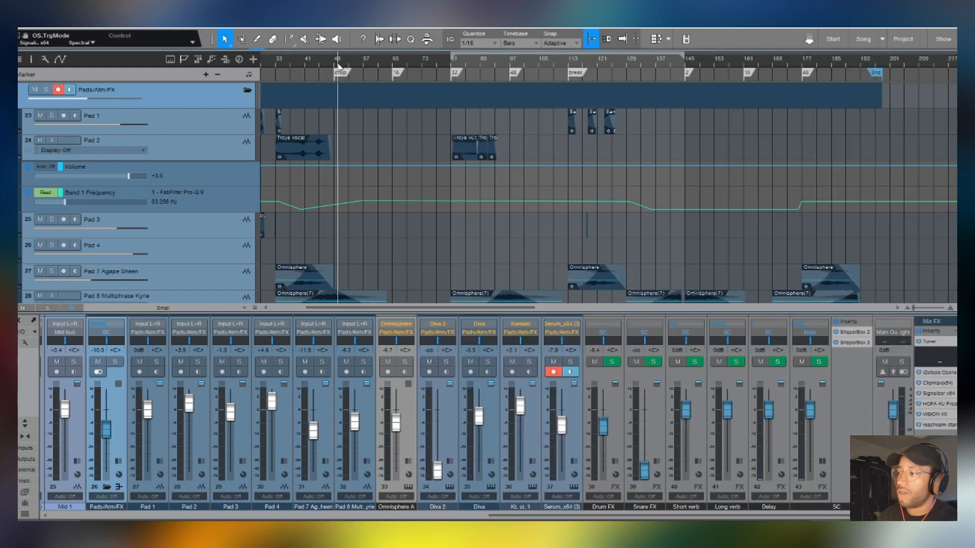
pyautogui.click(937, 394)
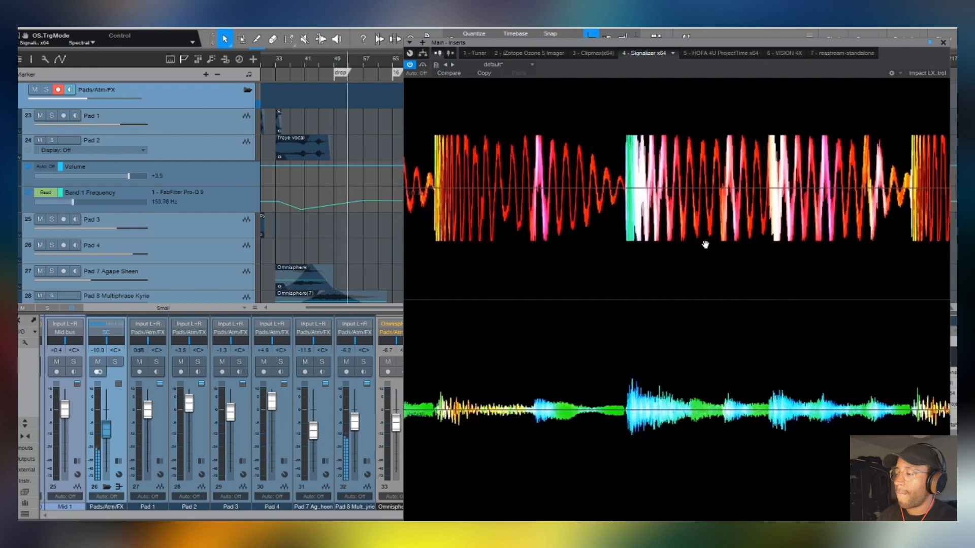
pyautogui.click(942, 42)
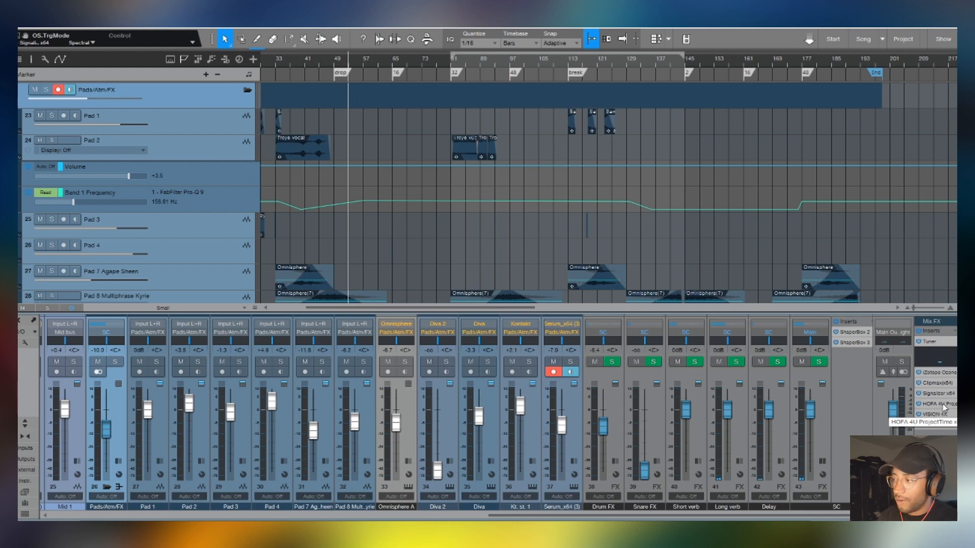
pyautogui.click(935, 414)
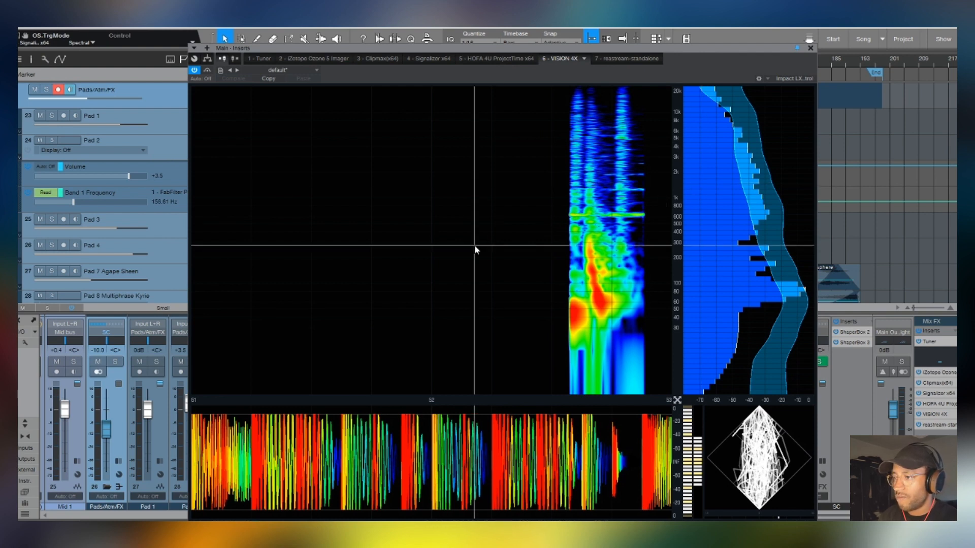
pyautogui.click(811, 49)
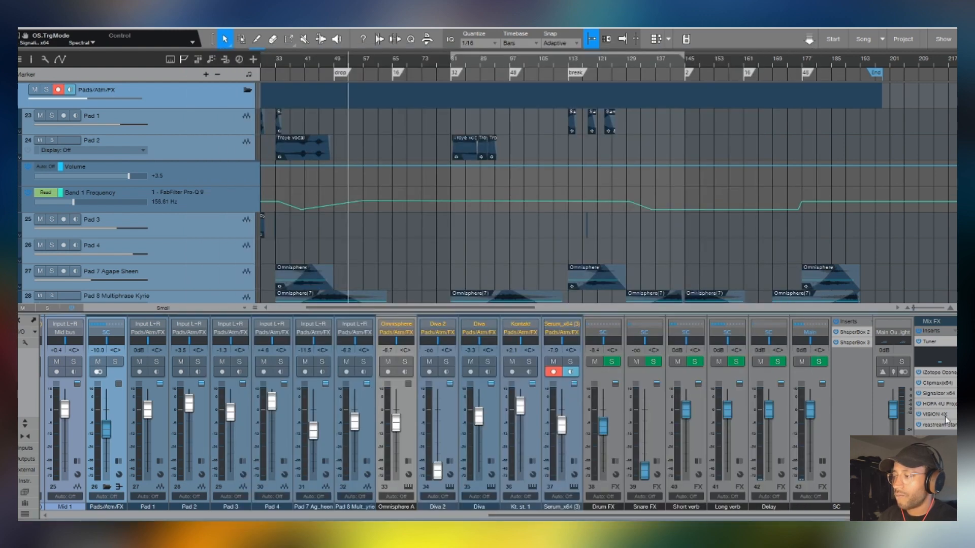
# - Hide the mixer and shrink the arrangement to the Overview track height so all tracks and sections fit on screen
pyautogui.hscroll(-1, 852, 433)
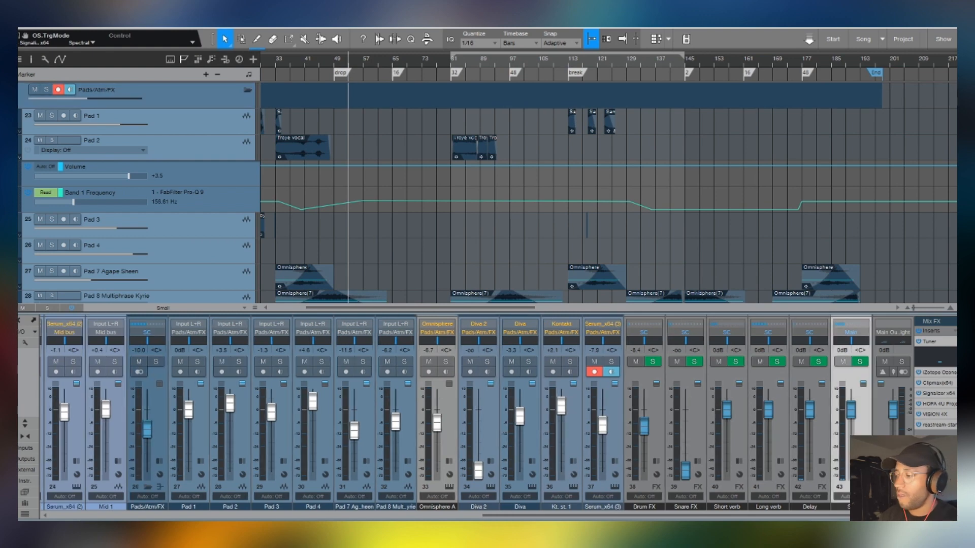
pyautogui.press('F3')
pyautogui.scroll(-5, 611, 61)
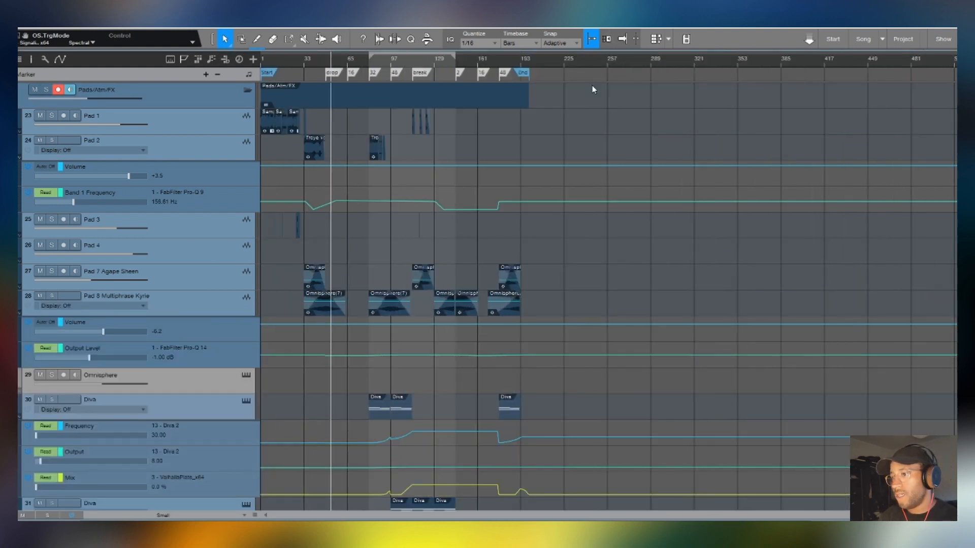
pyautogui.scroll(-4, 512, 167)
pyautogui.scroll(1, 487, 194)
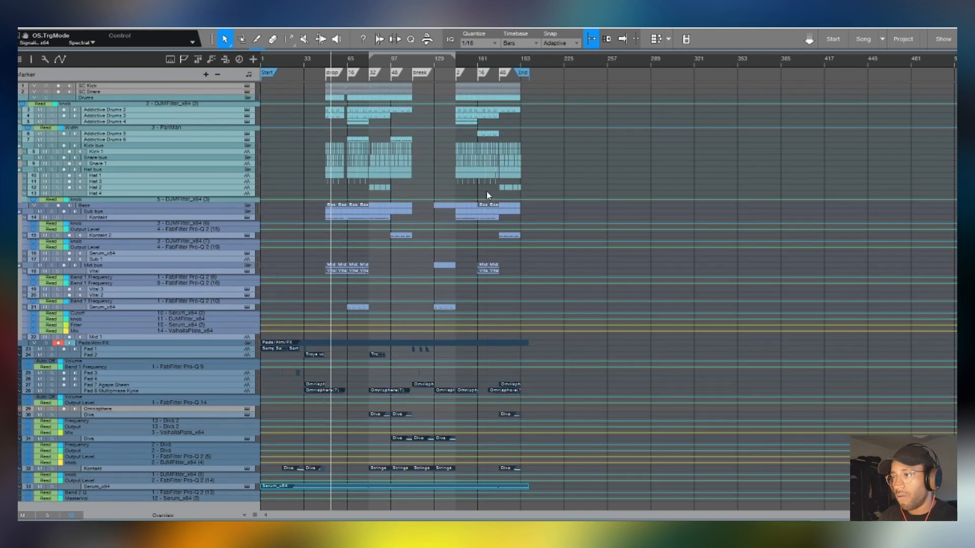